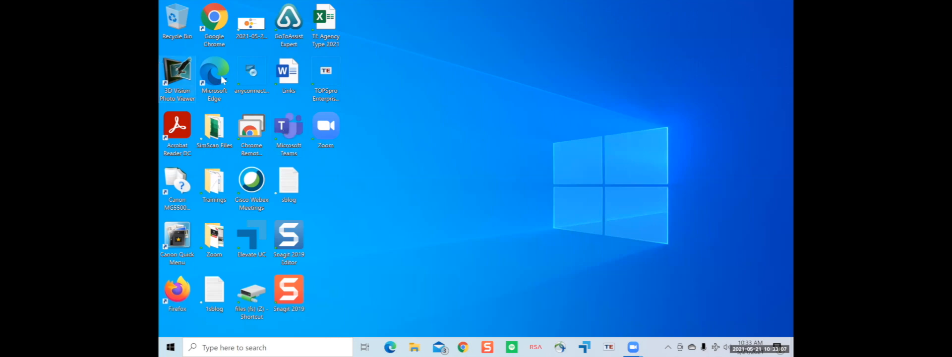
- Search Google for 'etests' in Chrome and open the CASAS eTests Online result
click(212, 40)
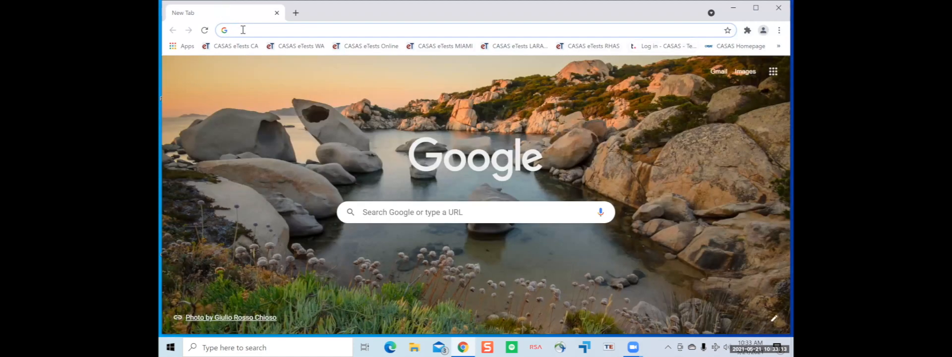
text(etest)
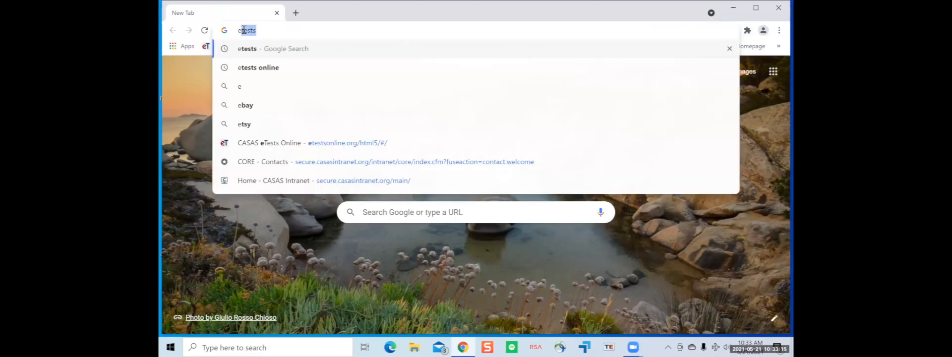
text(sonl)
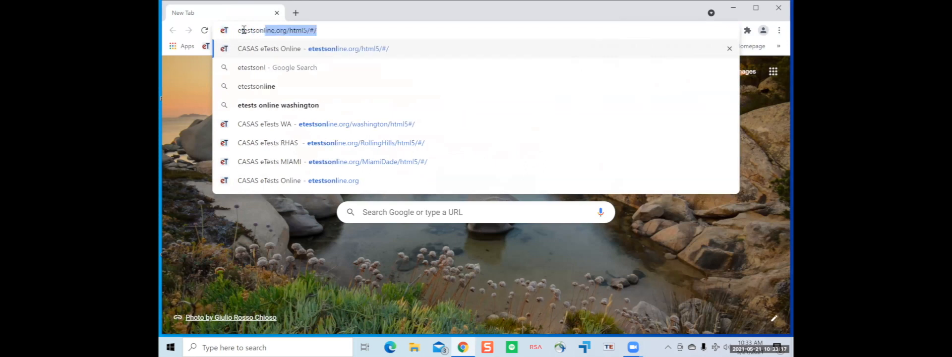
text(in)
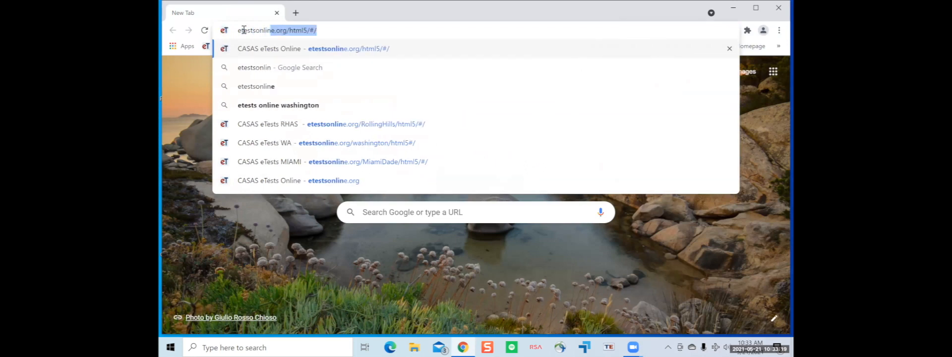
text(e.org)
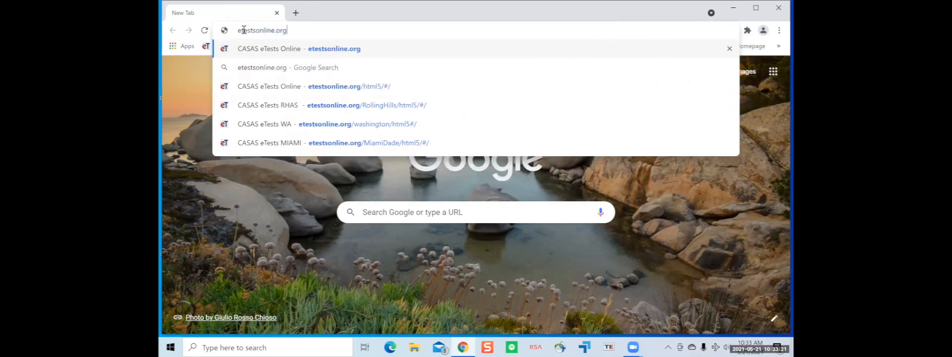
key(BackSpace)
key(BackSpace)
key(BackSpace)
key(BackSpace)
key(BackSpace)
key(BackSpace)
key(BackSpace)
key(BackSpace)
key(BackSpace)
key(BackSpace)
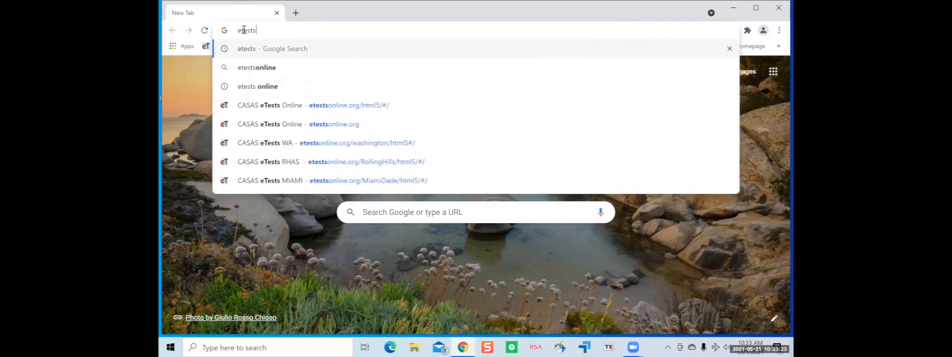
key(Return)
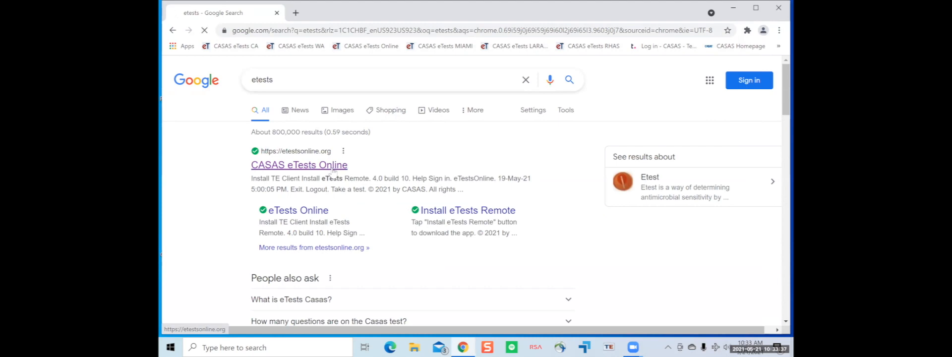
click(332, 168)
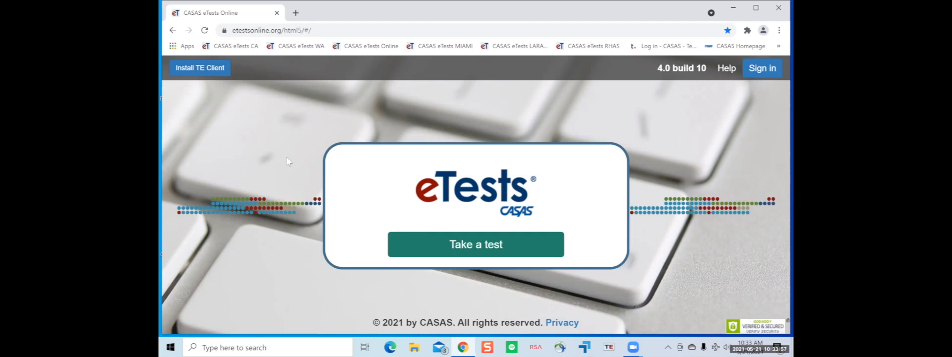
- Launch the TE client from eTests Online, then minimize the TOPSpro login and Chrome windows
click(217, 77)
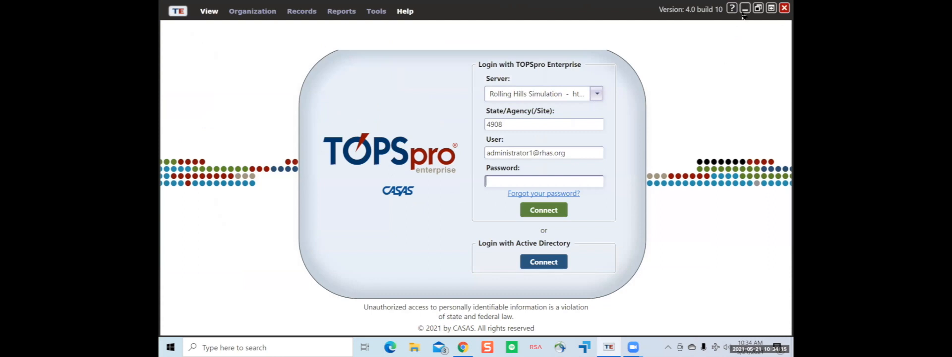
click(745, 11)
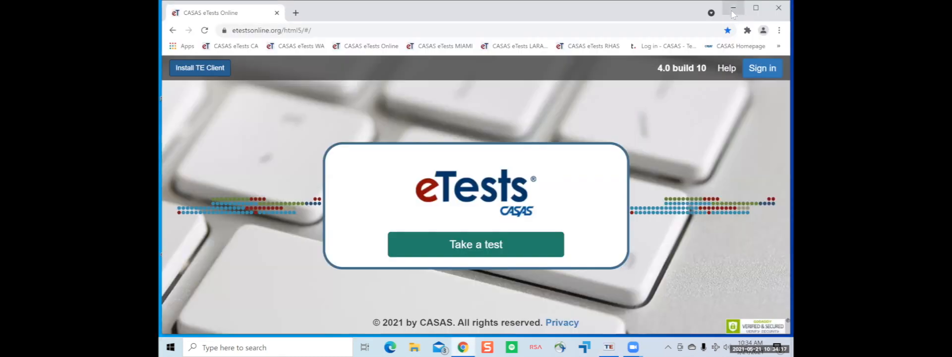
click(733, 9)
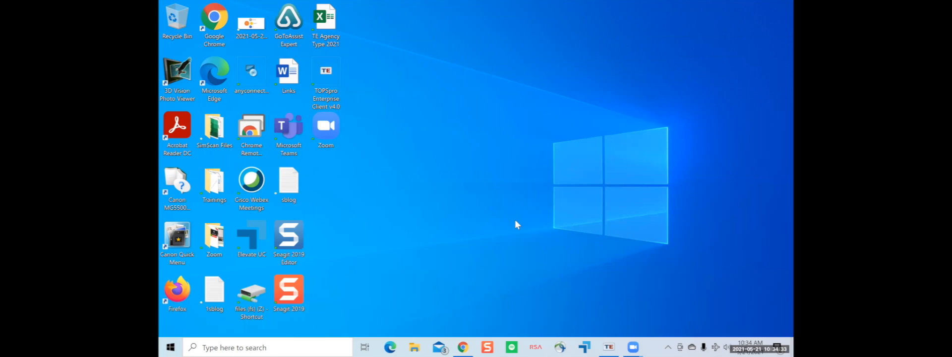
- Restore the TOPSpro login window and keep Rolling Hills Simulation as the selected server
mouse_move(606, 346)
click(602, 329)
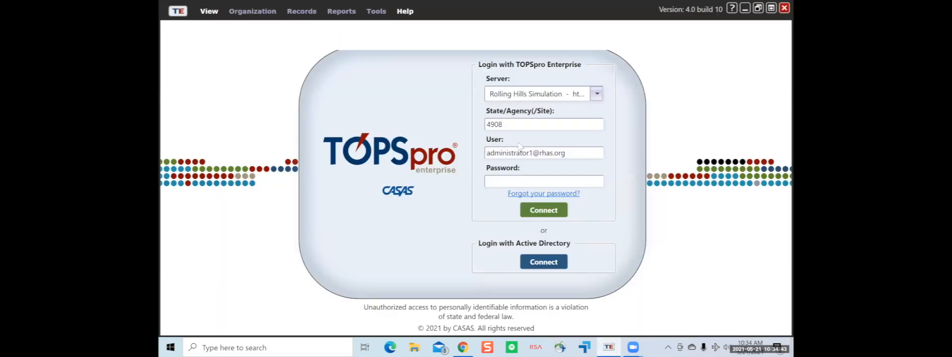
click(597, 94)
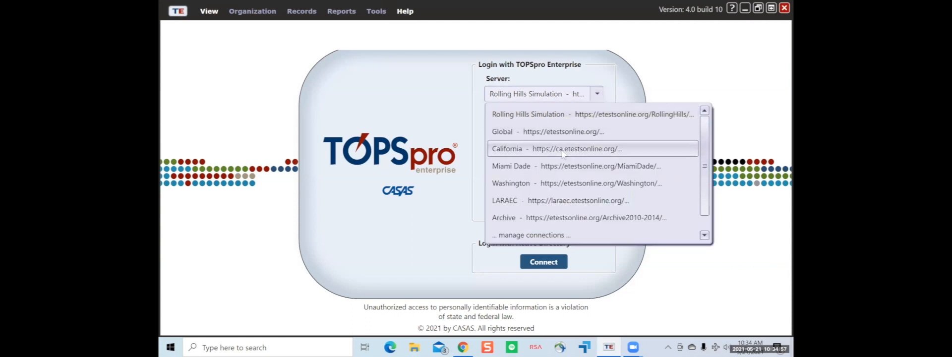
click(598, 116)
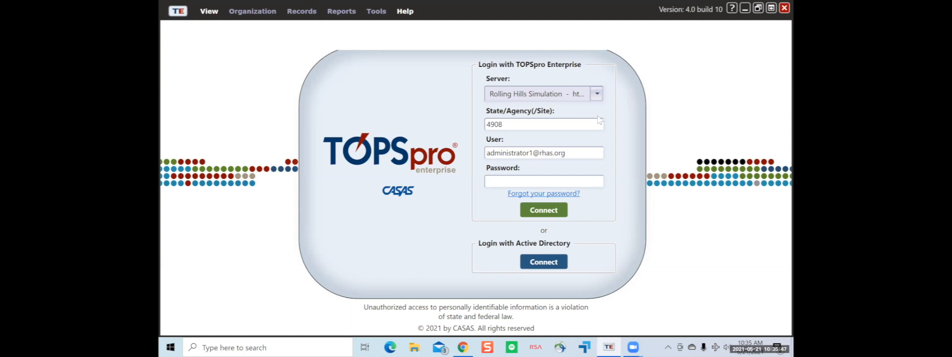
- Log in to site 4908 with the existing user name by entering the account password
click(571, 126)
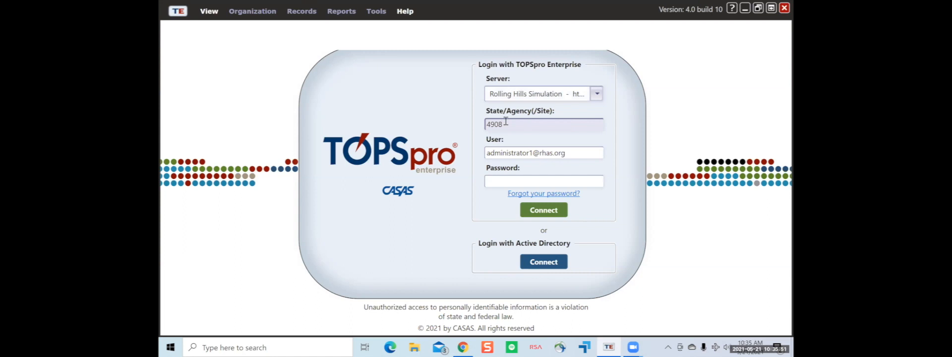
drag(571, 152, 488, 157)
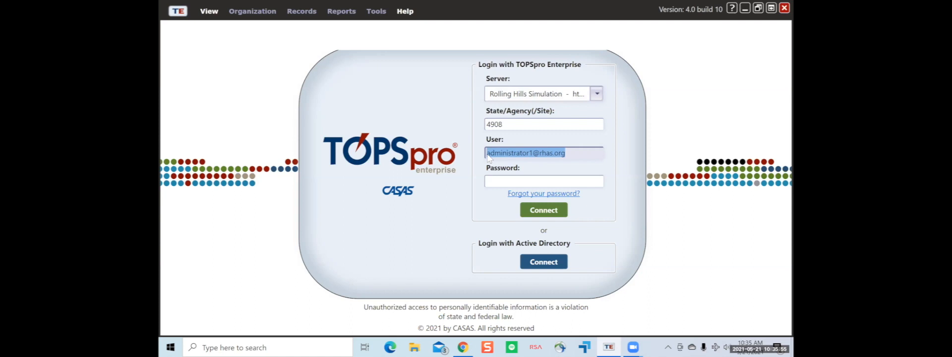
click(487, 157)
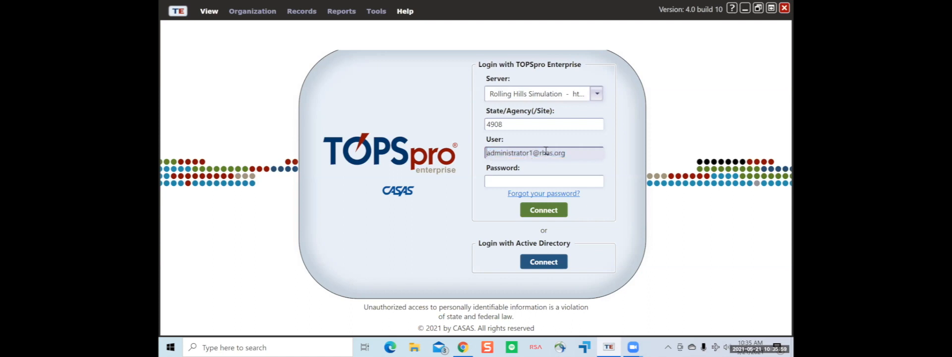
click(557, 177)
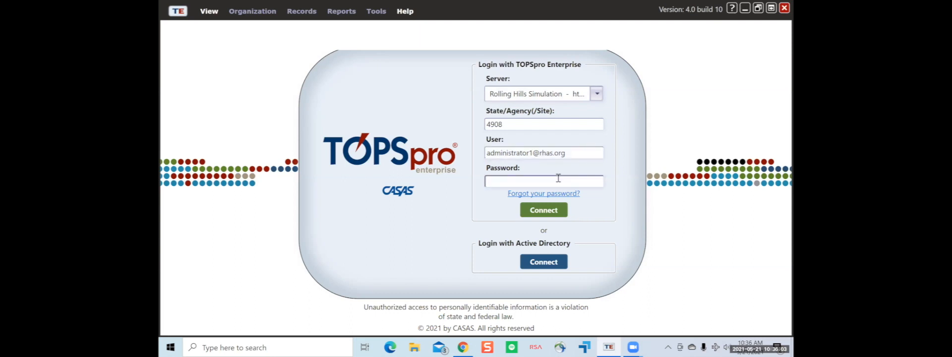
text(*****)
key(Return)
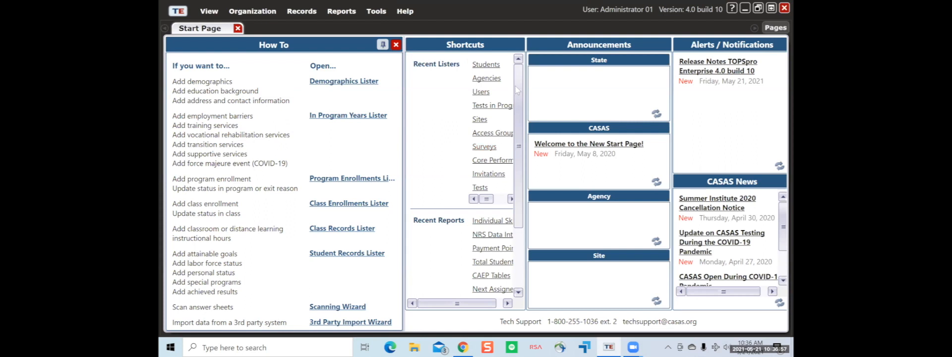
- Scroll through the Shortcuts panel, then close the Start Page tab
scroll(516, 87, down, 3)
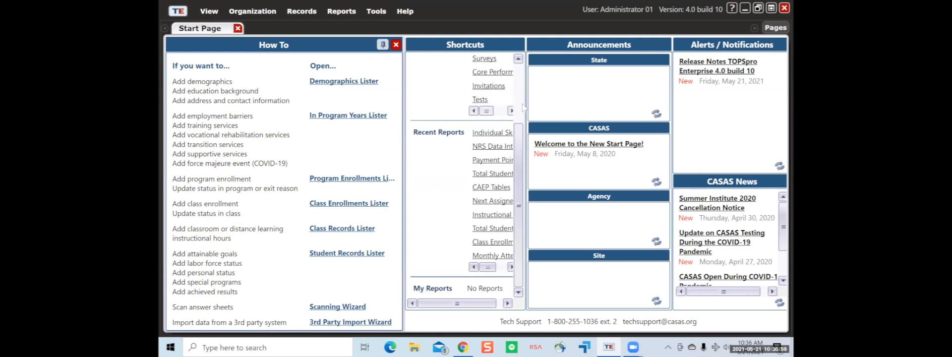
scroll(520, 107, up, 3)
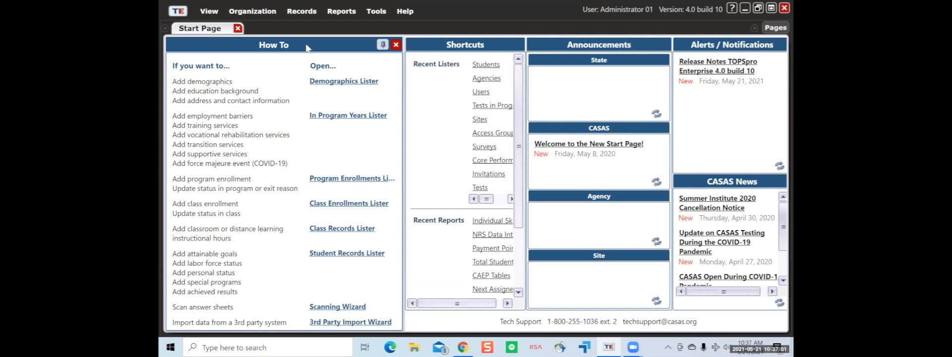
click(238, 28)
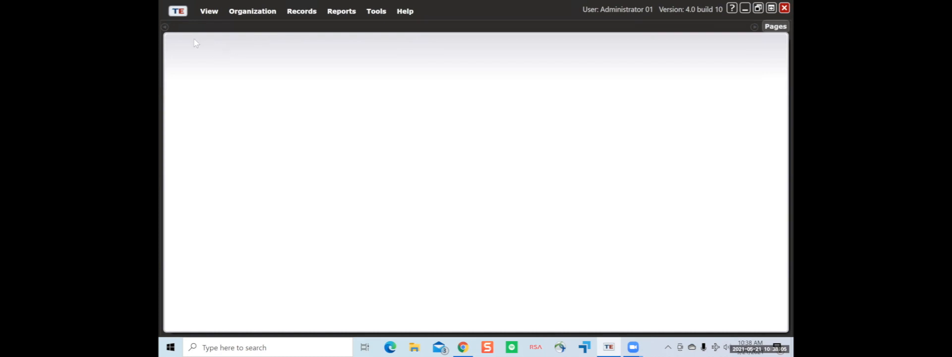
- Lock the session from the TE menu, unlock it with the password, and reopen the TE menu
click(180, 14)
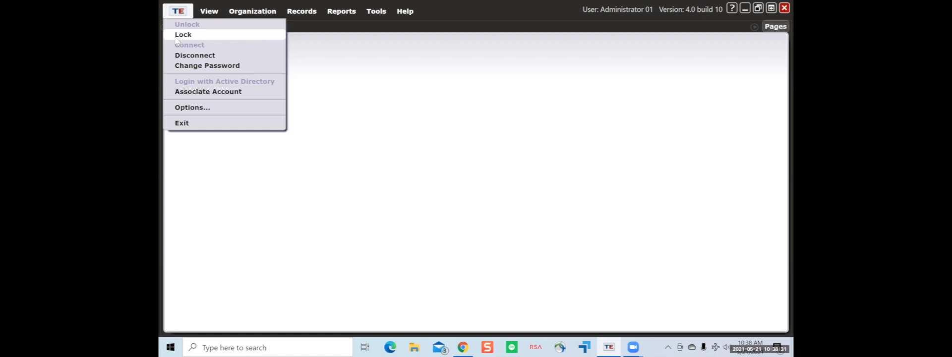
click(213, 39)
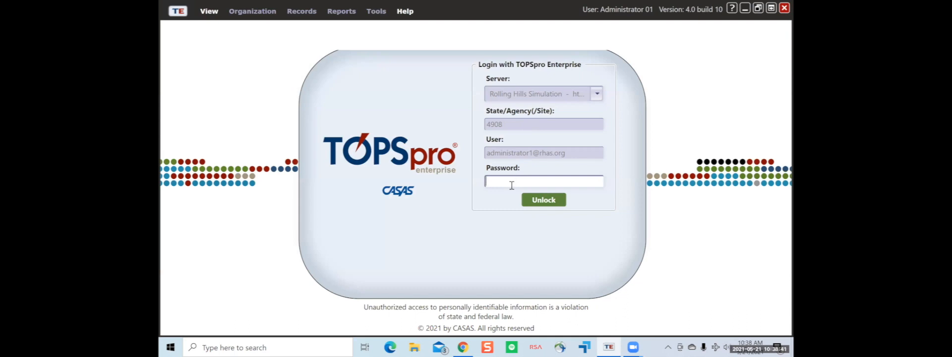
text(*****)
key(Return)
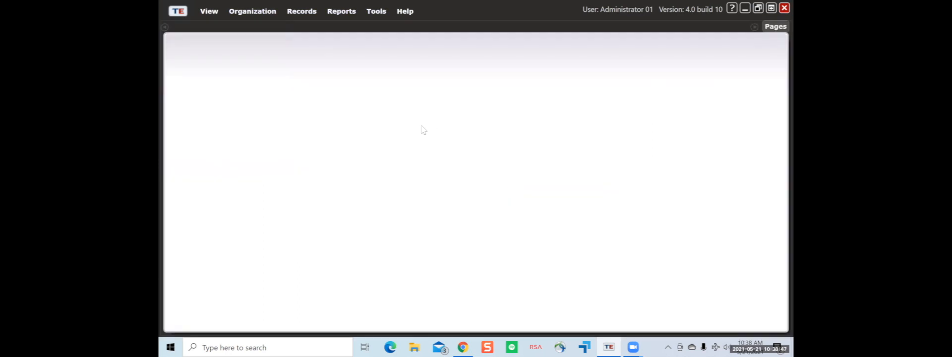
click(180, 15)
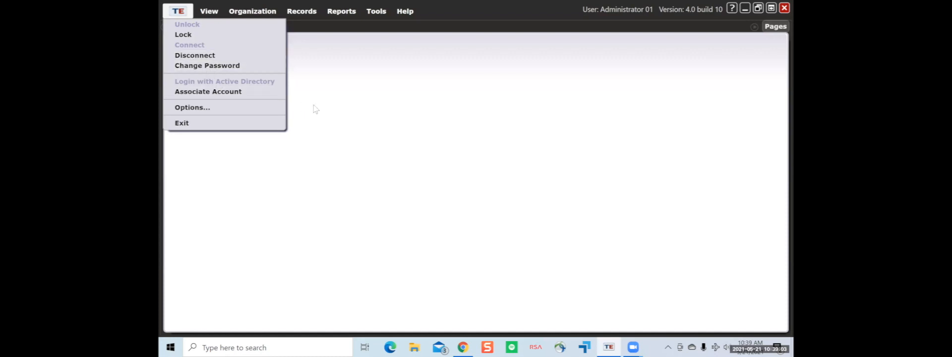
- Open Change Password, step through the Old, New and Retype fields, then cancel unchanged
click(260, 69)
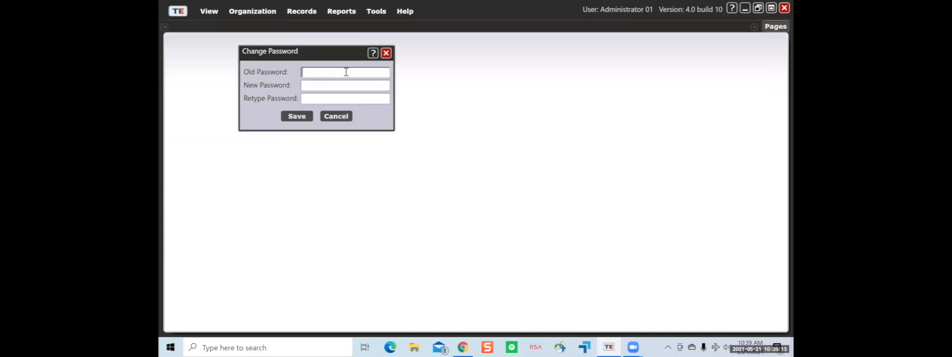
click(333, 85)
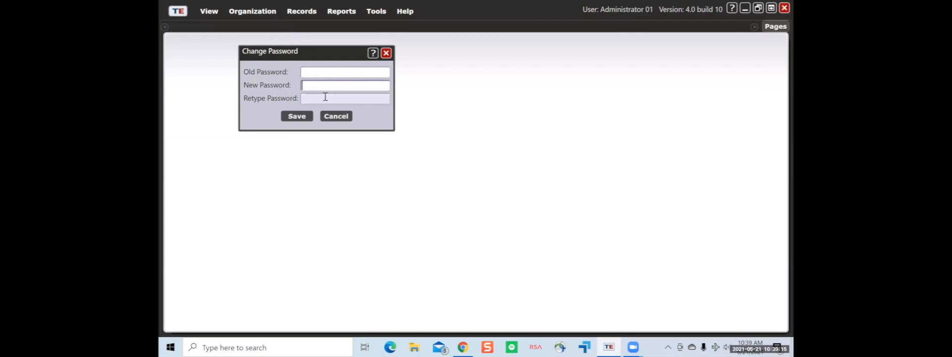
click(330, 99)
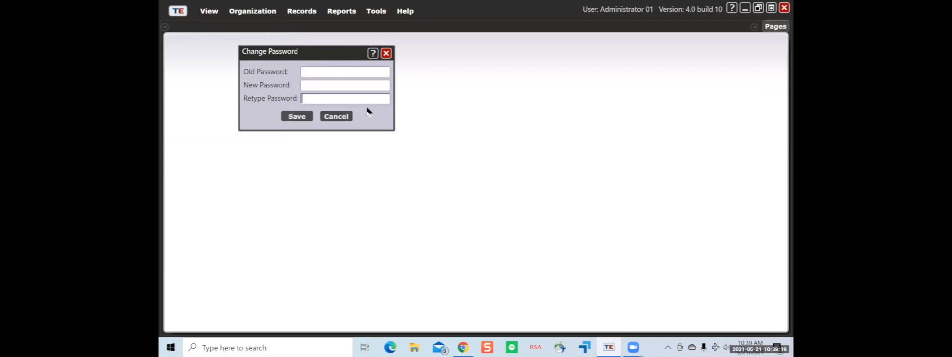
click(340, 117)
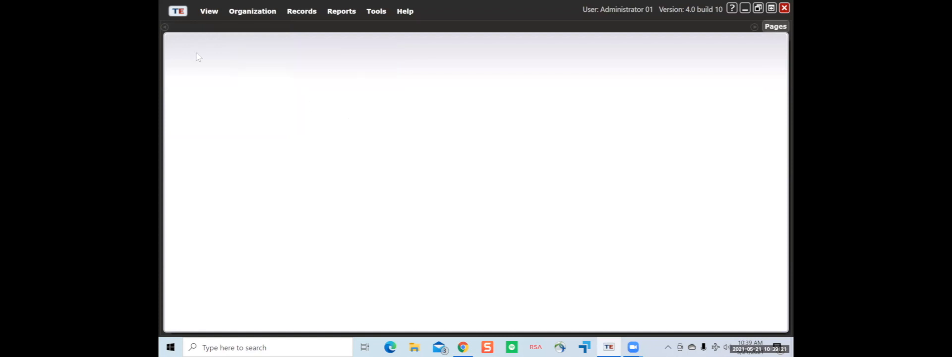
click(184, 15)
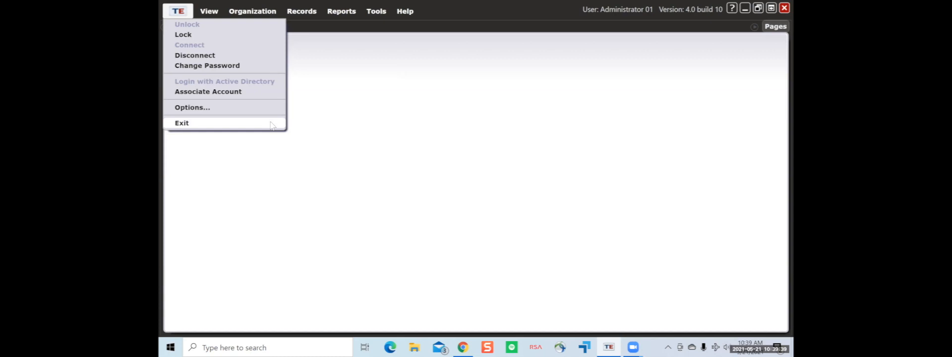
click(463, 126)
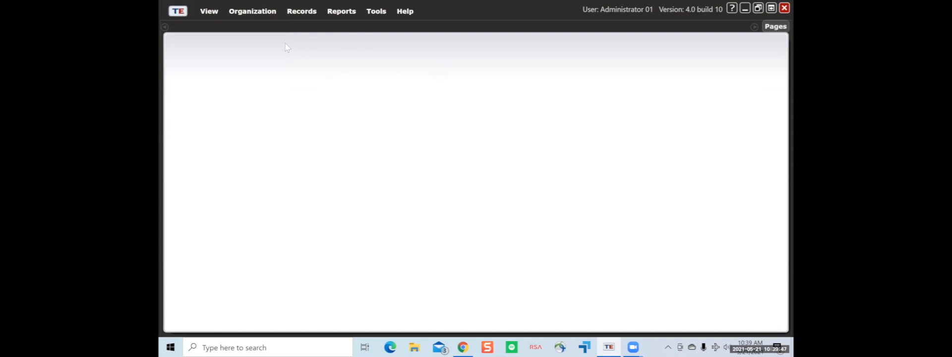
click(215, 15)
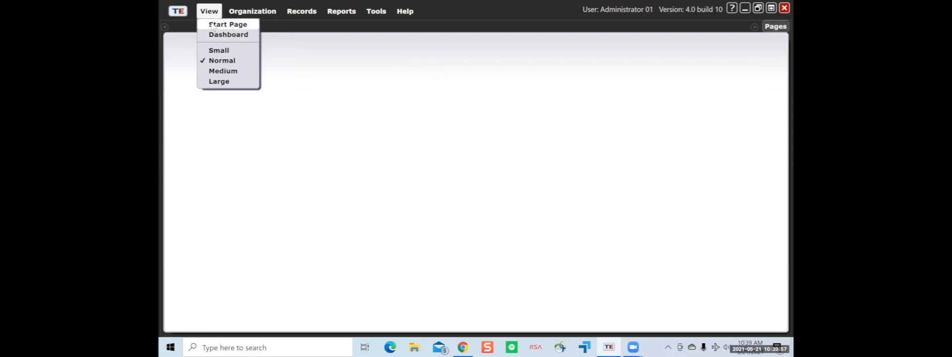
click(212, 26)
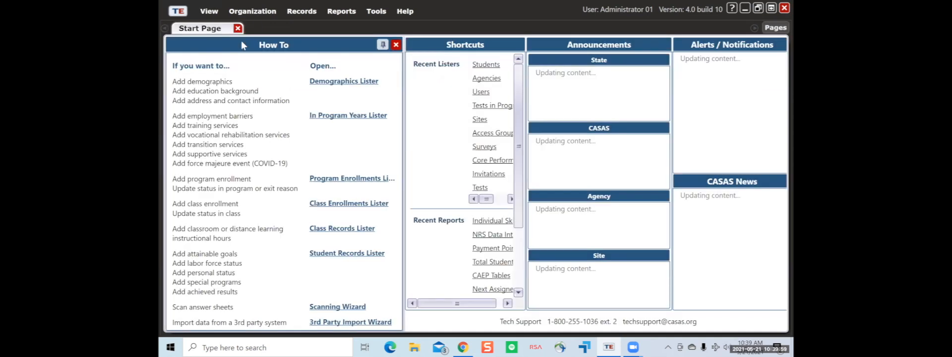
click(238, 29)
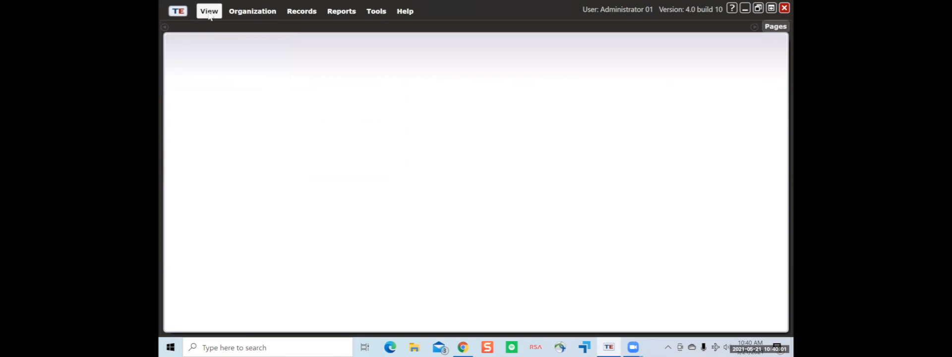
click(211, 13)
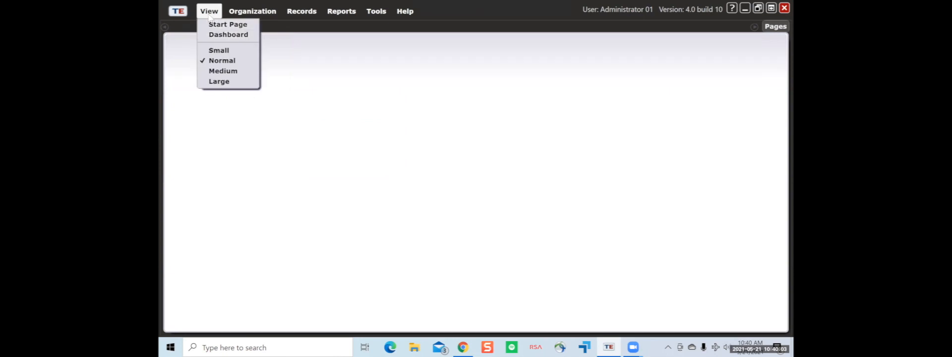
click(235, 52)
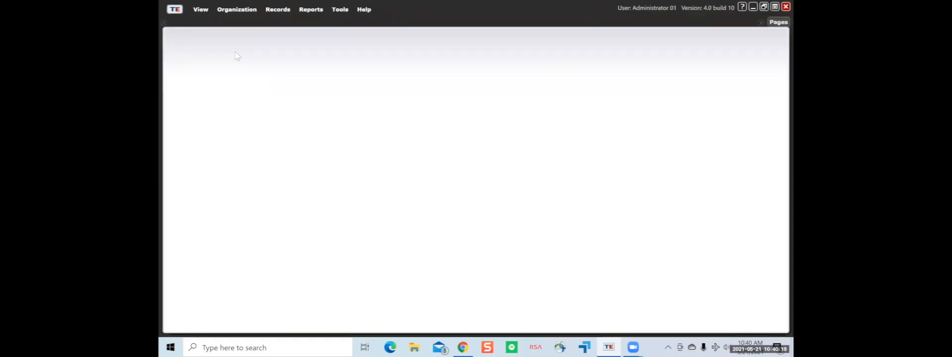
click(201, 10)
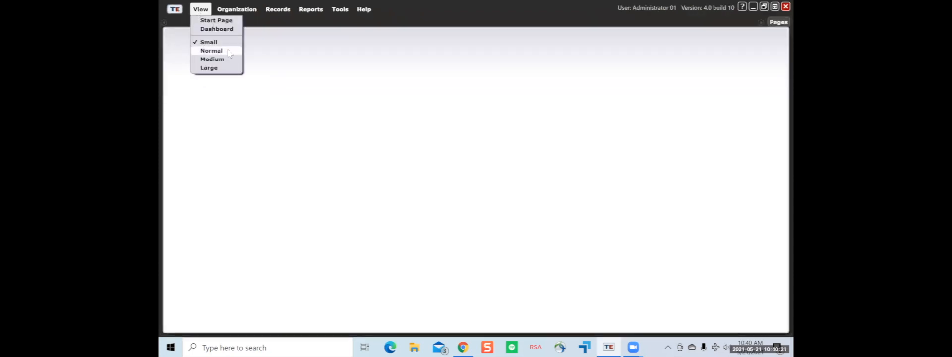
click(227, 52)
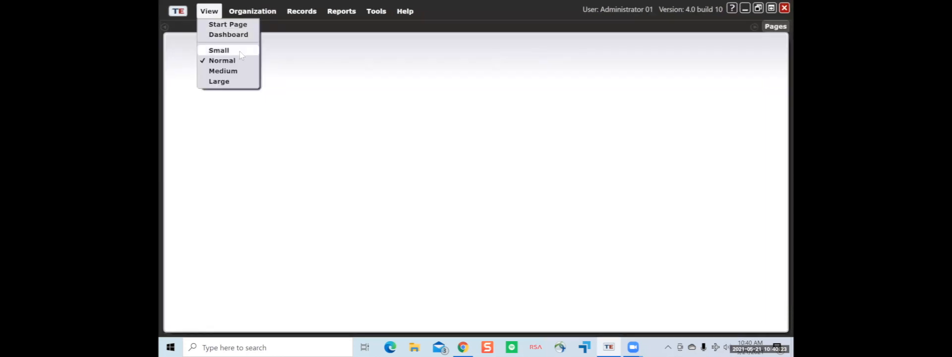
click(241, 72)
click(215, 12)
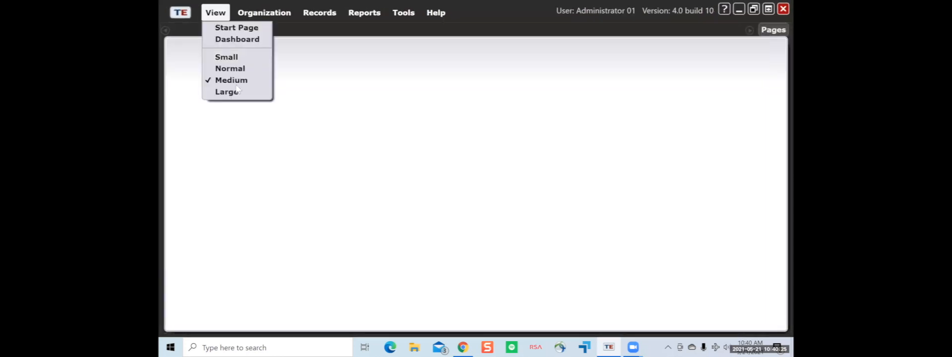
click(236, 93)
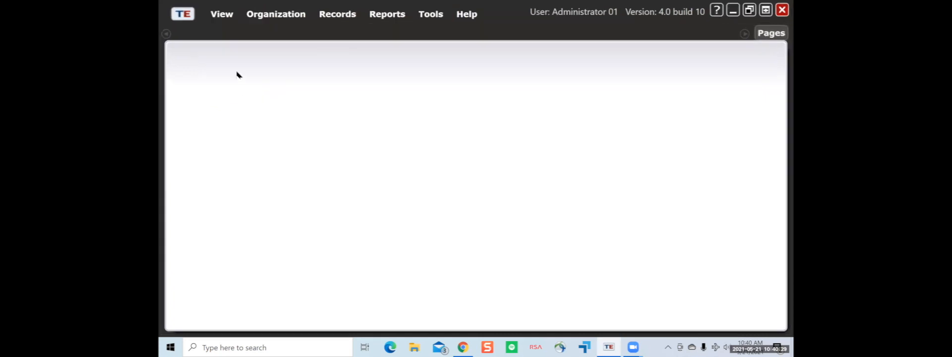
click(222, 18)
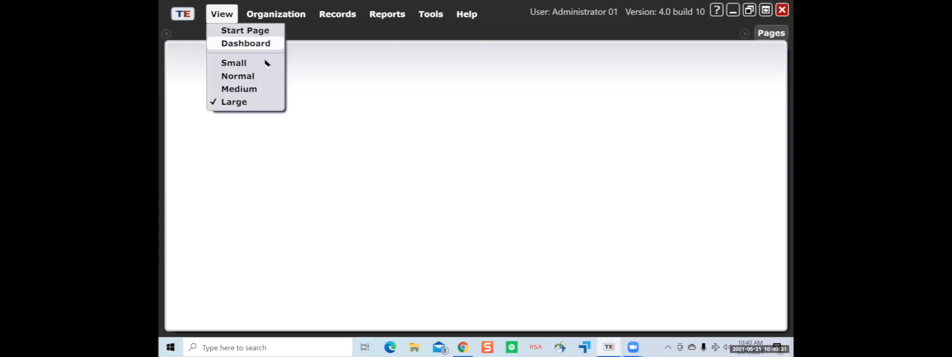
click(261, 79)
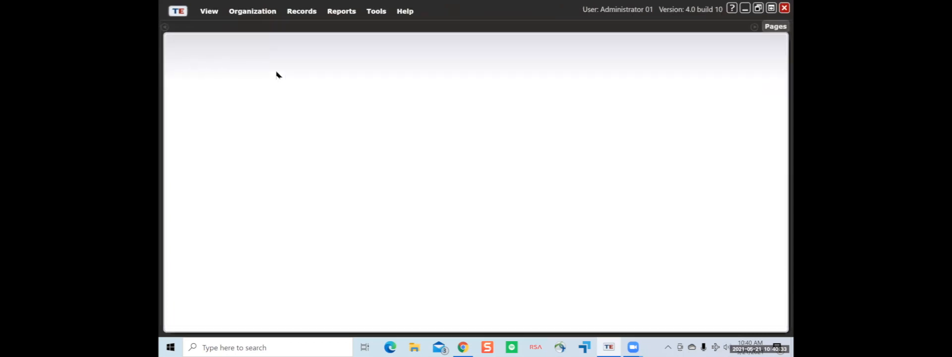
click(245, 15)
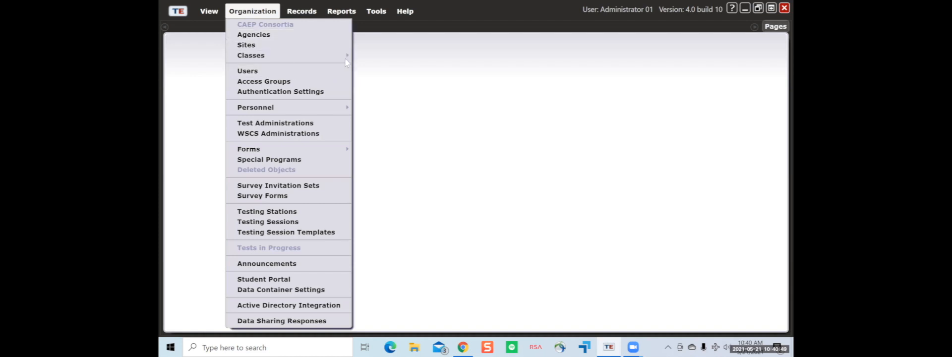
mouse_move(333, 58)
mouse_move(318, 107)
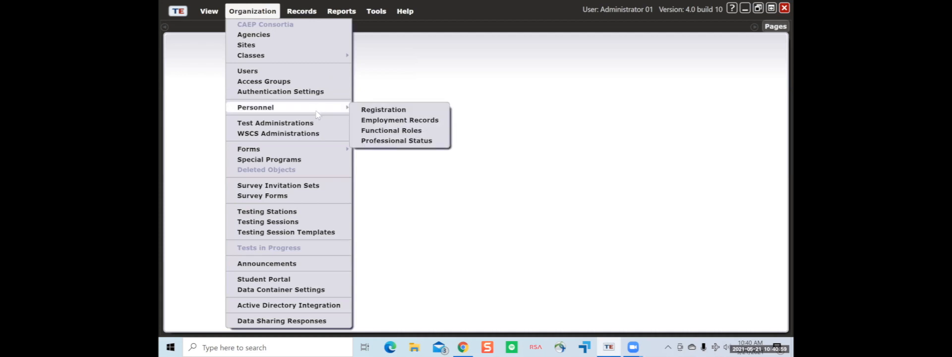
mouse_move(304, 149)
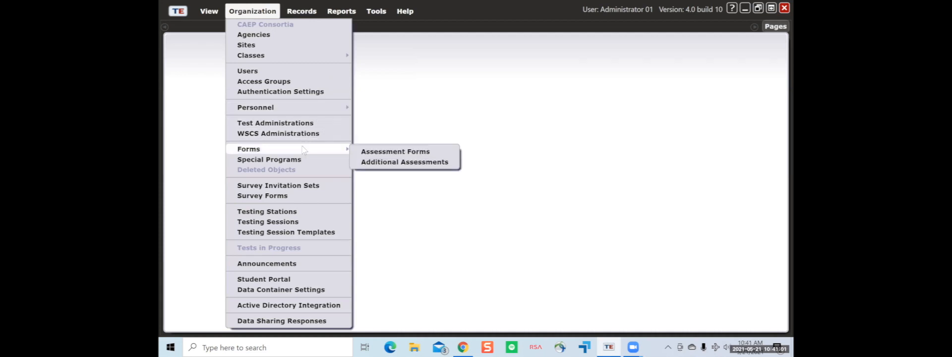
click(359, 79)
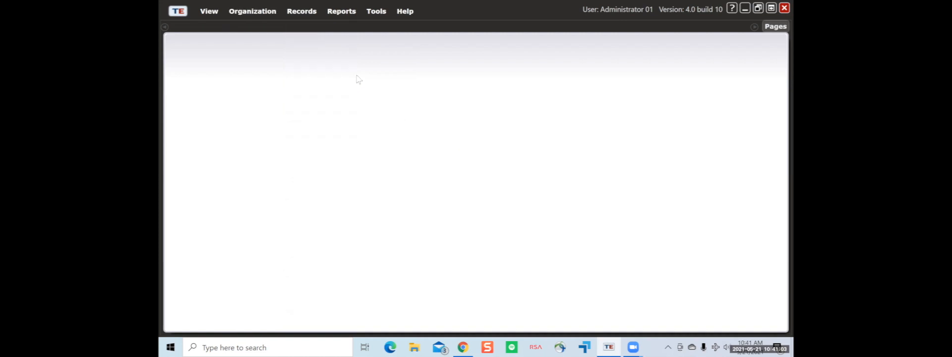
click(301, 11)
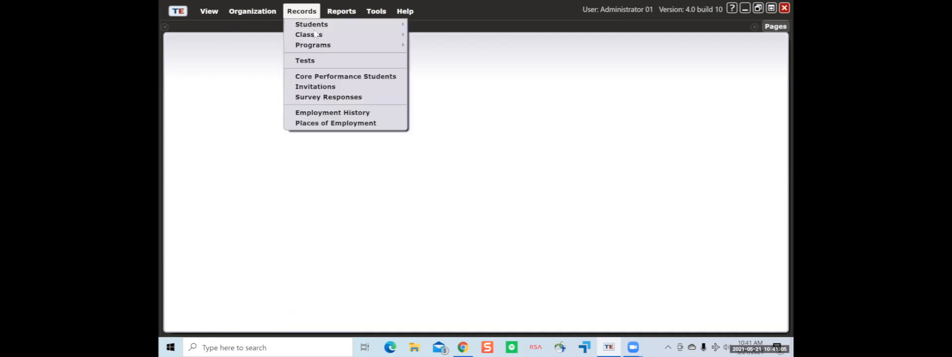
mouse_move(315, 34)
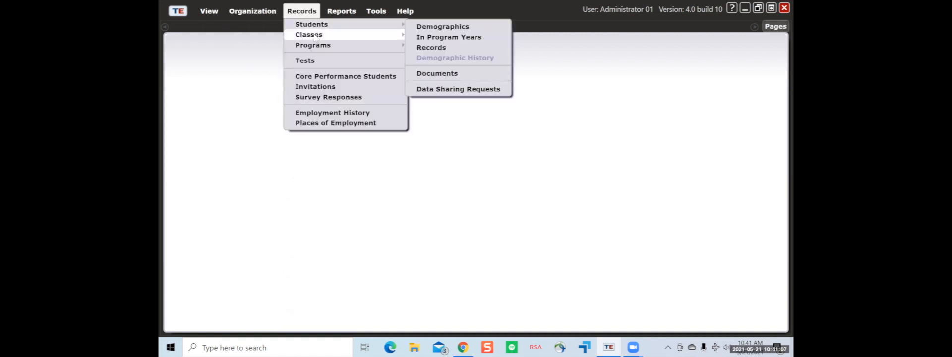
mouse_move(314, 50)
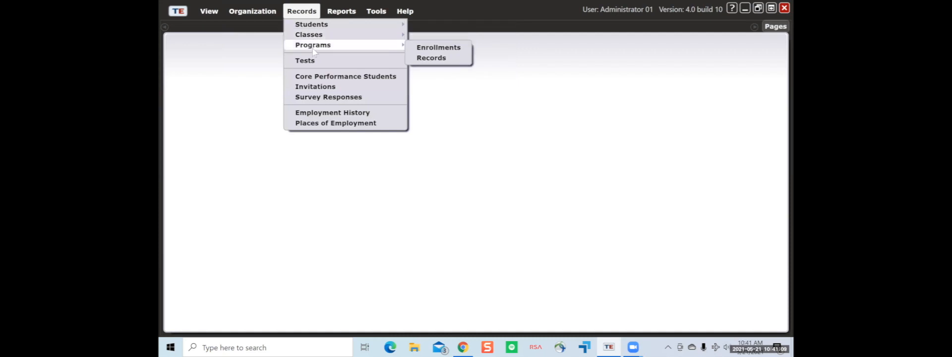
click(438, 95)
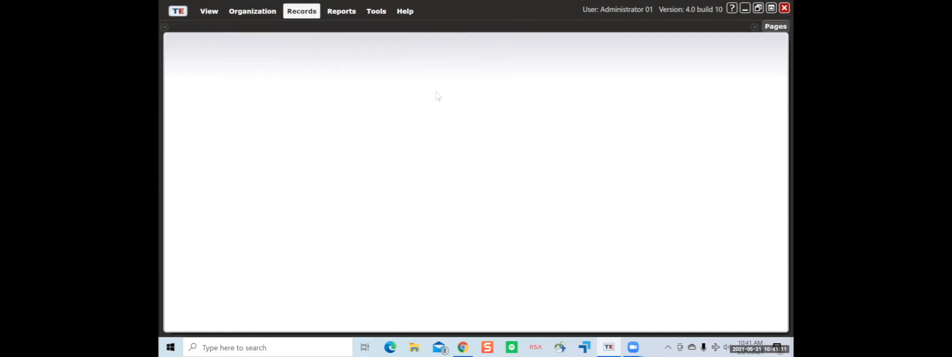
click(341, 11)
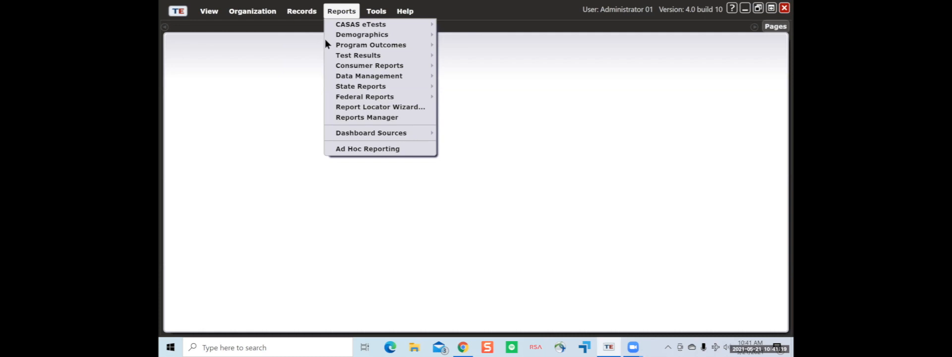
mouse_move(388, 59)
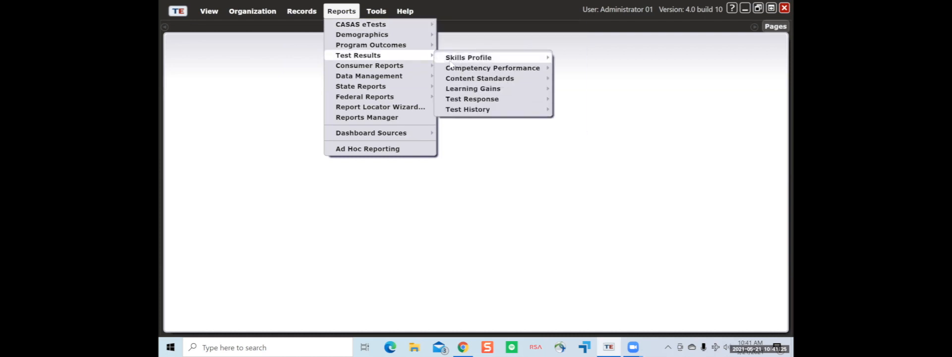
mouse_move(452, 64)
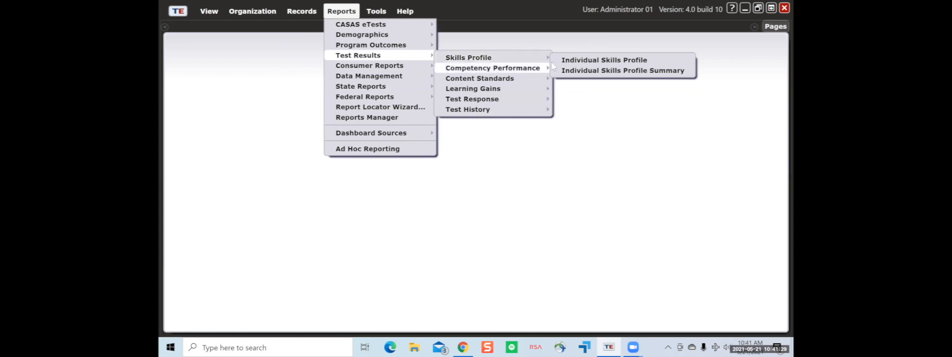
click(487, 134)
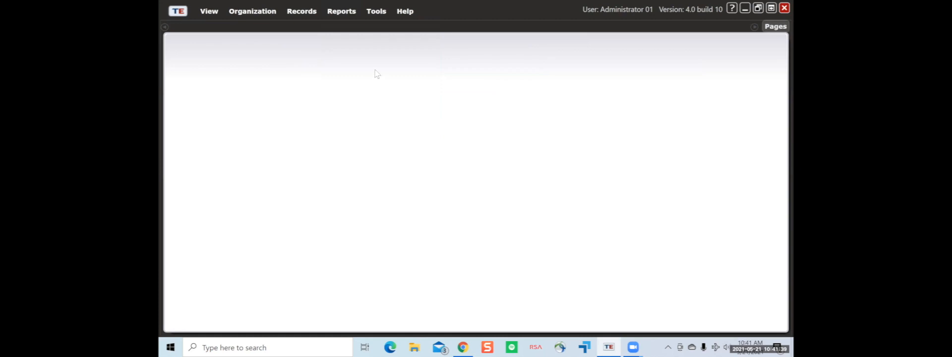
click(381, 13)
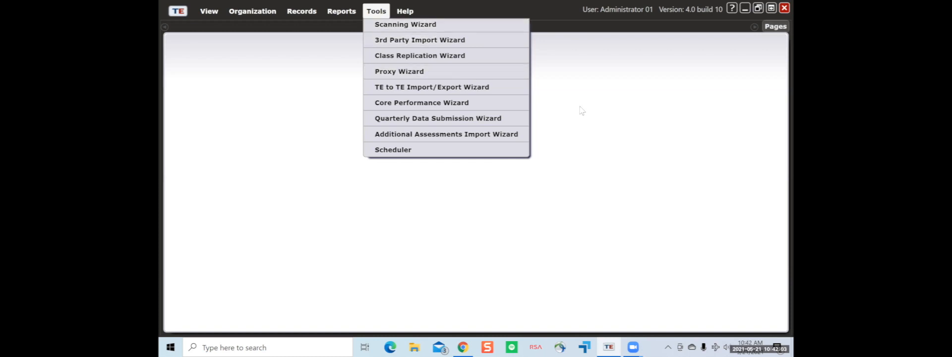
click(598, 130)
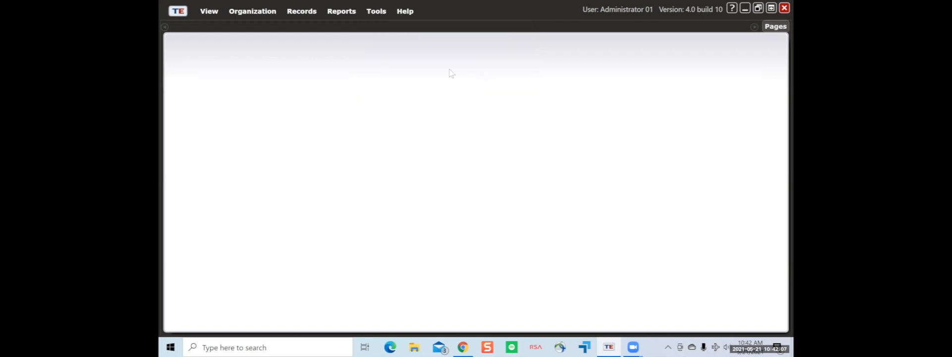
click(406, 12)
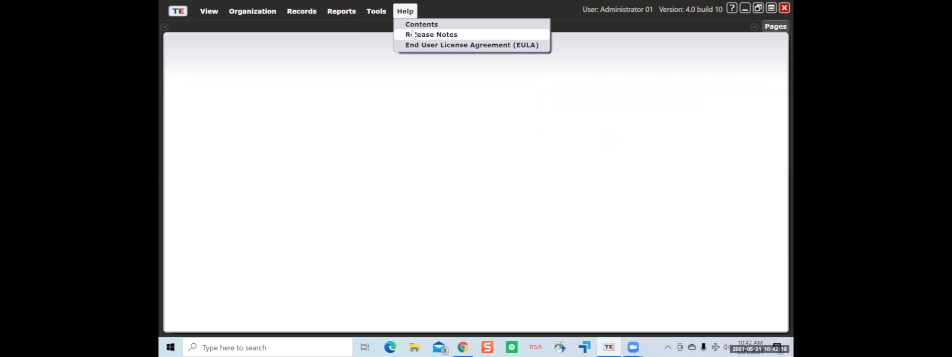
click(418, 81)
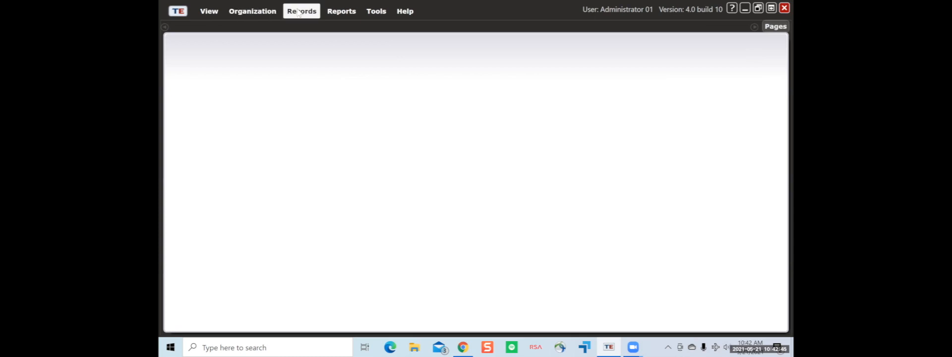
- Browse the Organization menu, then open Records and show the Students and Programs submenus
click(258, 12)
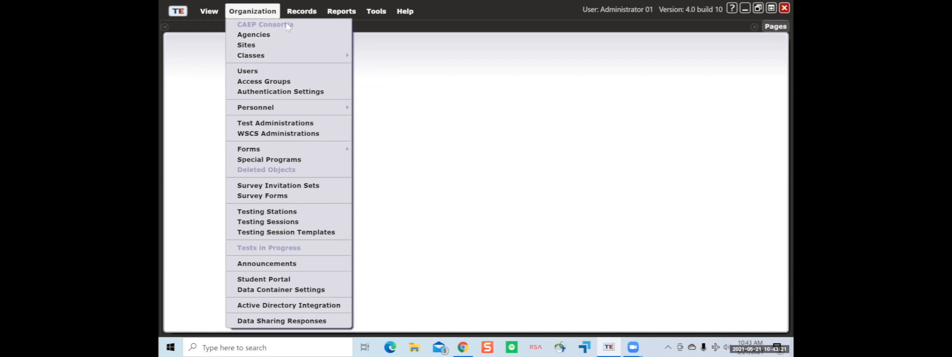
click(307, 13)
click(308, 13)
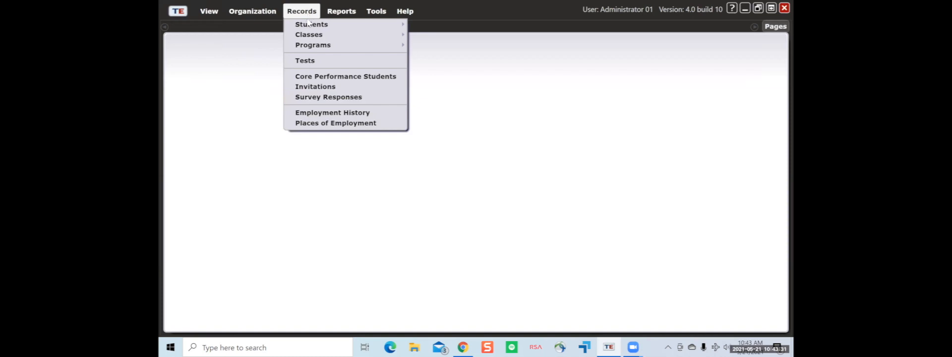
click(327, 27)
click(353, 48)
- Minimize TOPSpro, open the Student ID diagram PNG in Photos, zoom in to read it, then close Photos
click(457, 128)
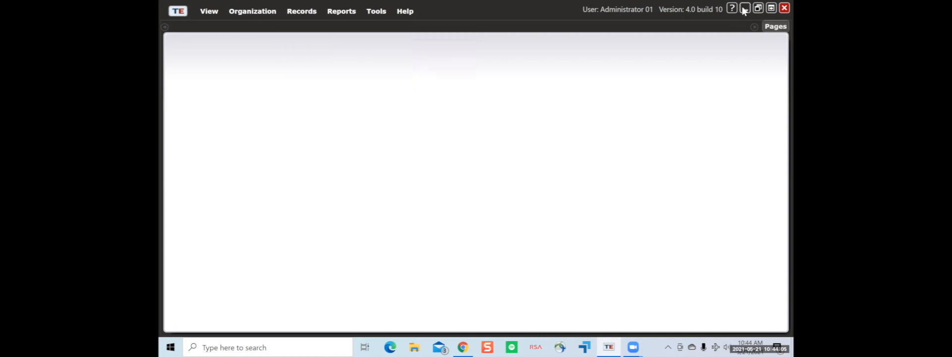
click(744, 8)
double_click(243, 39)
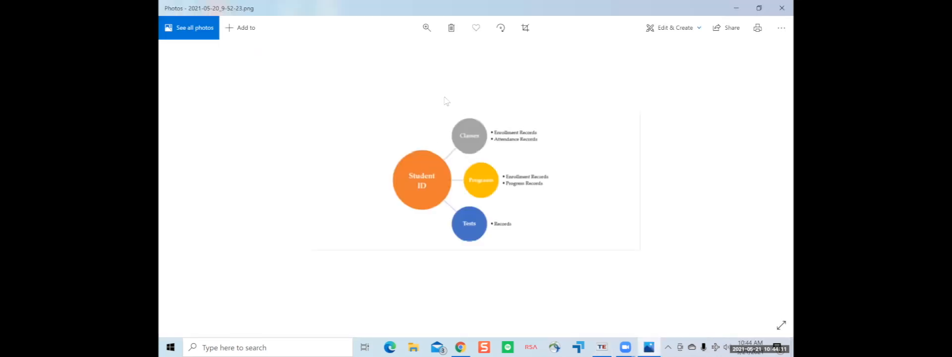
click(424, 29)
click(425, 30)
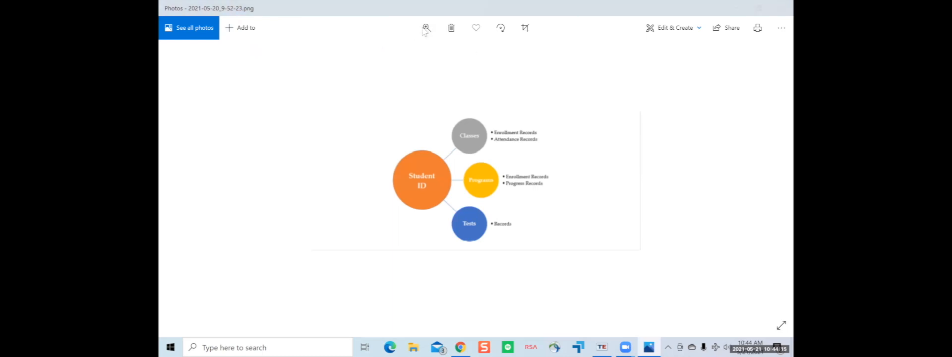
click(425, 29)
drag(380, 53, 448, 53)
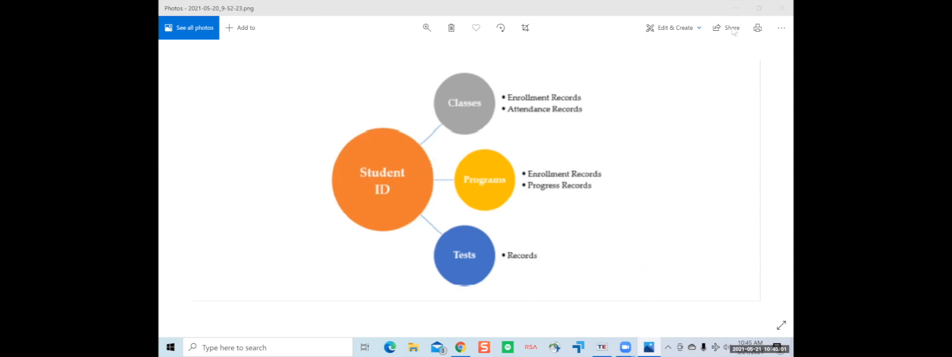
click(777, 5)
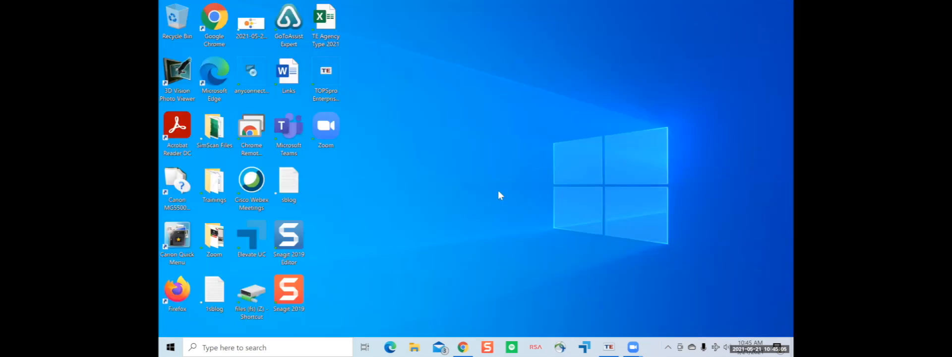
- Restore the TOPSpro window from the taskbar and open the Reports menu
click(609, 347)
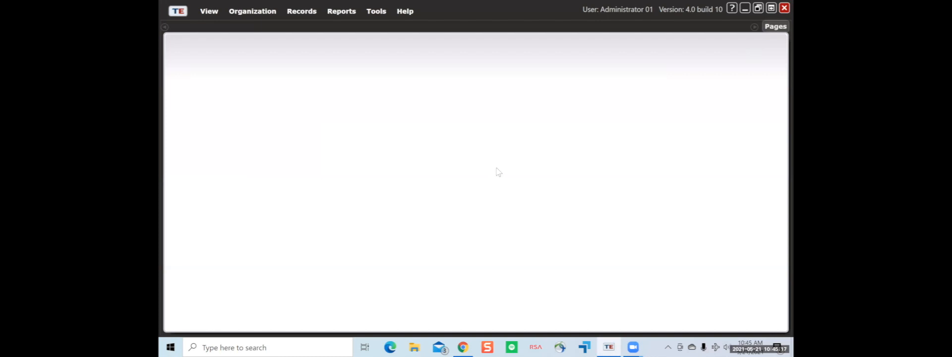
click(347, 14)
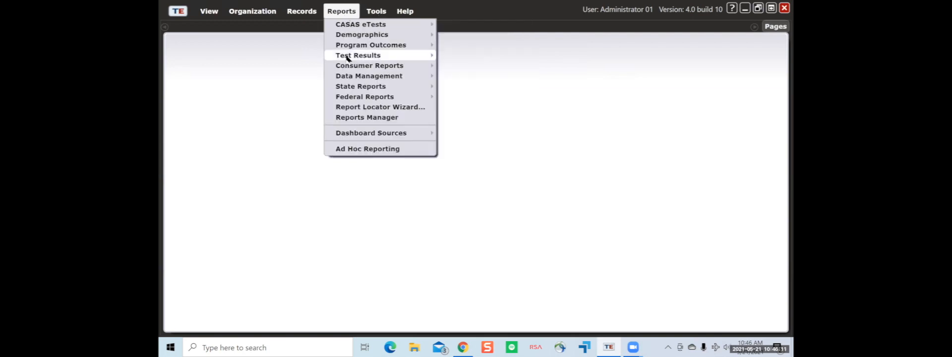
- Start a new Individual Skills Profile report from Reports > Test Results > Skills Profile
mouse_move(347, 57)
mouse_move(419, 57)
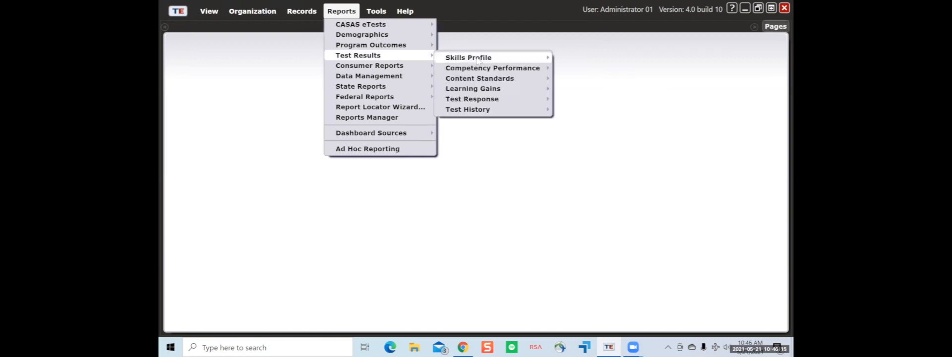
mouse_move(478, 59)
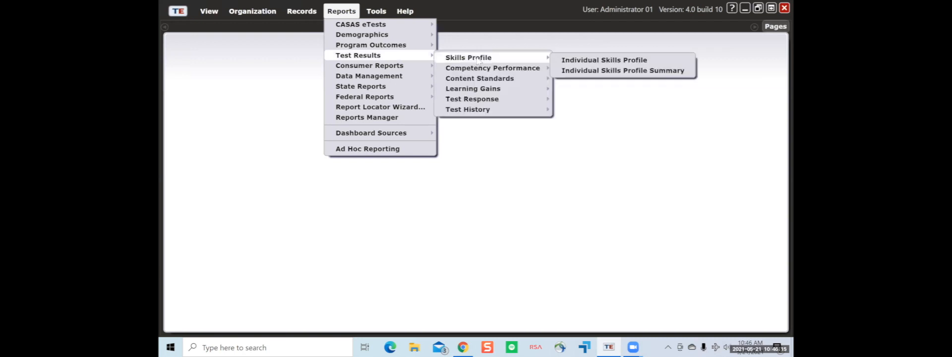
click(583, 60)
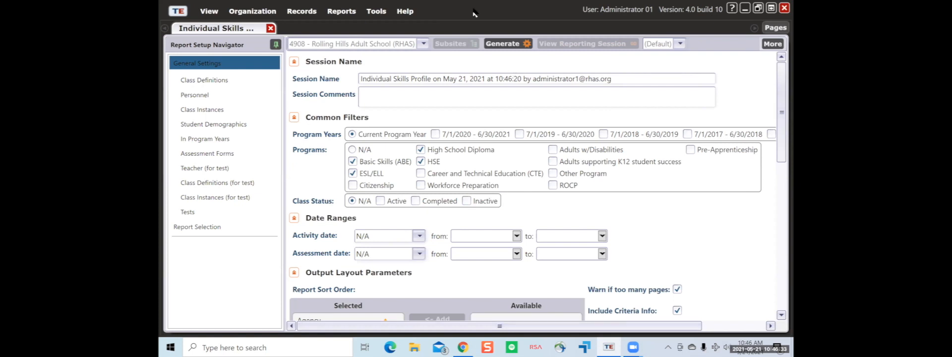
click(422, 45)
scroll(438, 88, down, 1)
scroll(438, 88, up, 1)
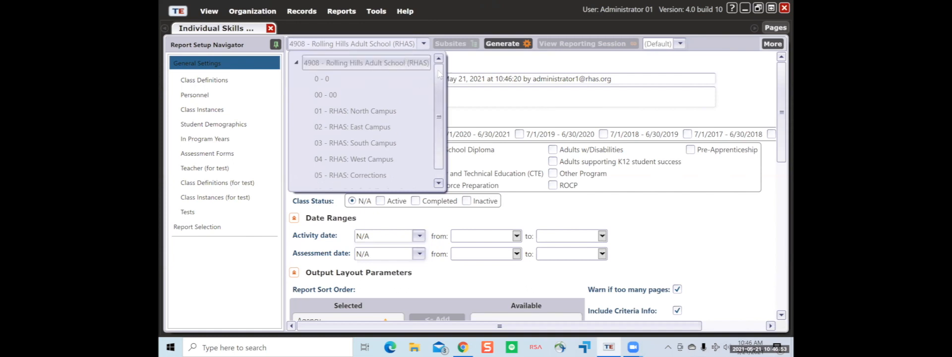
scroll(438, 109, down, 1)
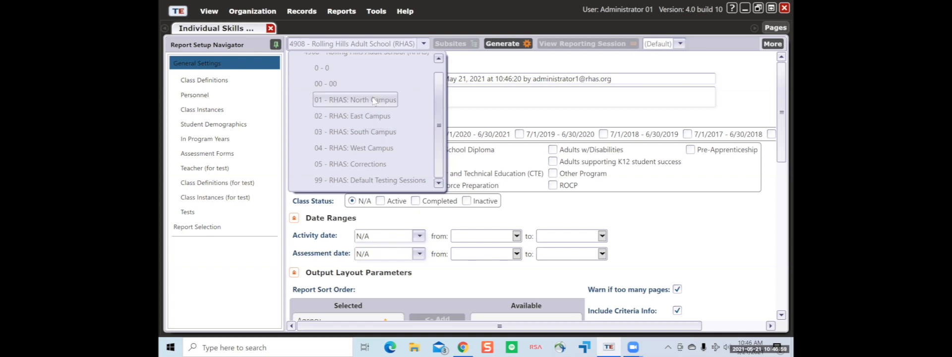
click(423, 44)
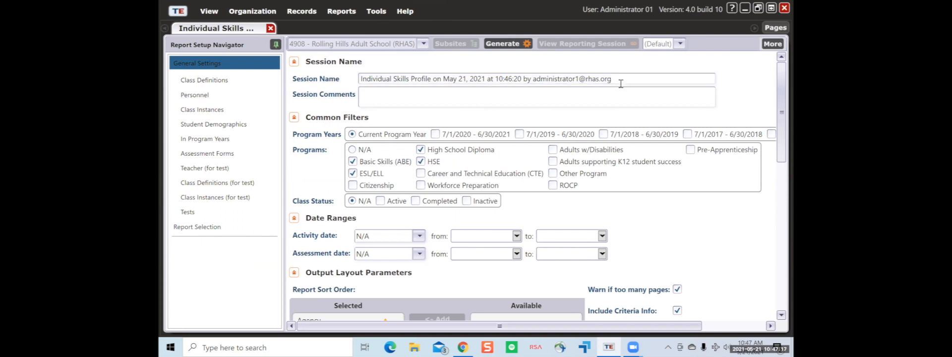
- Replace the Session Name with 'Training 5/21/2021' and enter 'For Practice' in Session Comments
drag(622, 78, 351, 88)
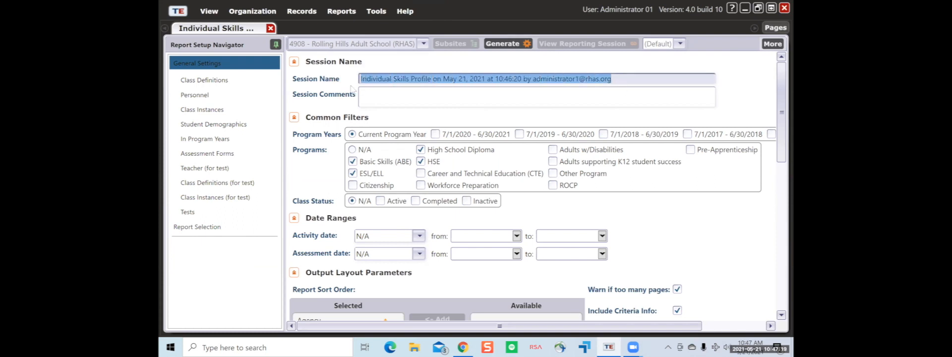
click(498, 78)
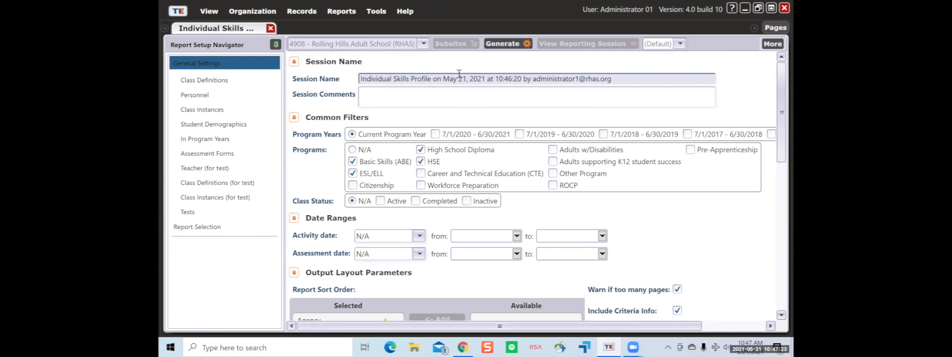
drag(627, 81, 329, 81)
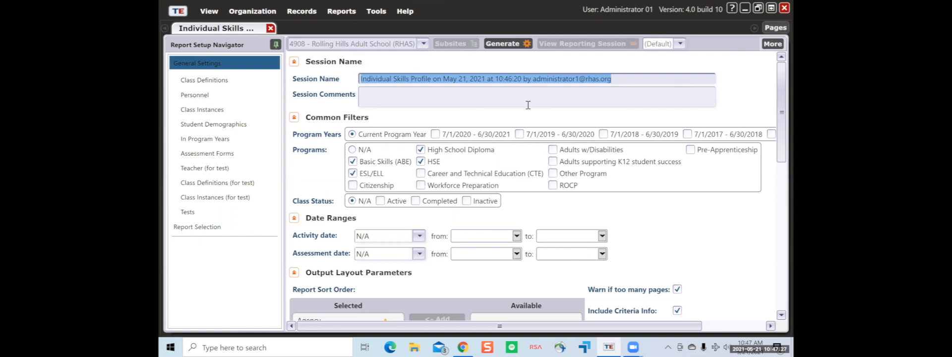
key(BackSpace)
text(t)
text(esting)
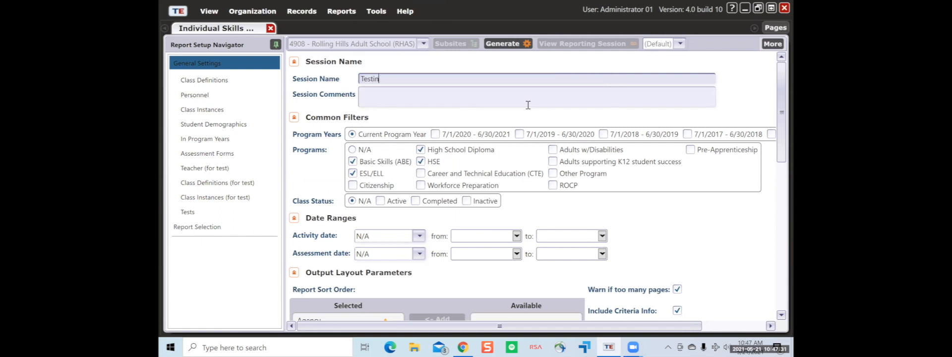
key(BackSpace)
key(BackSpace)
key(BackSpace)
key(BackSpace)
key(BackSpace)
key(BackSpace)
text(raining 5/21/2021)
click(522, 97)
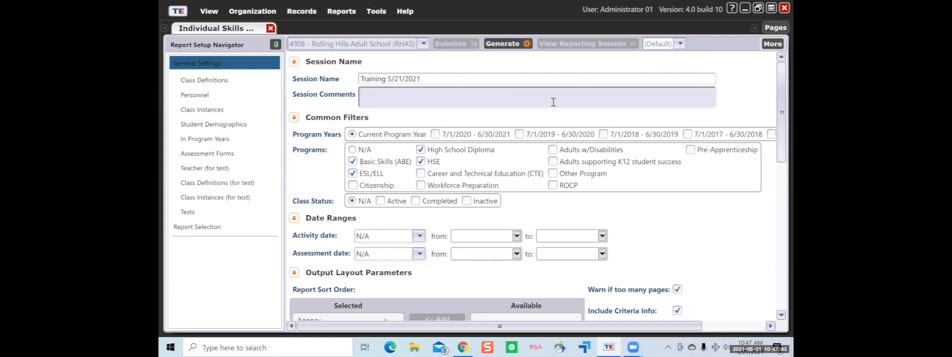
text(For Practice)
- Adjust the text selection in the General Settings Session Comments field holding 'For Practice'
drag(547, 326, 634, 321)
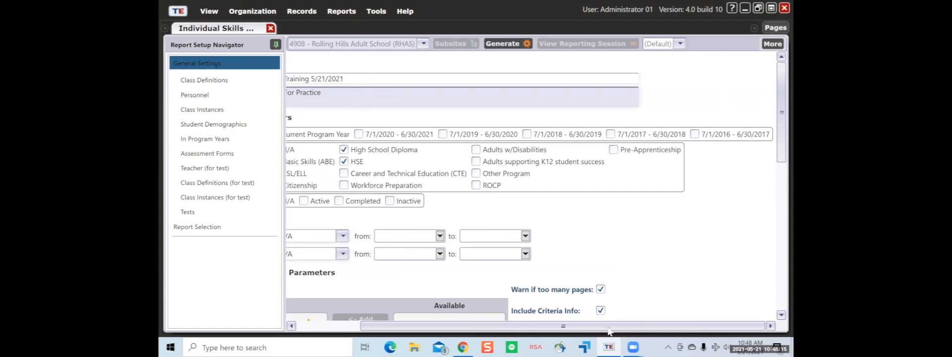
drag(610, 326, 545, 325)
- Set the program year filter to Current Program Year
click(436, 134)
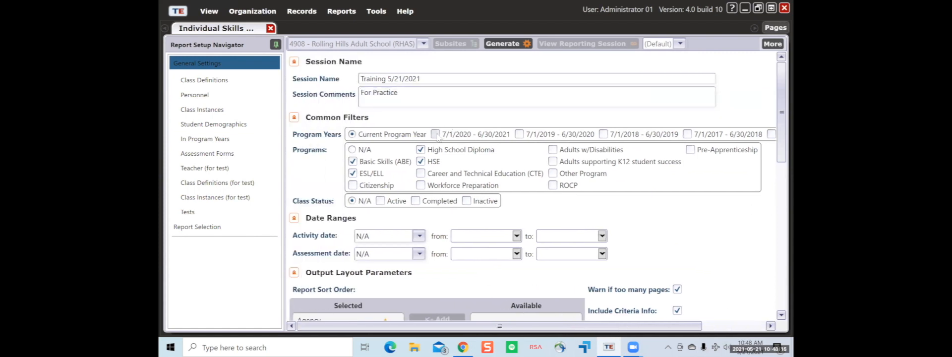
click(519, 134)
click(520, 134)
click(355, 136)
- Restrict the Programs filter to Basic Skills (ABE) only
click(353, 162)
click(353, 173)
click(353, 174)
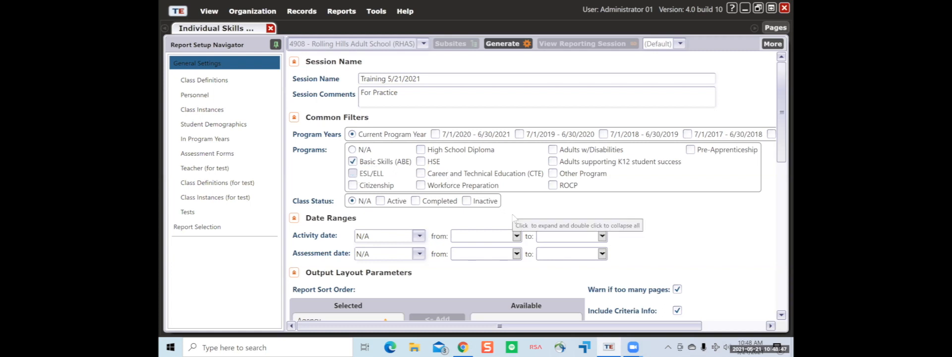
scroll(513, 218, down, 1)
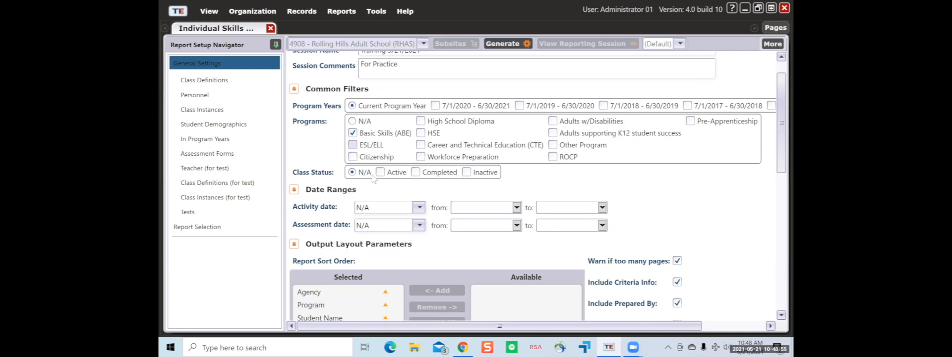
scroll(373, 179, down, 1)
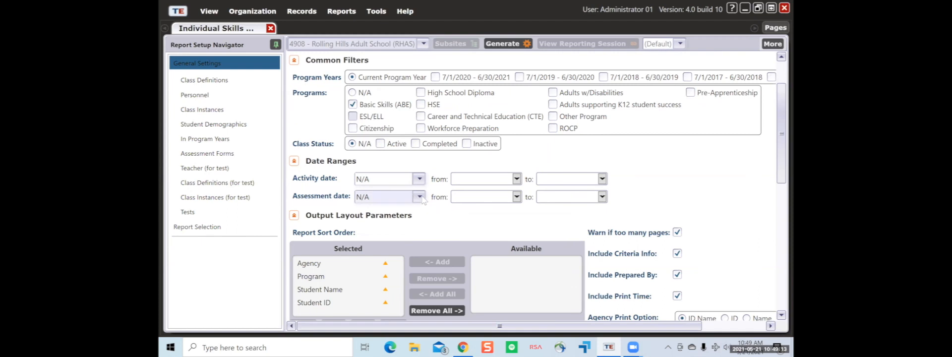
scroll(418, 213, down, 1)
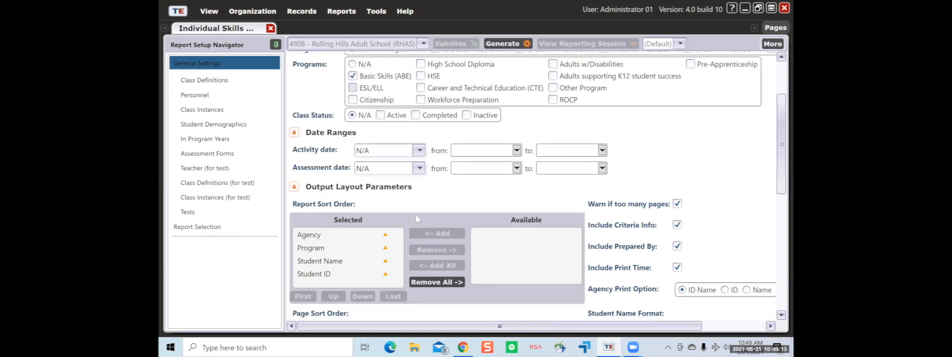
- Set the Assessment date range to Last Week (5/9/2021 to 5/15/2021)
click(418, 171)
scroll(423, 234, down, 1)
scroll(422, 234, up, 2)
scroll(423, 240, down, 2)
scroll(423, 240, down, 2)
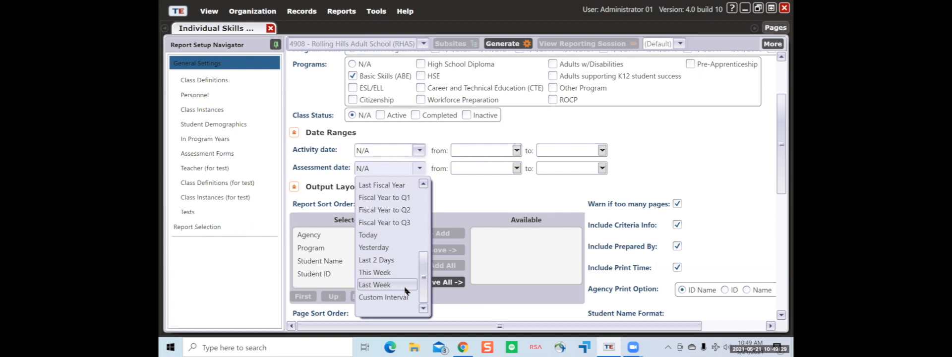
click(382, 285)
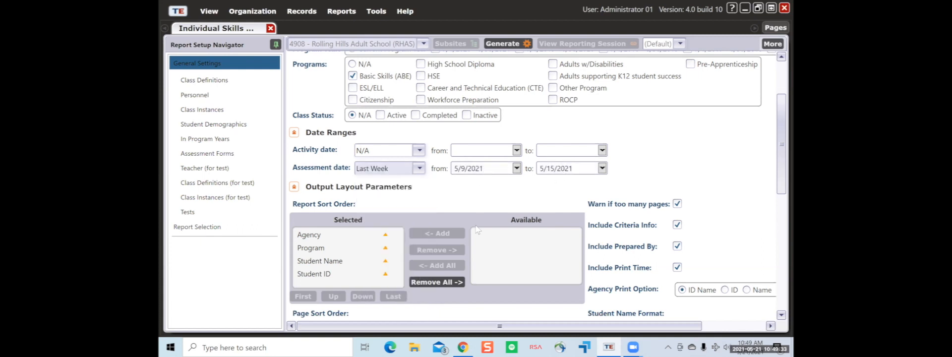
scroll(526, 218, down, 1)
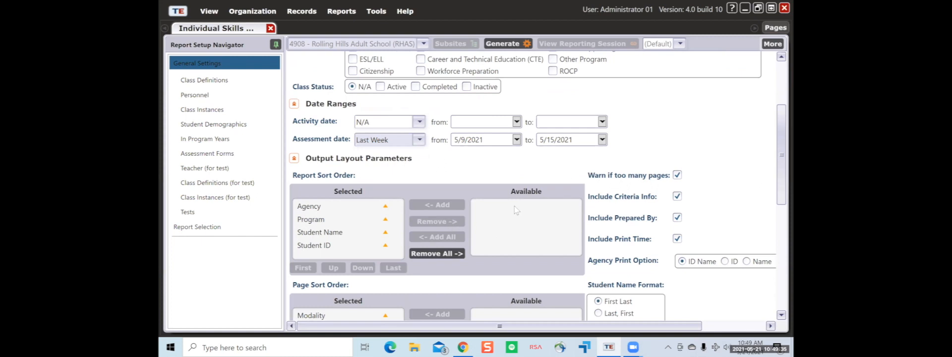
- Switch the Assessment Date page sort to descending order
scroll(404, 162, down, 2)
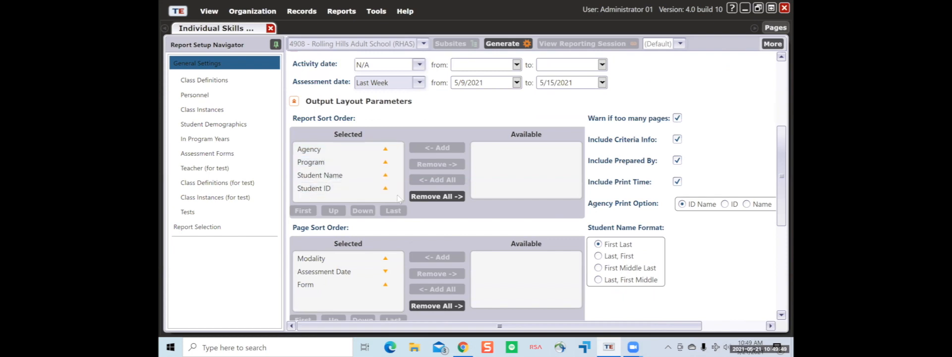
scroll(375, 220, down, 2)
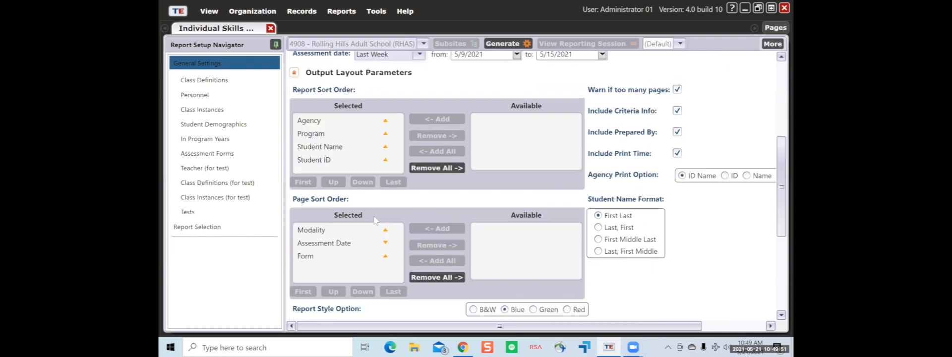
click(385, 215)
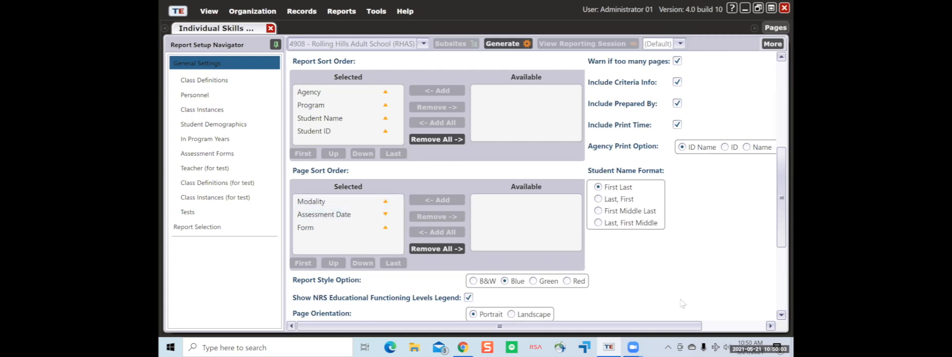
scroll(682, 303, down, 3)
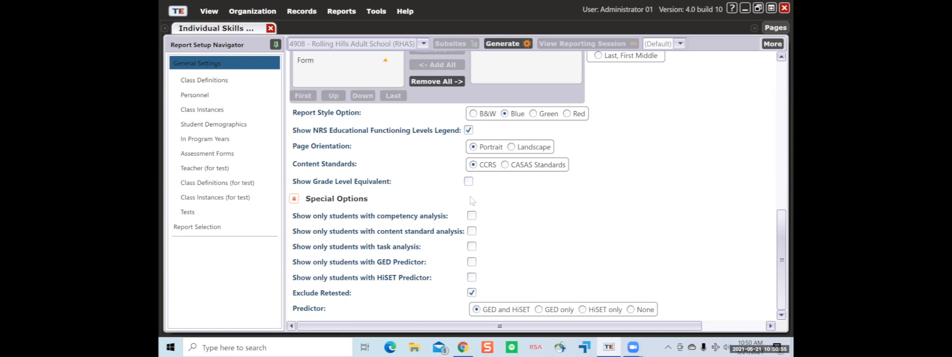
- Enable Show Grade Level Equivalent in the report's display options
click(468, 181)
drag(777, 252, 776, 108)
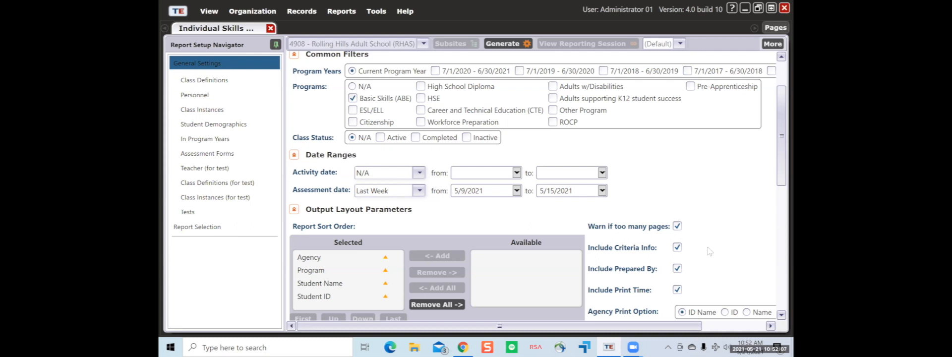
drag(668, 327, 732, 327)
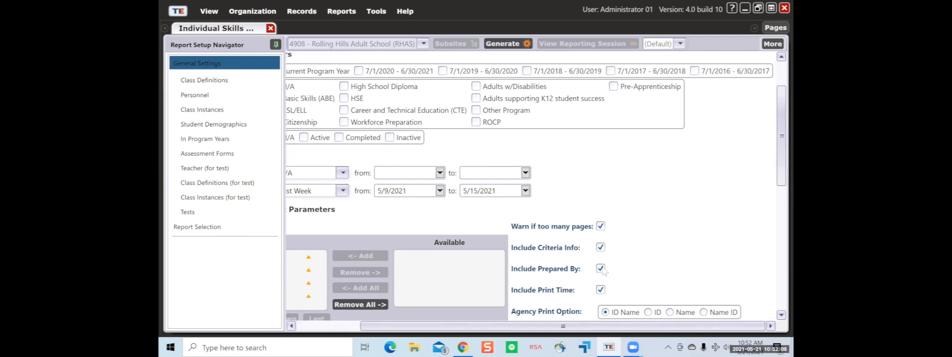
scroll(605, 268, down, 1)
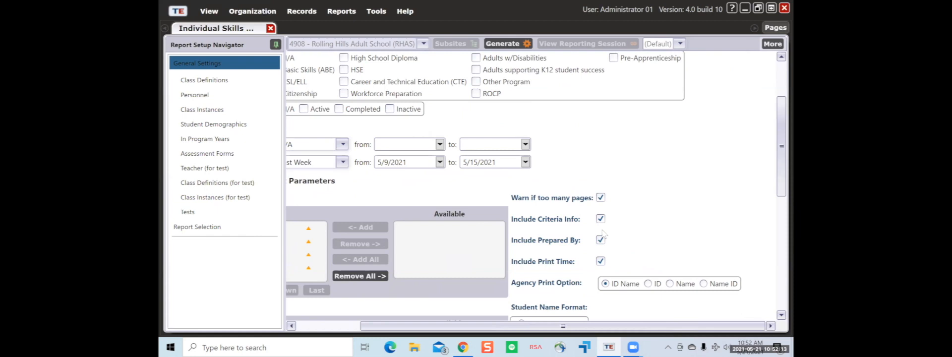
scroll(603, 233, down, 1)
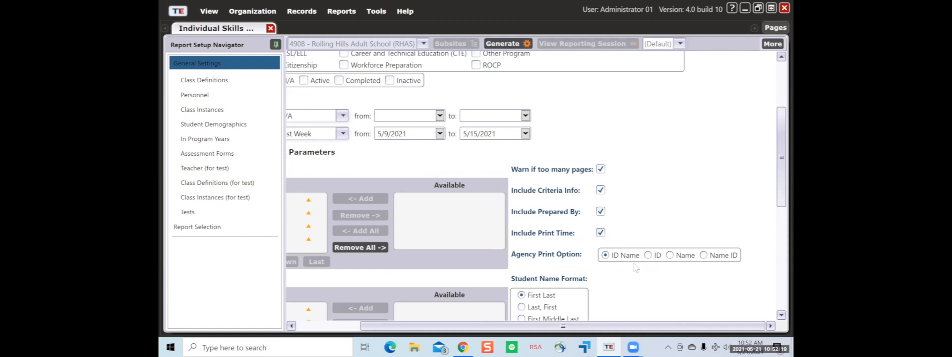
scroll(635, 268, down, 2)
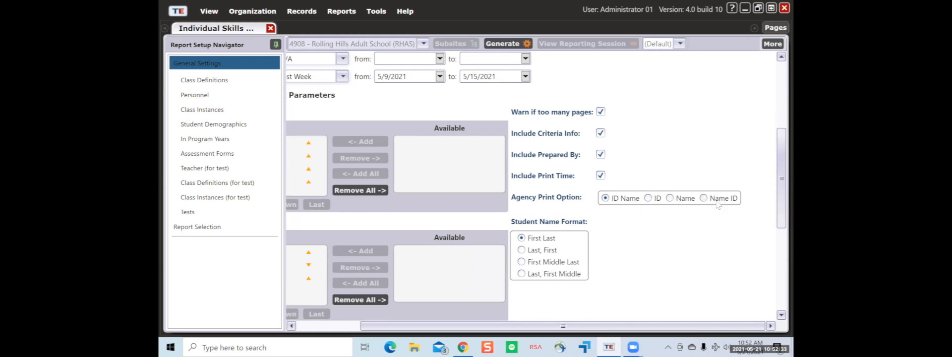
scroll(594, 259, down, 2)
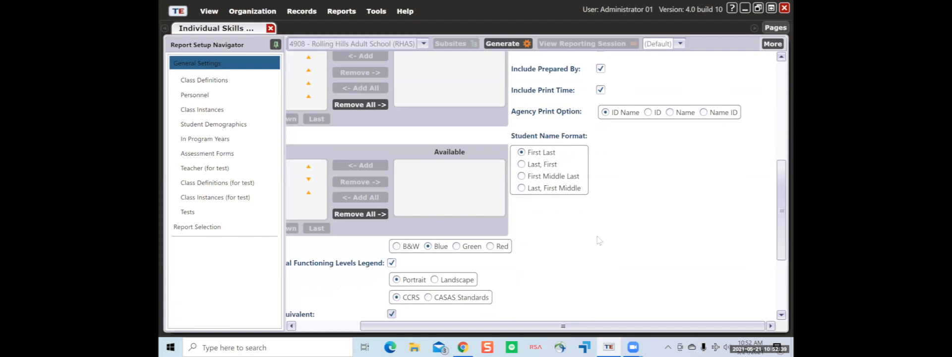
scroll(599, 240, up, 6)
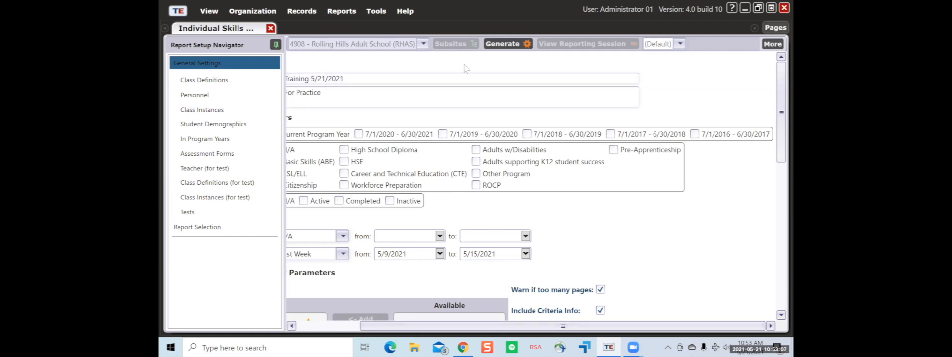
click(513, 46)
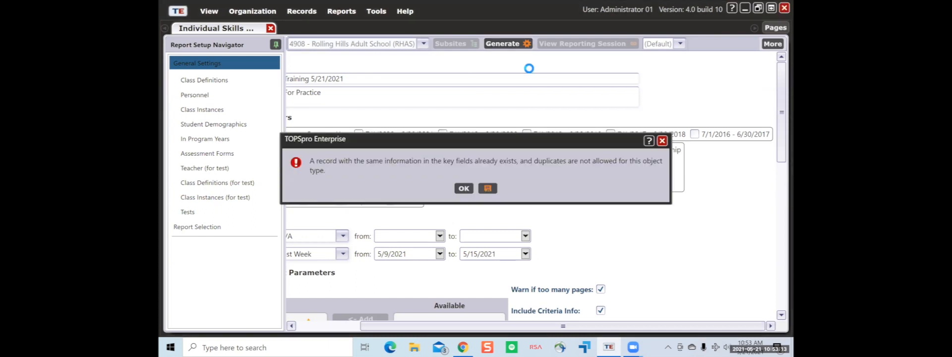
click(464, 188)
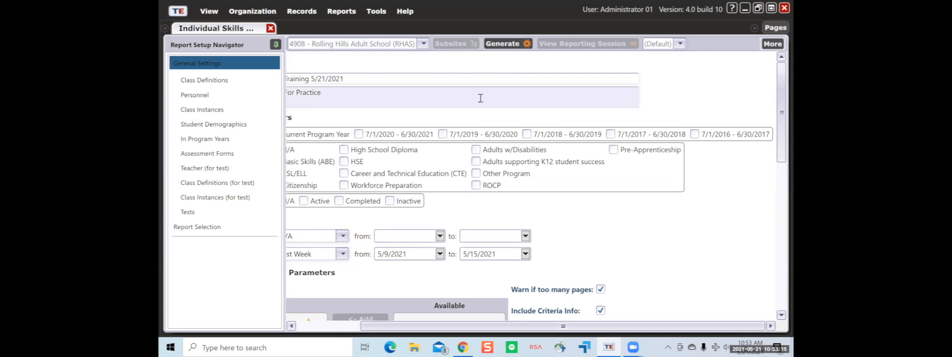
click(510, 45)
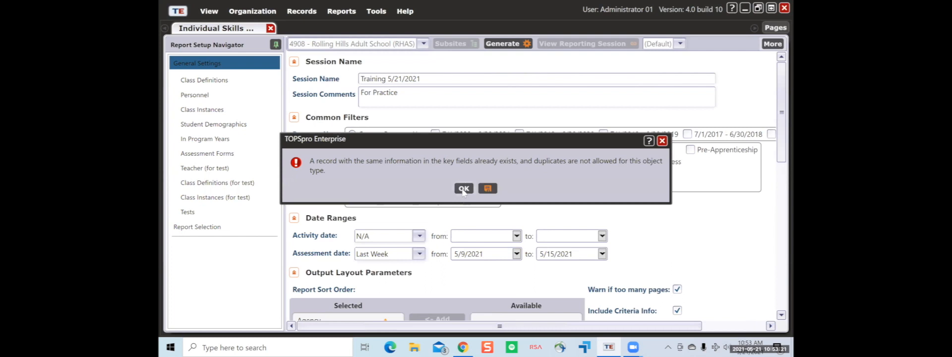
click(464, 188)
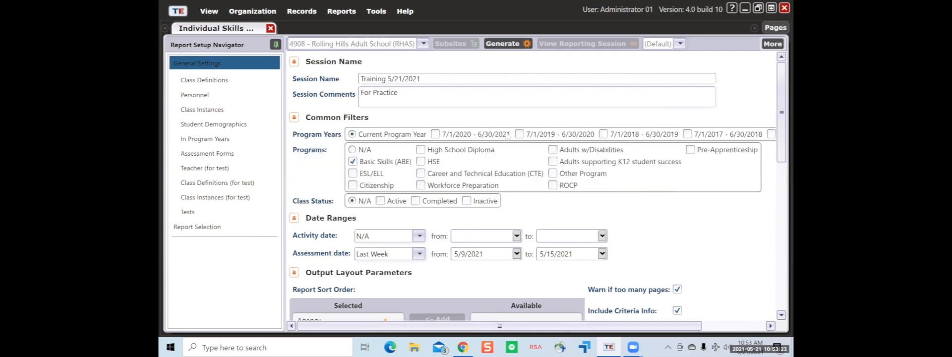
click(341, 11)
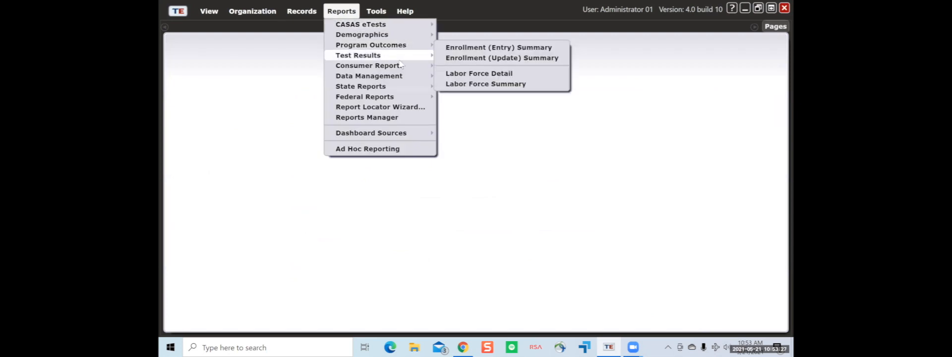
- Start a new Individual Skills Profile setup without the High School Diploma and HSE programs
mouse_move(399, 59)
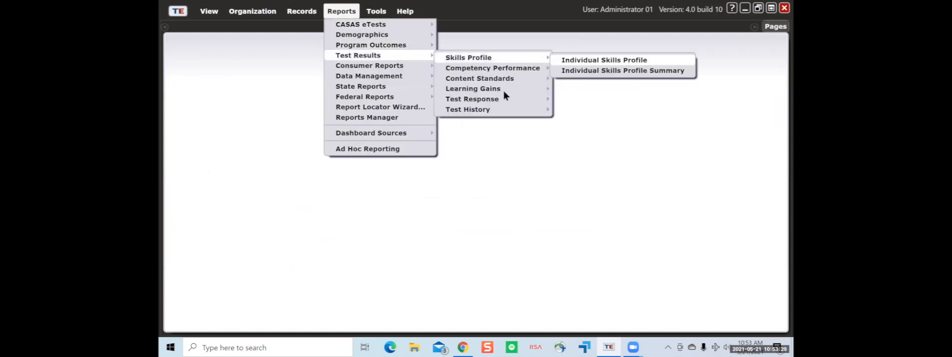
click(604, 60)
click(446, 151)
click(433, 161)
- Set the Assessment date range to Last Week
scroll(415, 228, down, 1)
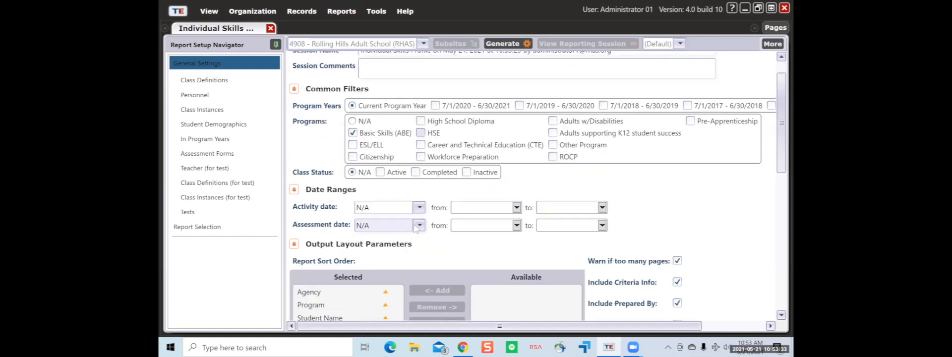
click(419, 225)
scroll(392, 149, down, 3)
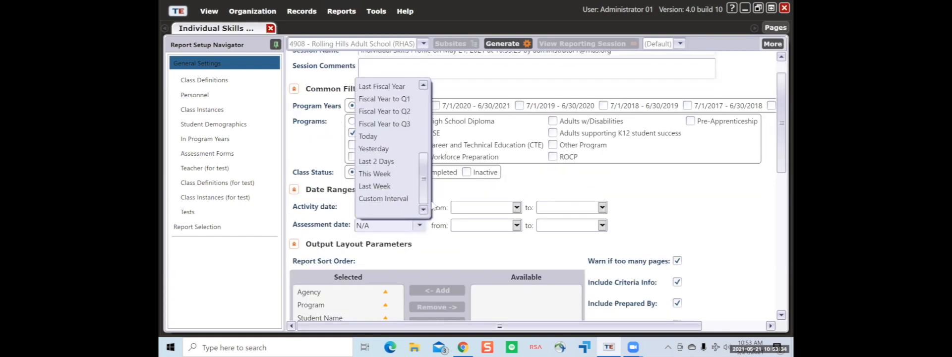
click(403, 185)
scroll(484, 279, up, 1)
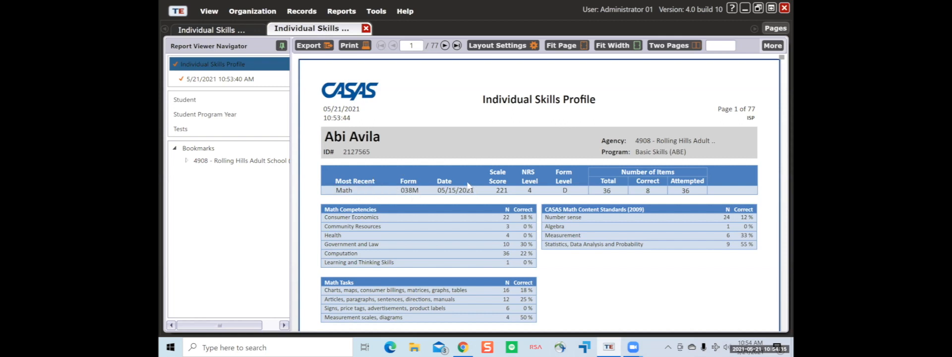
- Select the latest Math test entry and scroll through the report, ending at page 1's top
click(357, 191)
scroll(649, 240, down, 3)
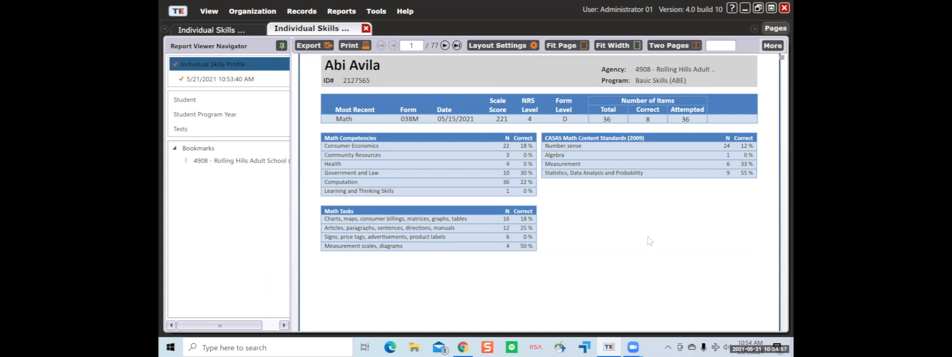
scroll(649, 241, up, 3)
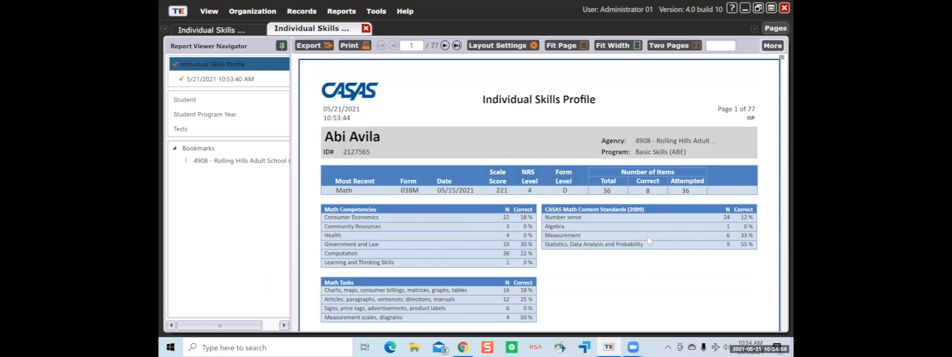
scroll(647, 237, down, 3)
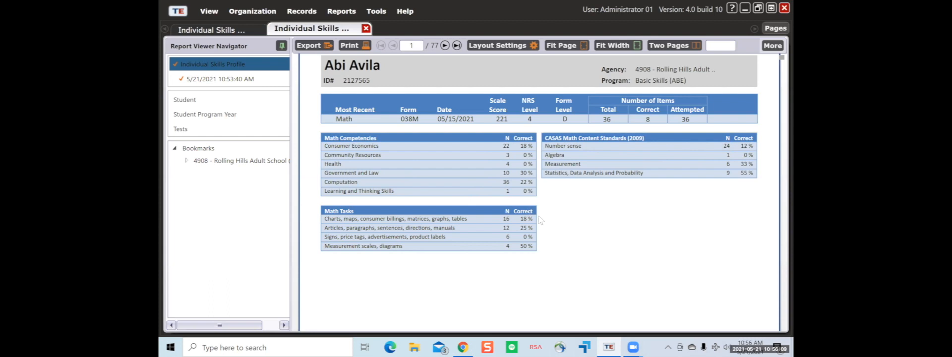
scroll(540, 220, down, 2)
scroll(541, 220, down, 3)
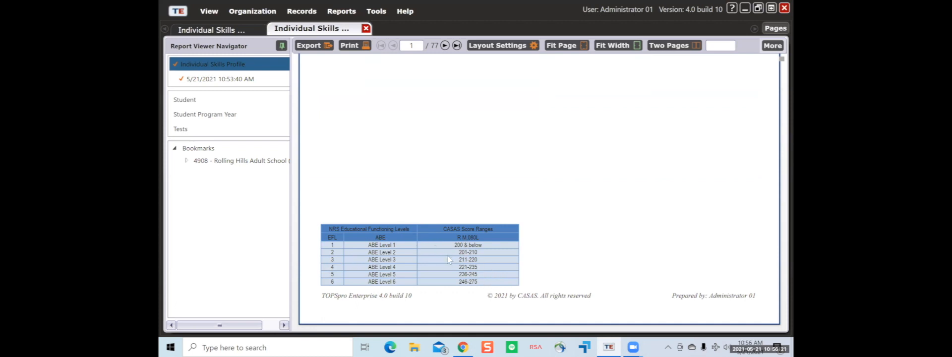
scroll(449, 258, up, 6)
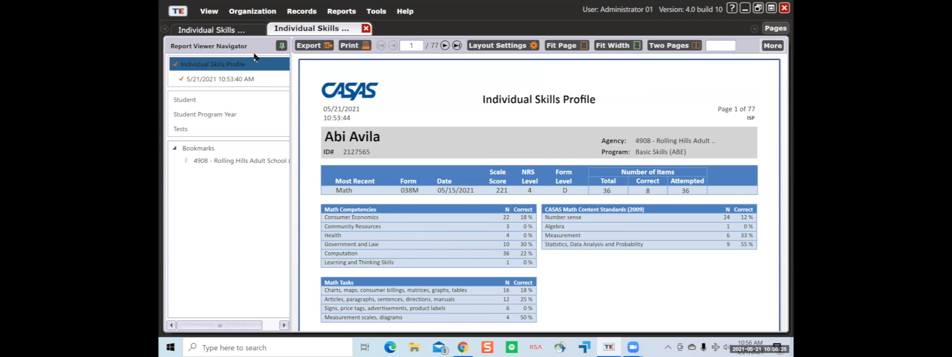
- Turn on Show Grade Level Equivalent in the report setup and regenerate the report
click(233, 31)
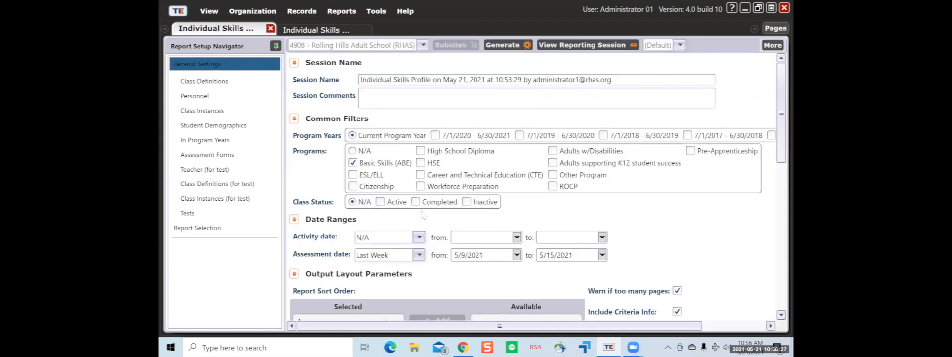
scroll(422, 213, down, 3)
scroll(422, 213, down, 10)
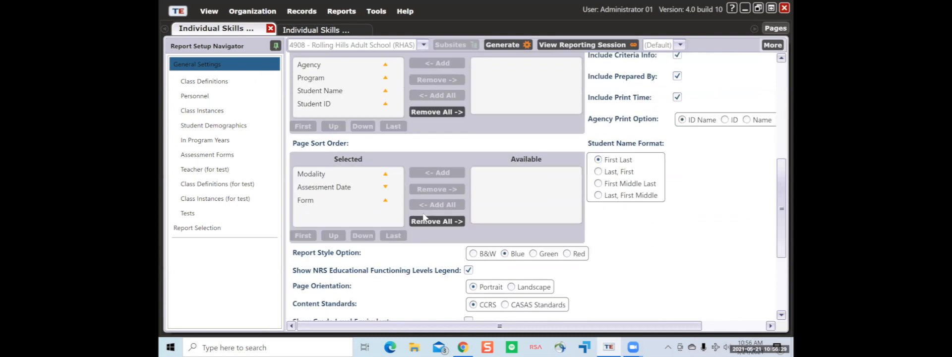
click(471, 183)
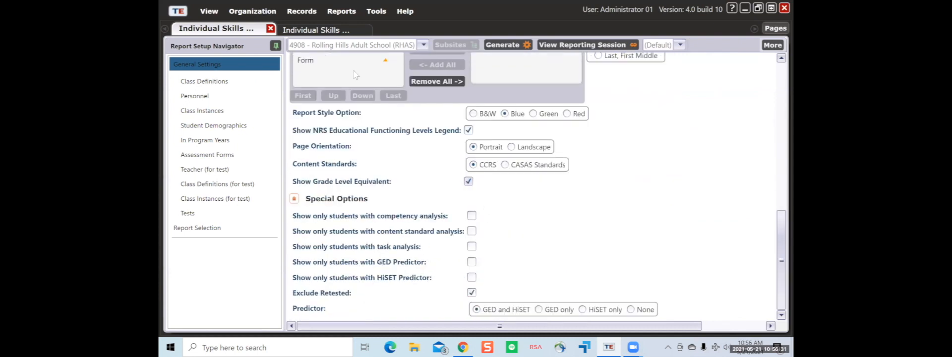
scroll(501, 67, up, 1)
click(516, 48)
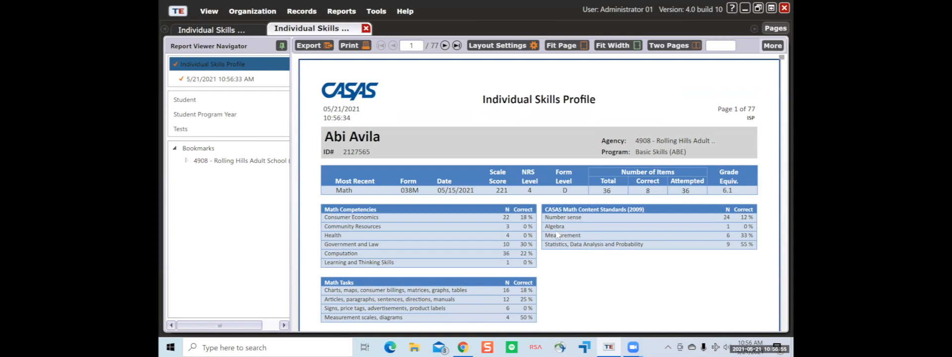
- Scroll down and back up through the Individual Skills Profile report pages
scroll(515, 236, down, 2)
scroll(530, 174, up, 1)
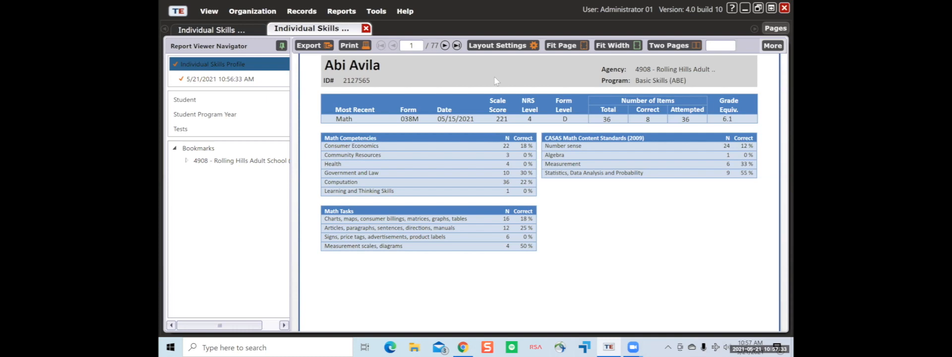
scroll(496, 159, up, 3)
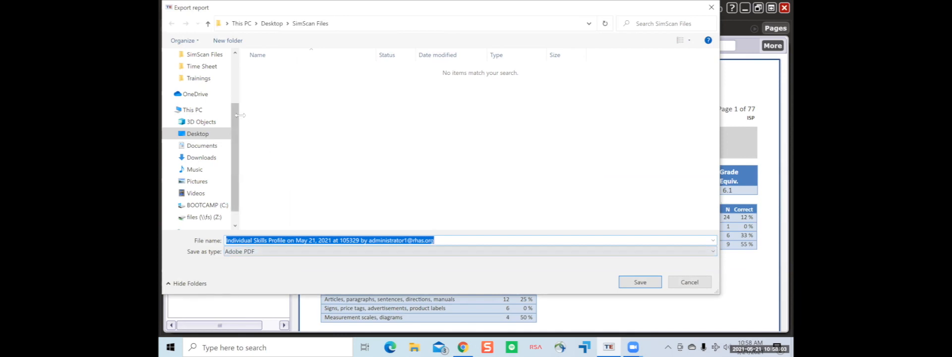
- Cancel the PDF export, try a print page range of 1, then cancel printing
click(688, 281)
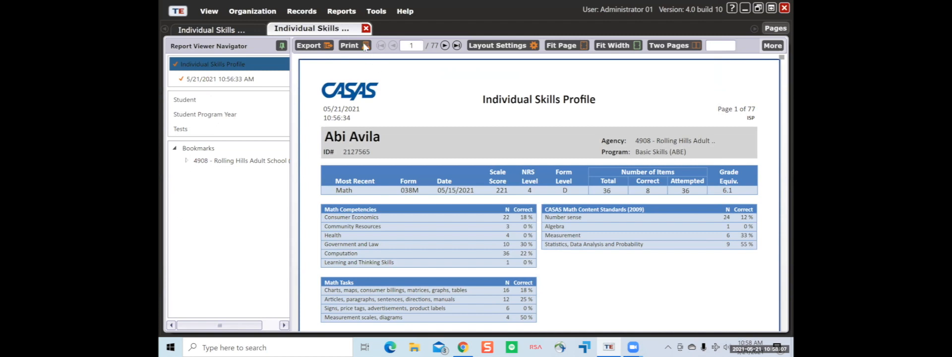
click(365, 46)
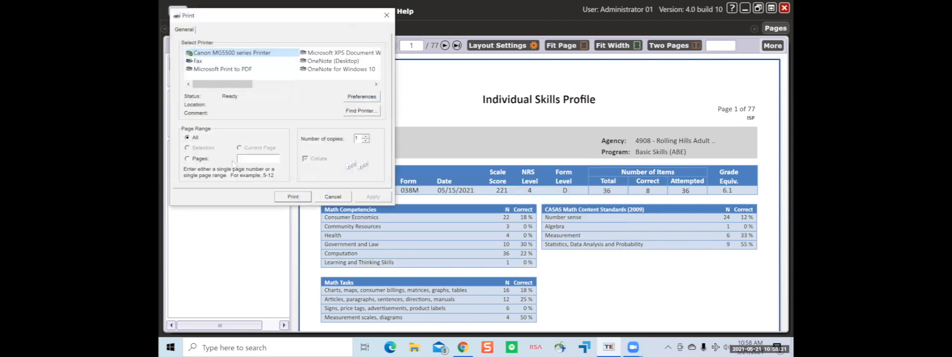
click(187, 158)
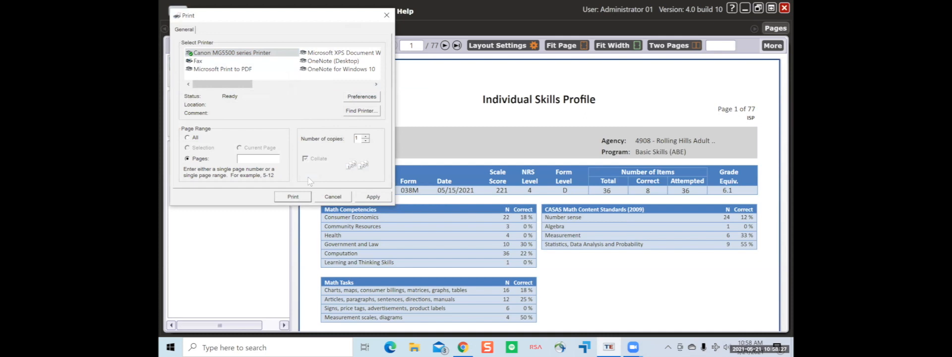
click(191, 139)
click(188, 159)
text(1)
drag(218, 85, 224, 85)
click(337, 197)
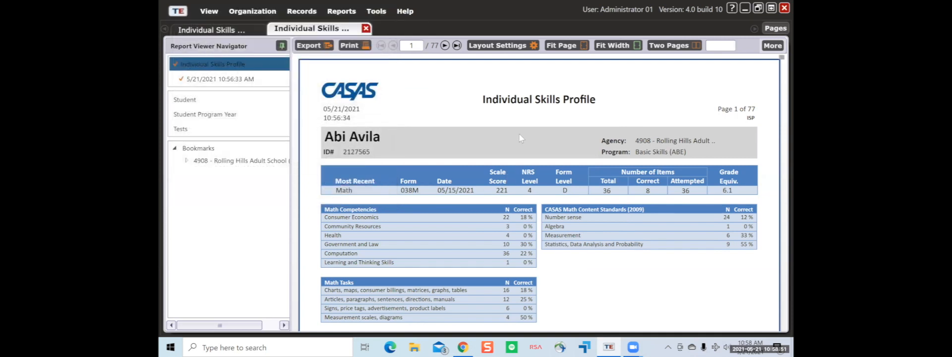
- Apply the Green Report Style Option in Layout Settings
click(512, 48)
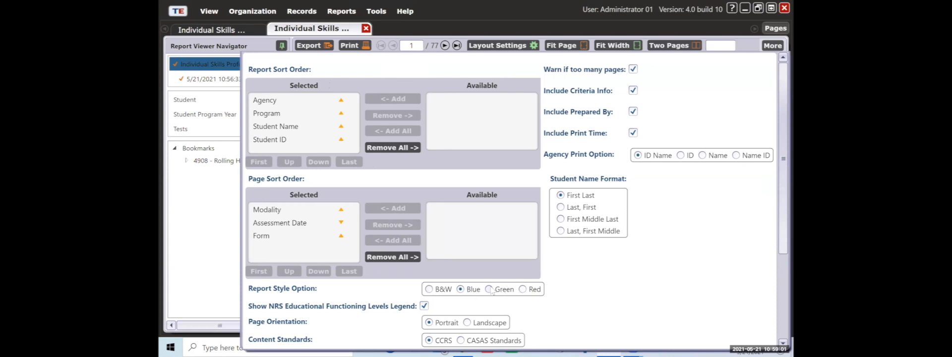
scroll(777, 192, down, 3)
scroll(777, 289, down, 3)
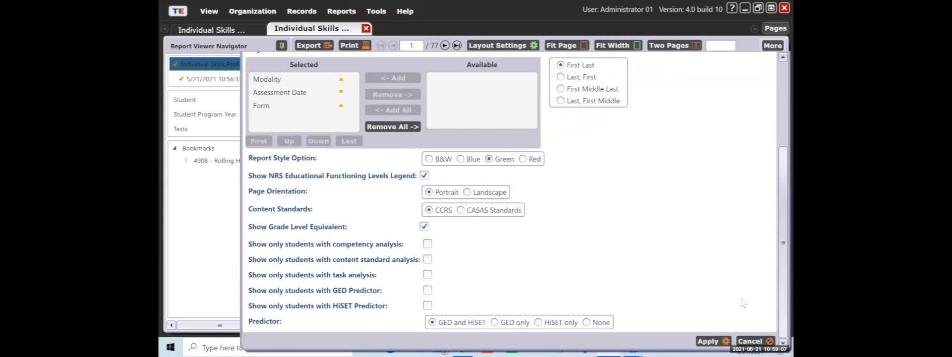
click(707, 342)
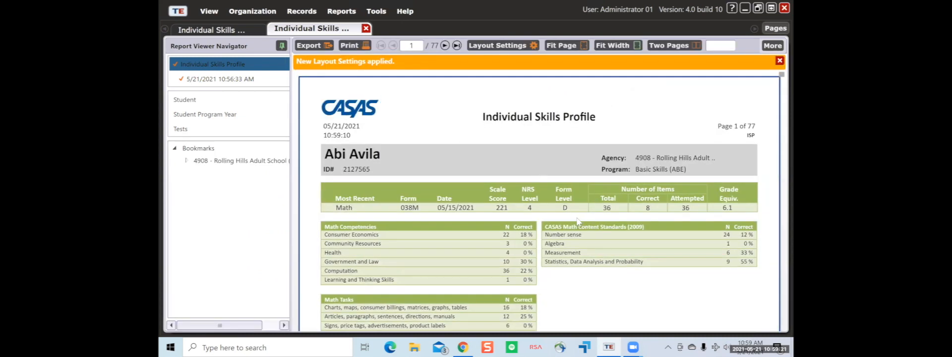
scroll(558, 247, down, 5)
scroll(555, 243, up, 5)
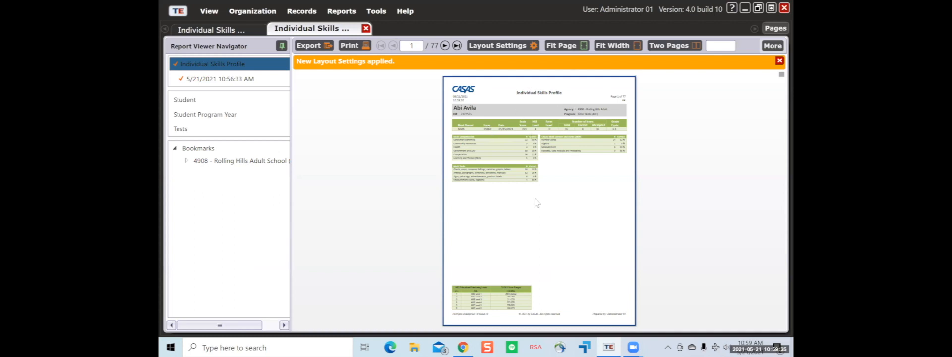
click(606, 45)
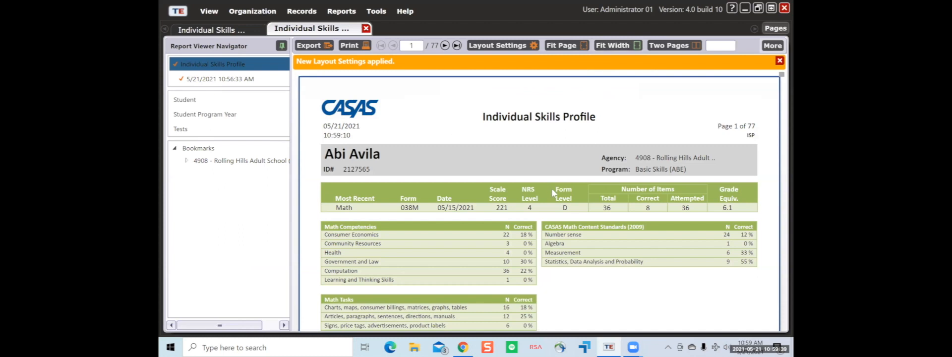
scroll(584, 210, down, 3)
scroll(584, 209, up, 3)
scroll(584, 209, down, 3)
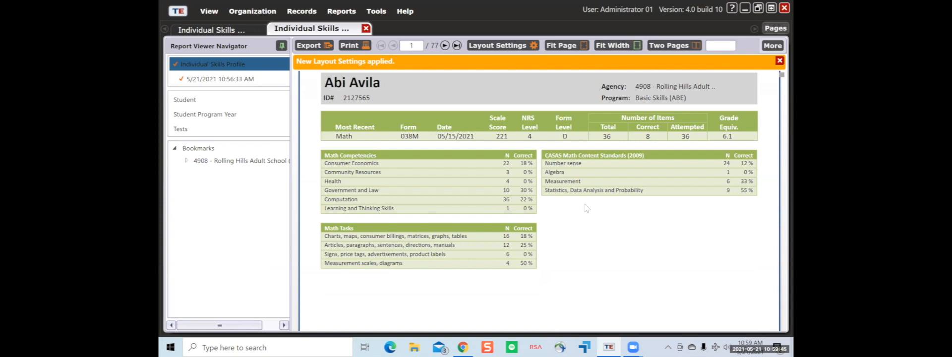
scroll(597, 193, up, 3)
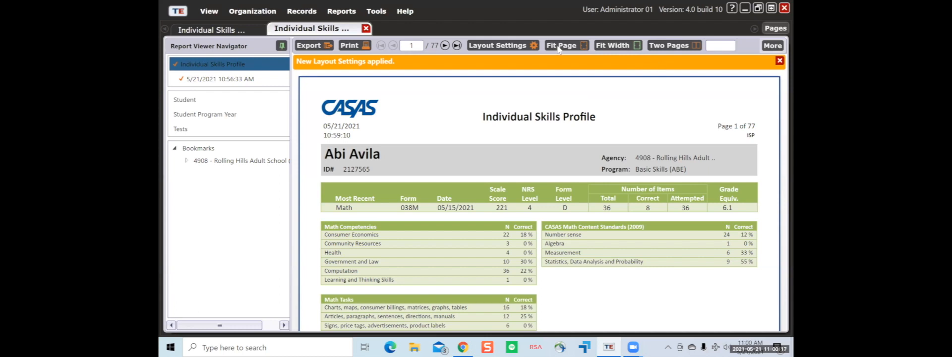
- View the report two pages side by side with page thumbnails listed beside it
click(660, 47)
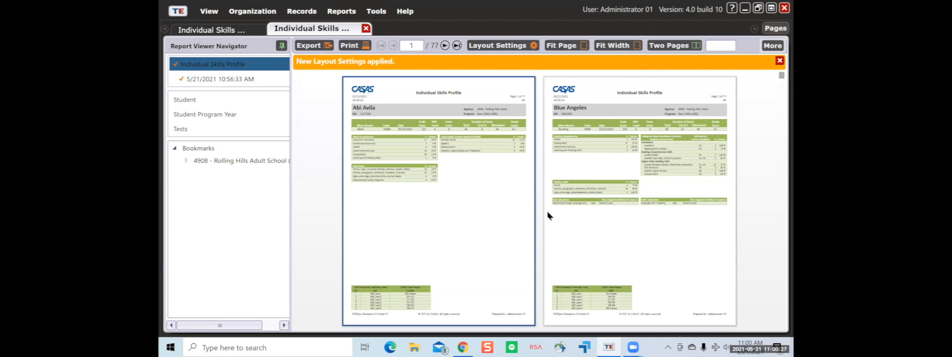
scroll(548, 216, down, 8)
scroll(548, 216, up, 8)
click(767, 46)
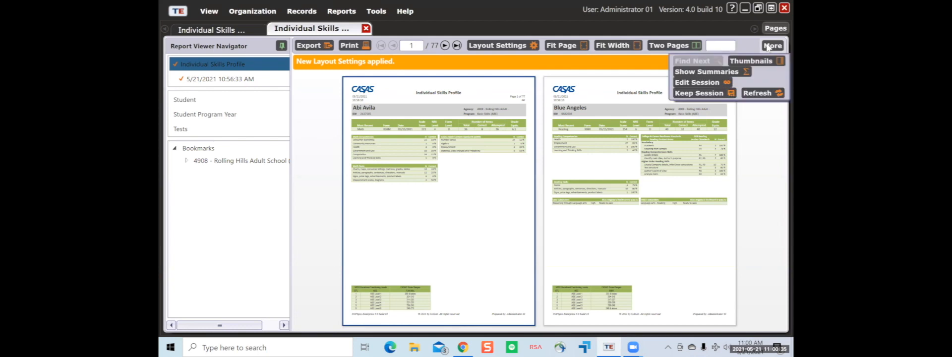
click(750, 61)
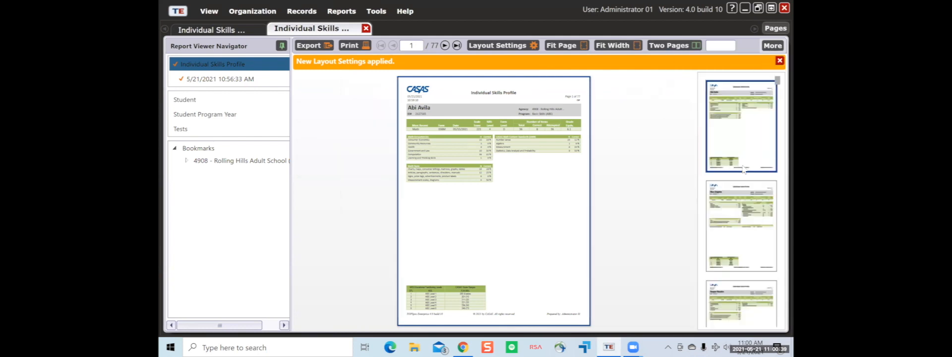
- Jump to the second and third students' pages, return to page 1, and show summaries
click(750, 214)
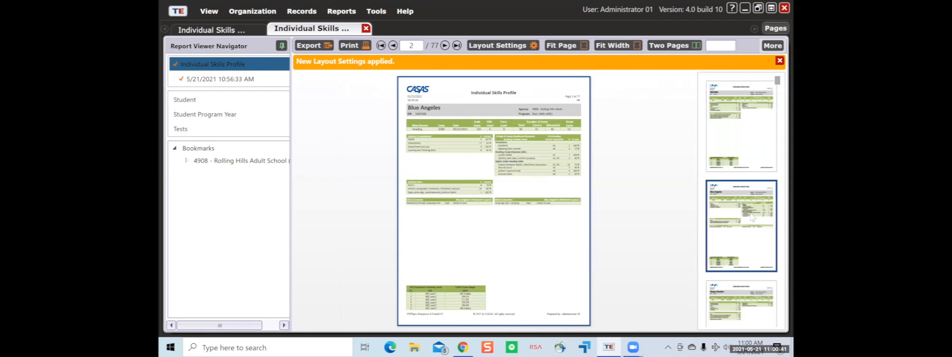
scroll(747, 246, down, 1)
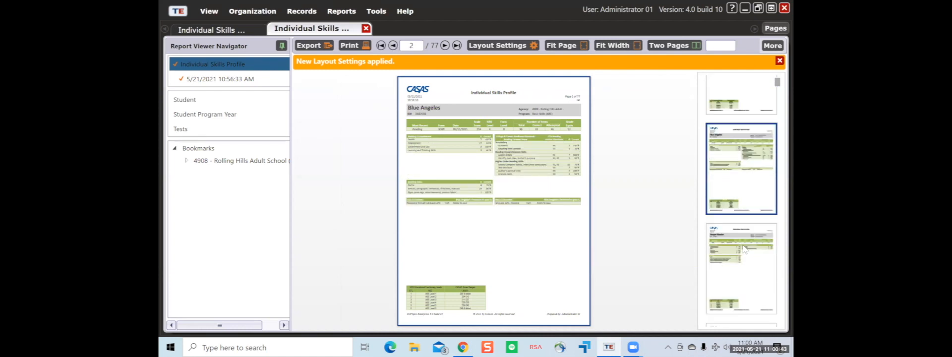
click(745, 250)
scroll(745, 231, up, 1)
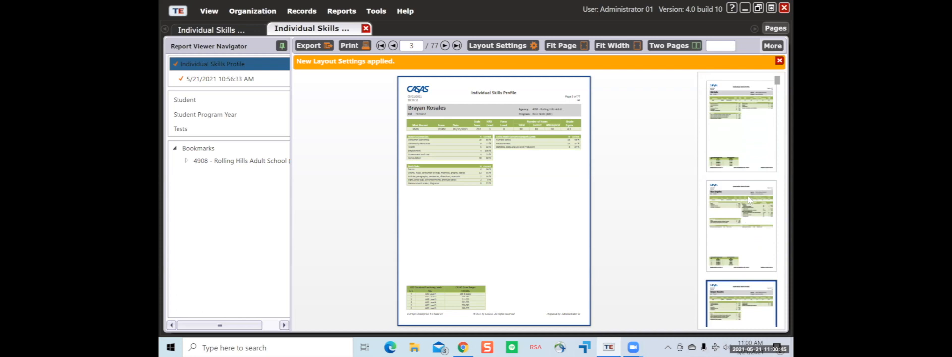
click(753, 157)
click(767, 46)
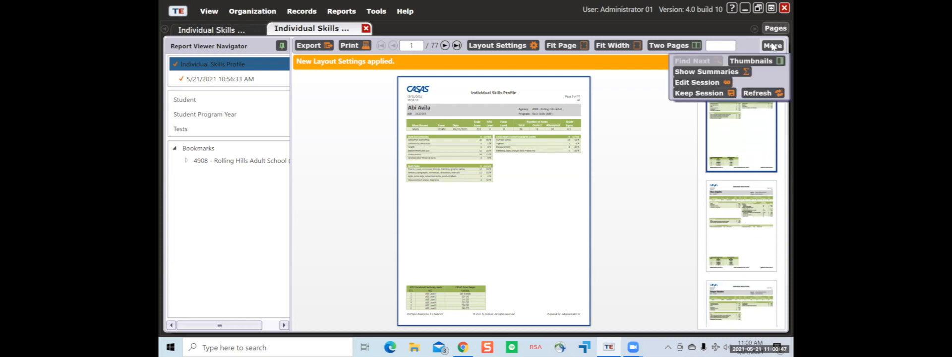
click(725, 72)
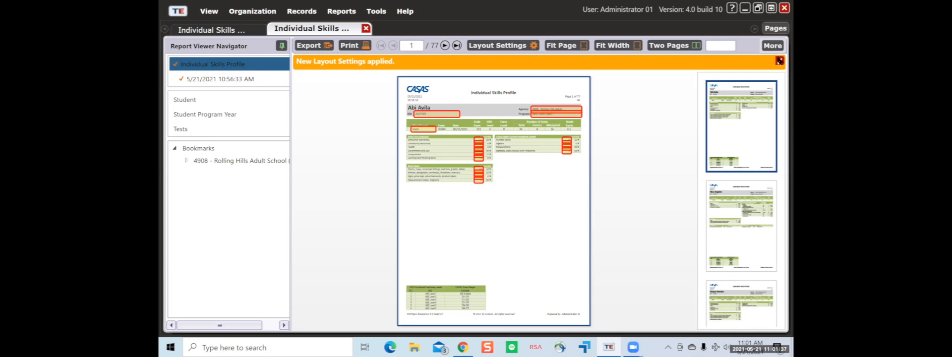
- Review the Individual Skills Profile session settings via Edit Session, then return to the report
click(769, 47)
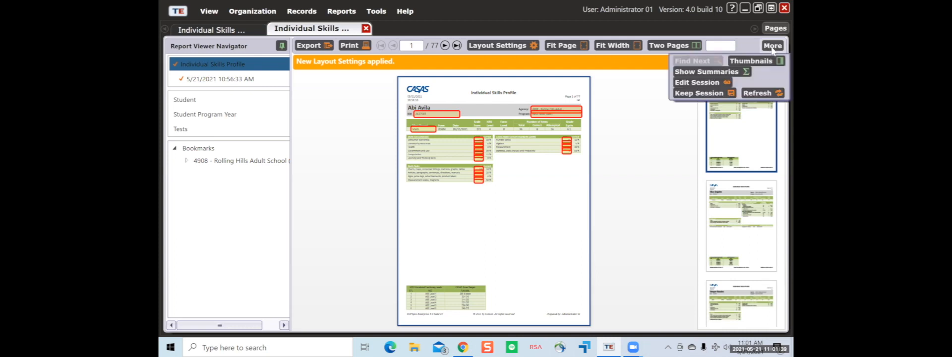
click(718, 85)
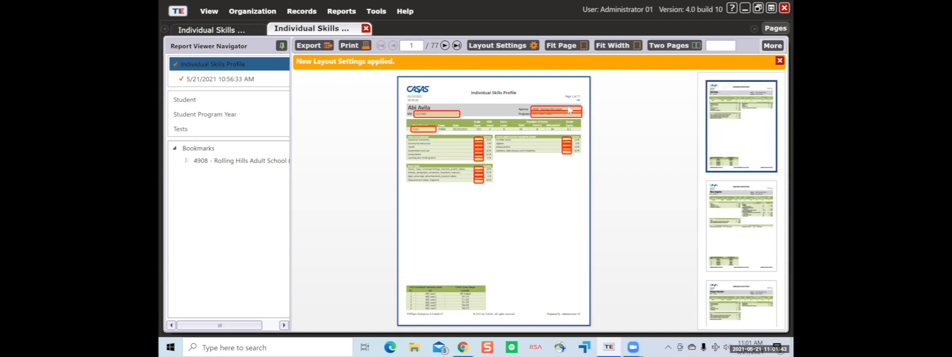
scroll(616, 250, down, 2)
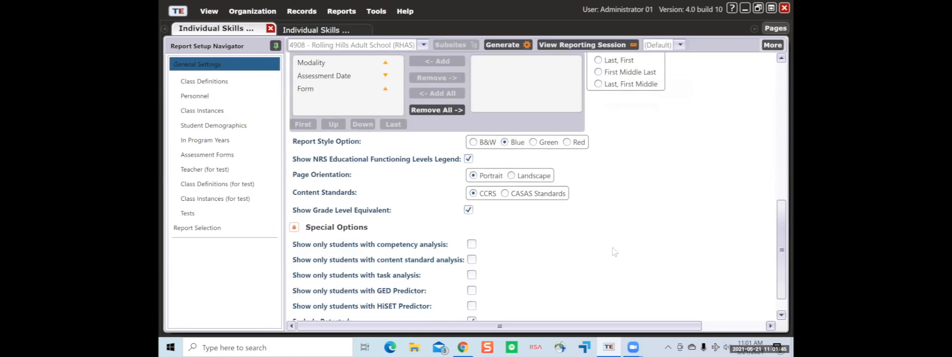
scroll(616, 252, up, 8)
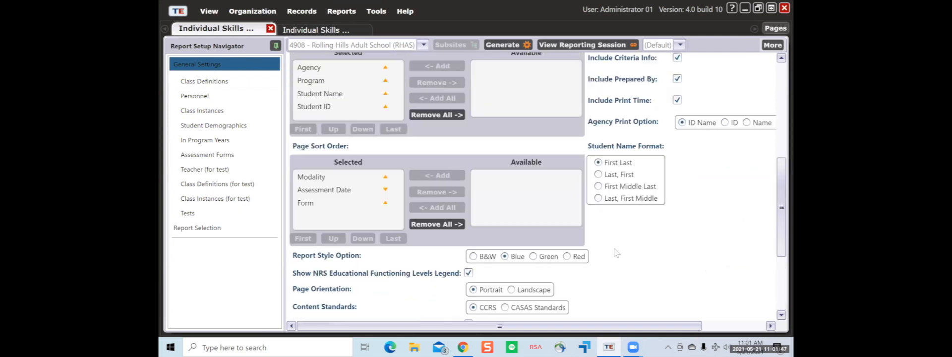
scroll(416, 133, up, 4)
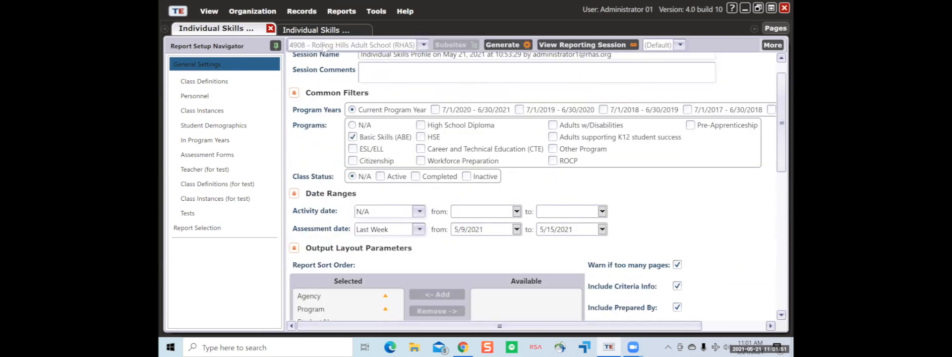
click(318, 29)
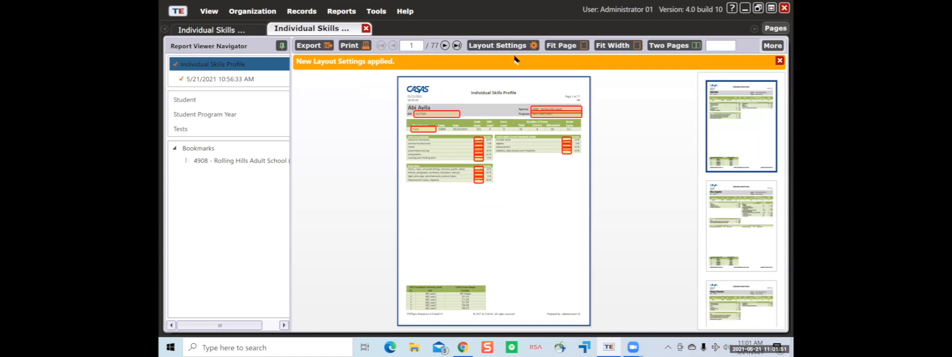
- Keep the reporting session for reuse and bring up the Reports Manager of saved sessions
click(779, 46)
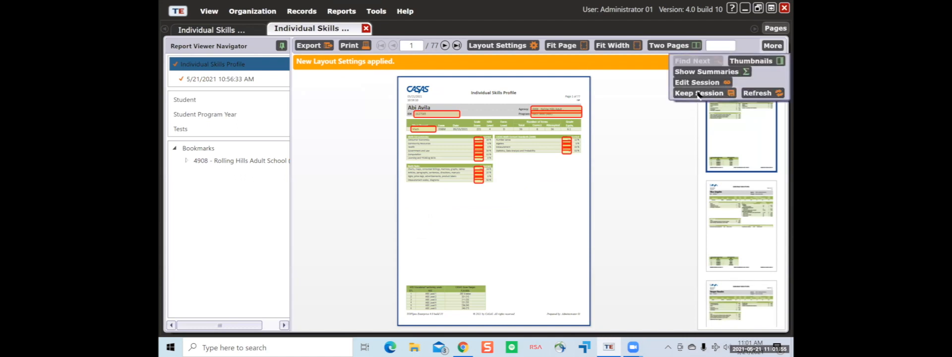
click(698, 93)
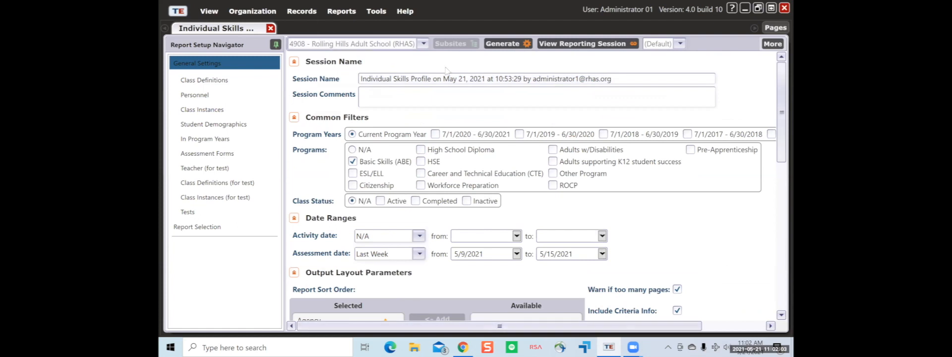
click(342, 17)
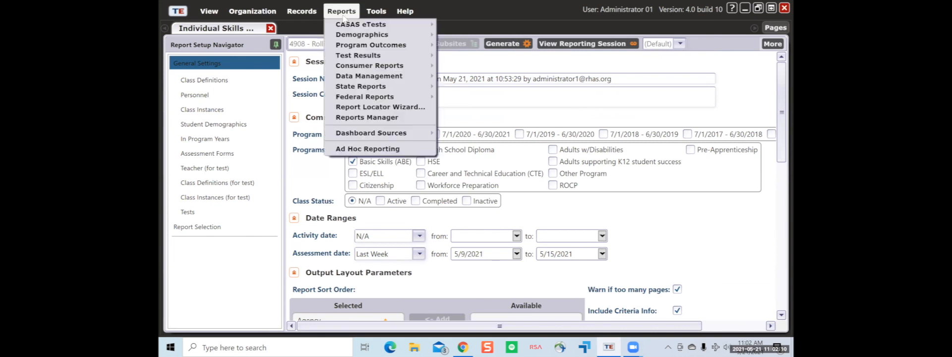
click(371, 118)
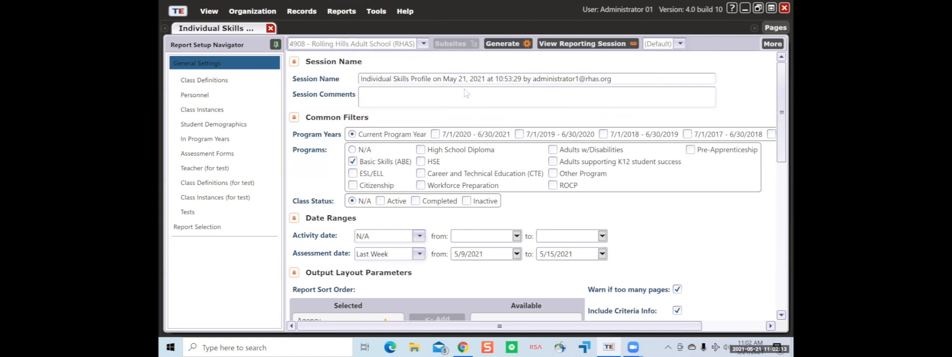
- Widen the Session Name column, reopen the kept Individual Skills Profile report, then close its viewer
click(390, 88)
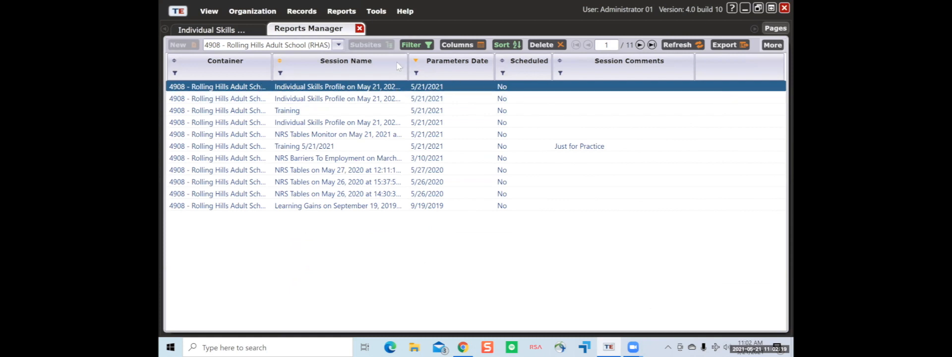
drag(407, 73, 437, 74)
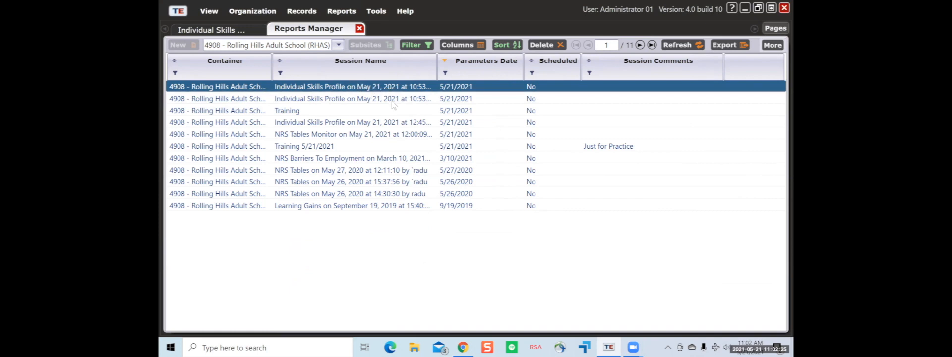
double_click(464, 92)
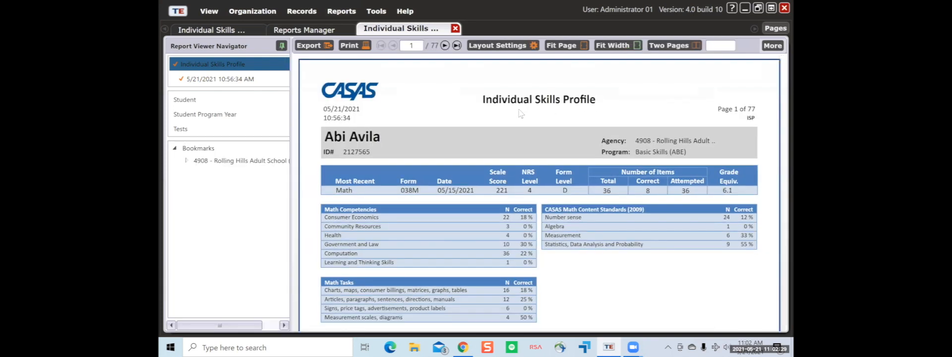
click(776, 46)
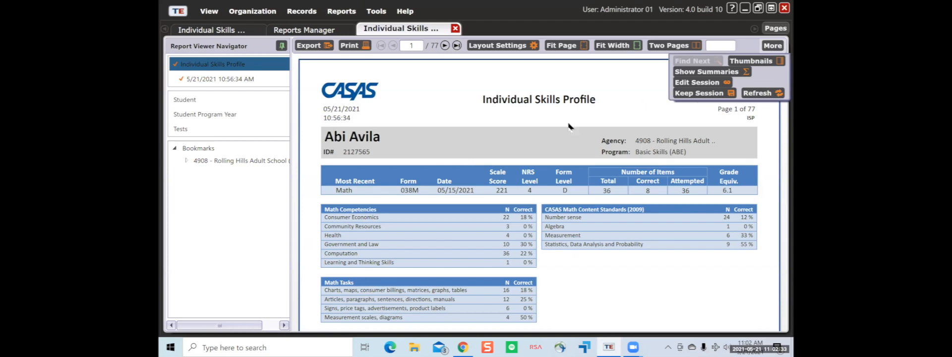
click(615, 121)
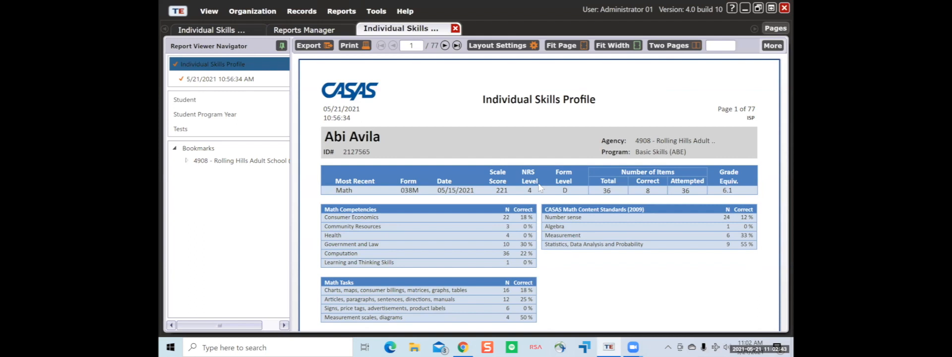
click(455, 29)
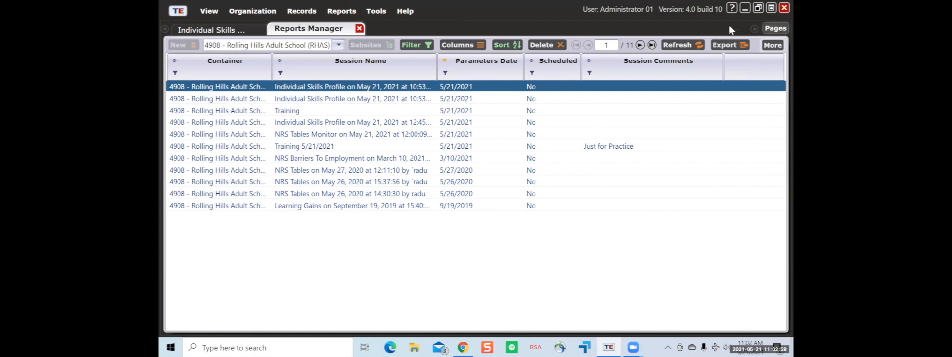
- Close all open pages with Close All Pages, then browse the Reports > Test Results menu
click(775, 28)
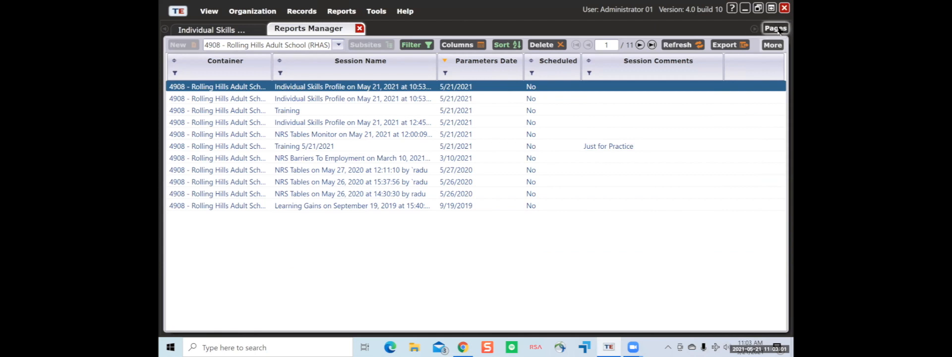
click(397, 22)
click(775, 28)
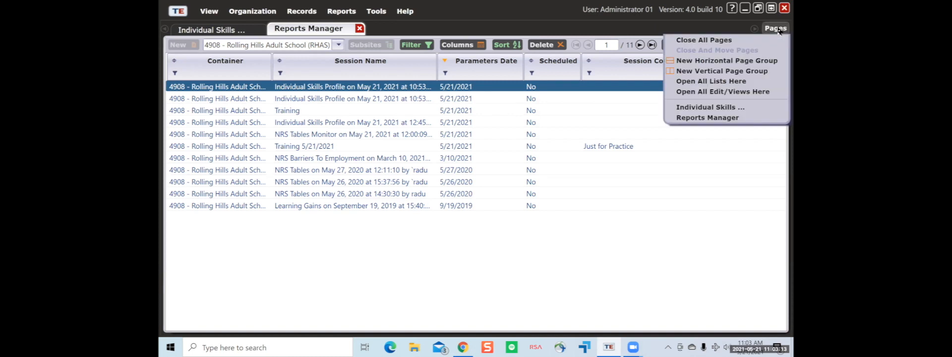
click(679, 41)
click(777, 27)
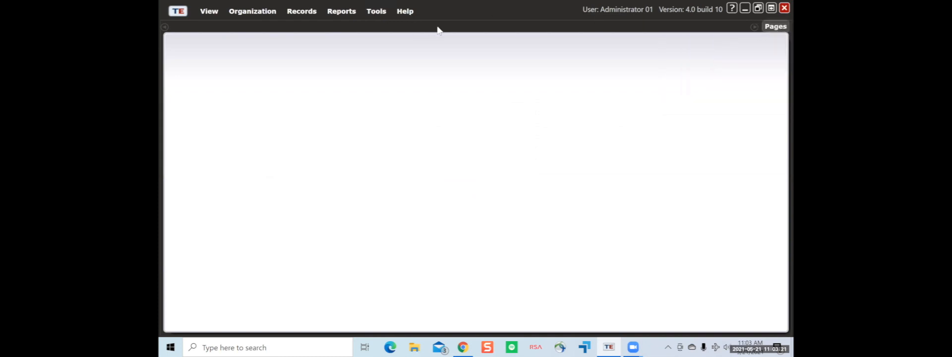
click(348, 15)
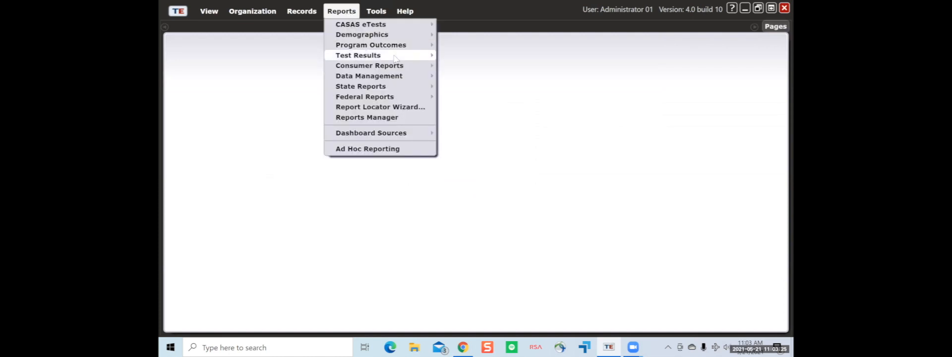
- Start a new Individual Skills Profile report and review its Class Definitions list
mouse_move(397, 55)
mouse_move(475, 61)
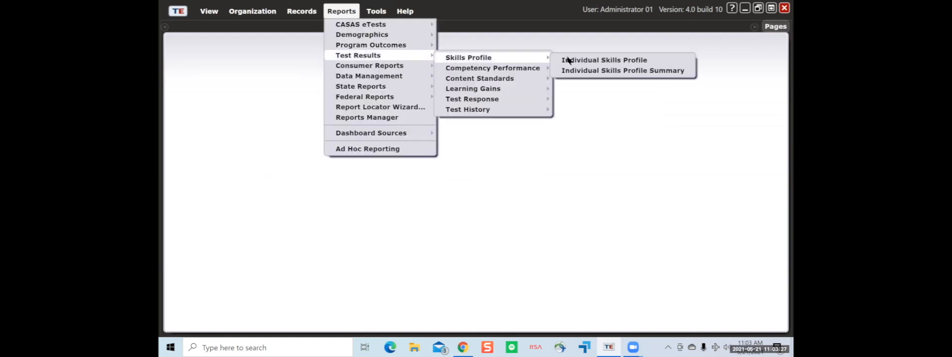
click(570, 62)
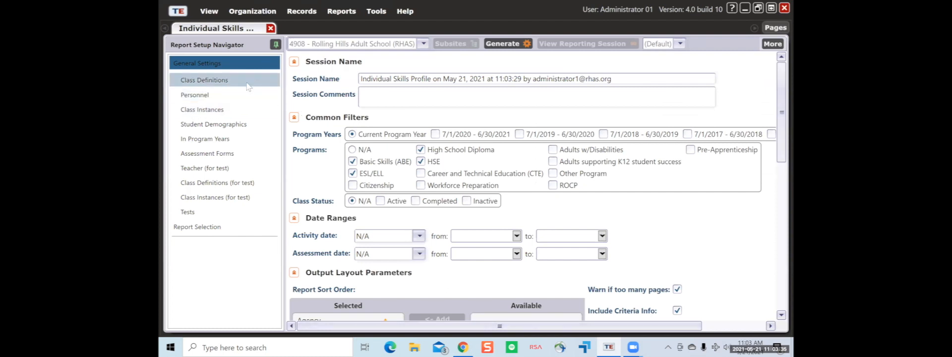
click(246, 82)
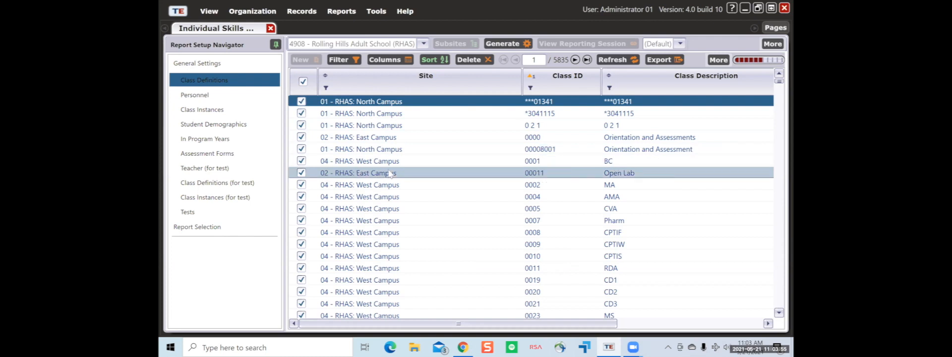
scroll(390, 173, down, 6)
scroll(391, 174, up, 5)
scroll(390, 173, up, 1)
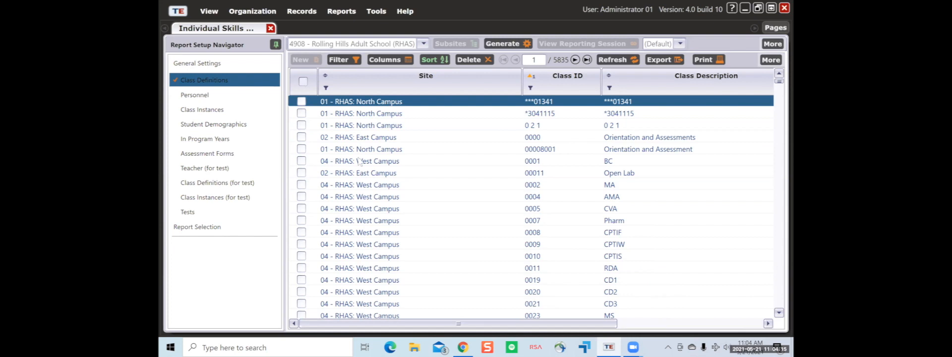
scroll(410, 189, down, 6)
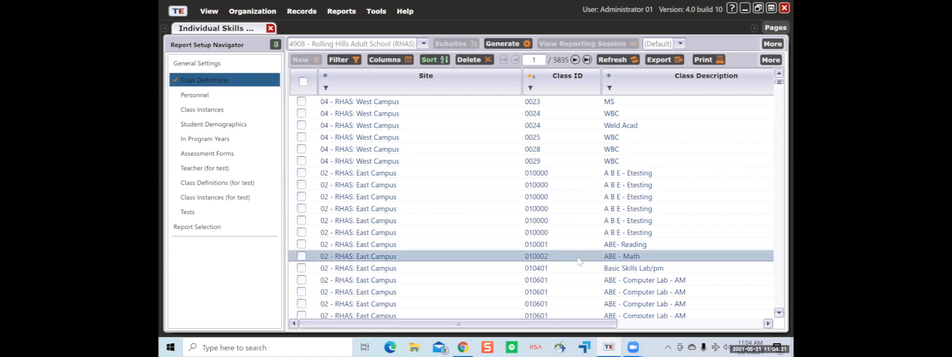
- Include the six A B E - Etesting classes and the ABE- Reading class
click(301, 172)
click(301, 184)
click(301, 196)
click(301, 208)
click(301, 220)
click(301, 232)
click(301, 244)
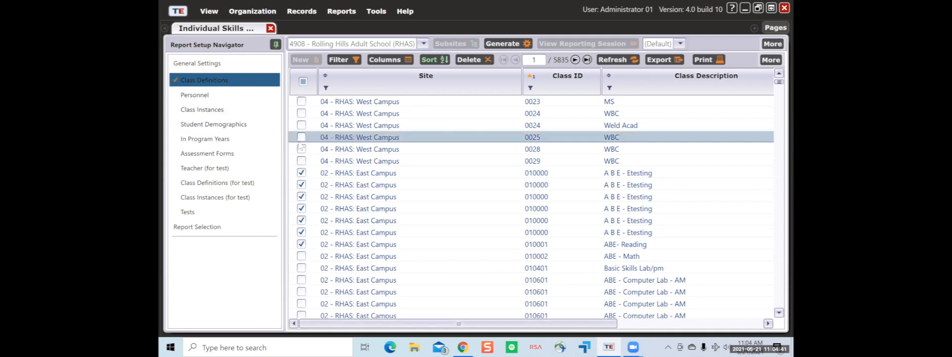
click(254, 99)
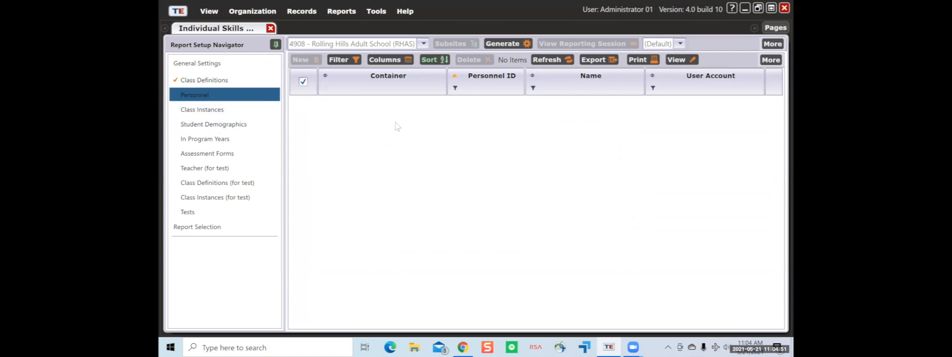
- Check the Class Definitions, Class Instances, Student Demographics and In Program Years selections, ending on Class Definitions
click(213, 81)
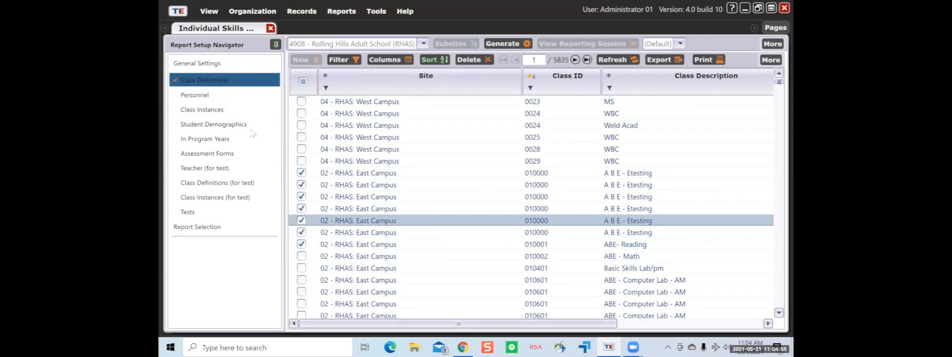
click(212, 110)
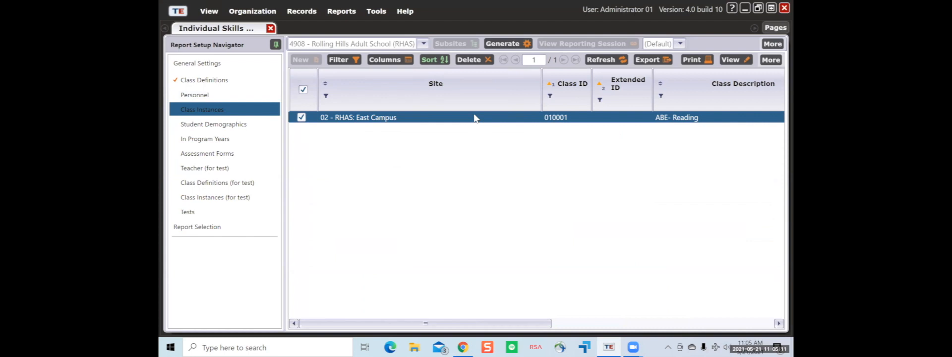
click(244, 82)
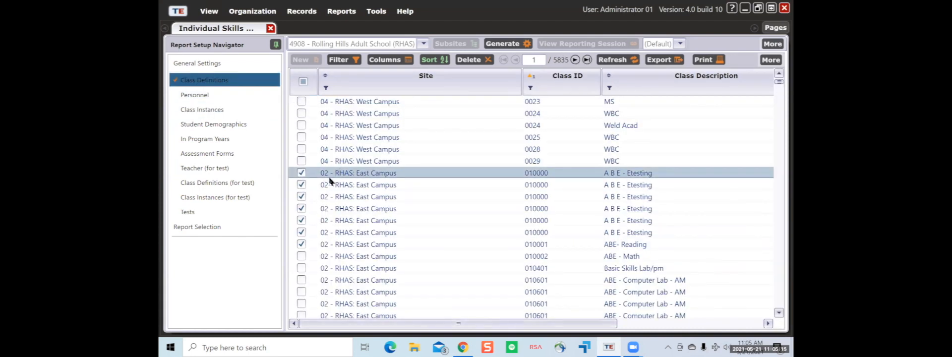
click(236, 109)
click(242, 124)
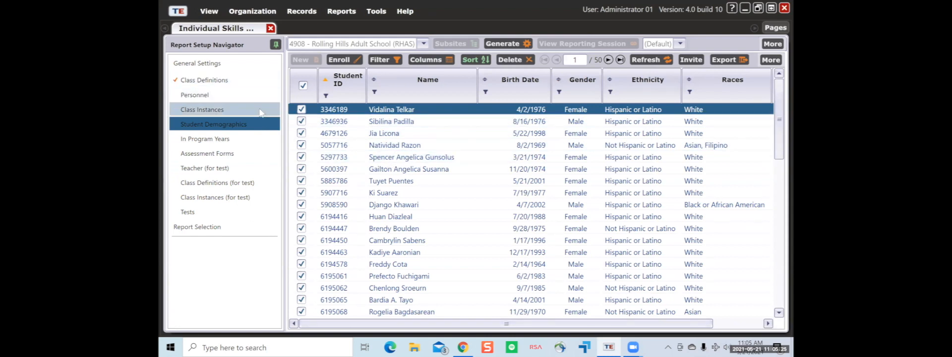
scroll(426, 184, down, 5)
scroll(439, 190, up, 4)
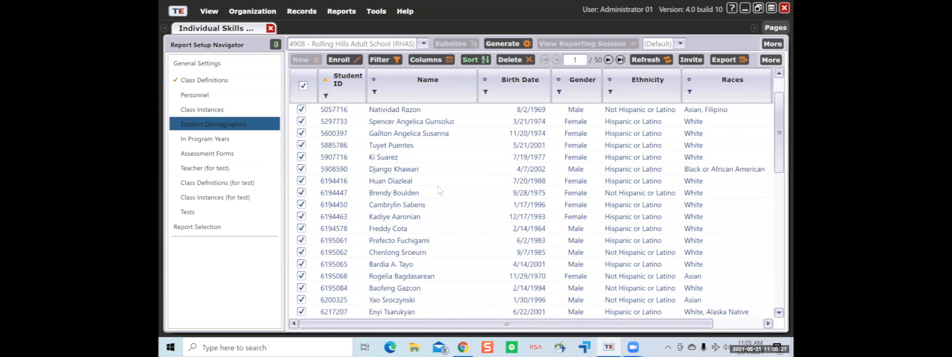
click(266, 138)
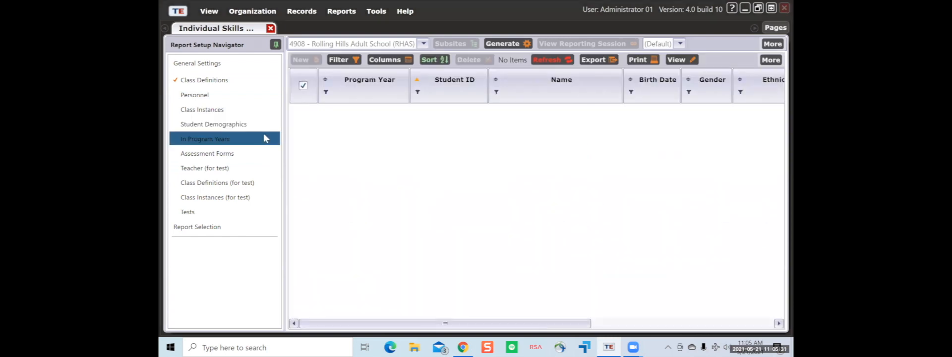
scroll(426, 187, down, 5)
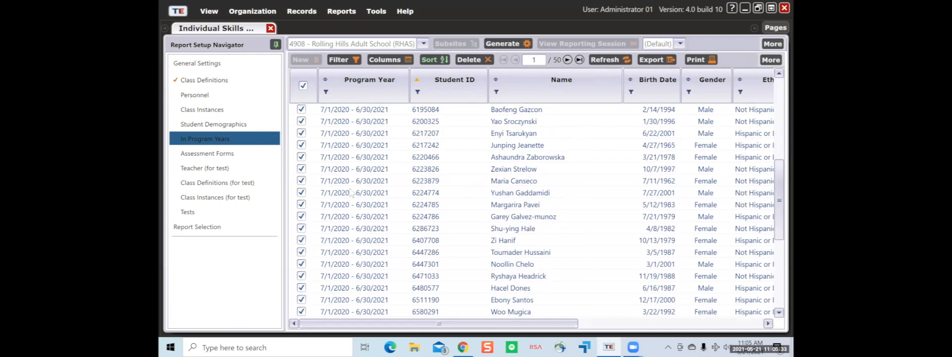
click(265, 82)
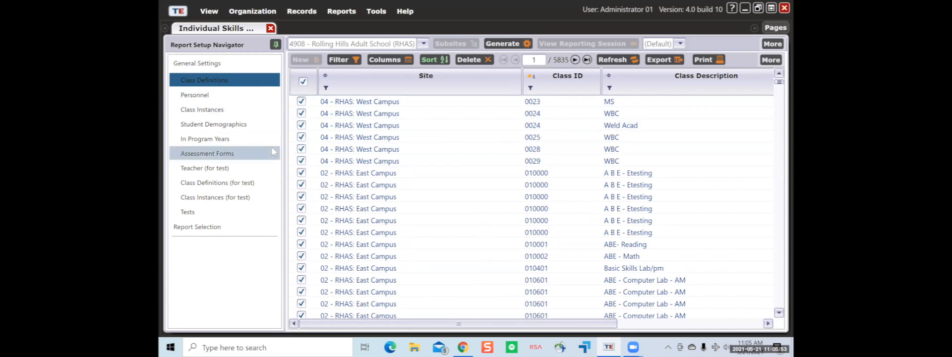
- Deselect all students in In Program Years, keep only the first, and generate the report
click(252, 141)
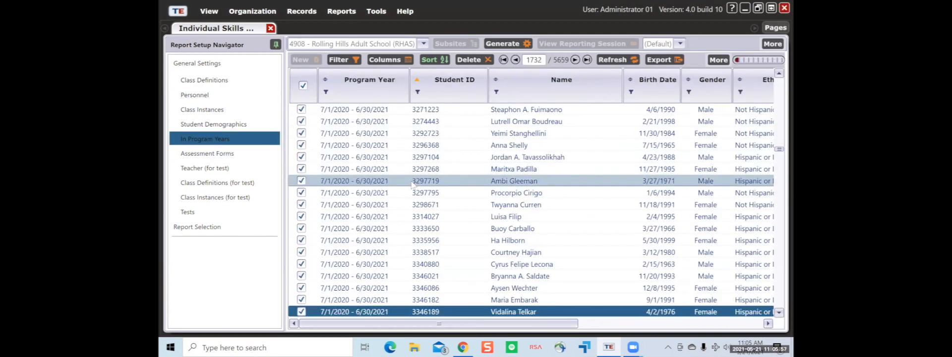
scroll(415, 184, up, 5)
drag(779, 148, 779, 75)
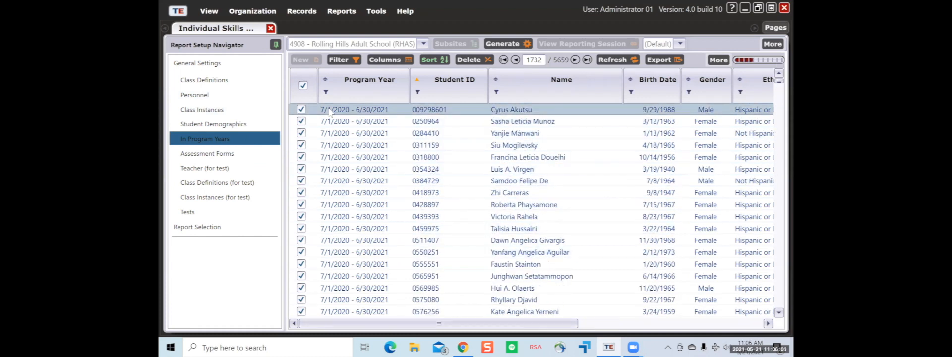
click(303, 86)
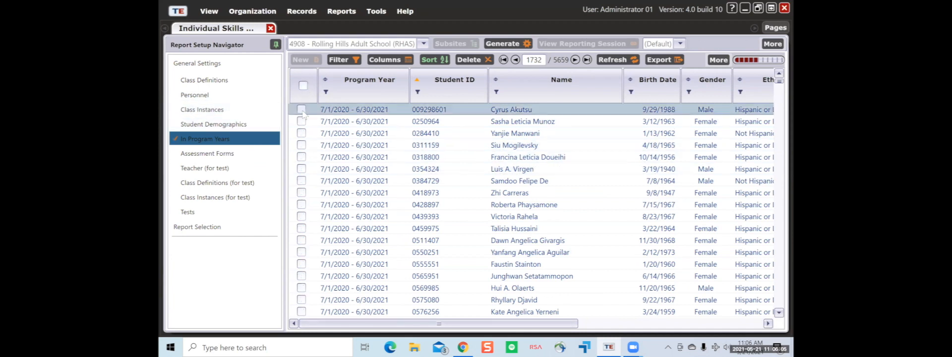
click(301, 110)
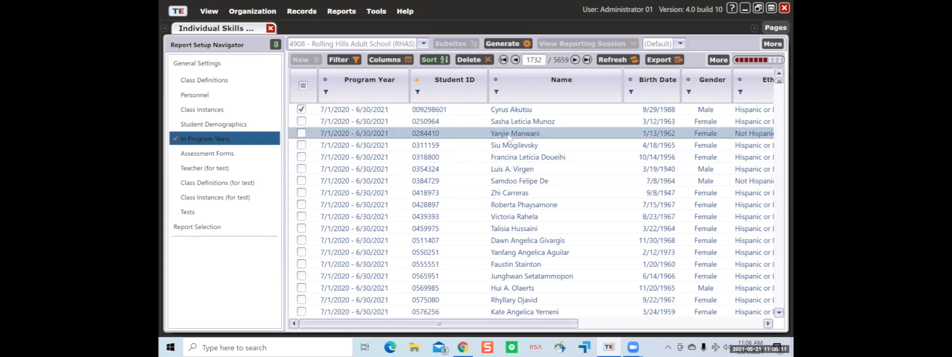
click(511, 44)
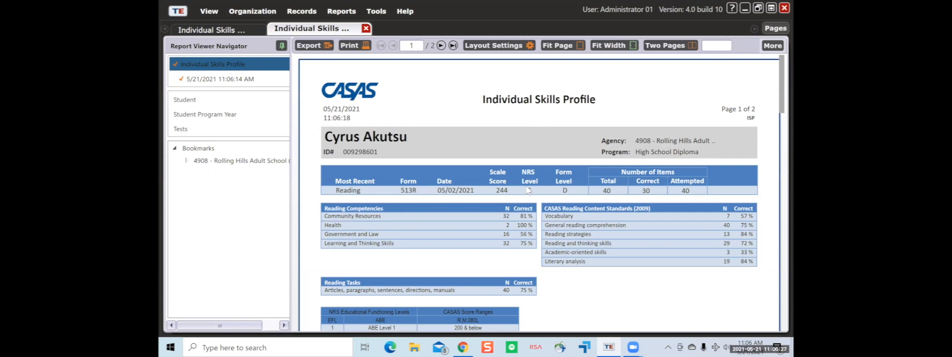
scroll(537, 209, down, 3)
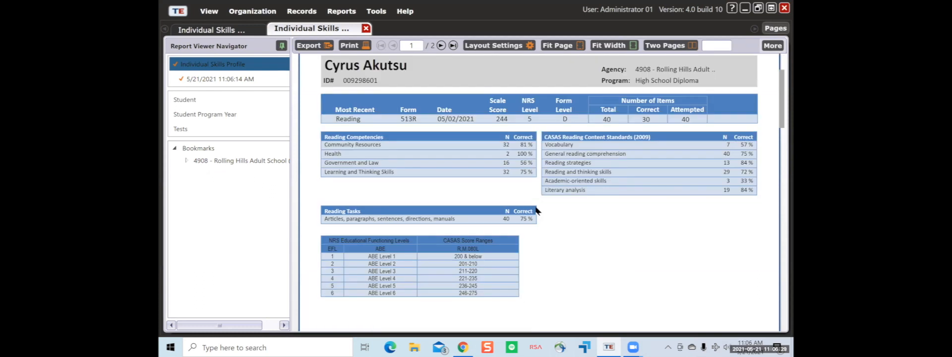
scroll(536, 208, up, 3)
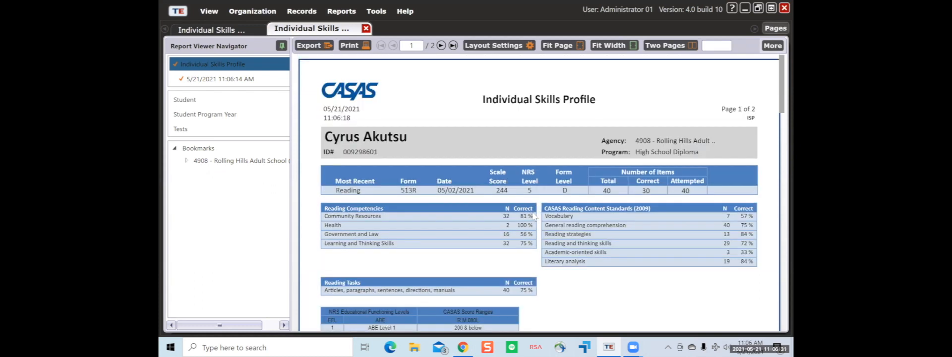
scroll(535, 216, down, 15)
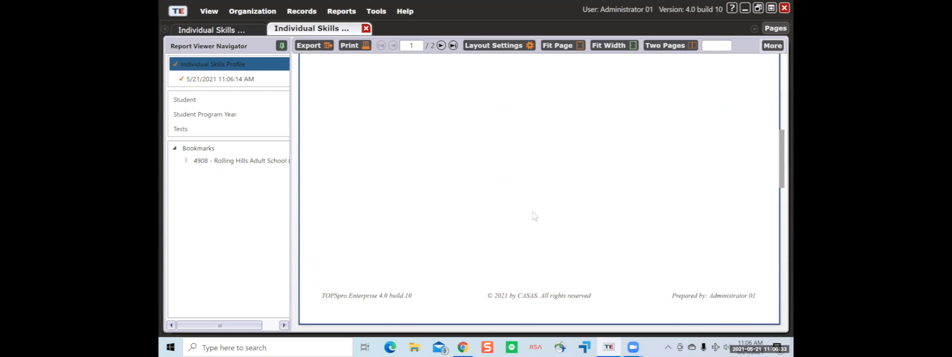
scroll(534, 216, down, 13)
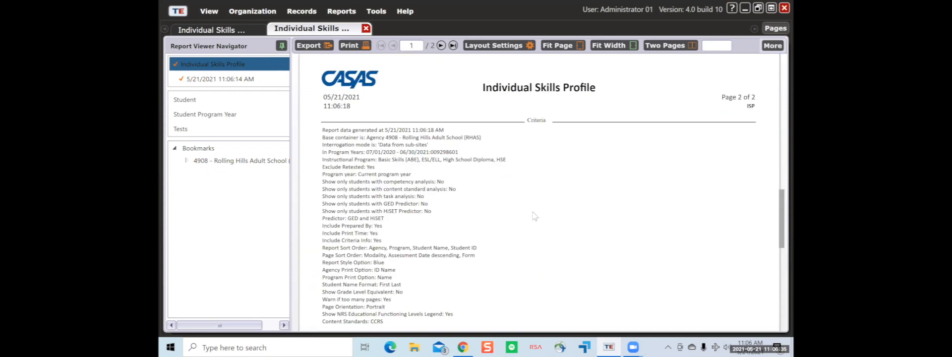
scroll(535, 216, up, 20)
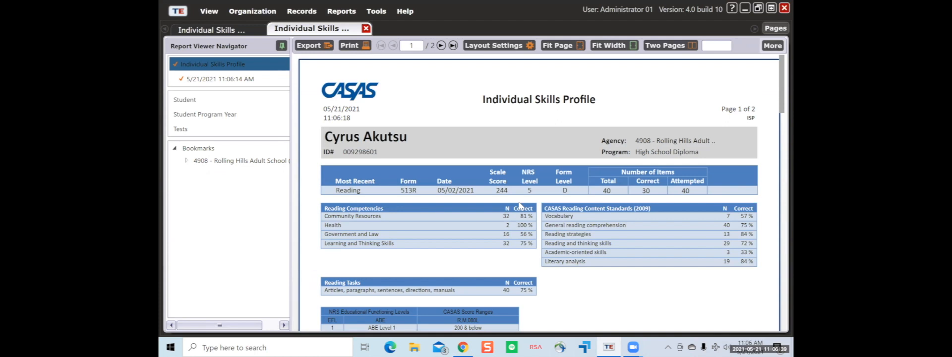
scroll(519, 205, down, 3)
scroll(518, 204, up, 3)
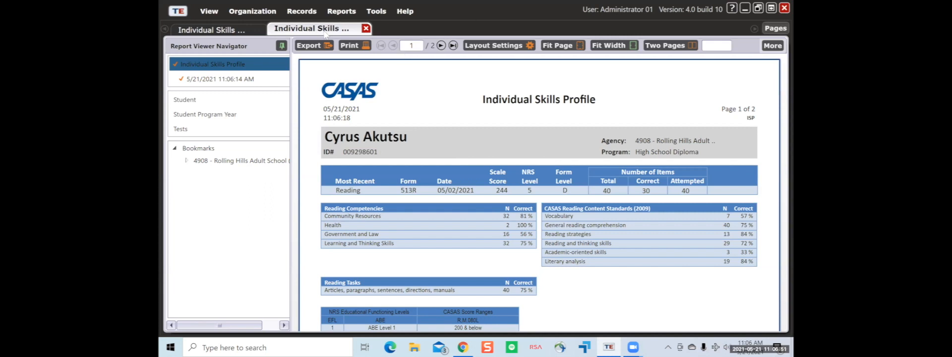
- Close the report, enable Show Grade Level Equivalent in General Settings, and regenerate
click(364, 28)
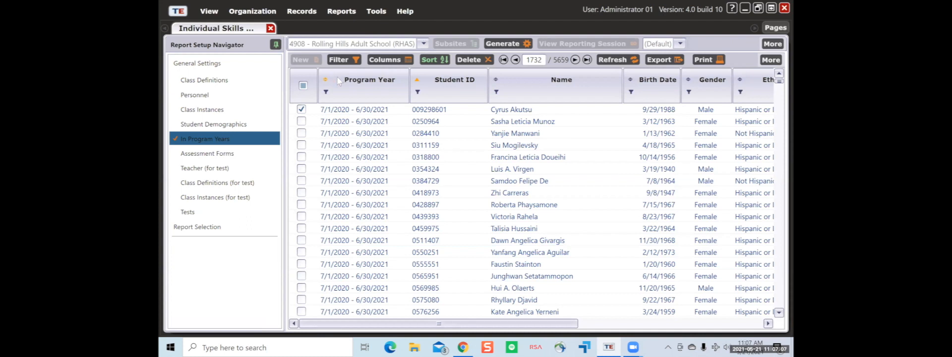
click(255, 68)
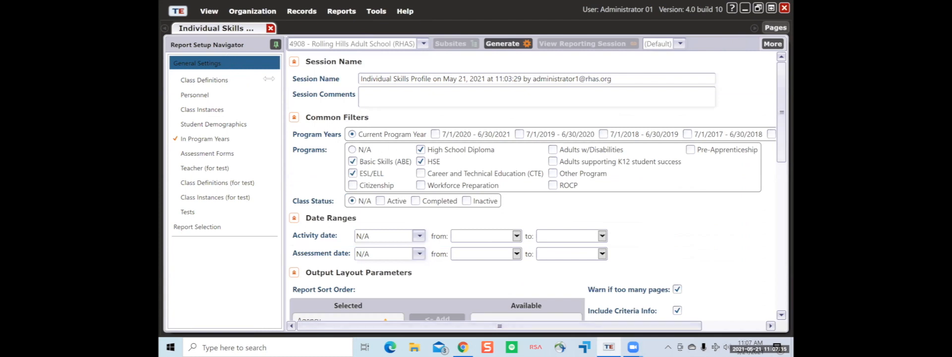
scroll(466, 215, down, 5)
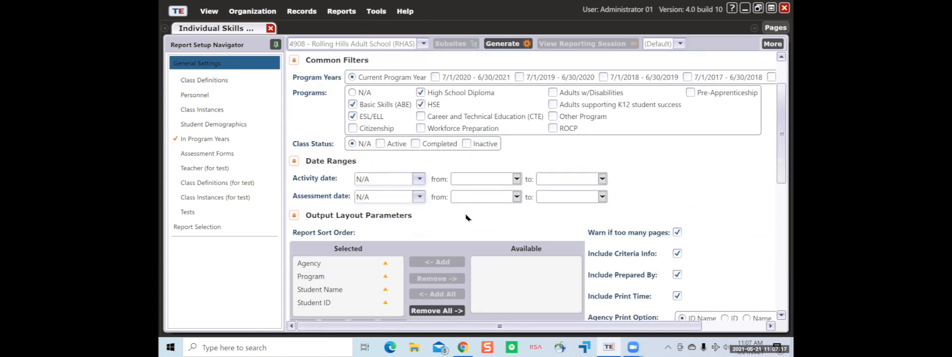
scroll(466, 217, down, 4)
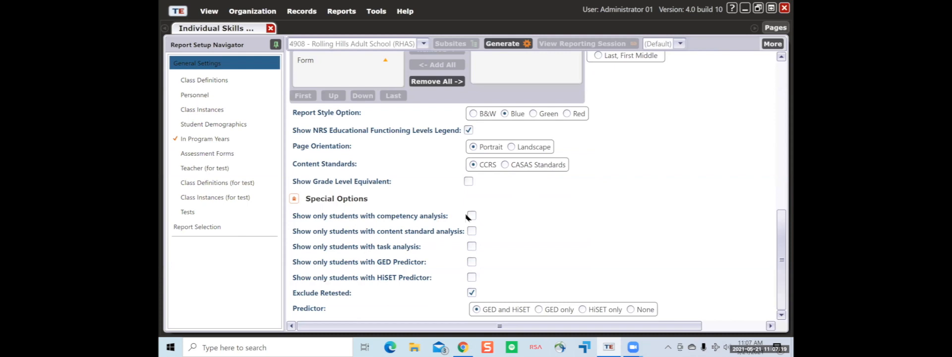
click(467, 181)
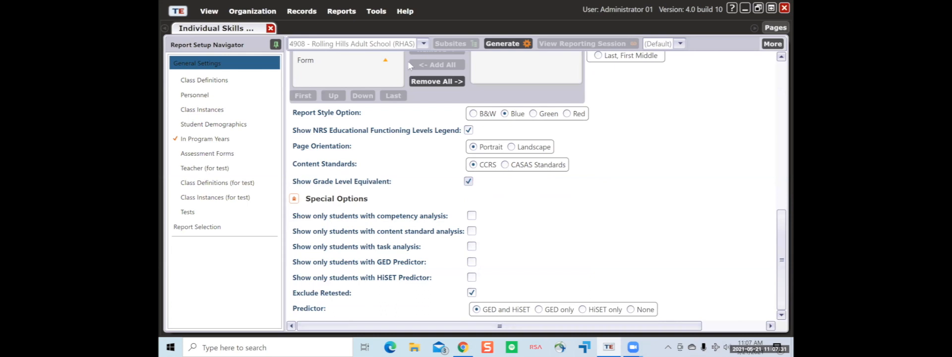
click(487, 47)
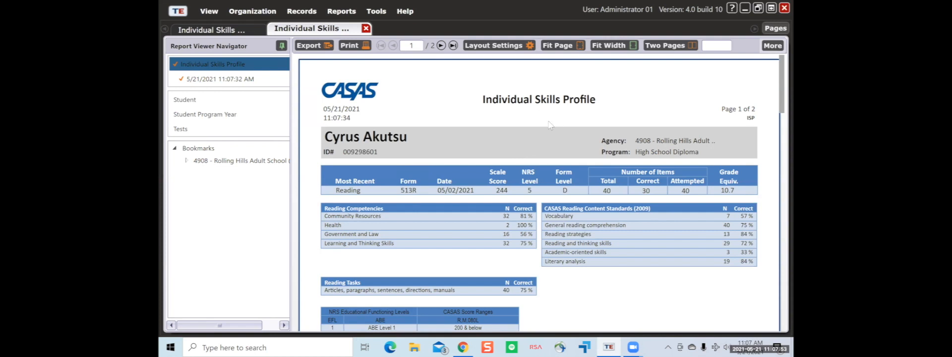
- Close the regenerated report and all pages, then go to Records > Students > Demographics
click(366, 29)
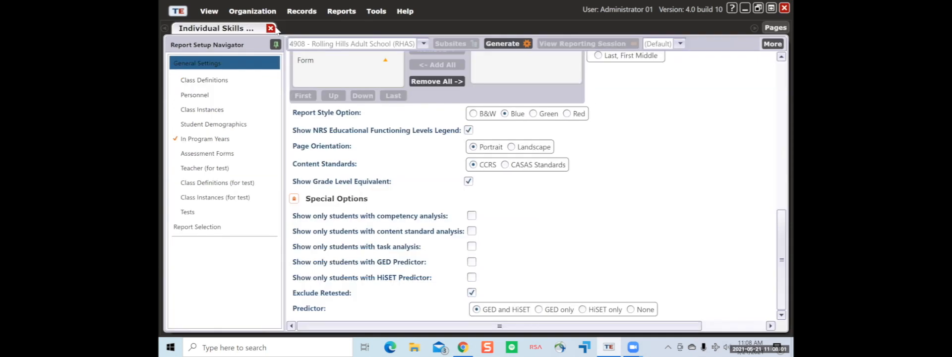
click(774, 28)
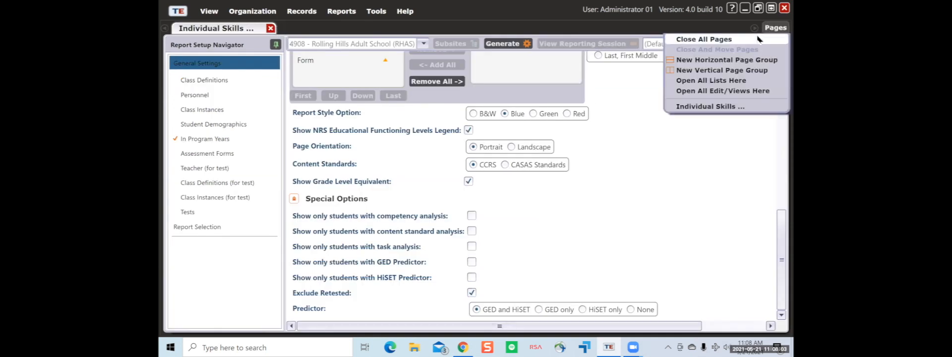
click(794, 36)
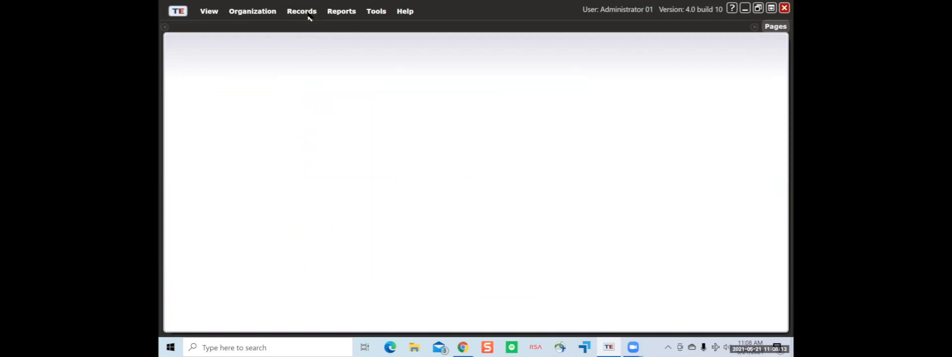
click(308, 15)
mouse_move(312, 24)
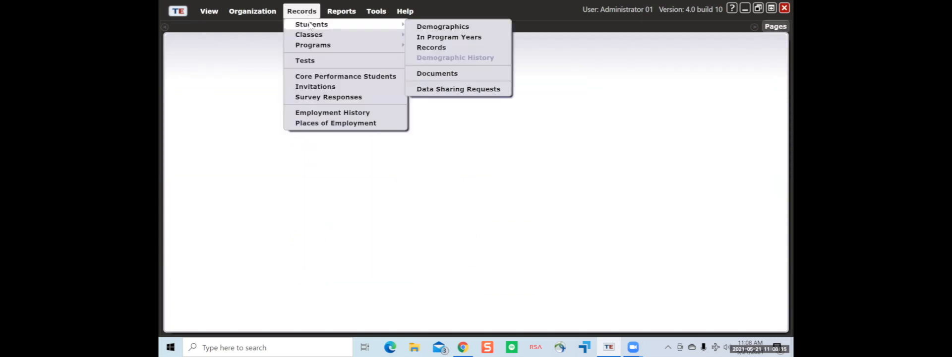
click(429, 28)
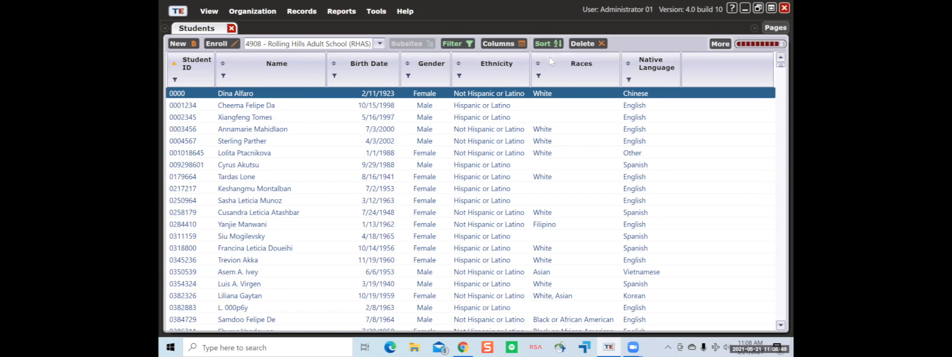
click(547, 44)
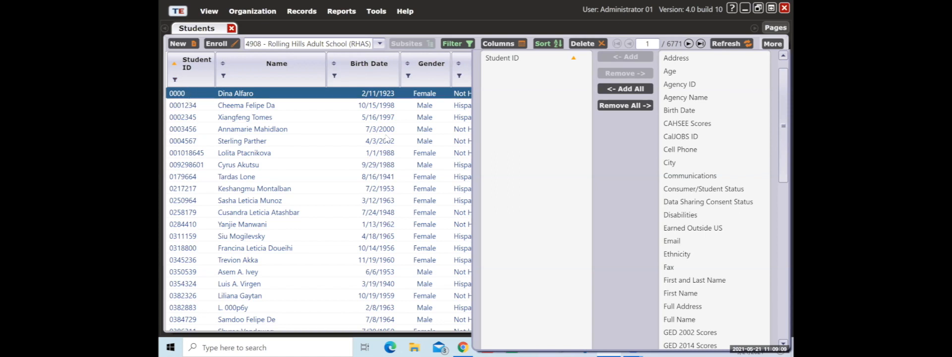
click(241, 93)
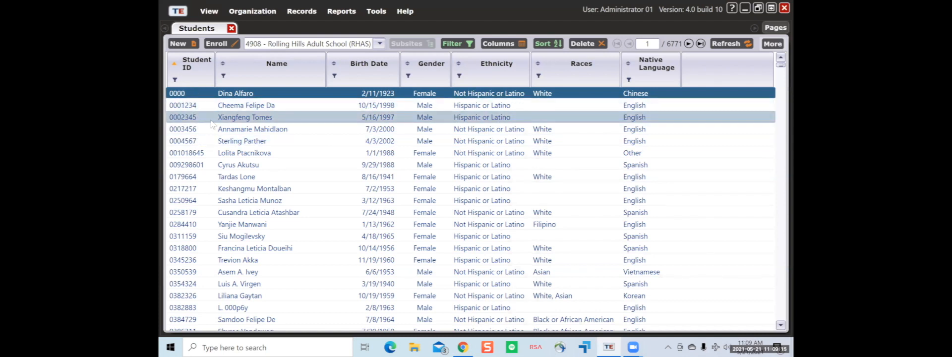
scroll(194, 128, down, 2)
scroll(194, 128, down, 10)
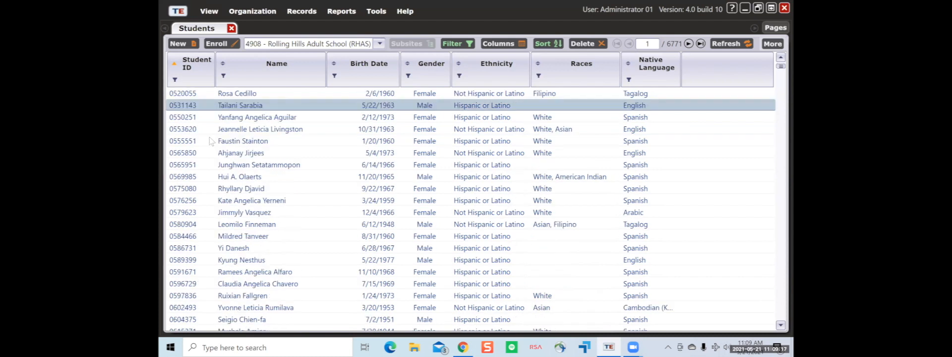
scroll(203, 139, down, 8)
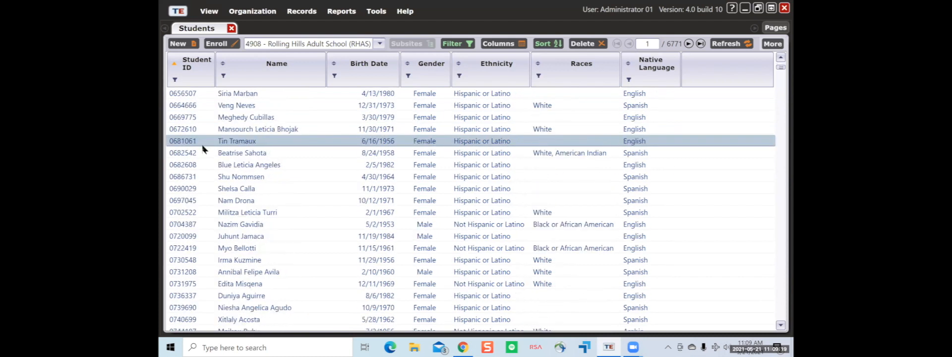
scroll(205, 133, up, 20)
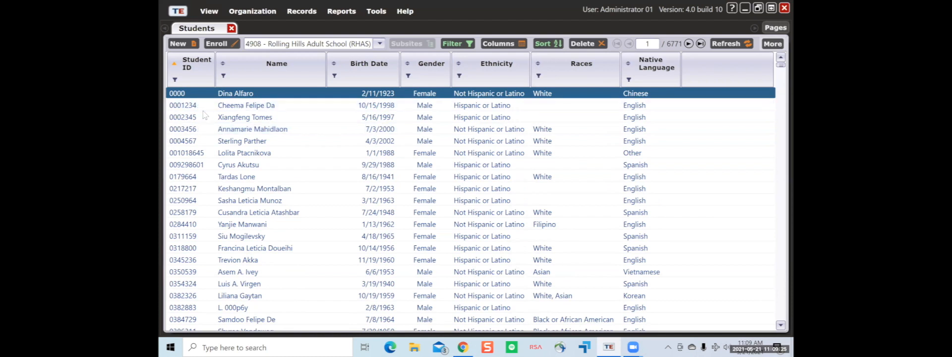
scroll(203, 177, down, 6)
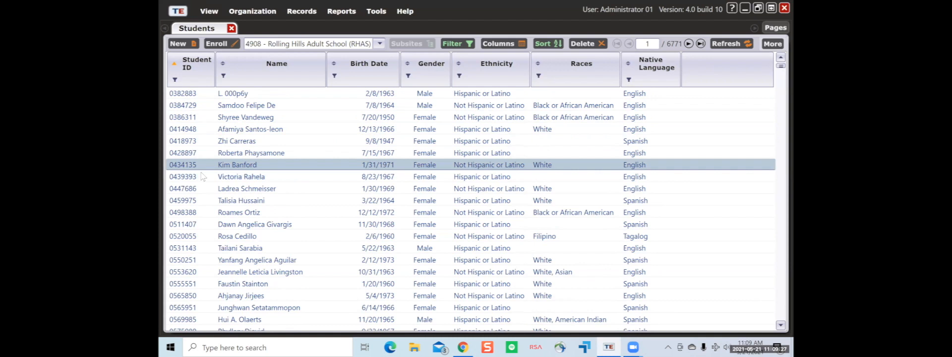
scroll(203, 176, down, 12)
scroll(220, 194, down, 8)
scroll(217, 196, down, 15)
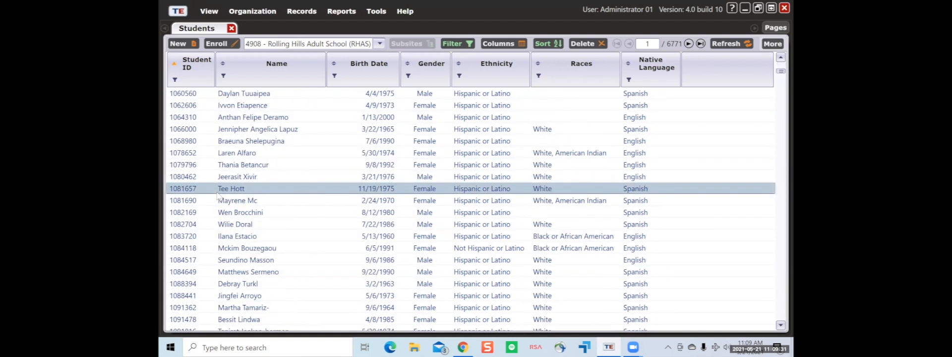
scroll(217, 196, down, 12)
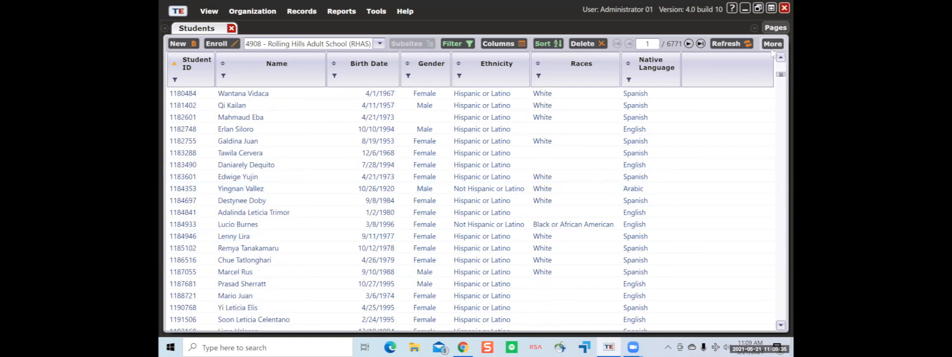
drag(780, 77, 780, 63)
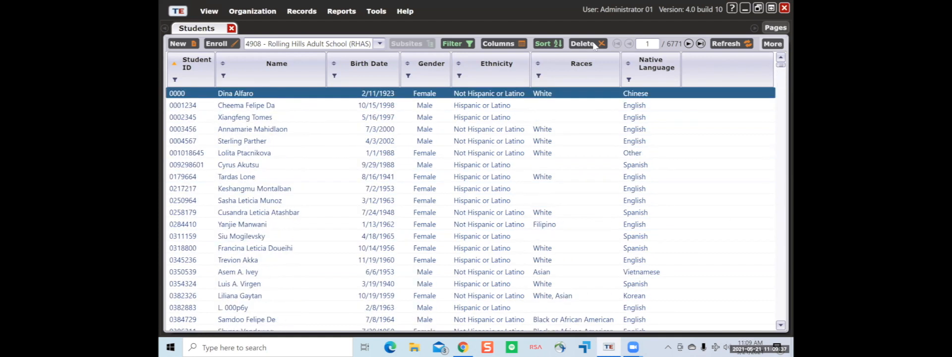
- Reverse the Student ID sort to descending and scroll through the reordered students grid
click(547, 44)
click(549, 44)
click(550, 45)
click(573, 58)
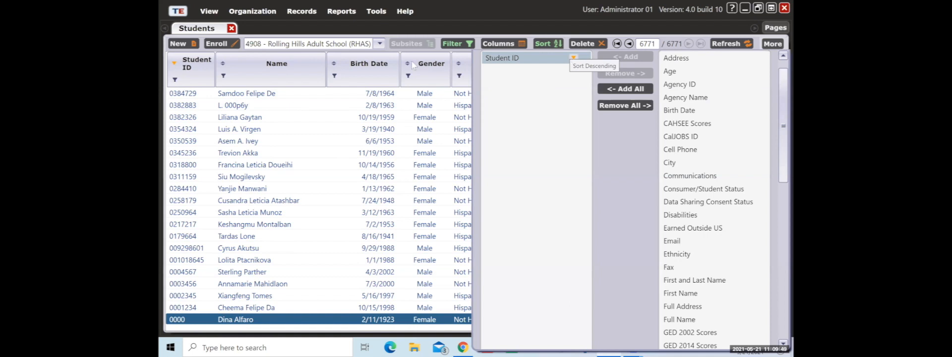
scroll(268, 248, down, 1)
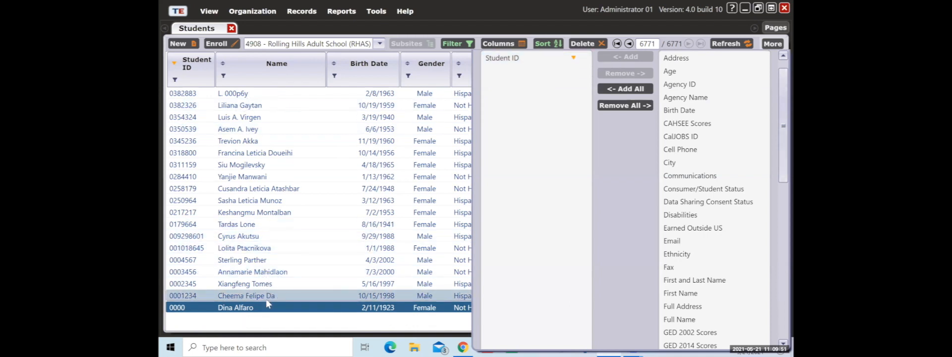
click(304, 297)
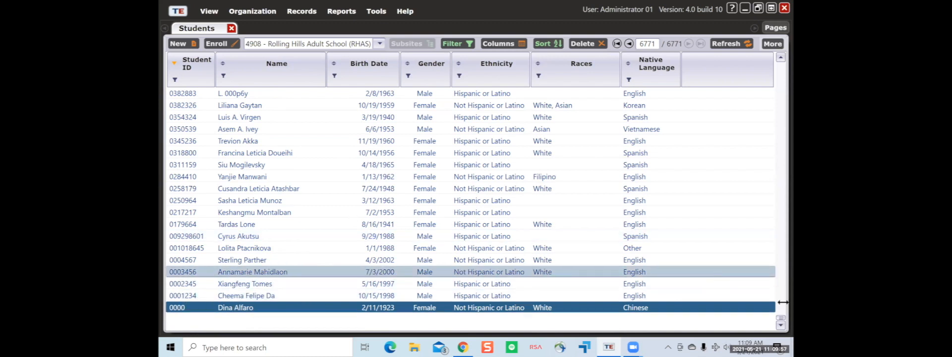
drag(780, 321, 780, 62)
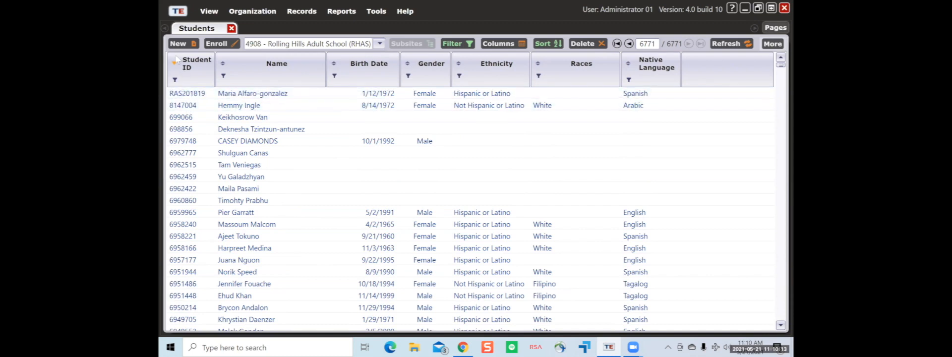
scroll(186, 124, down, 2)
scroll(186, 124, down, 10)
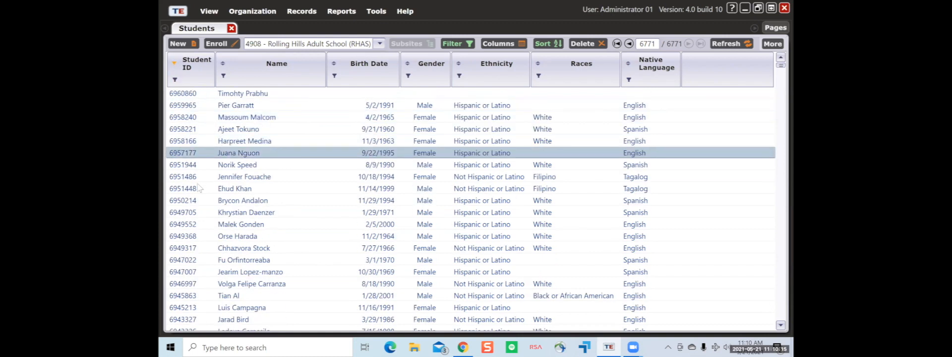
scroll(196, 190, down, 15)
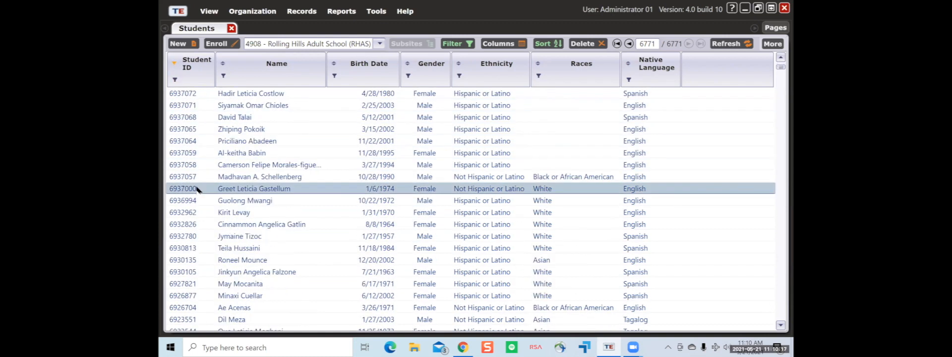
scroll(197, 190, down, 1)
scroll(195, 192, up, 10)
scroll(194, 192, up, 15)
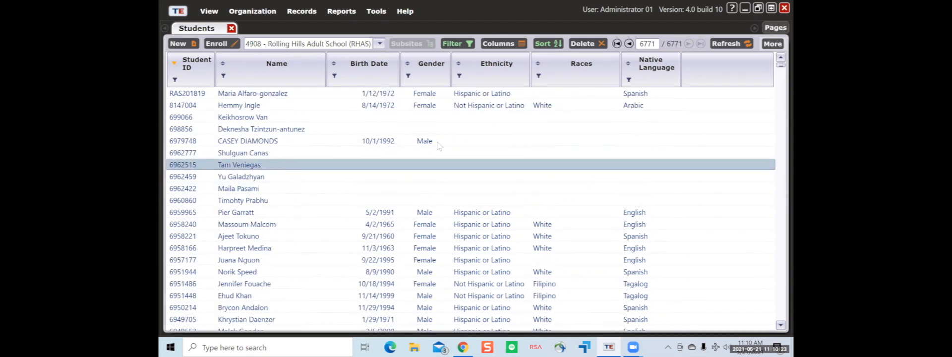
- Set Student ID back to ascending and add Full Name and Birth Date as extra sort keys
click(558, 44)
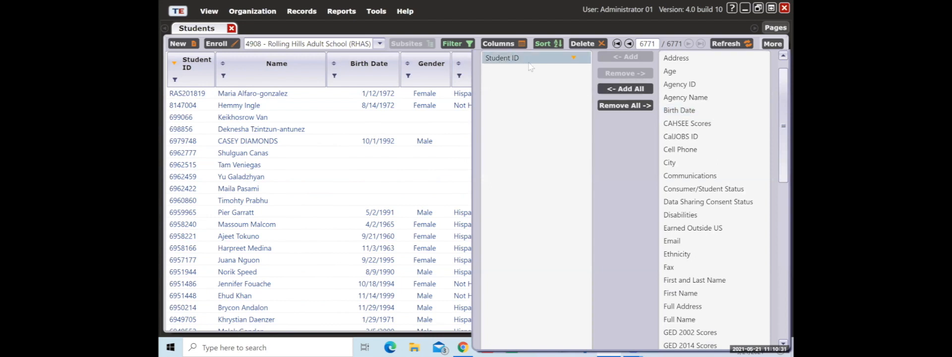
click(573, 58)
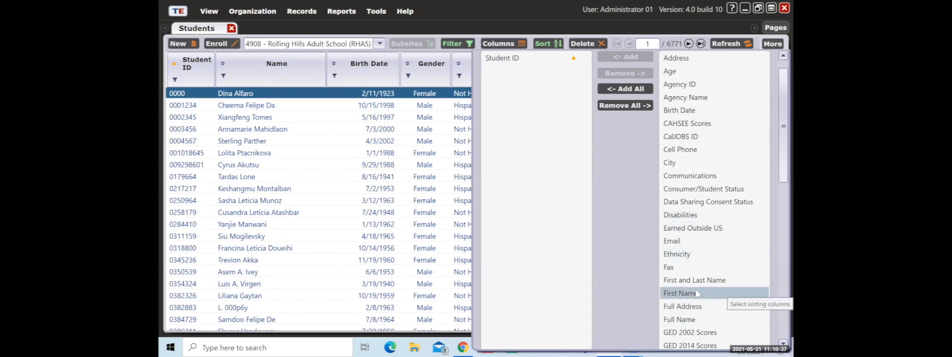
click(722, 324)
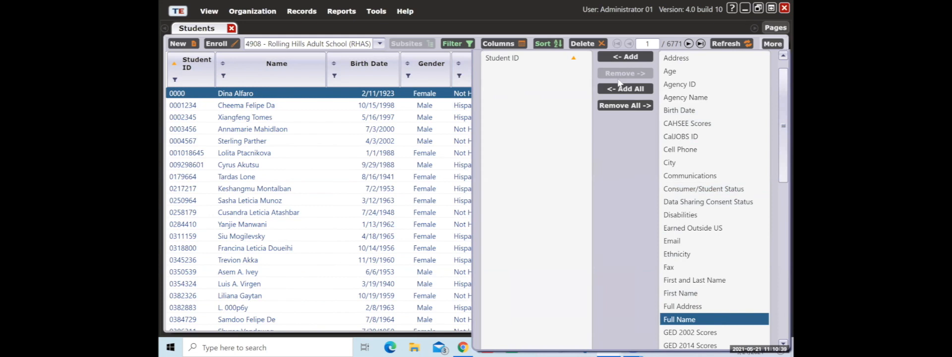
click(633, 58)
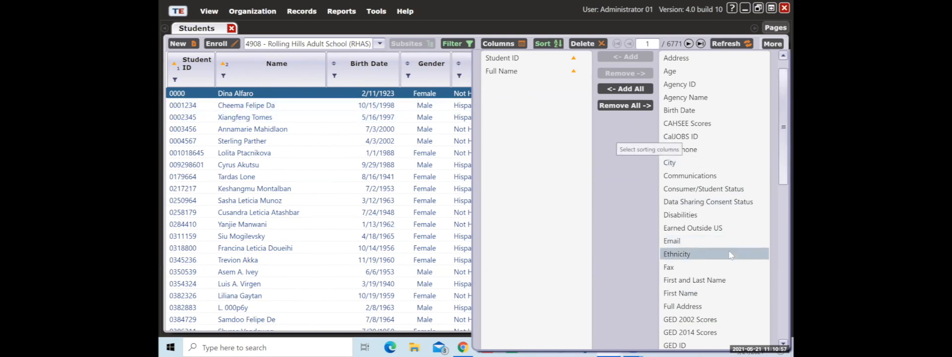
drag(779, 116, 774, 87)
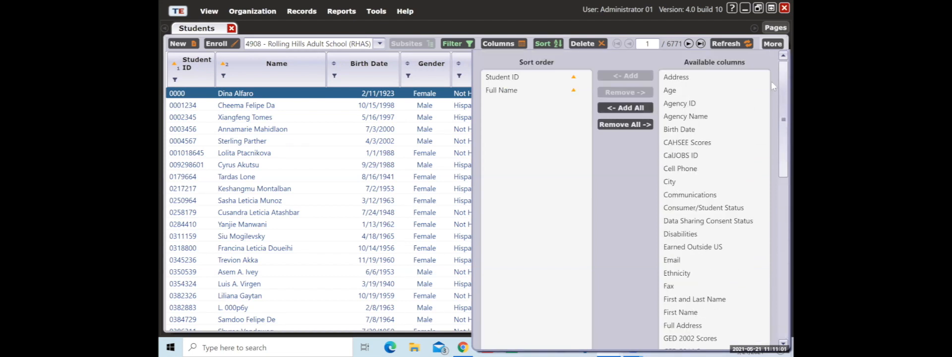
click(720, 129)
click(619, 74)
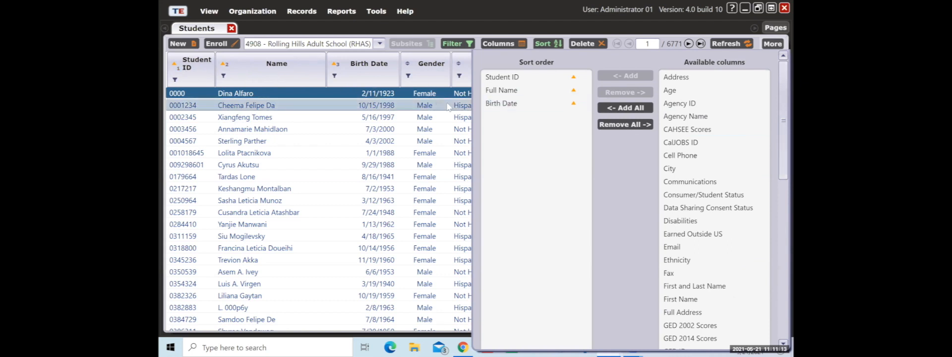
click(446, 52)
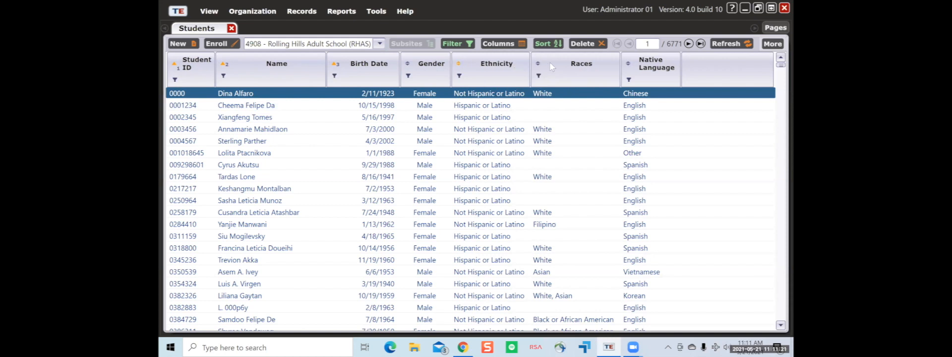
- Remove Birth Date and Full Name from the sort order, leaving only Student ID
click(545, 44)
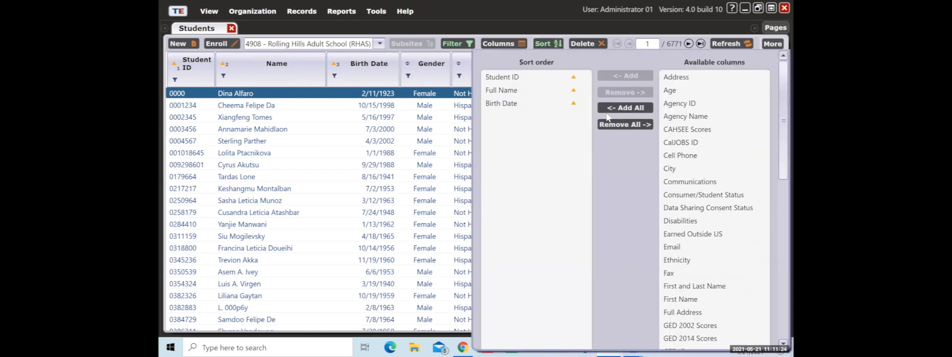
click(555, 105)
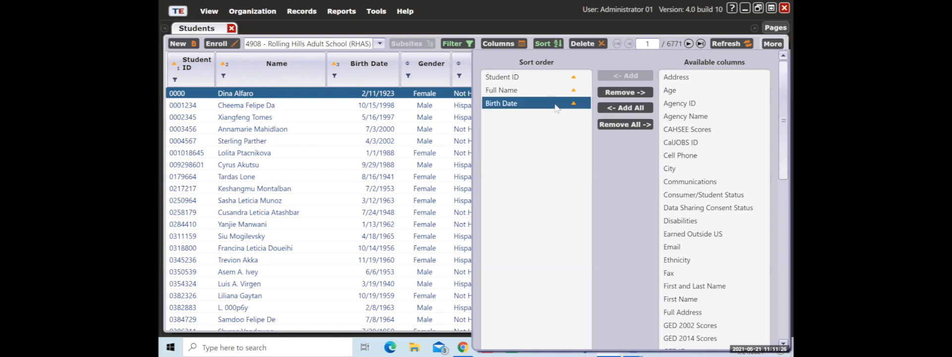
click(626, 93)
click(631, 95)
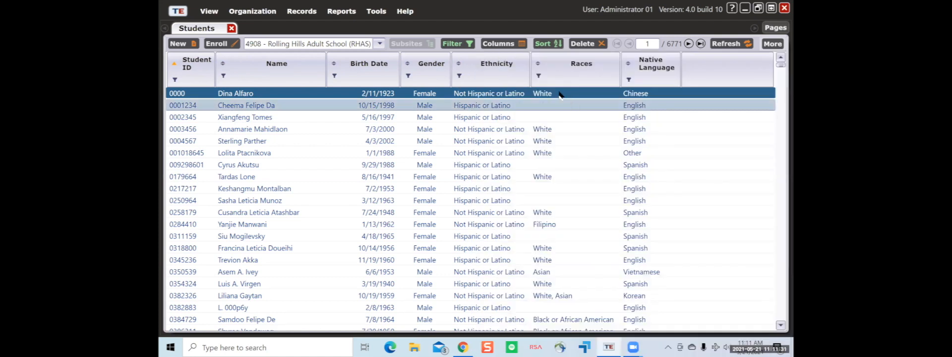
- Review the Students list's Default filter several times, then remove its By Program Year condition
click(463, 43)
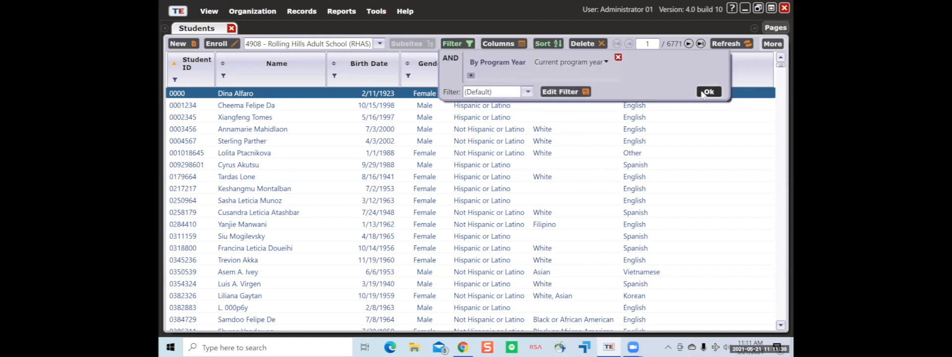
click(708, 92)
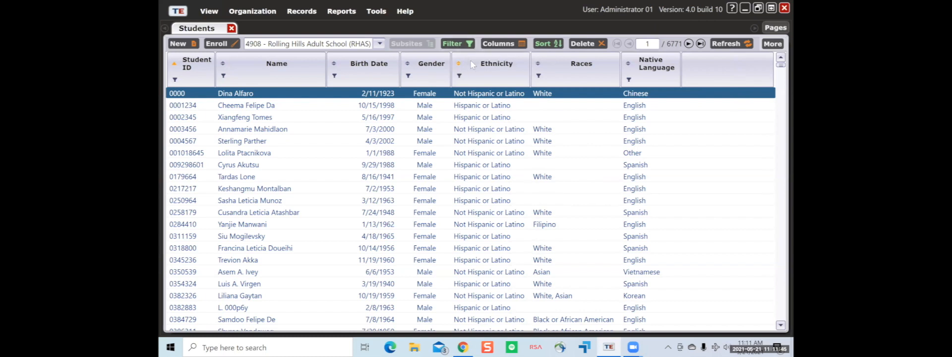
click(466, 46)
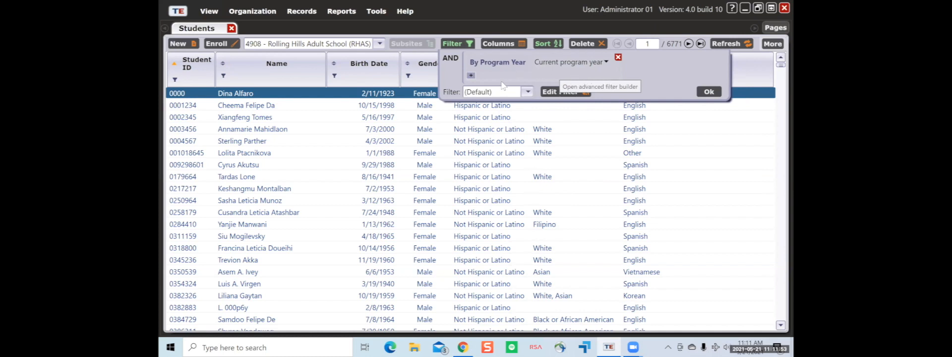
click(707, 93)
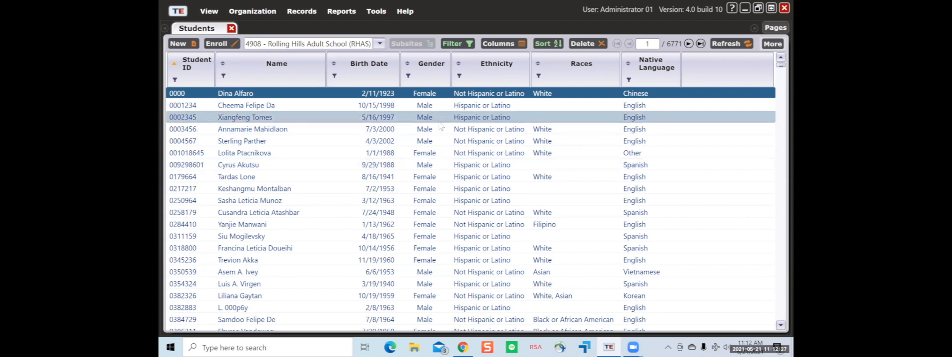
click(455, 44)
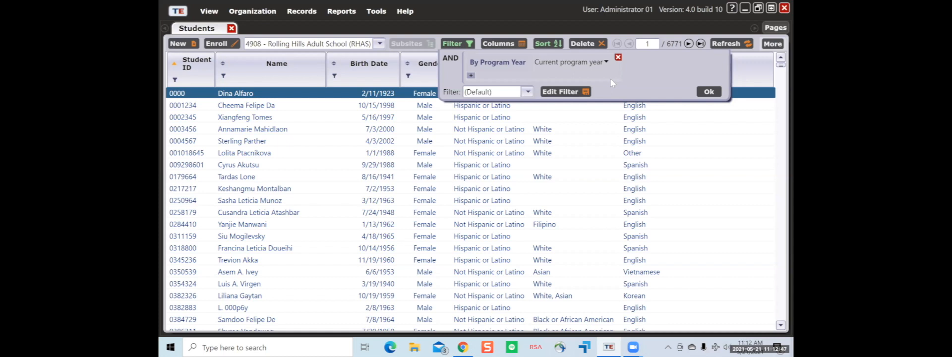
click(708, 92)
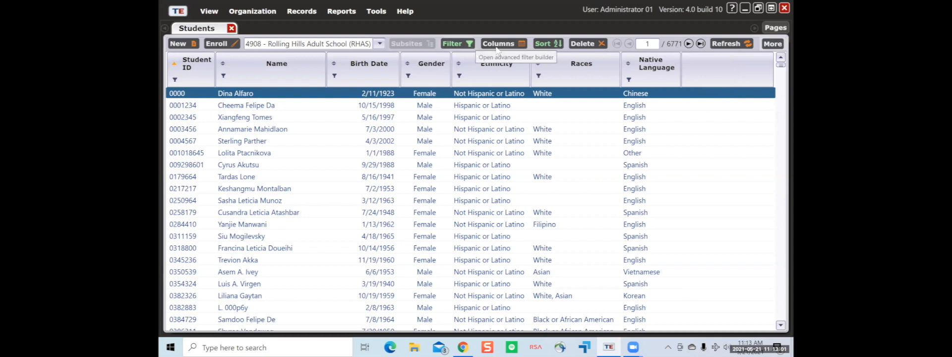
click(462, 45)
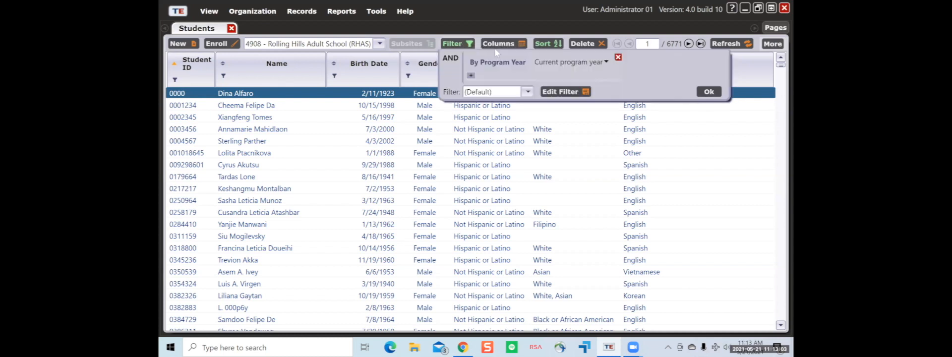
click(617, 58)
- Apply the filter without By Program Year, keep the (Default) saved filter, and close Students
click(706, 80)
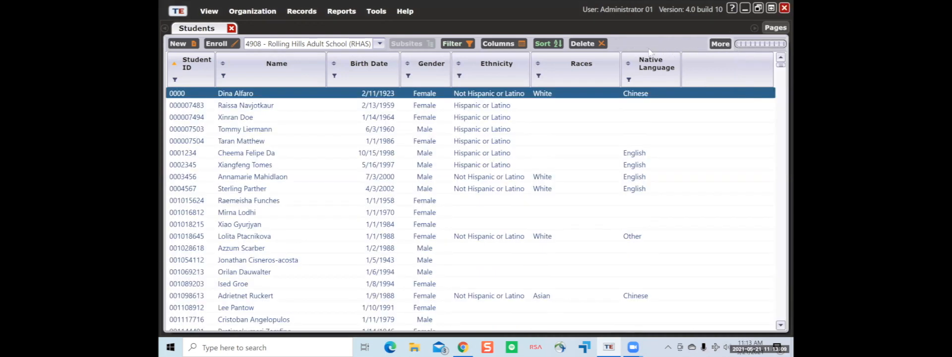
click(725, 45)
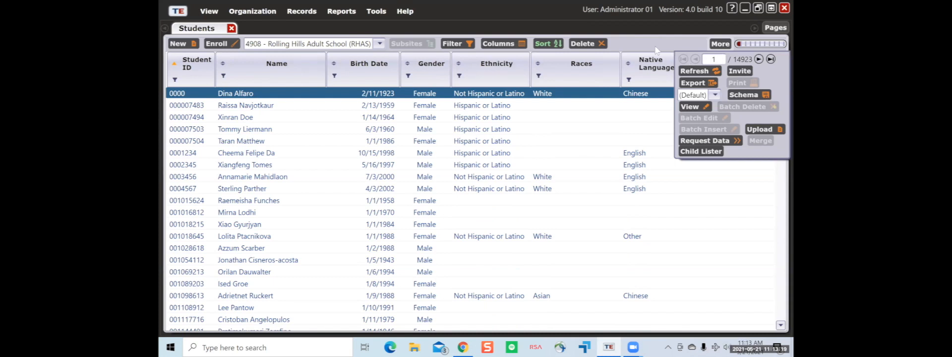
click(460, 46)
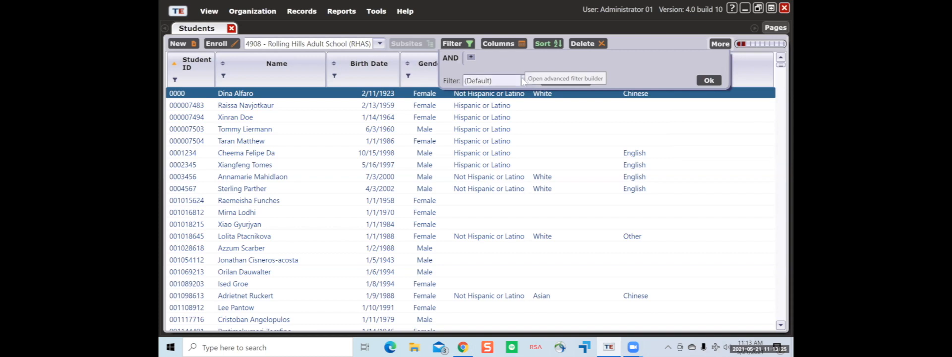
click(525, 81)
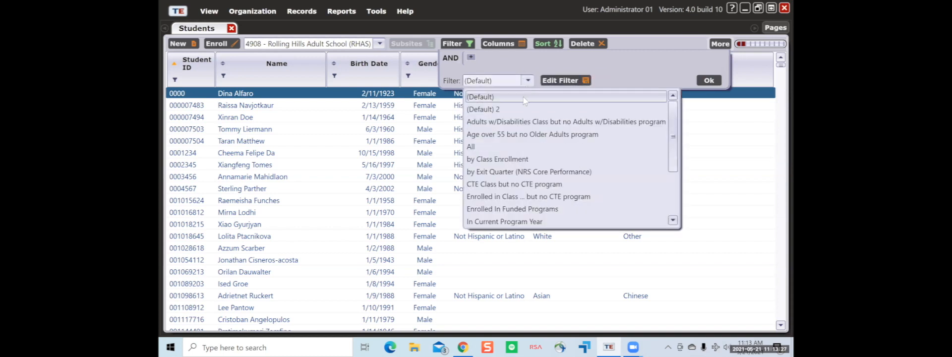
click(524, 99)
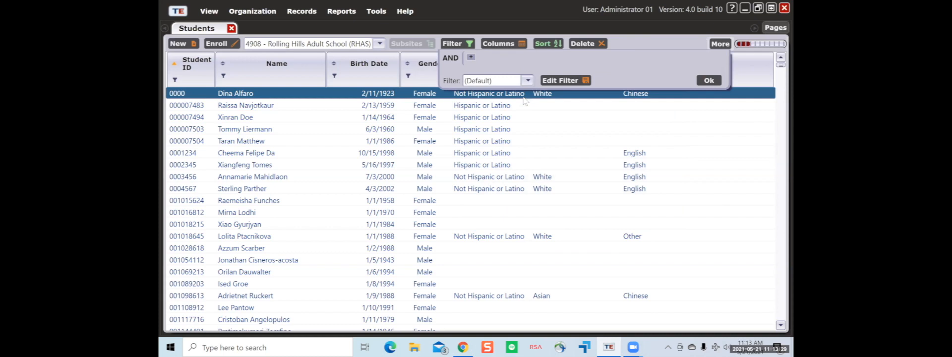
click(526, 81)
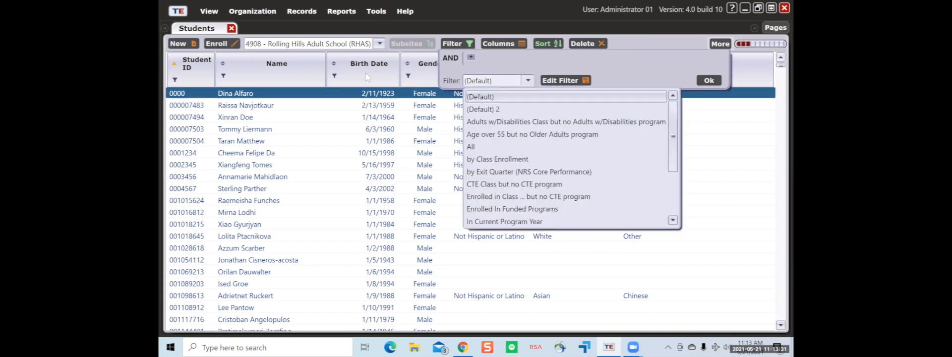
click(364, 85)
click(231, 28)
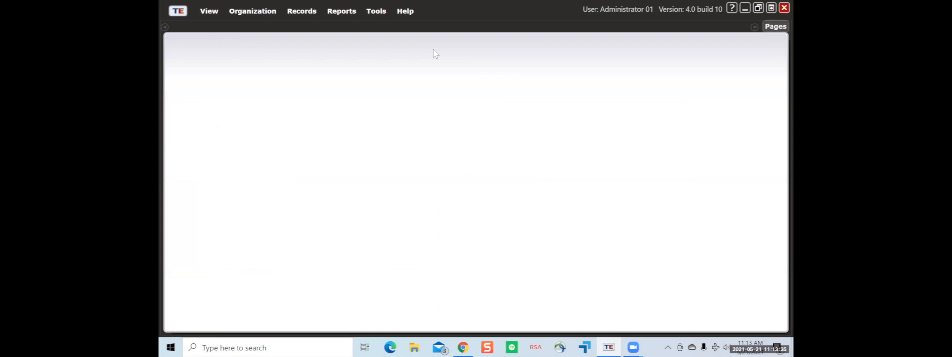
- Reopen Records > Students > Demographics and close its filter panel without adding conditions
click(303, 11)
mouse_move(377, 25)
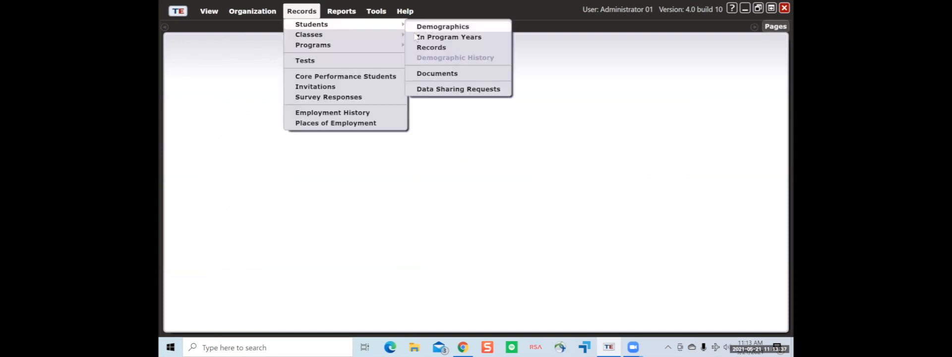
click(418, 29)
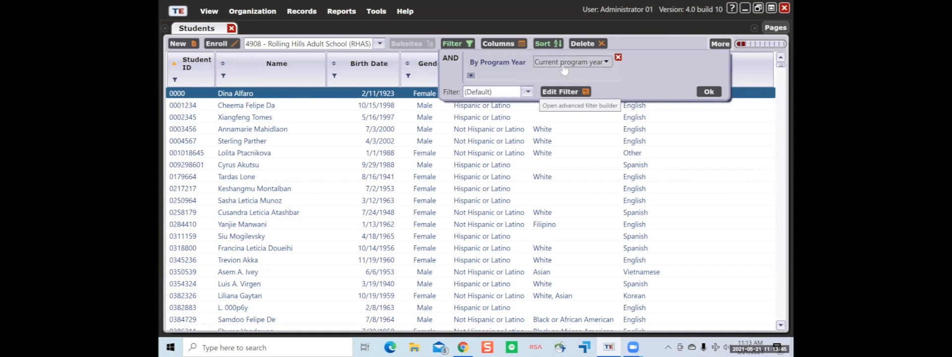
click(471, 76)
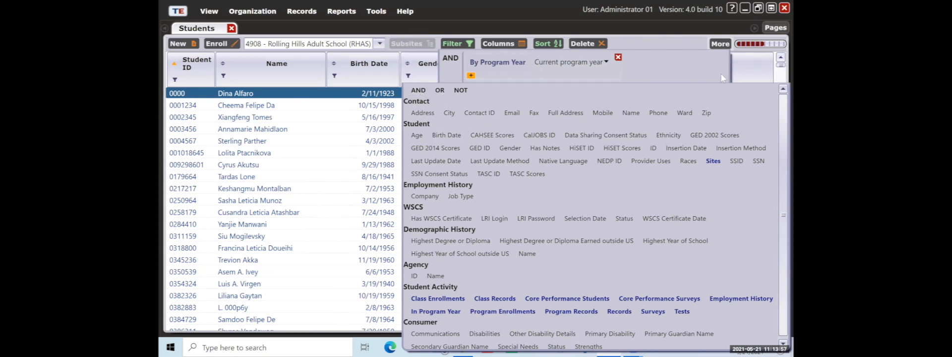
click(688, 67)
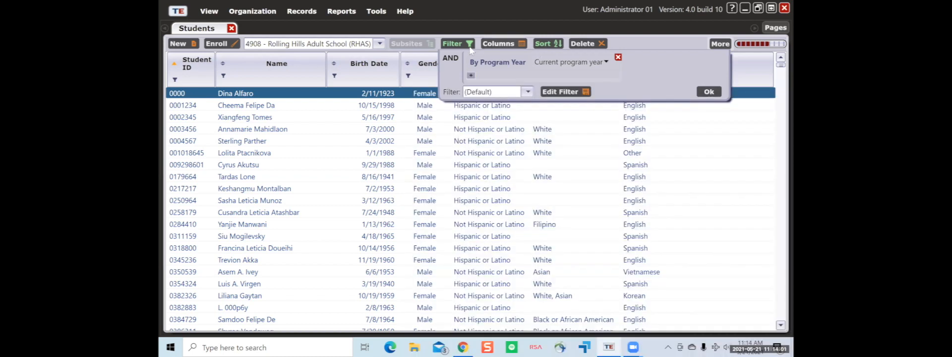
click(714, 94)
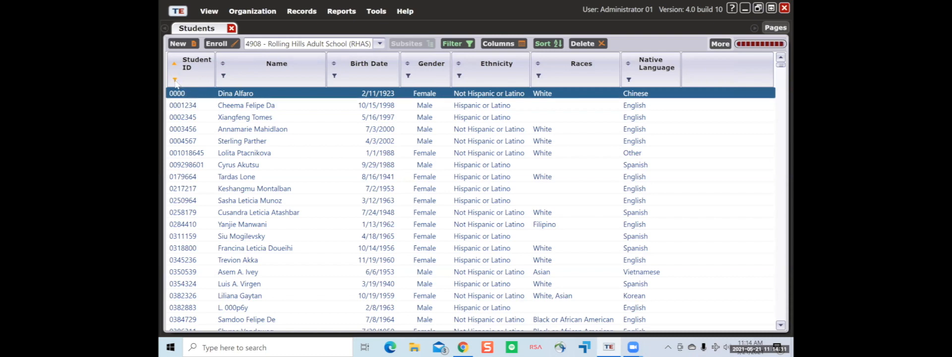
- Filter the Student ID column by 123, then switch the match operator to contains
click(174, 80)
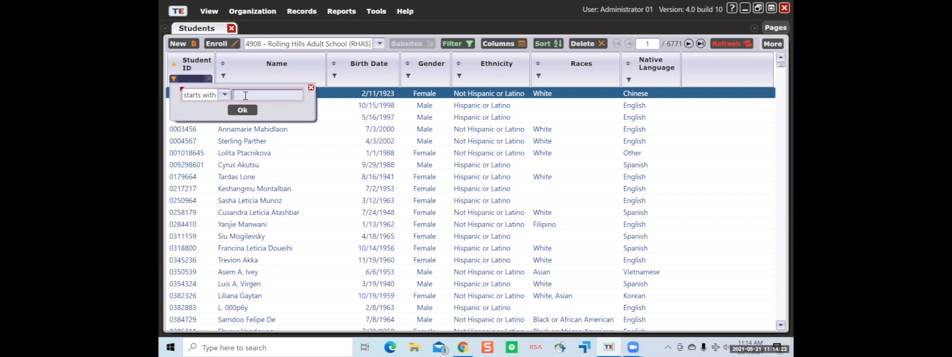
text(123)
key(Return)
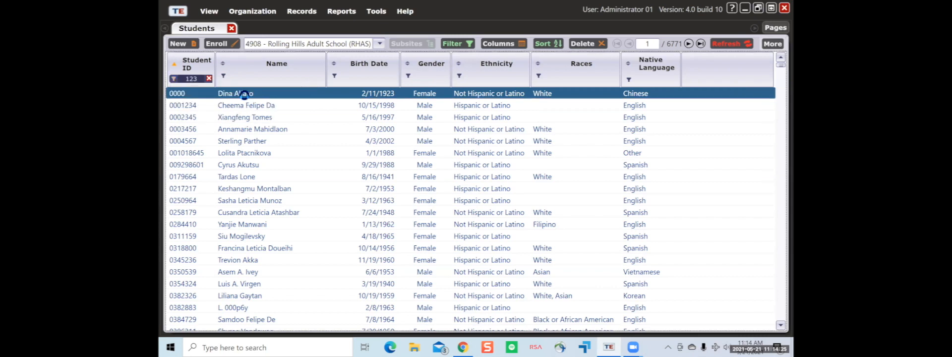
click(174, 79)
click(225, 94)
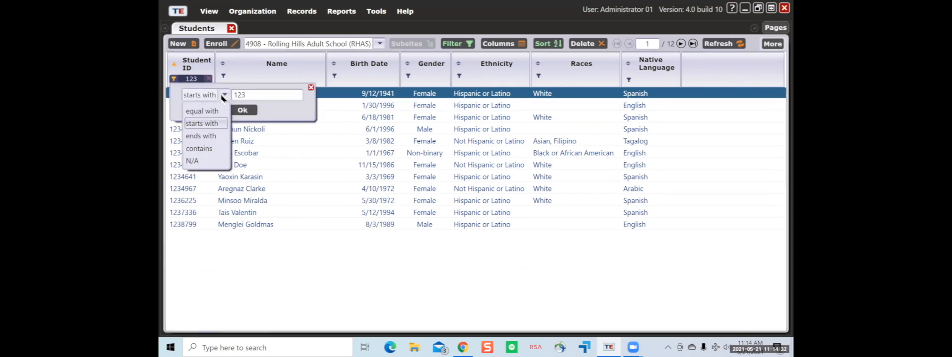
click(218, 149)
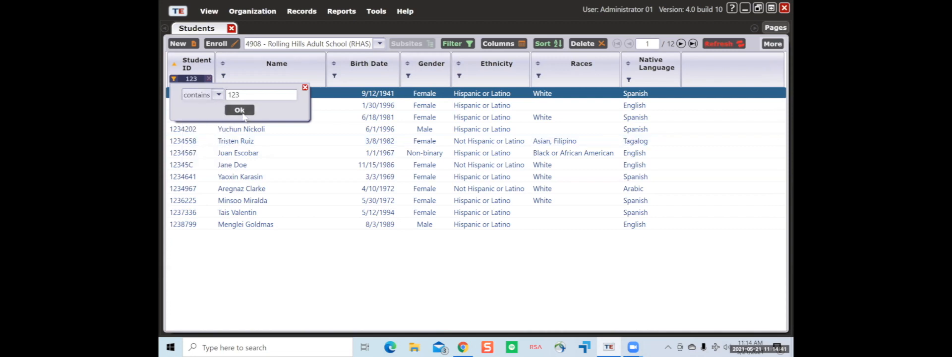
click(243, 114)
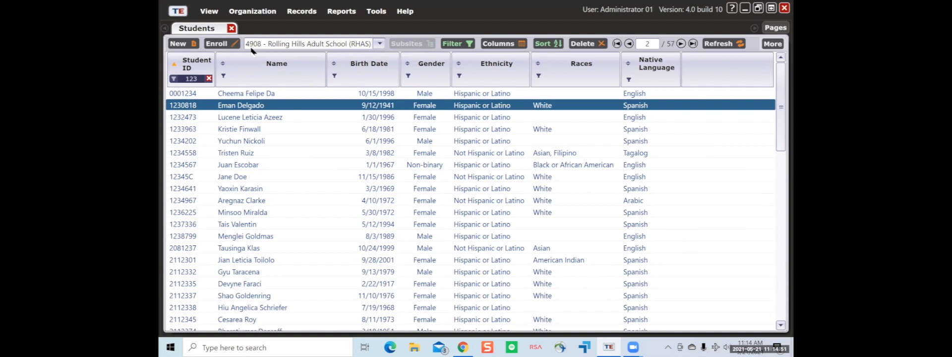
- Clear the Student ID filter and filter the Name column to names starting with 'john'
click(209, 78)
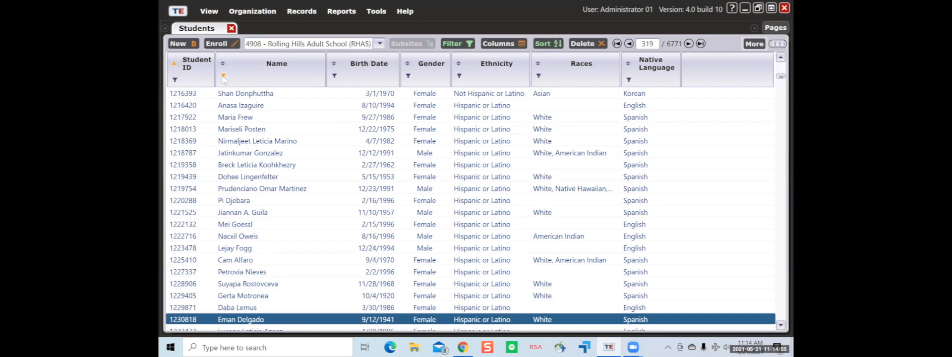
click(222, 75)
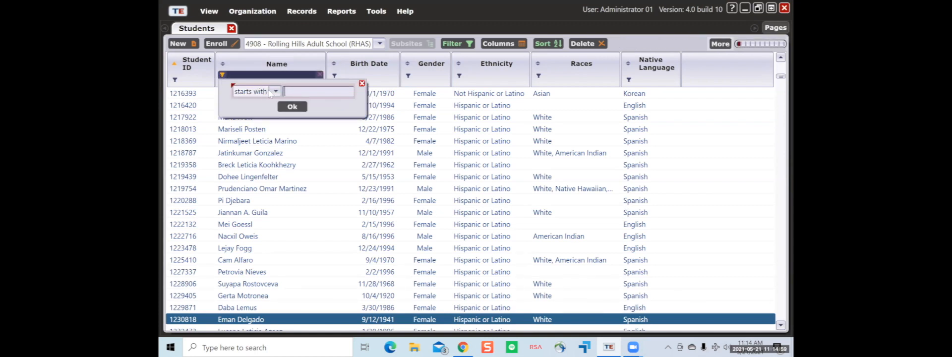
click(274, 92)
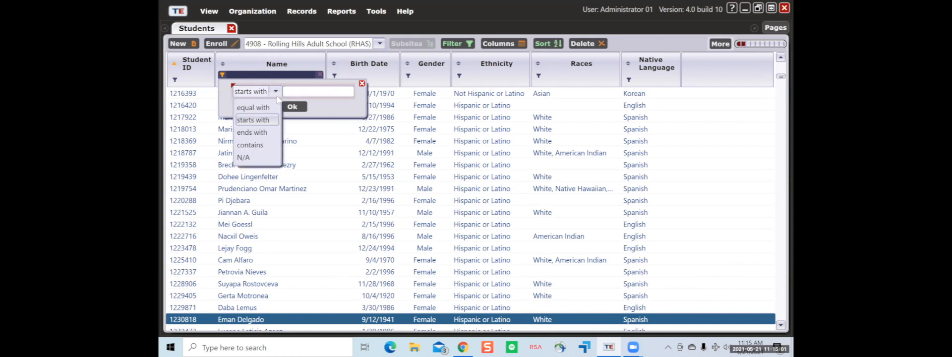
click(275, 92)
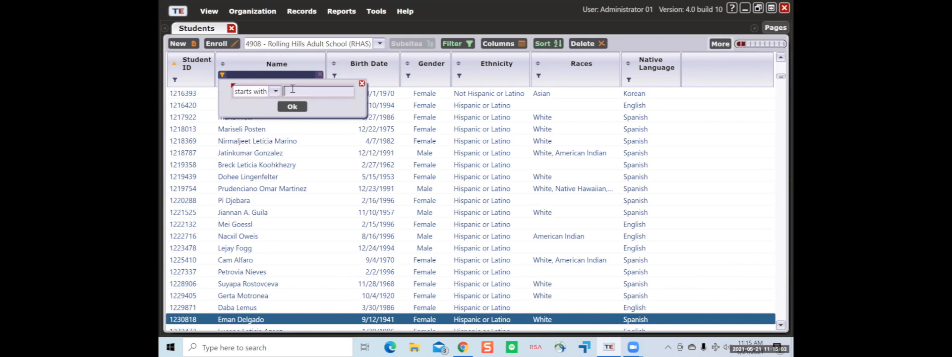
click(292, 90)
text(jo)
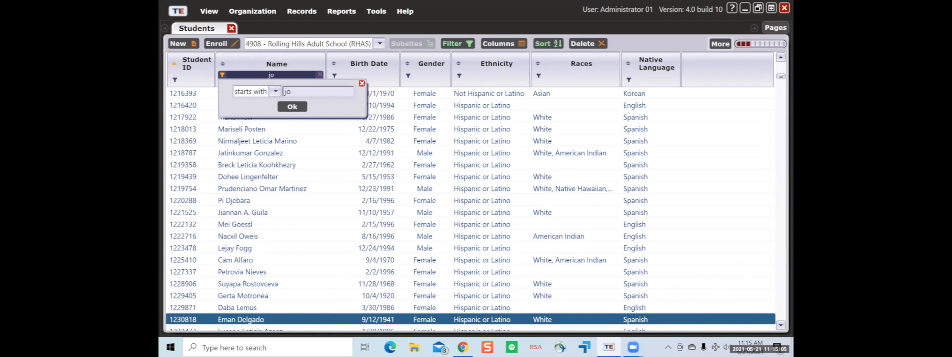
text(hn)
key(Return)
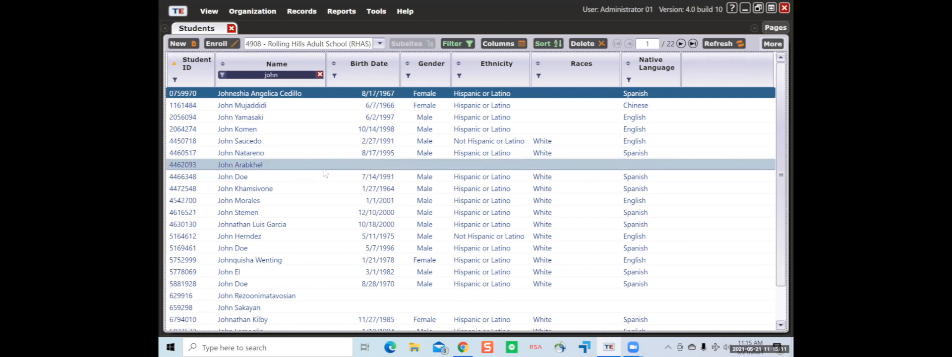
- Change the Name filter to contains 'john', then clear it
click(222, 75)
click(276, 94)
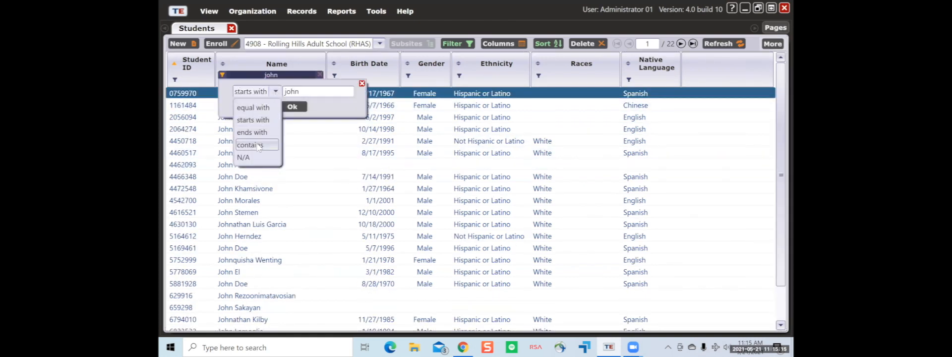
click(257, 145)
click(292, 107)
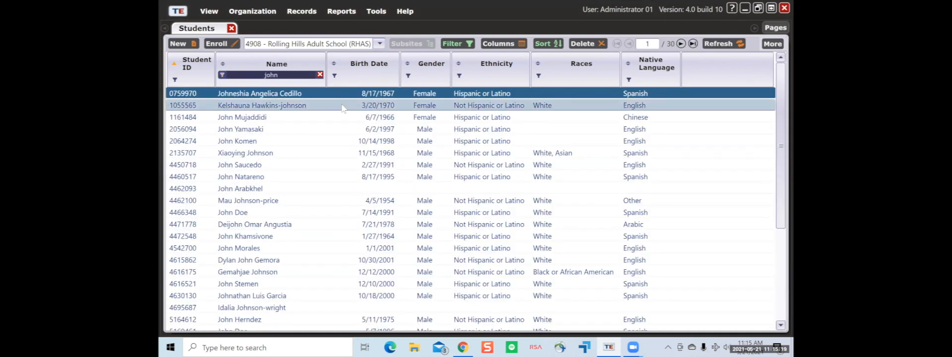
click(318, 75)
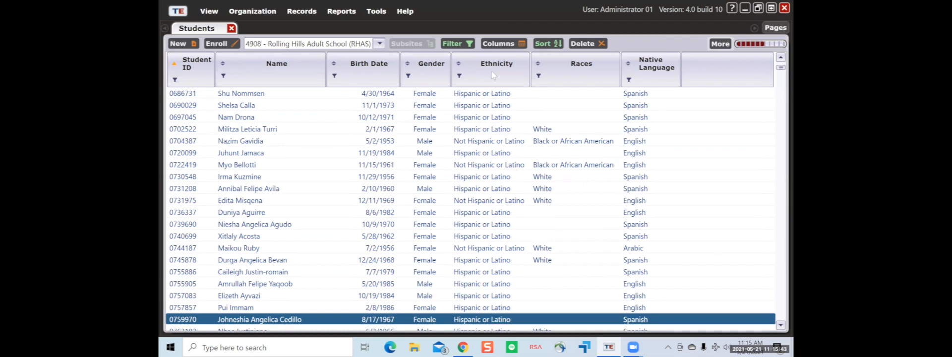
click(466, 46)
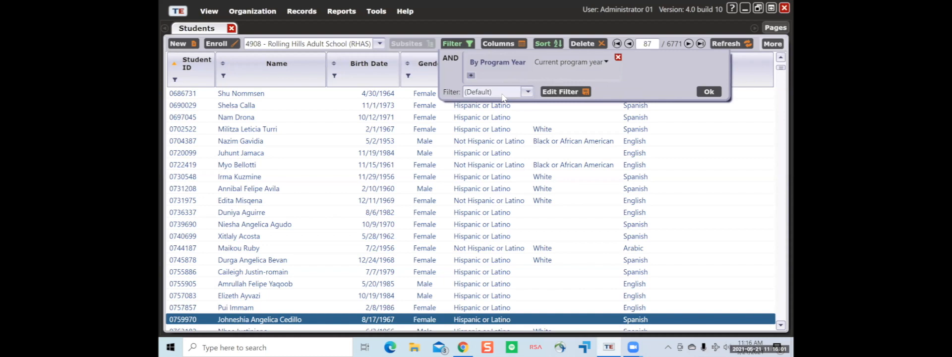
click(425, 79)
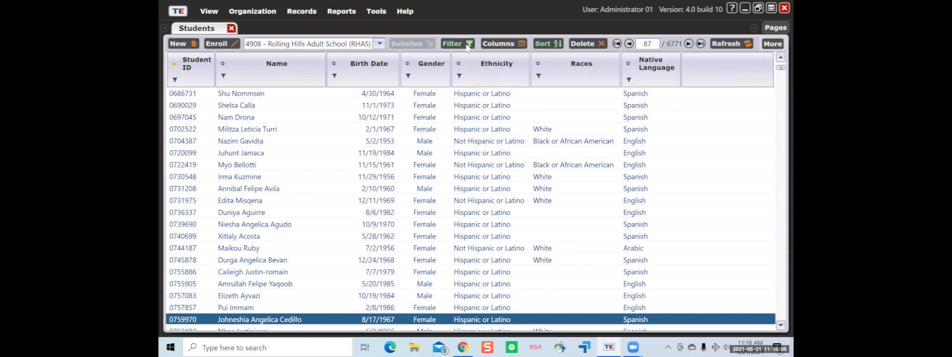
scroll(448, 202, down, 2)
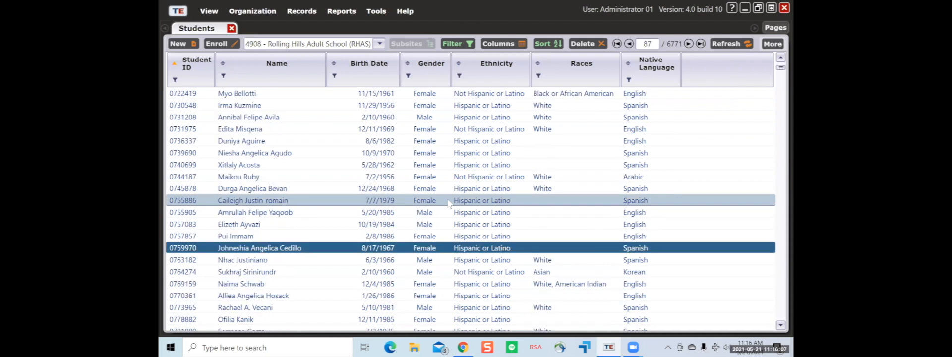
scroll(450, 202, up, 1)
scroll(449, 203, up, 2)
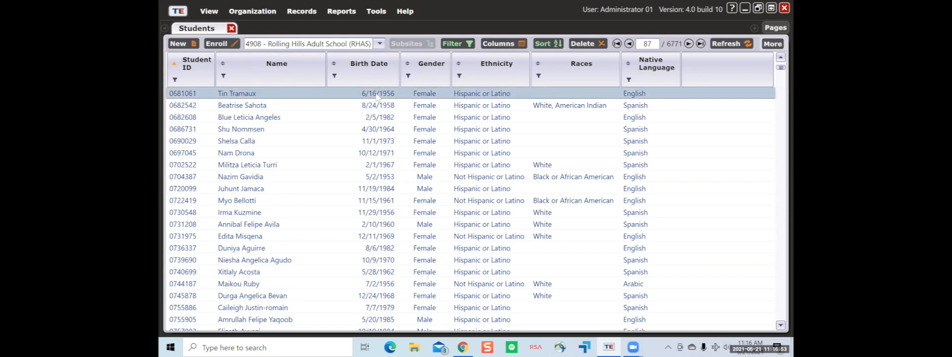
- Select the first student in the Students grid and scroll the list back up
click(335, 108)
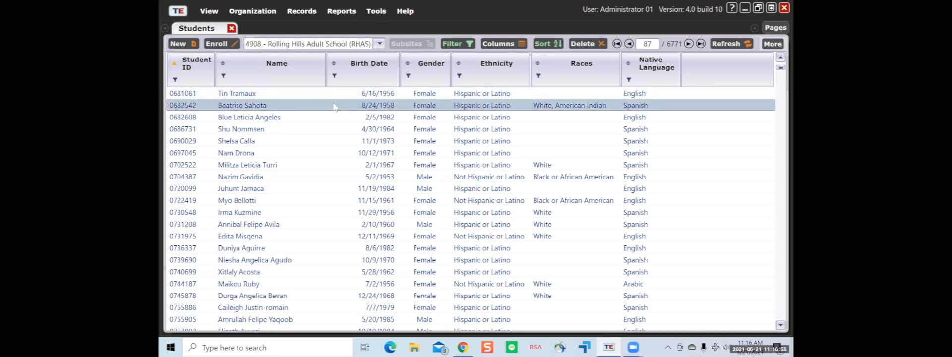
click(334, 97)
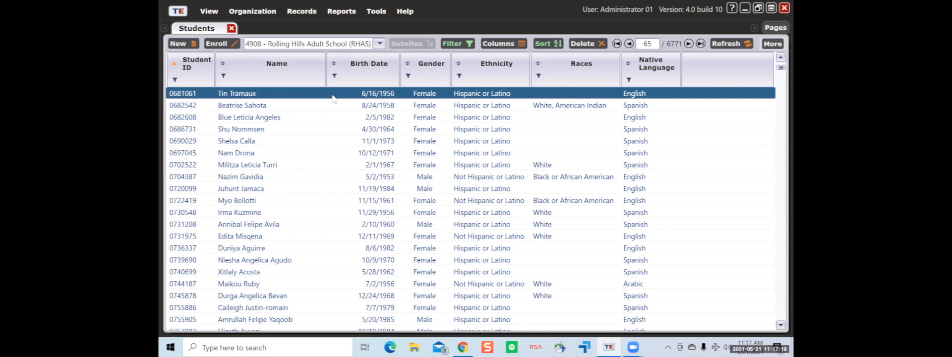
scroll(342, 115, up, 4)
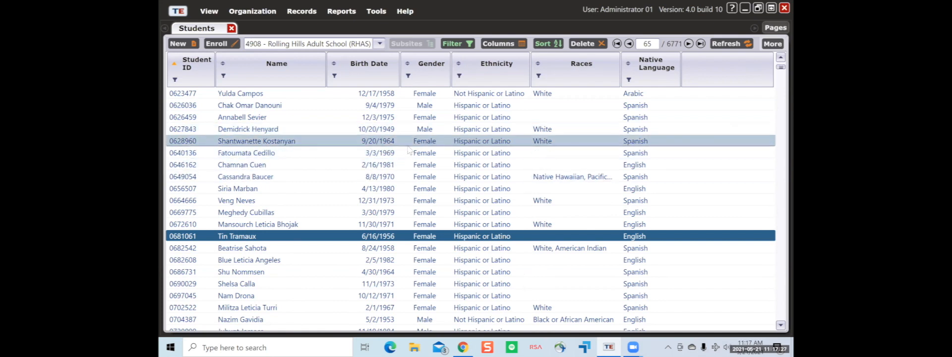
scroll(409, 149, up, 2)
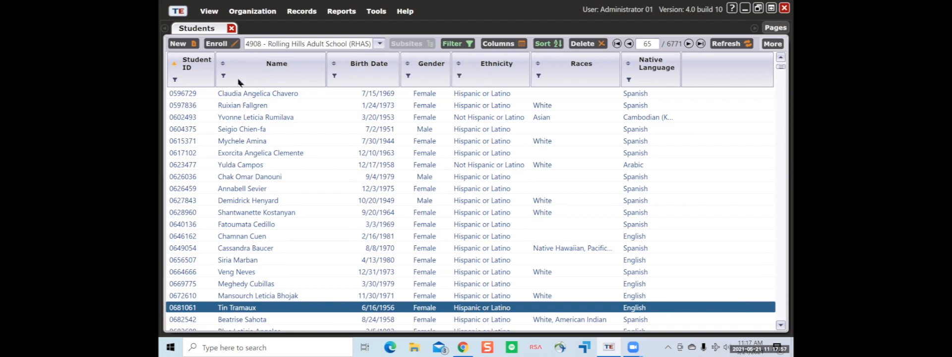
- Add First Name, Middle Name and Last Name columns through the Name header's column options
right_click(225, 87)
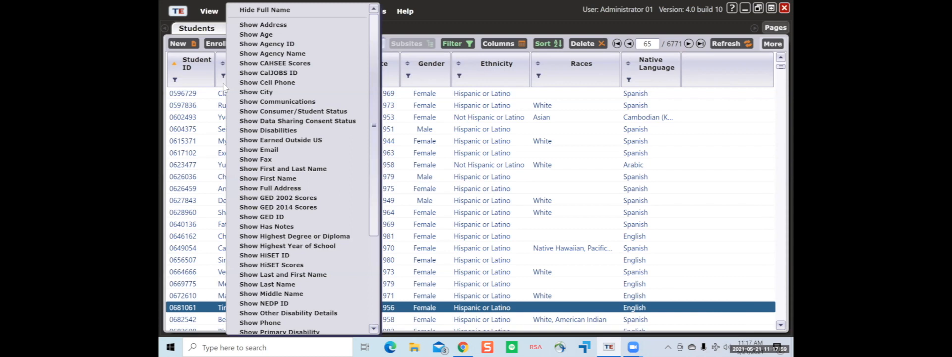
scroll(357, 84, down, 4)
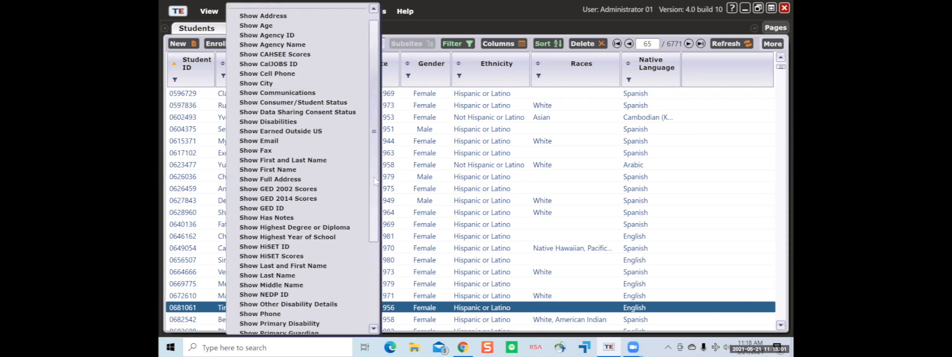
scroll(362, 51, up, 4)
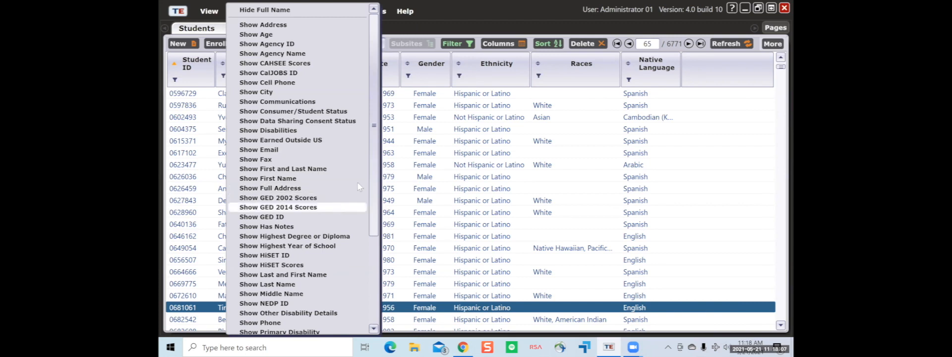
drag(376, 136, 364, 226)
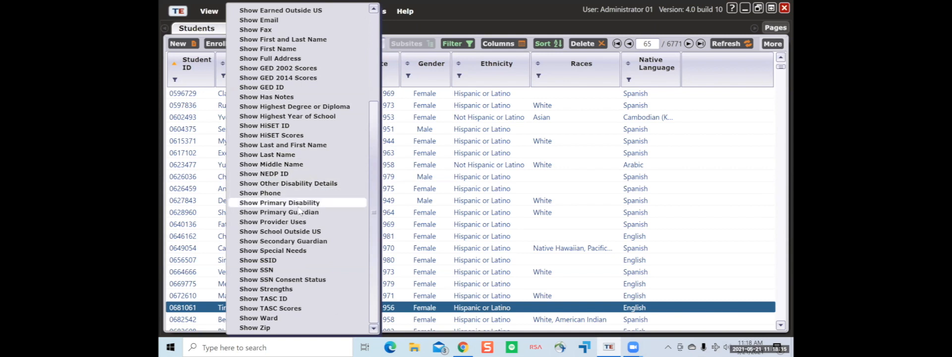
scroll(299, 207, up, 2)
click(293, 106)
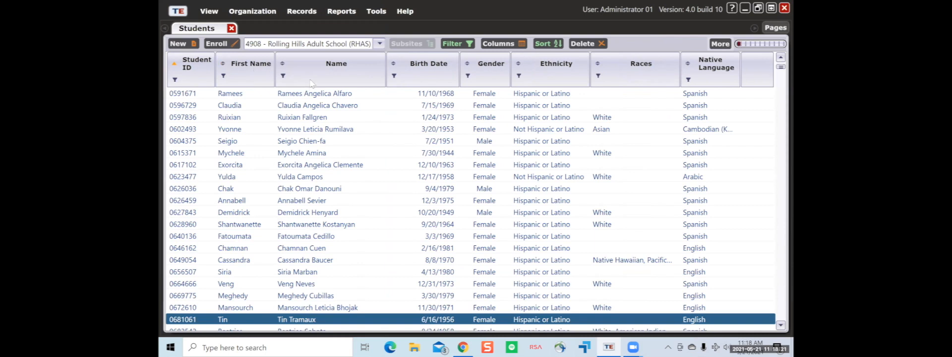
right_click(311, 82)
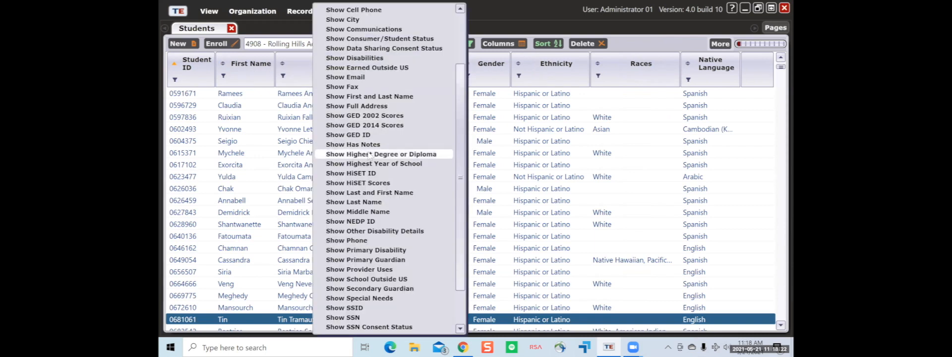
click(410, 216)
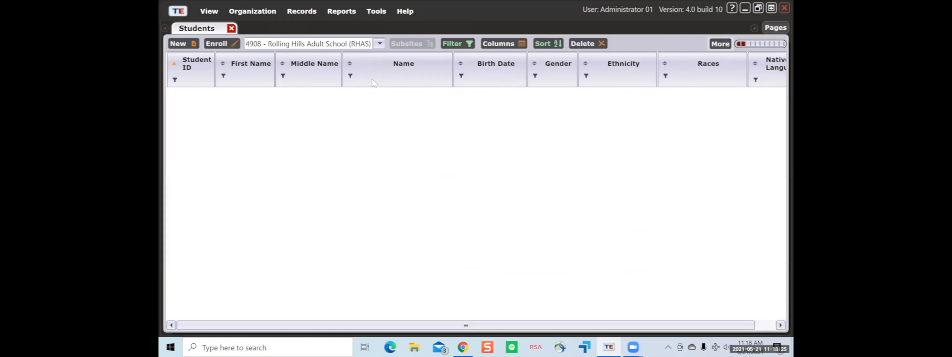
right_click(373, 83)
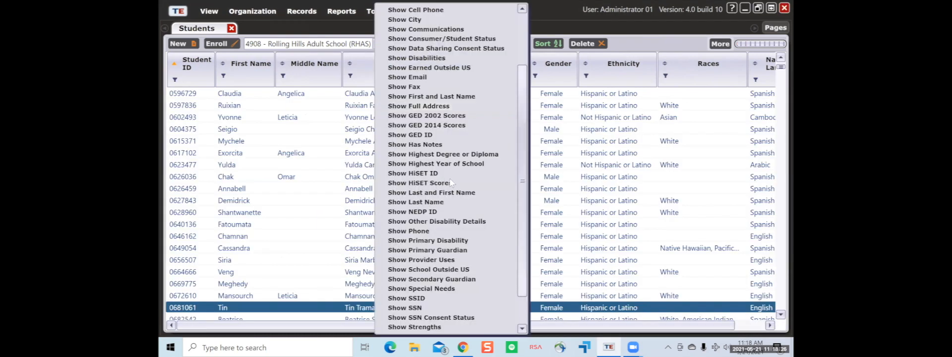
click(454, 210)
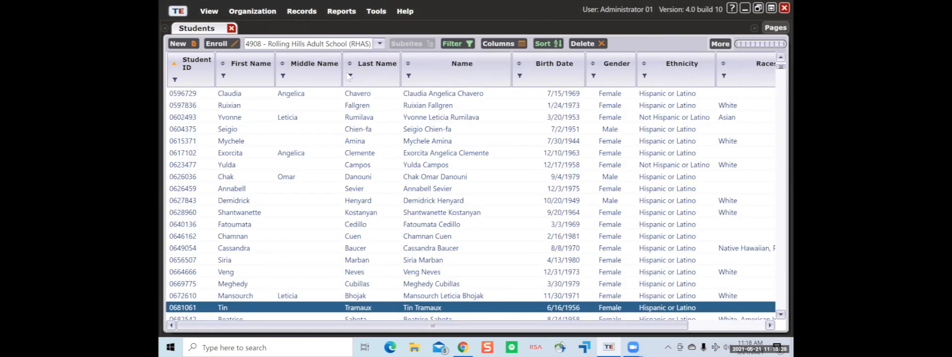
click(425, 125)
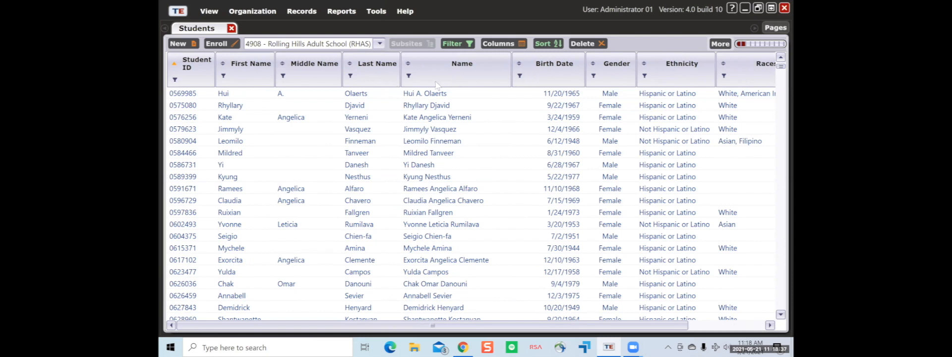
- Hide the combined Full Name column
right_click(467, 73)
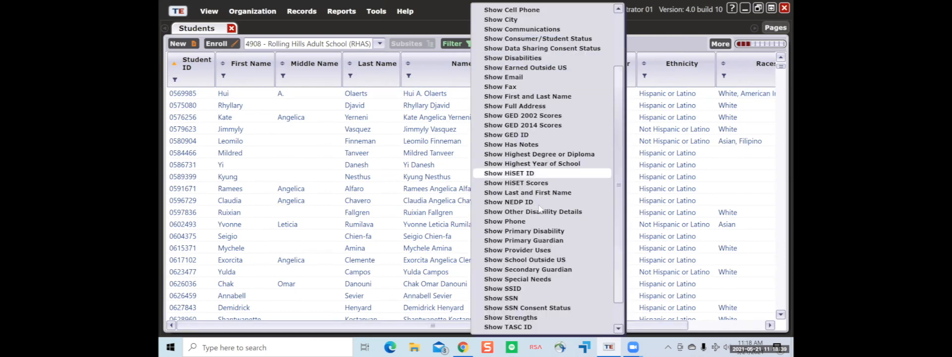
click(438, 80)
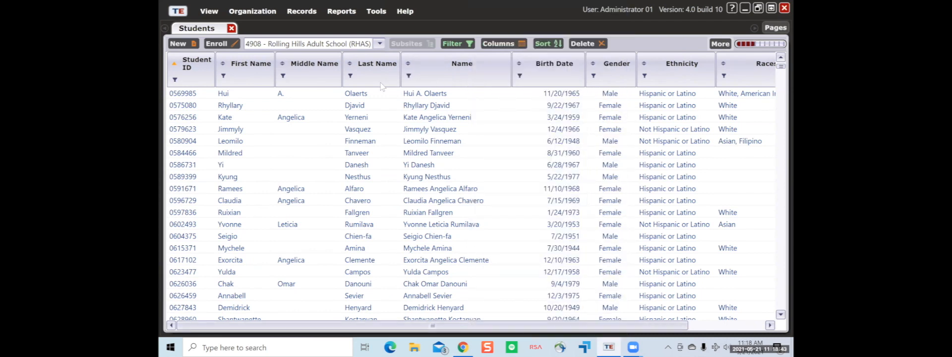
right_click(432, 72)
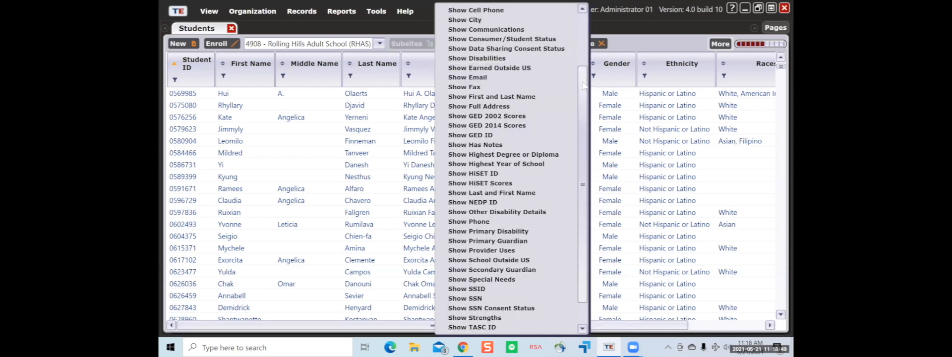
scroll(579, 20, up, 3)
click(518, 11)
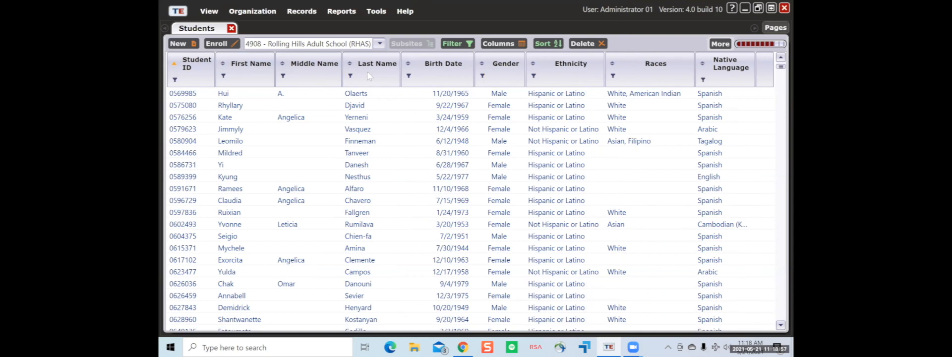
- Move Last Name right after Student ID, then Middle Name ahead of First Name
drag(369, 75, 243, 75)
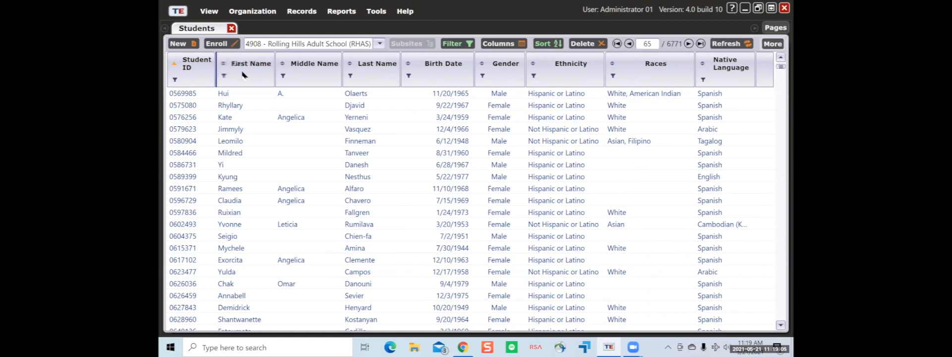
drag(243, 74, 243, 75)
click(322, 93)
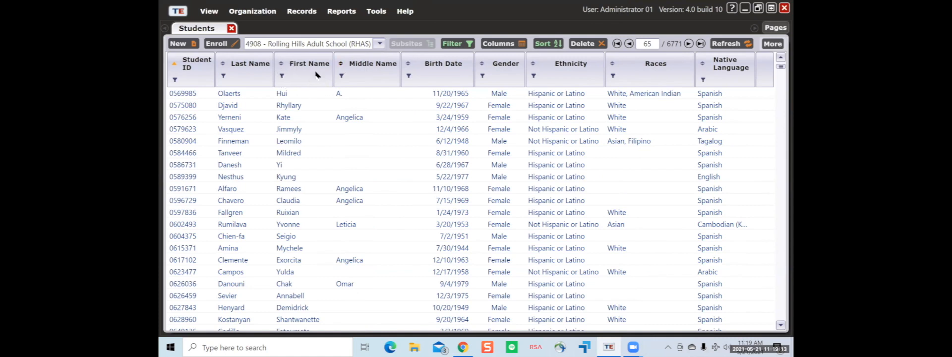
drag(367, 80, 295, 84)
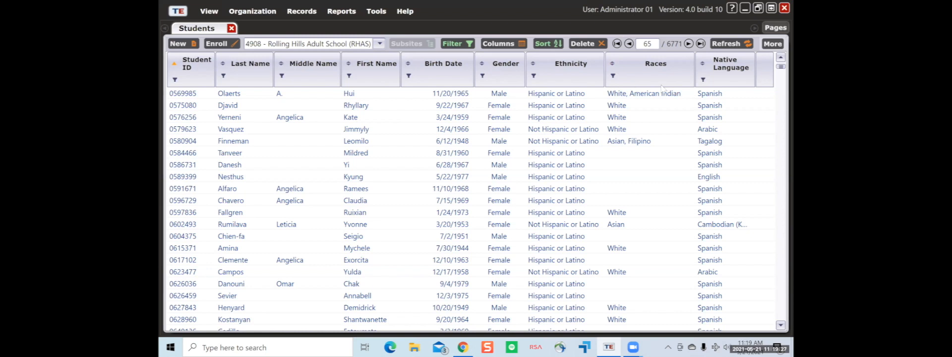
- Save the current column layout as a schema named 'Tyler'
click(773, 44)
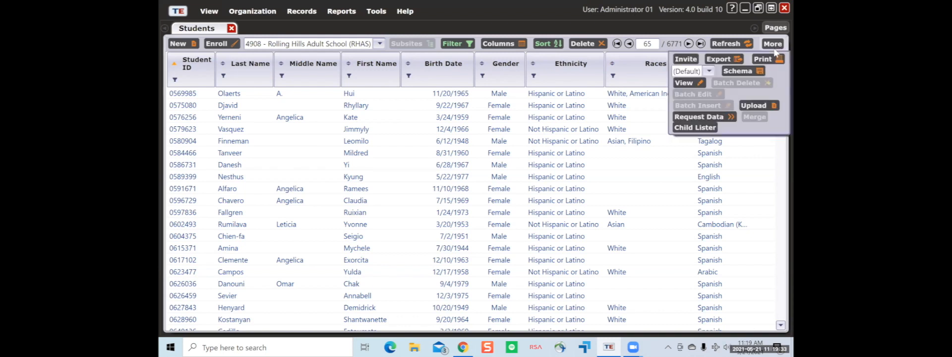
click(734, 73)
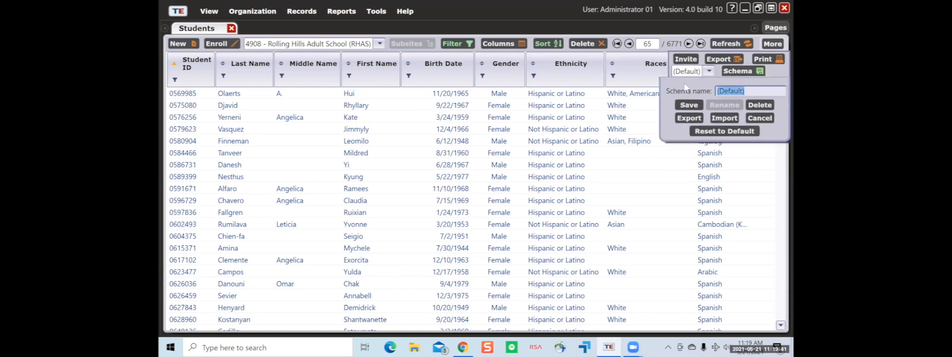
text(T)
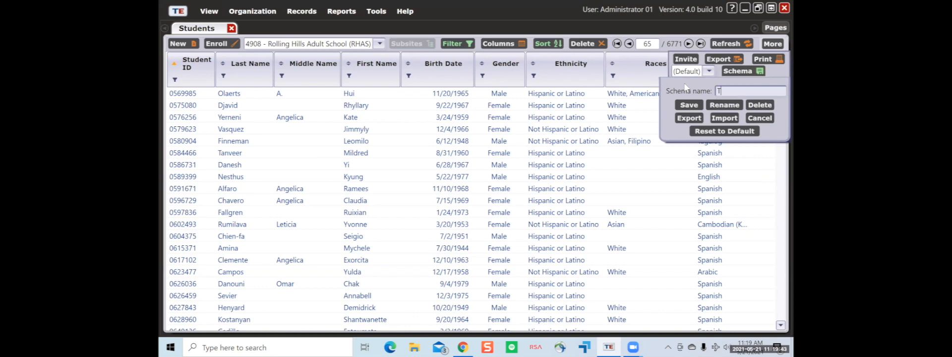
text(yler)
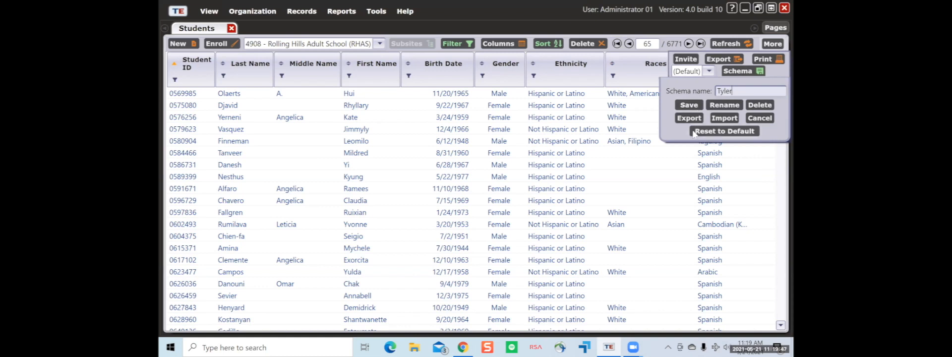
click(696, 106)
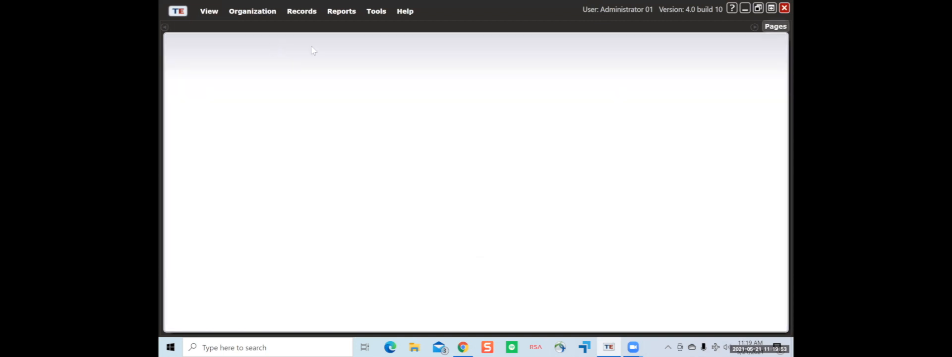
- Reopen Records > Students > Demographics and check which schema is applied under More
click(309, 13)
mouse_move(320, 25)
click(456, 27)
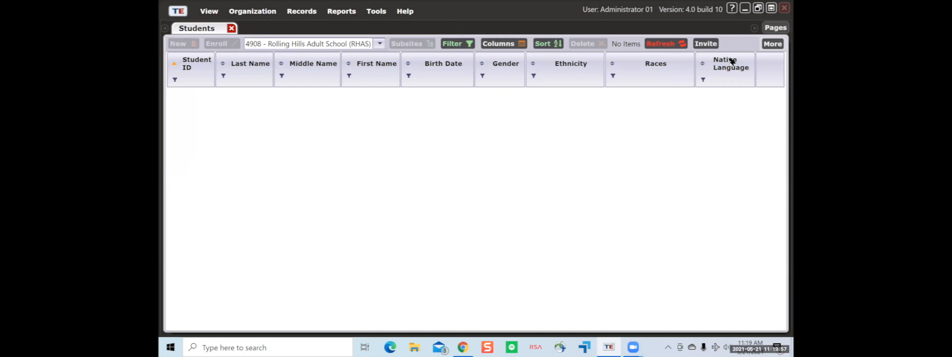
click(724, 44)
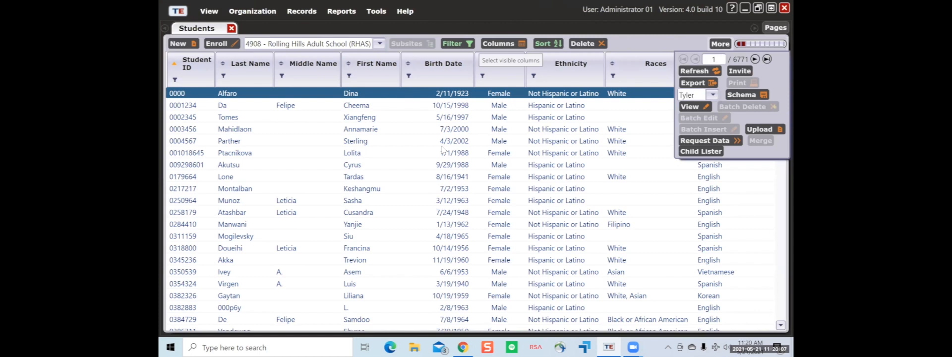
- Apply the (Default) schema from More, restoring the single combined Name column
click(726, 45)
click(726, 45)
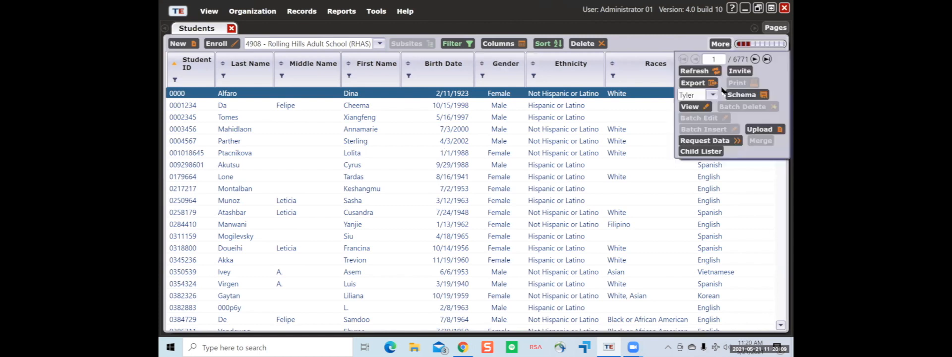
click(714, 95)
click(694, 106)
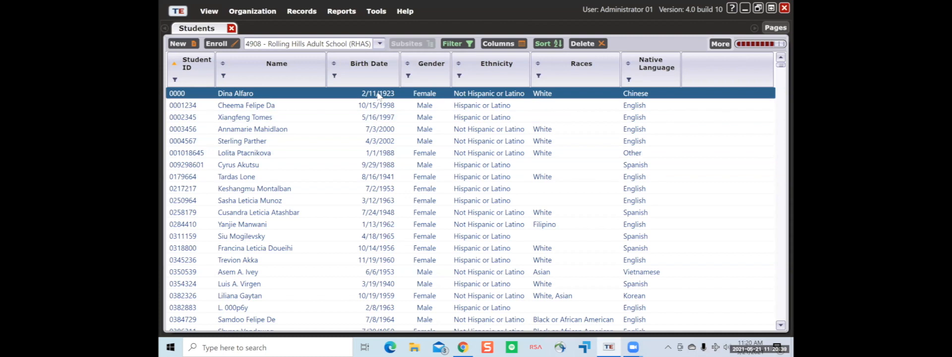
- Open the first student's record and switch its Identification details into edit mode and back
double_click(349, 101)
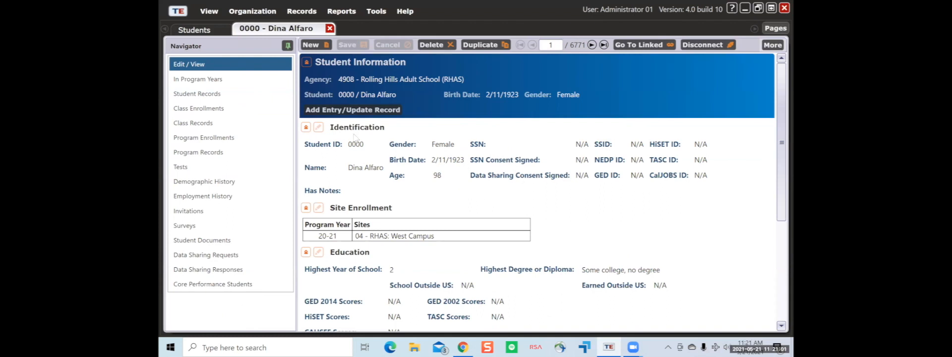
click(320, 127)
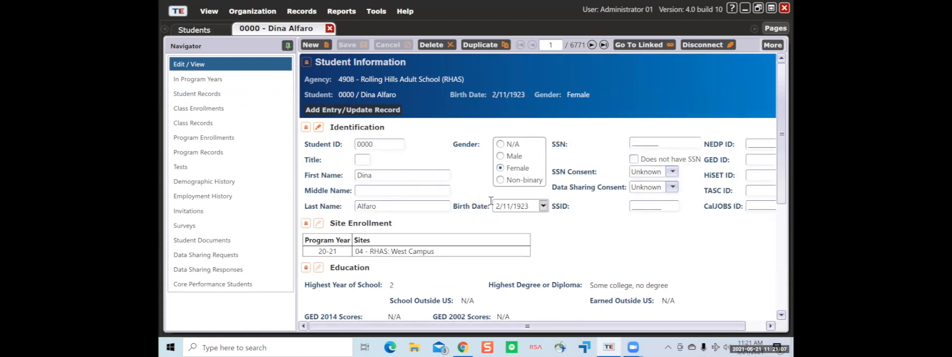
scroll(494, 230, down, 1)
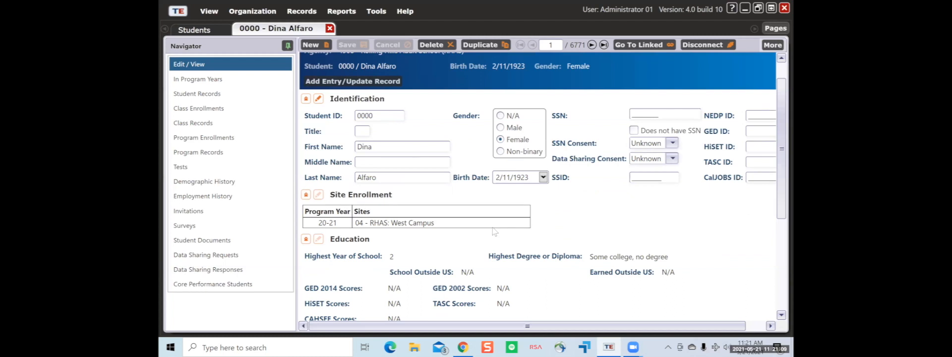
click(318, 98)
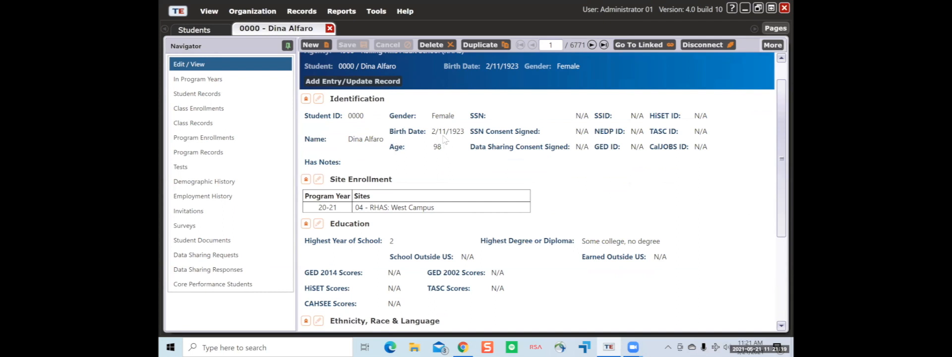
scroll(428, 132, up, 1)
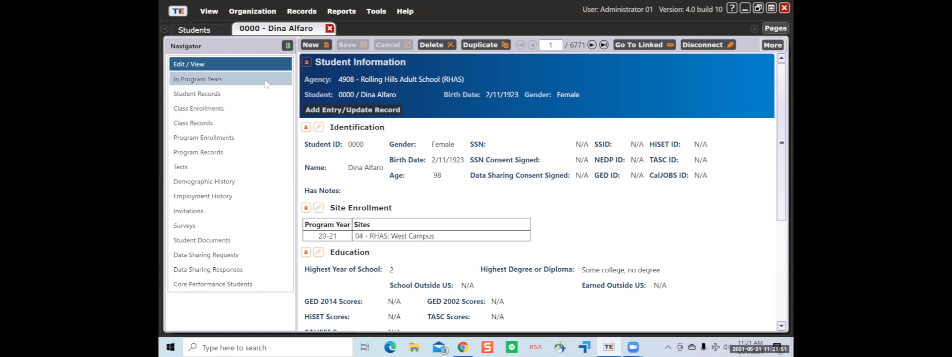
- Review the student's In Program Years, Student Records, Class Enrollments and Class Records lists
click(178, 81)
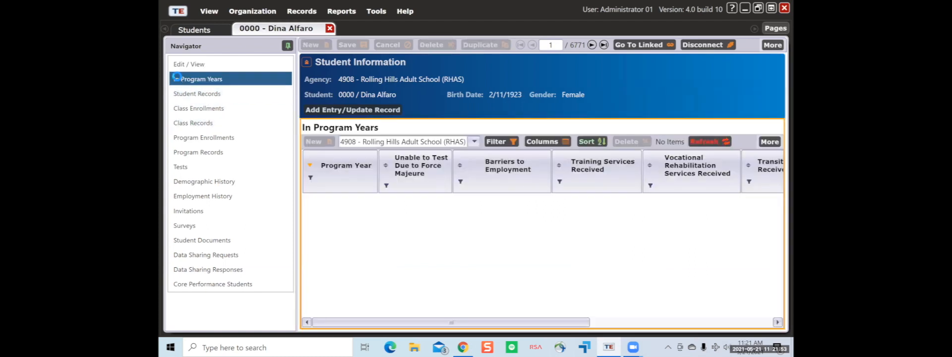
click(250, 101)
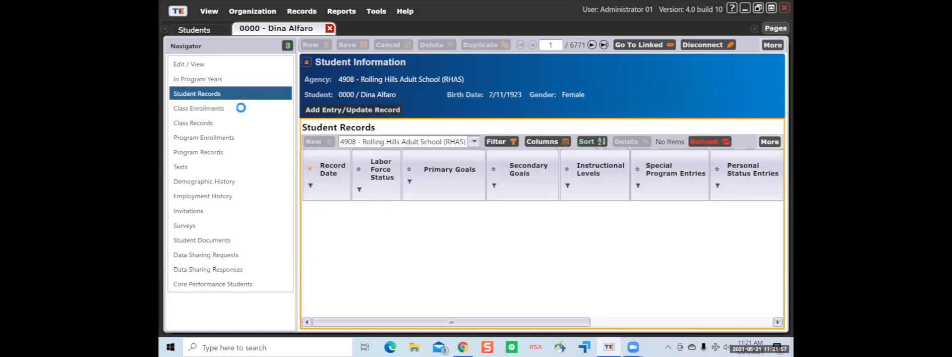
click(241, 109)
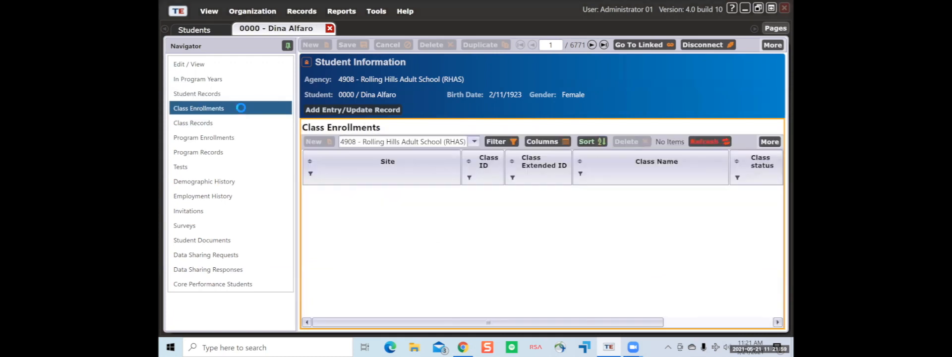
click(281, 130)
click(279, 113)
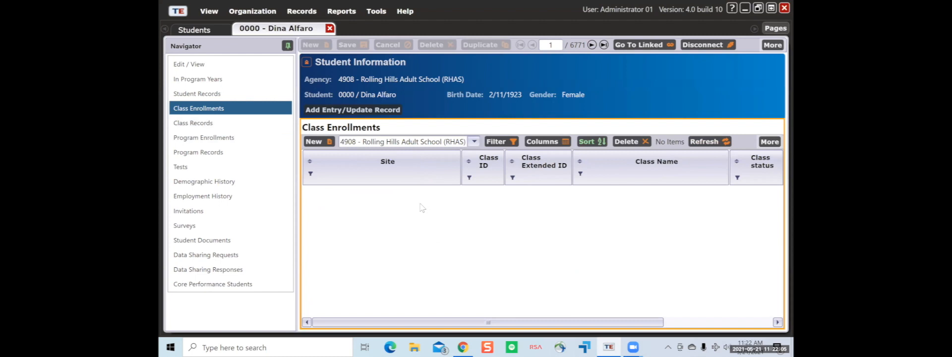
click(212, 123)
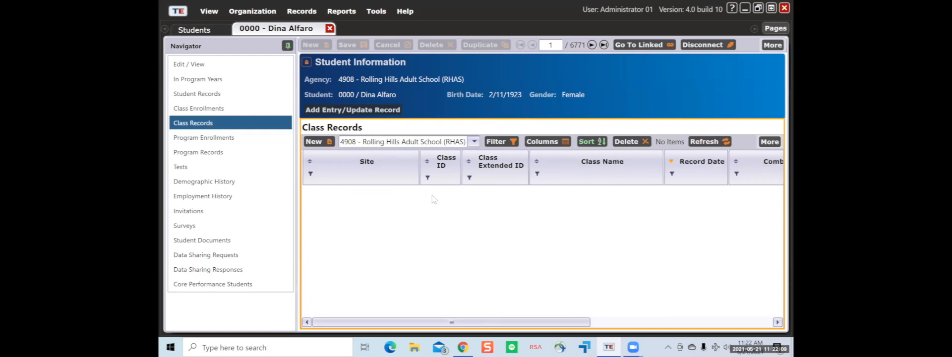
- Check Program Enrollments, Program Records and Tests, then return to the student's information details
click(251, 138)
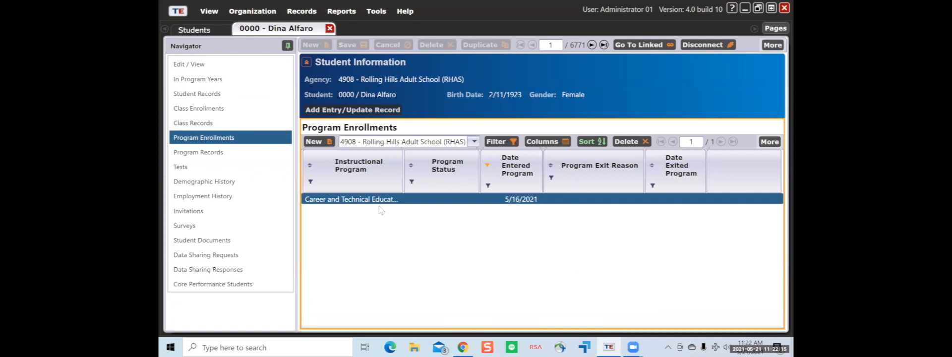
click(262, 154)
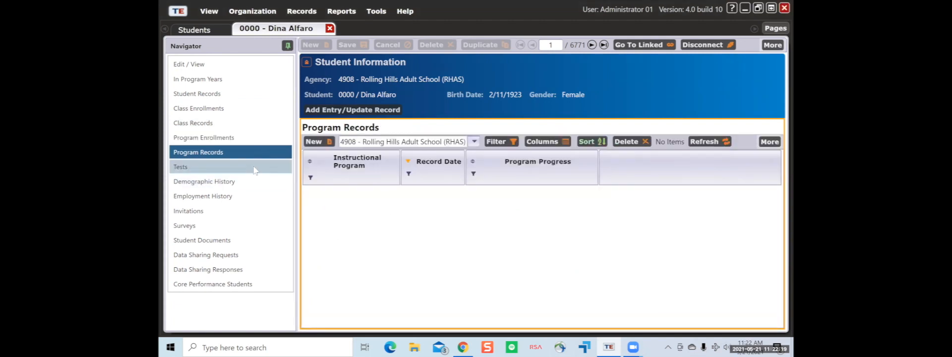
click(254, 170)
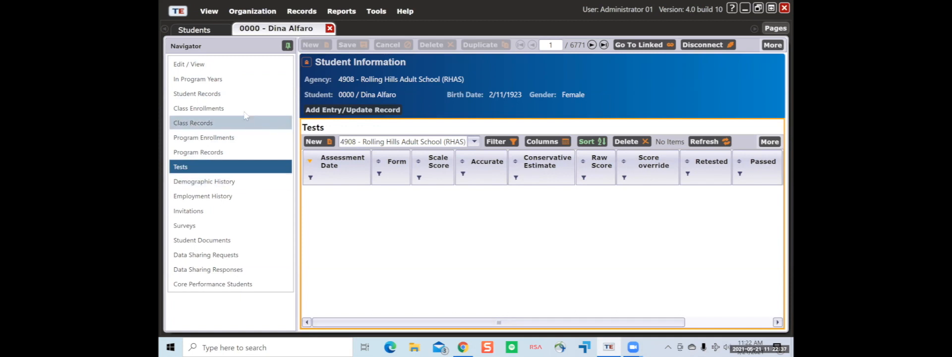
click(226, 64)
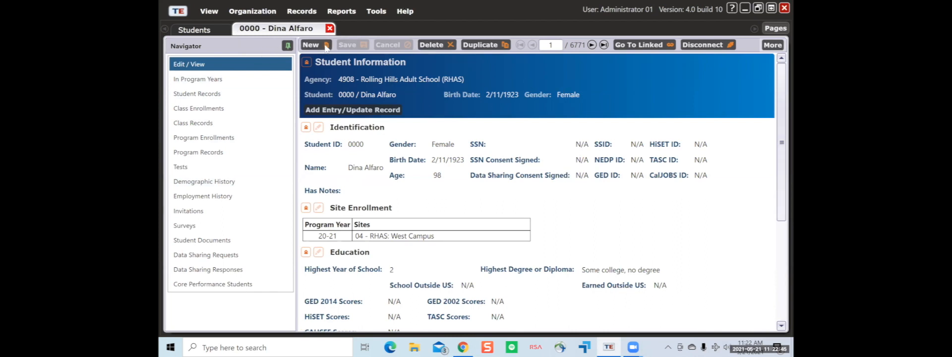
- Close the first student, open the fifth student's record, and unlock its Identification details
click(330, 29)
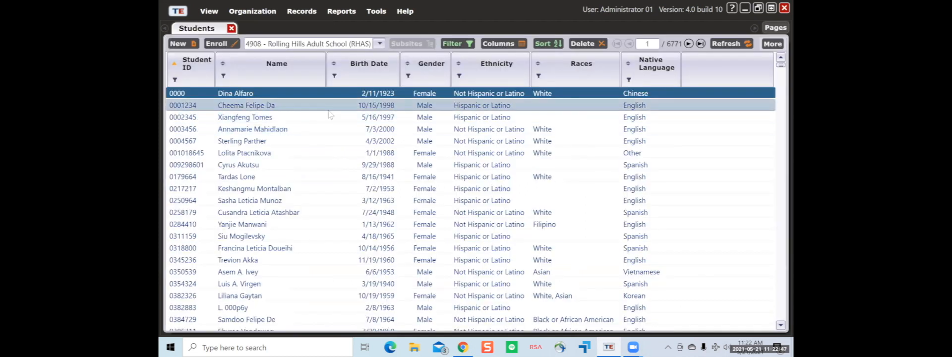
double_click(321, 141)
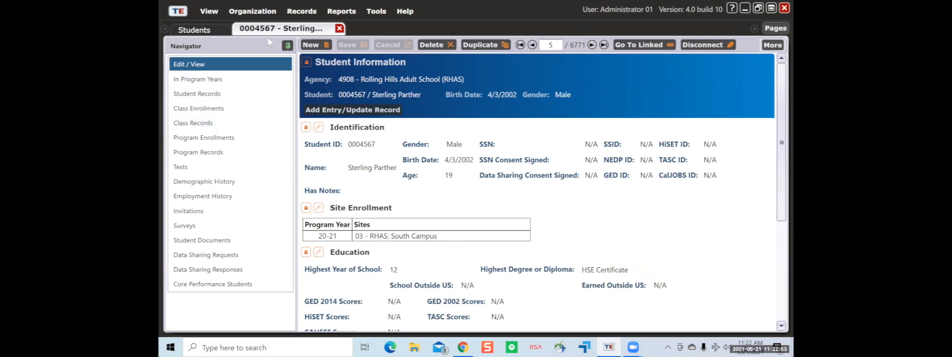
click(319, 129)
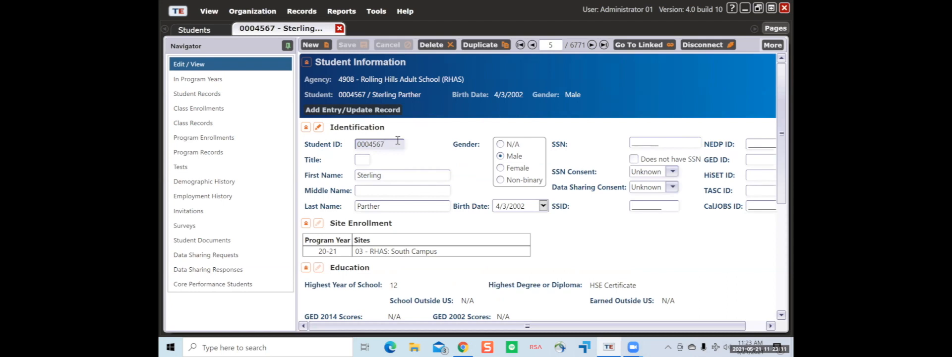
- Remove the Student ID's last digit and enter 000000000 as the SSN
key(BackSpace)
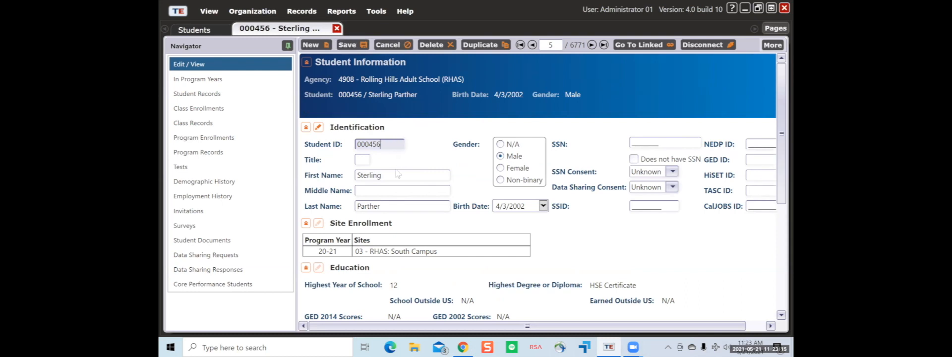
click(391, 208)
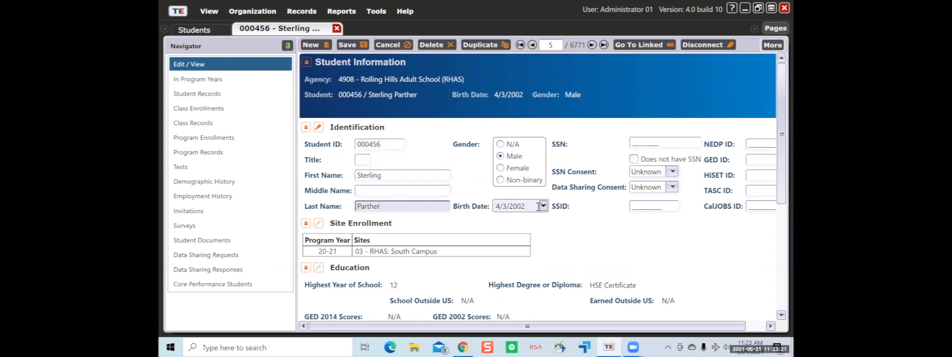
click(653, 140)
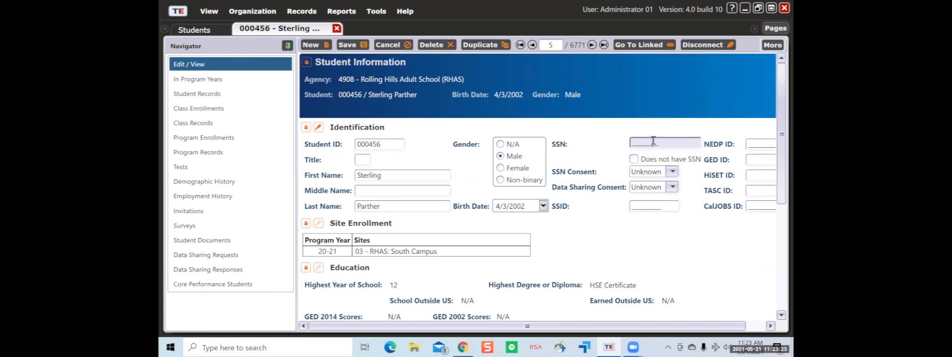
text(000000000)
- Unlock the Education and Address sections, toggling Ethnicity/Race/Language, then save the student record
scroll(496, 179, down, 3)
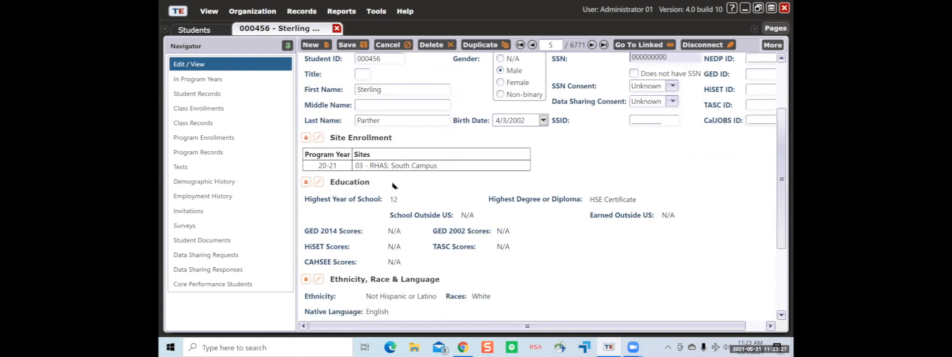
click(318, 181)
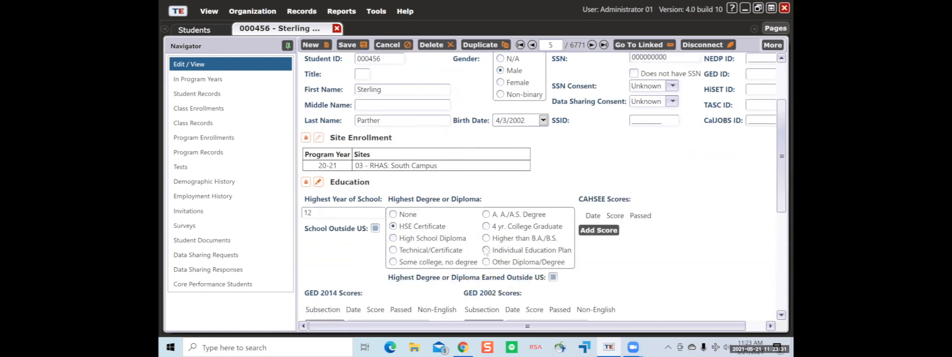
scroll(414, 240, down, 2)
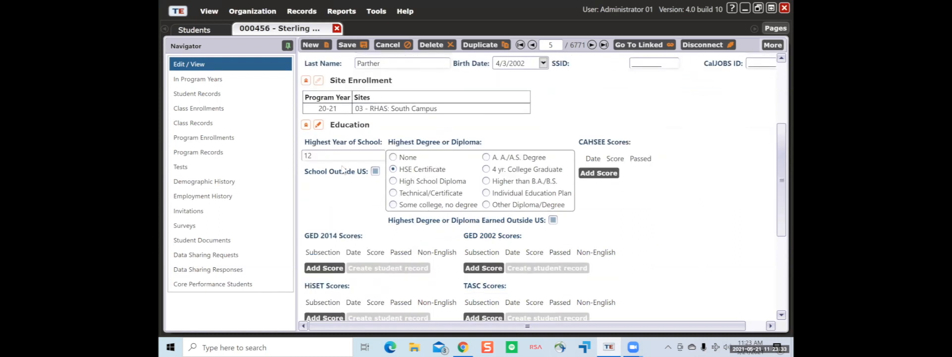
scroll(505, 242, down, 4)
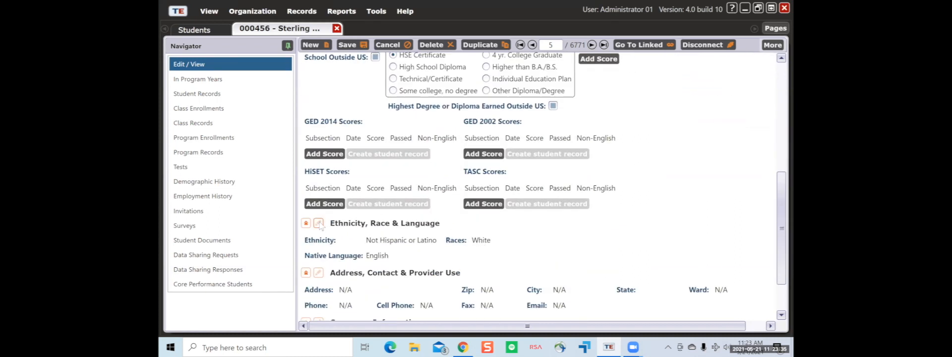
click(319, 224)
click(319, 224)
scroll(414, 240, down, 2)
click(319, 214)
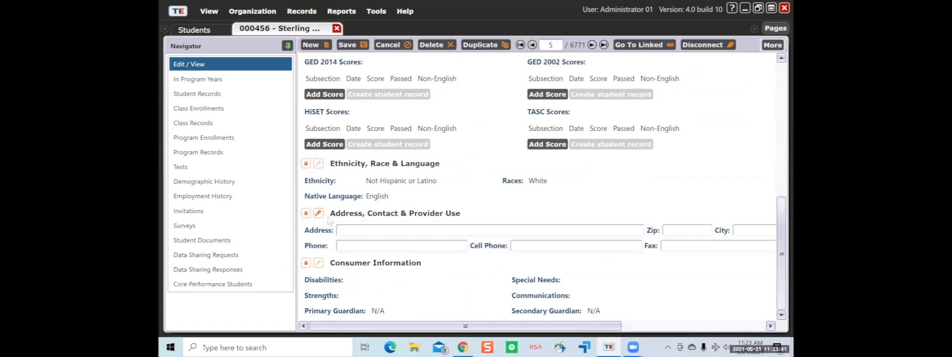
scroll(362, 177, up, 5)
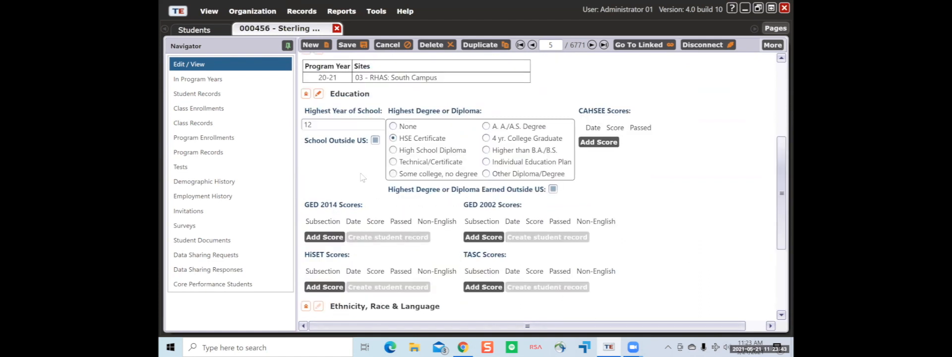
scroll(362, 177, up, 5)
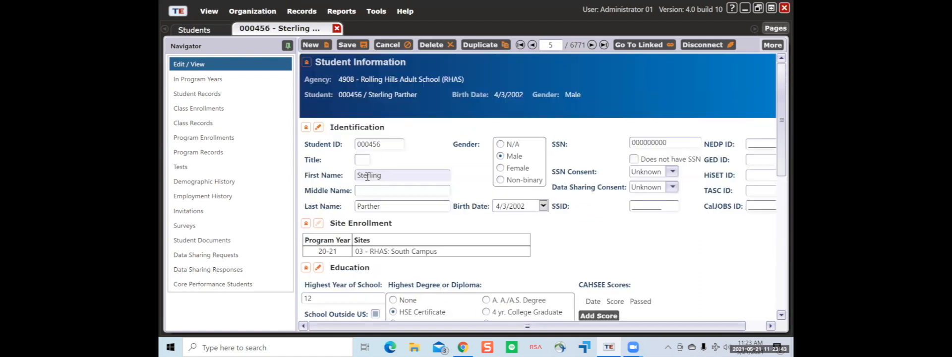
click(357, 46)
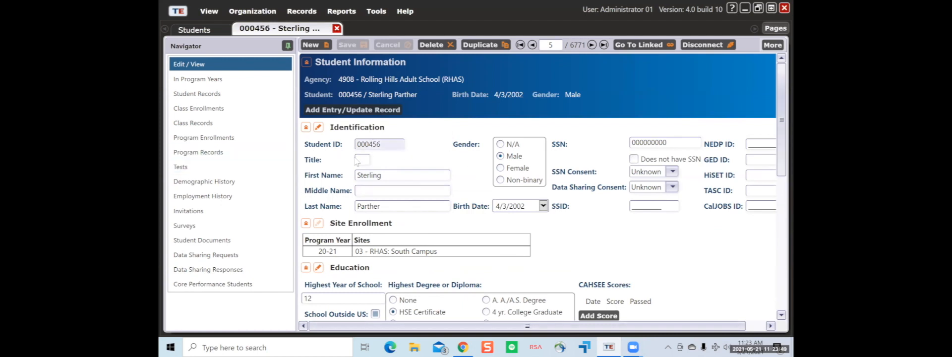
- Open the 7/1/2020 - 6/30/2021 program year and unlock Site Enrollment and Force Majeure
click(201, 79)
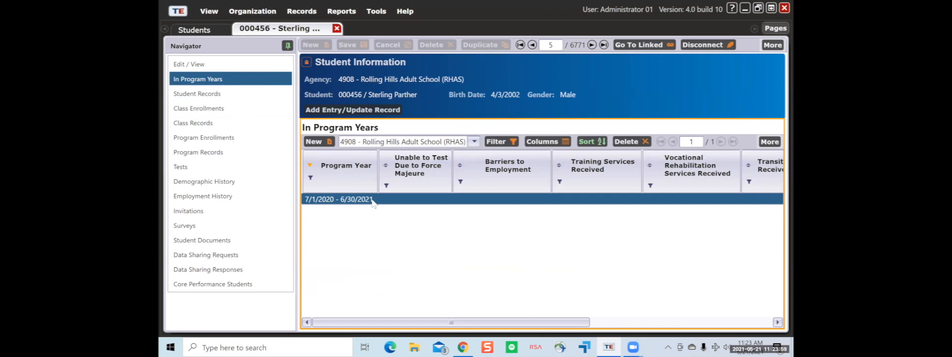
double_click(372, 199)
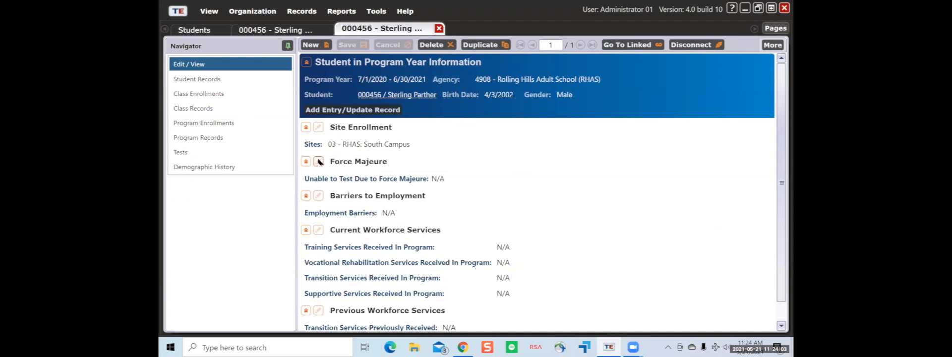
click(318, 127)
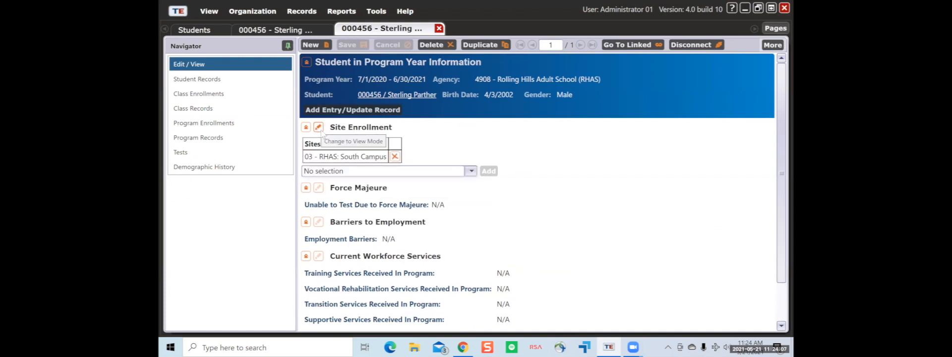
click(320, 189)
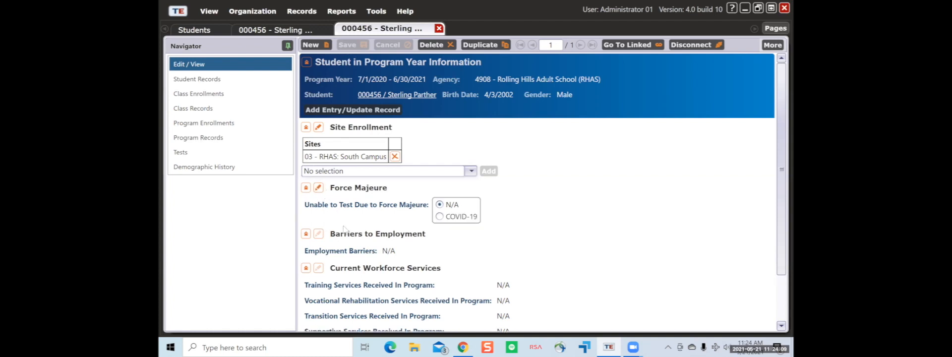
- Unlock Barriers to Employment, Current and Previous Workforce Services, then return to the program years list
scroll(322, 192, down, 1)
click(320, 178)
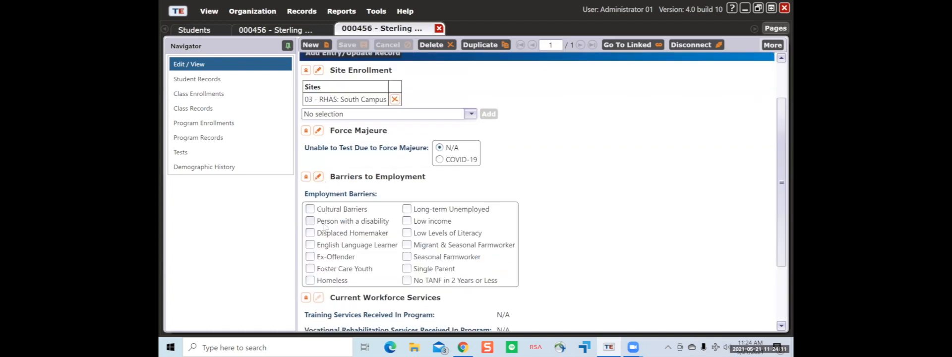
scroll(322, 204, down, 2)
click(319, 208)
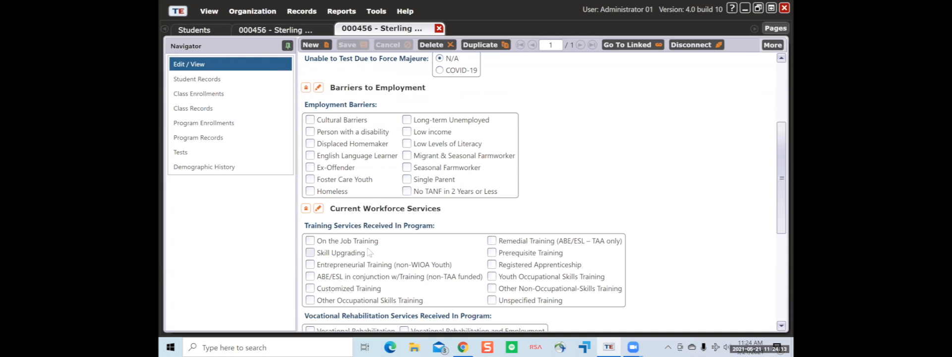
scroll(366, 248, down, 4)
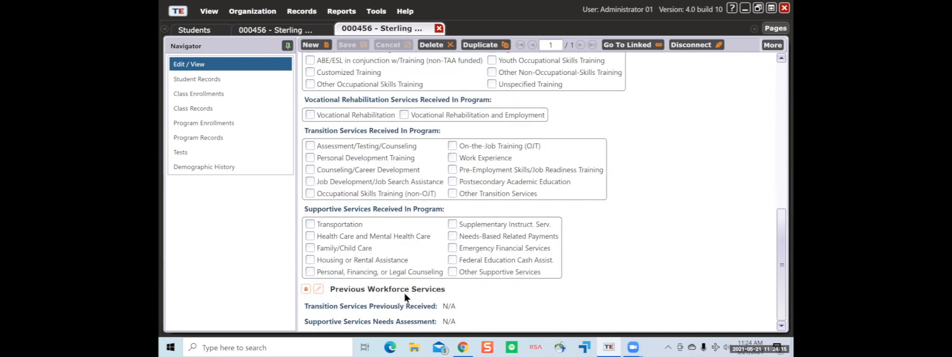
click(318, 289)
scroll(385, 260, down, 1)
scroll(384, 260, up, 4)
scroll(382, 260, up, 2)
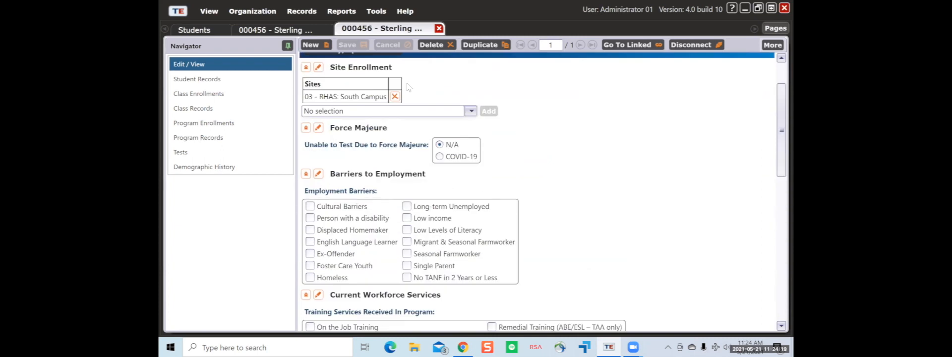
click(314, 31)
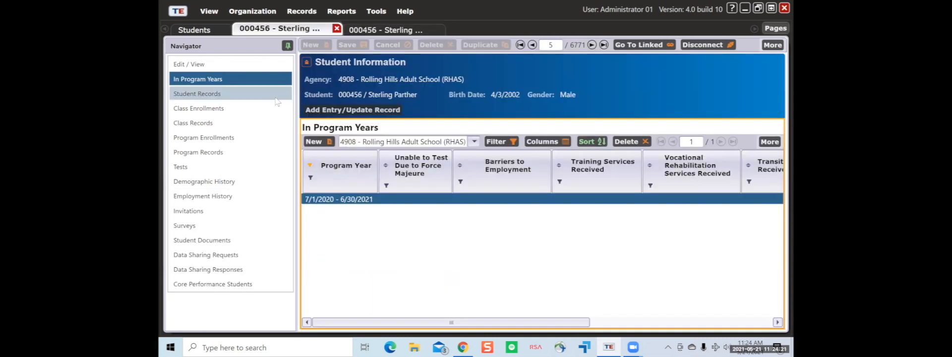
- Open the Intro to Lighting Retrofit (LEC) enrollment, unlock Status in Class, then show Class Records
click(276, 95)
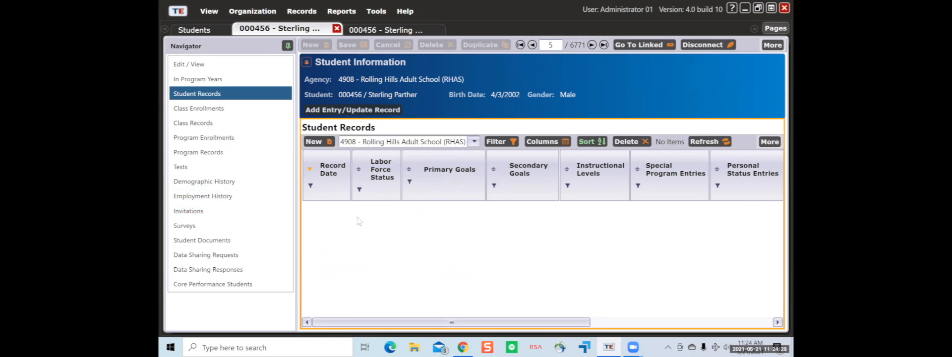
click(225, 112)
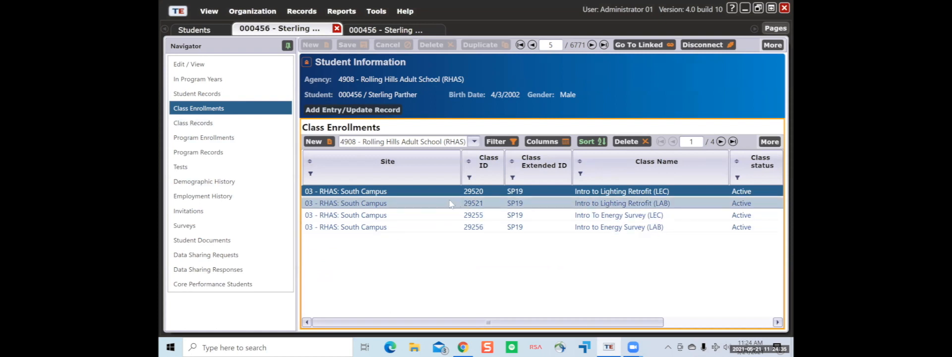
double_click(378, 192)
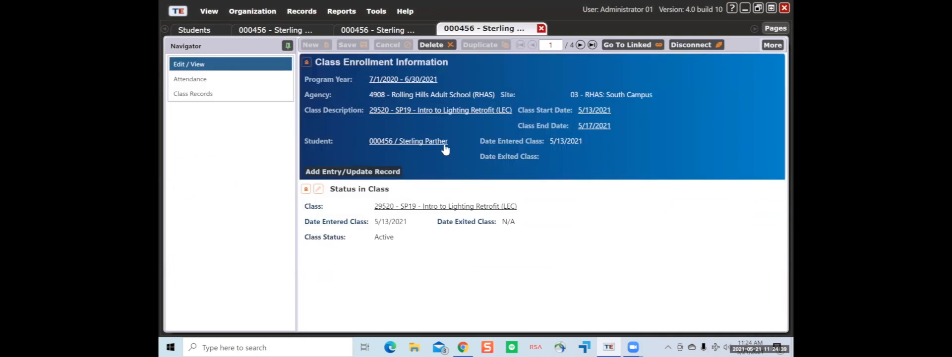
click(318, 189)
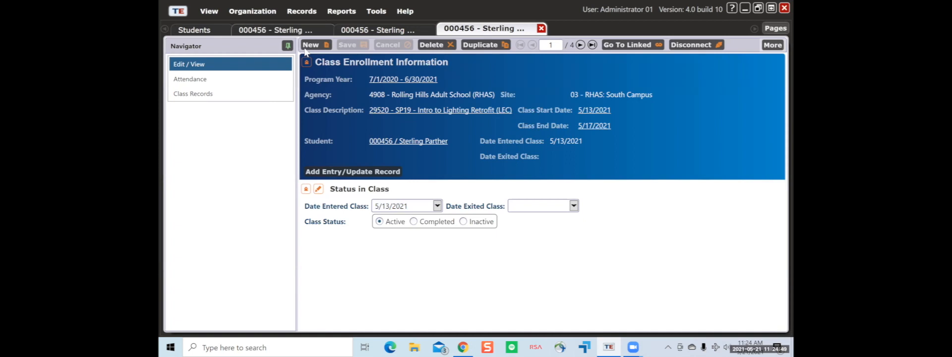
click(300, 31)
click(263, 123)
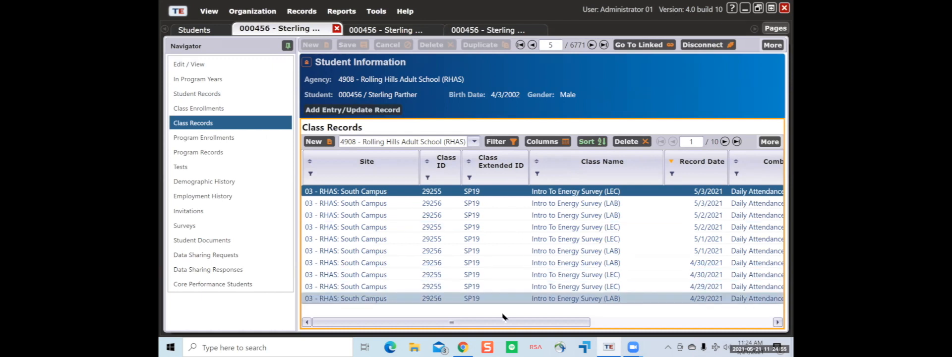
- Change the 5/3/2021 Intro To Energy Survey (LEC) daily attendance from 4 to 3 hours and save
drag(503, 323, 642, 345)
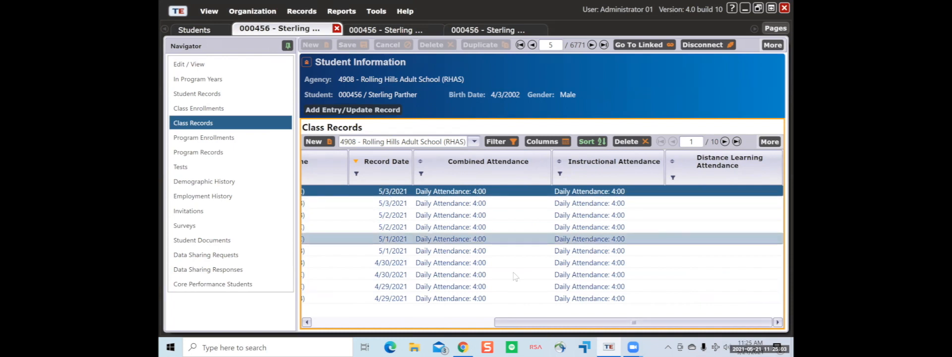
drag(514, 322, 331, 321)
double_click(398, 191)
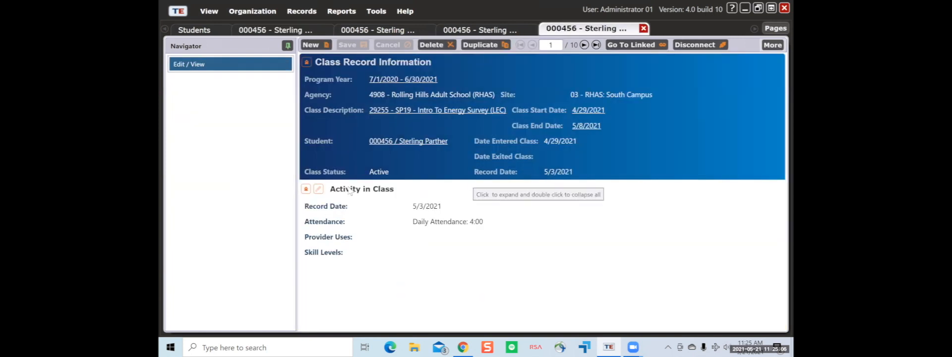
click(319, 189)
click(310, 247)
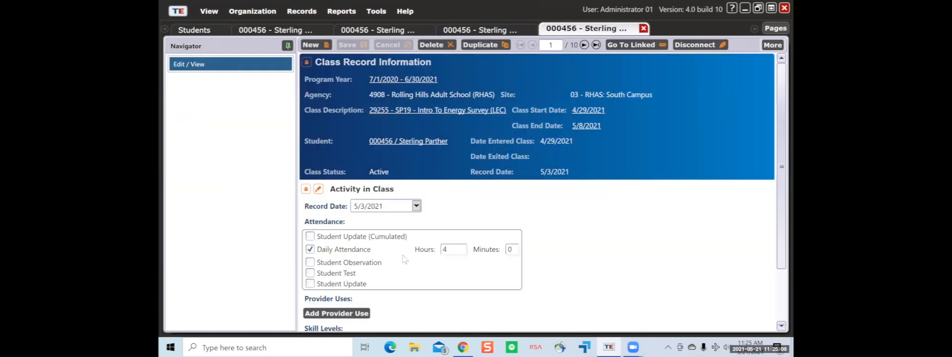
scroll(411, 250, down, 3)
double_click(459, 179)
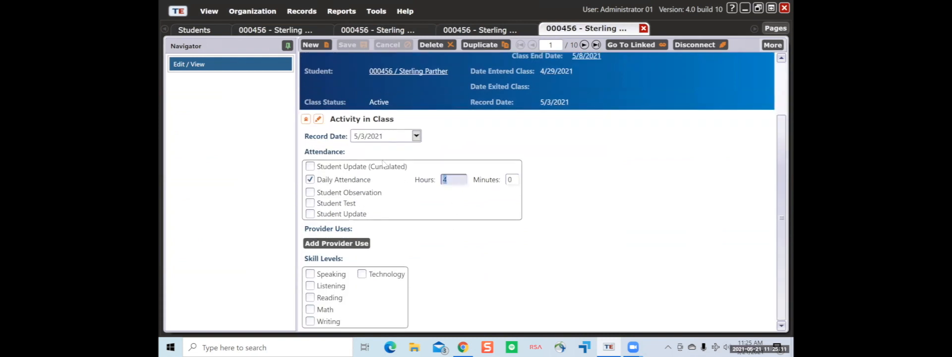
text(3)
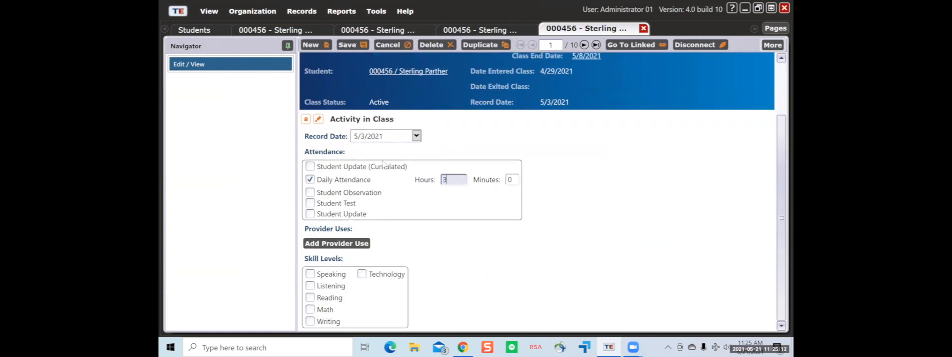
click(346, 46)
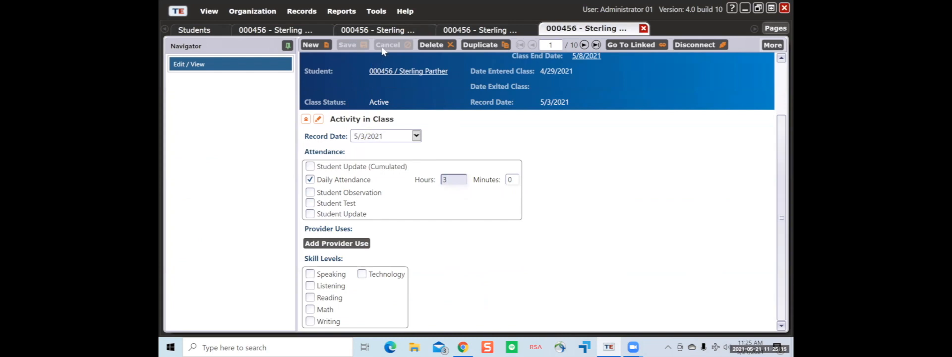
- Refresh the class records list to show the change, then view Program Enrollments
click(268, 30)
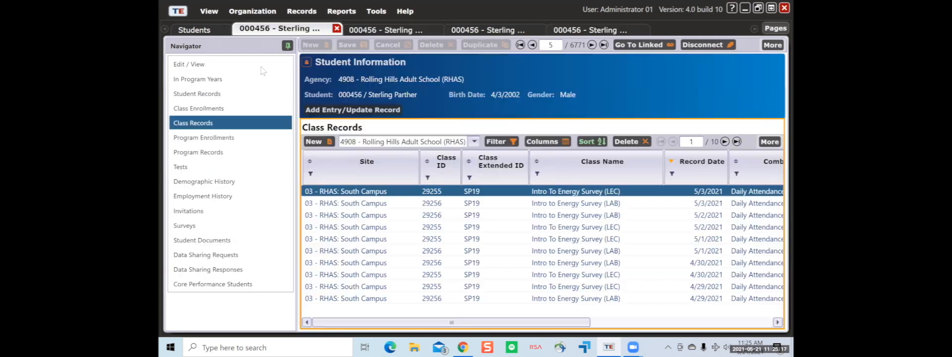
click(769, 142)
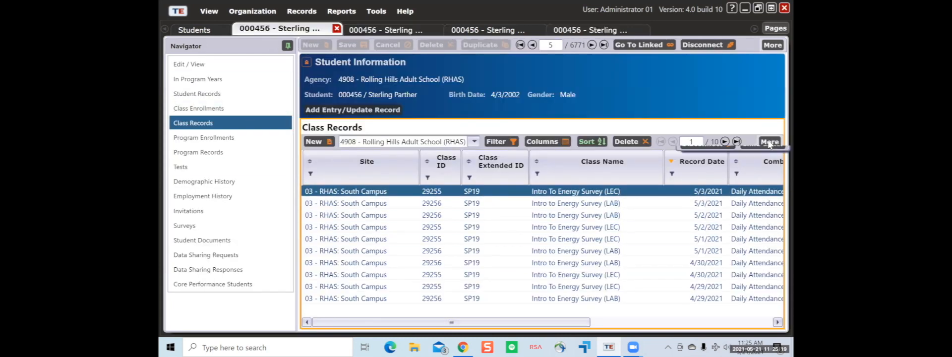
click(696, 157)
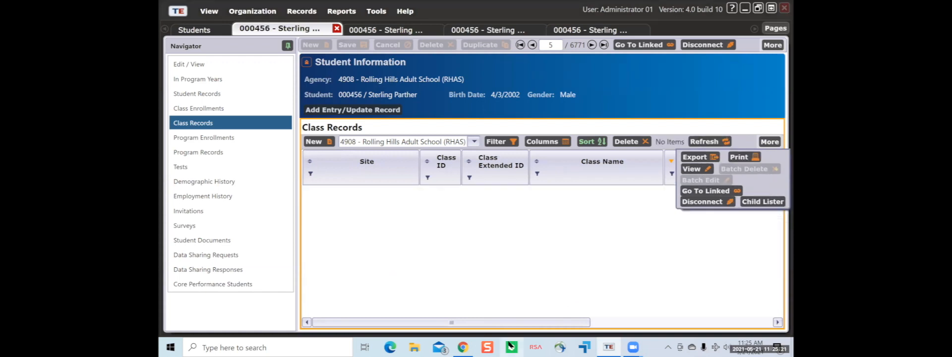
drag(521, 323, 602, 323)
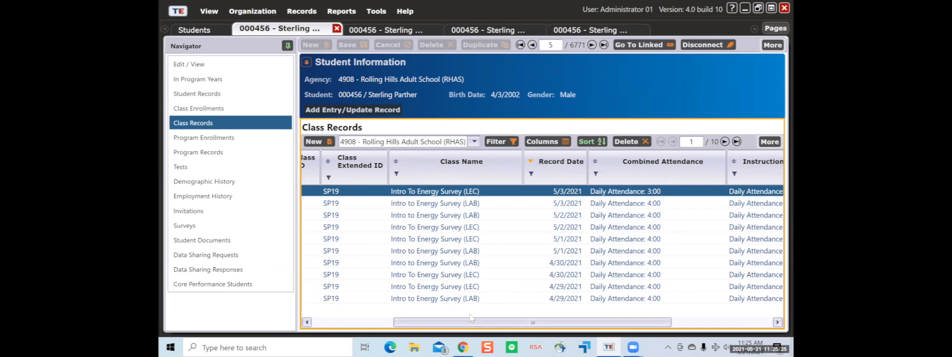
drag(532, 323, 452, 323)
click(211, 138)
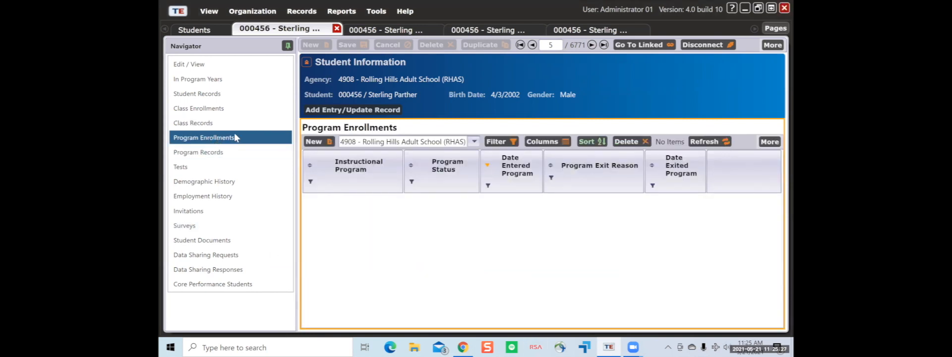
- Check the empty Program Records and Tests lists, then bring the program year tab forward with Ctrl+Tab
click(270, 157)
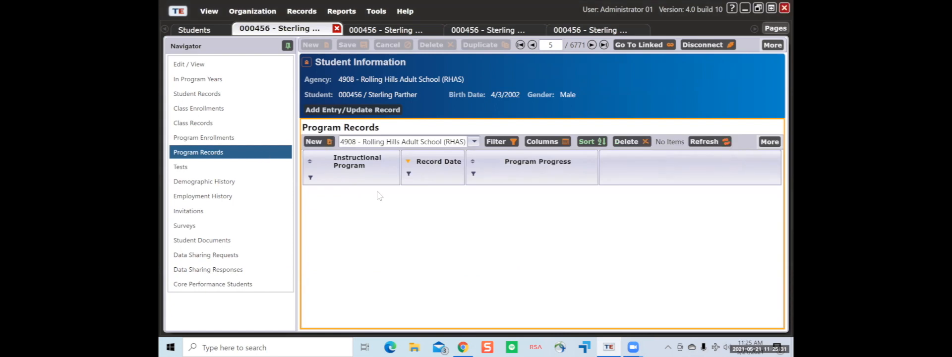
click(214, 168)
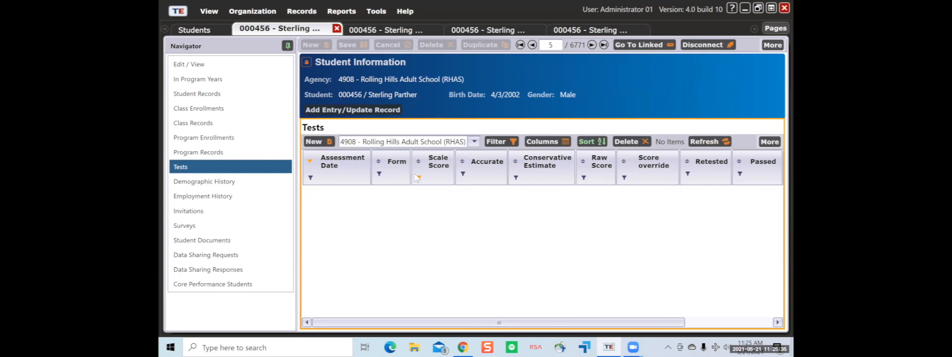
click(212, 31)
click(266, 31)
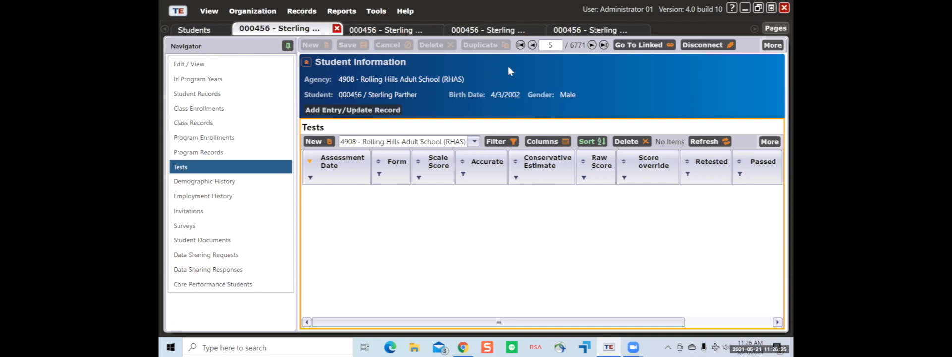
key(ctrl+Tab)
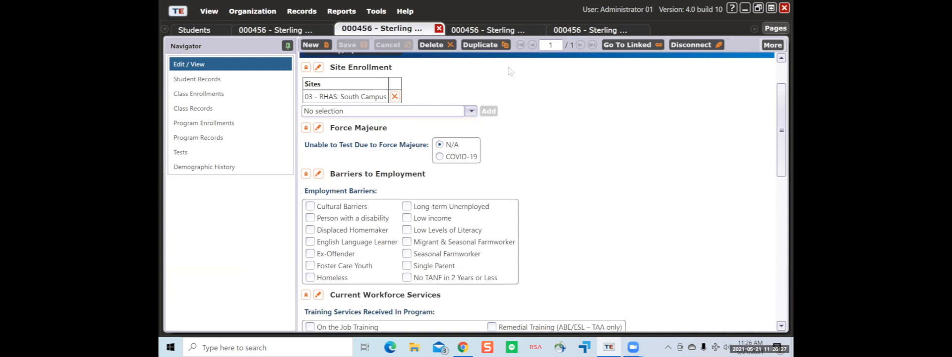
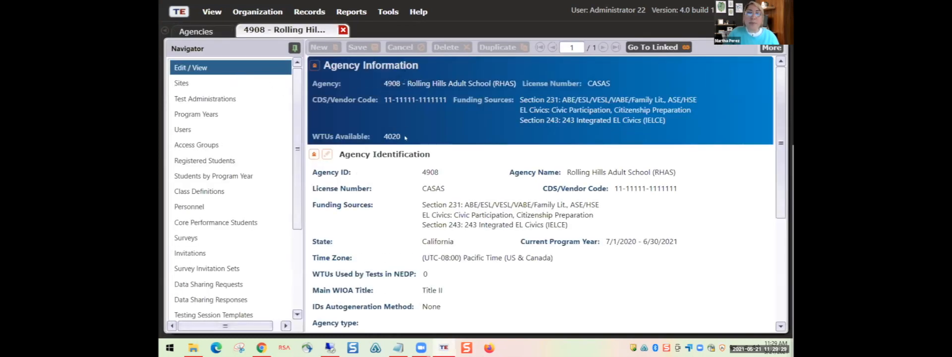
- Display Rolling Hills Adult School's eight sites, including North, East, South and West Campus
scroll(405, 139, down, 5)
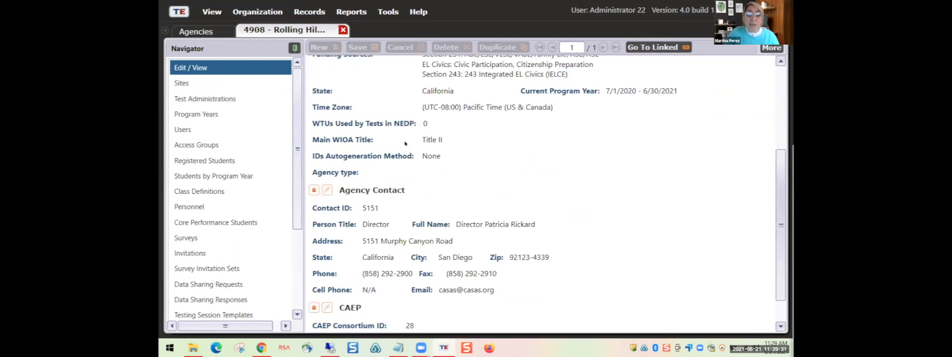
scroll(405, 143, down, 1)
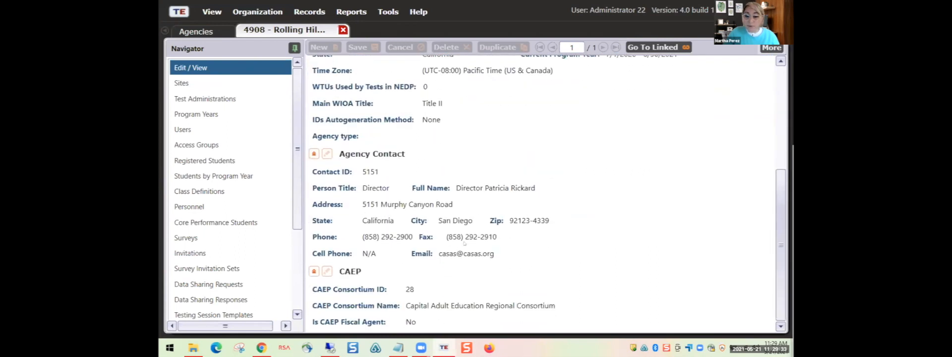
scroll(463, 243, up, 3)
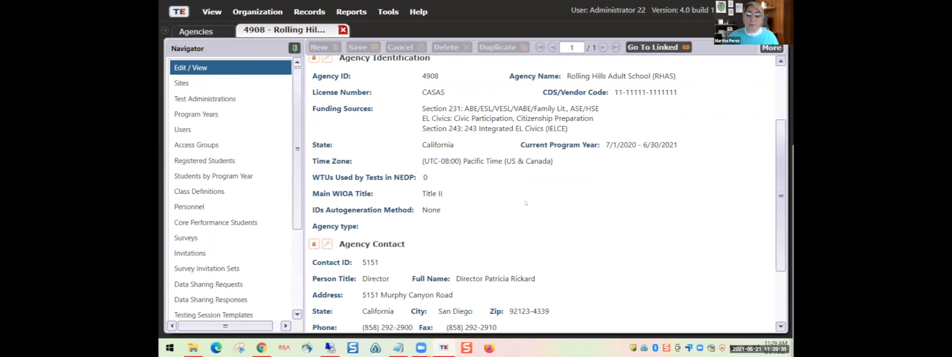
click(212, 69)
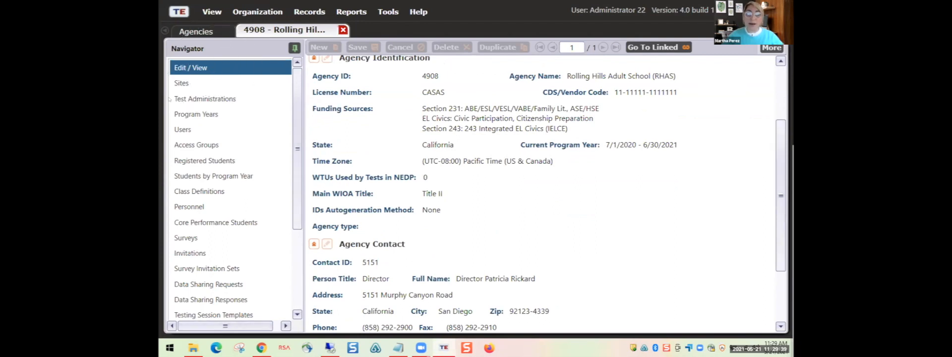
click(191, 49)
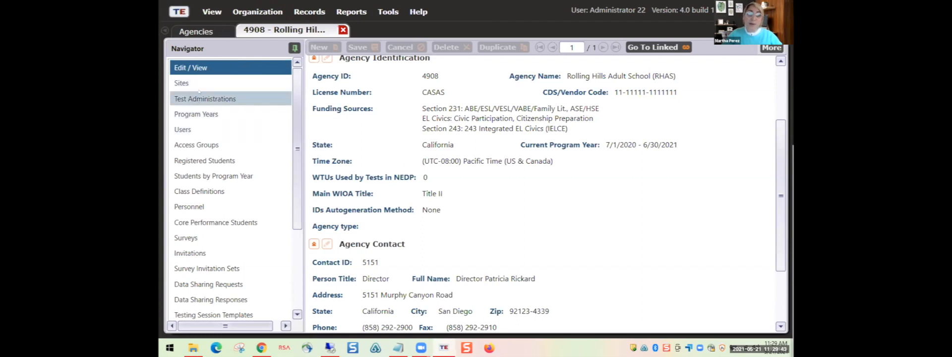
click(183, 85)
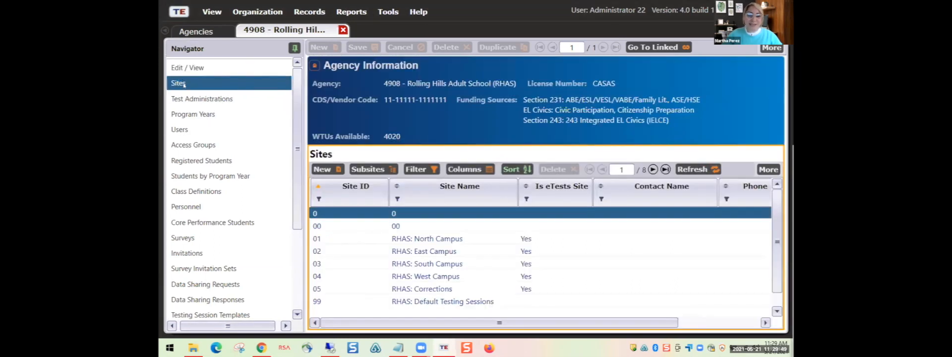
scroll(407, 258, down, 1)
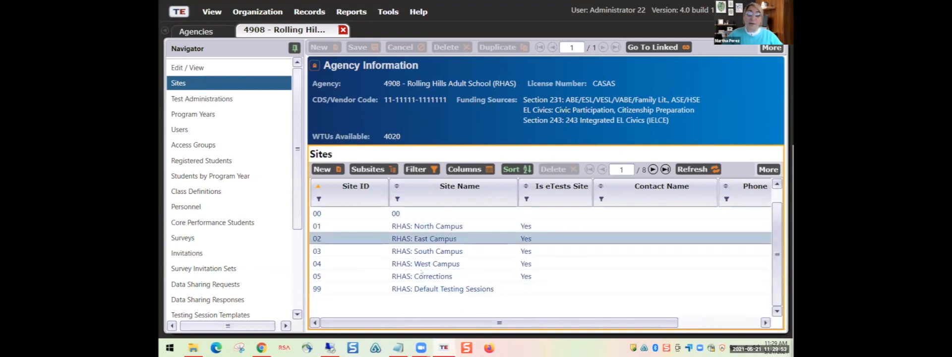
scroll(420, 274, up, 1)
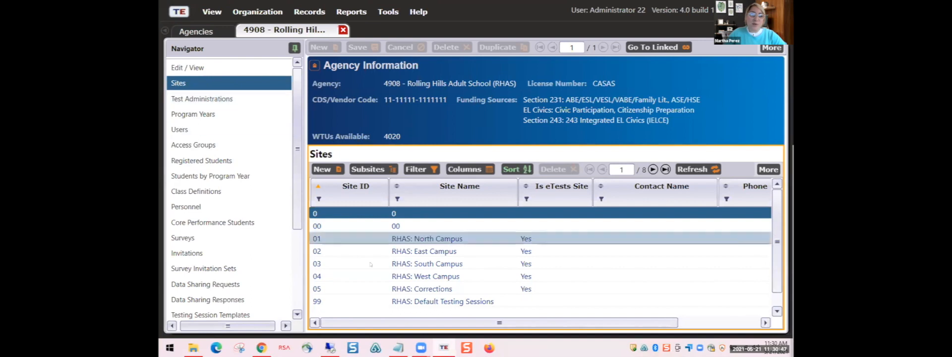
scroll(377, 243, down, 1)
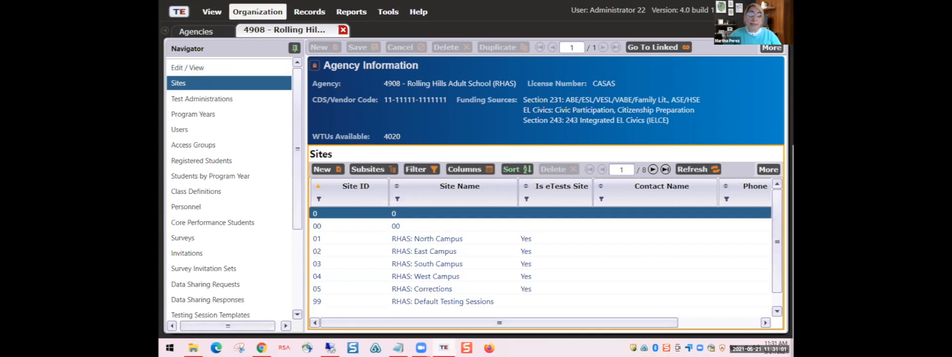
- Open the full Sites list from Organization > Sites and start a blank New Site form
click(257, 11)
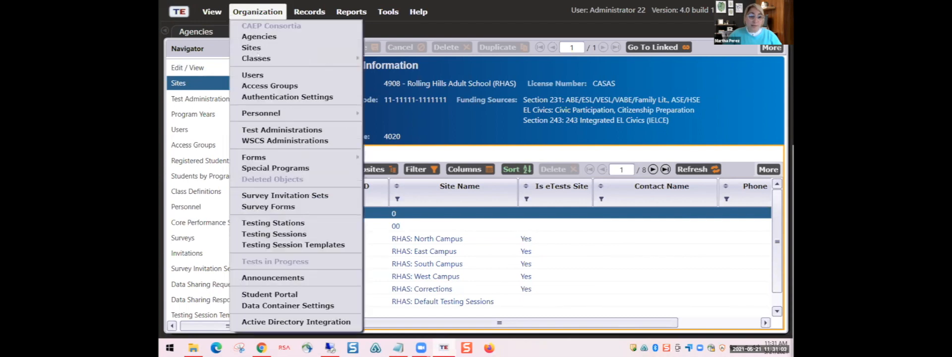
click(254, 48)
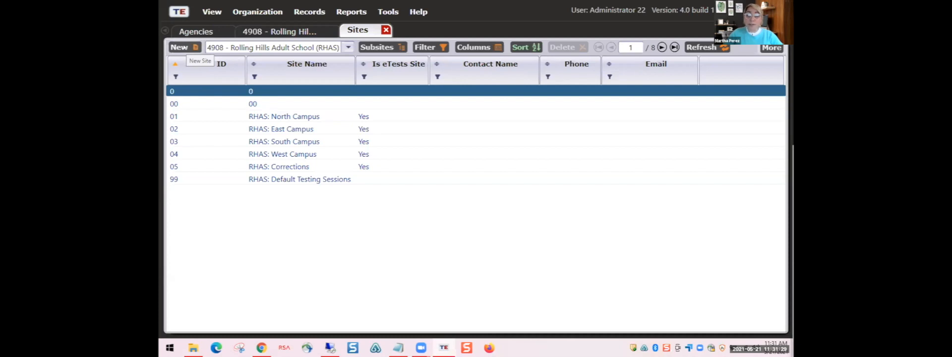
click(184, 47)
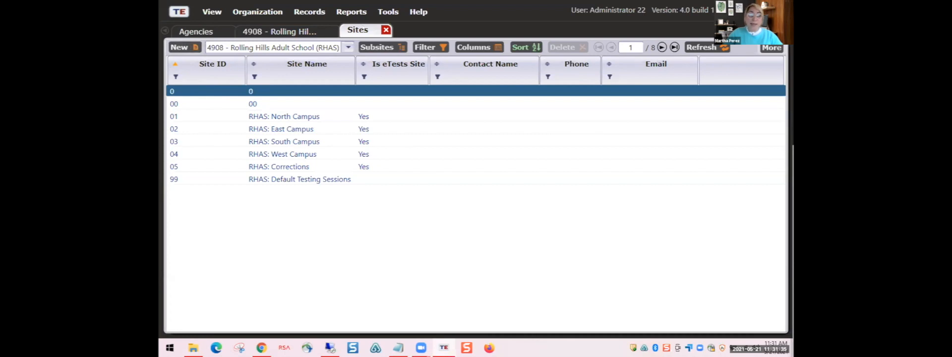
click(294, 32)
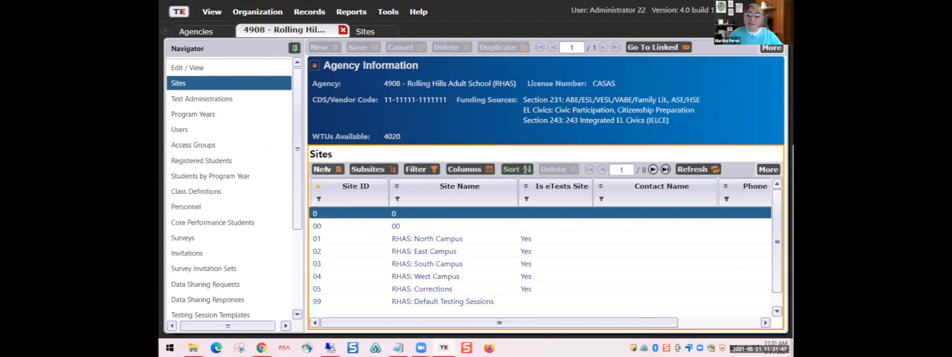
click(367, 31)
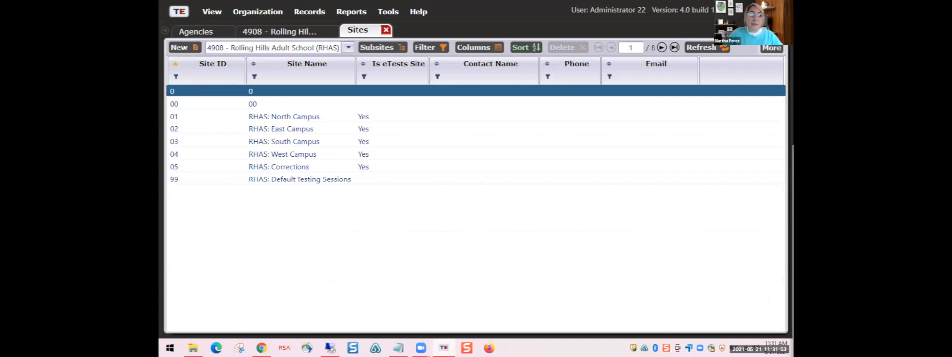
click(181, 47)
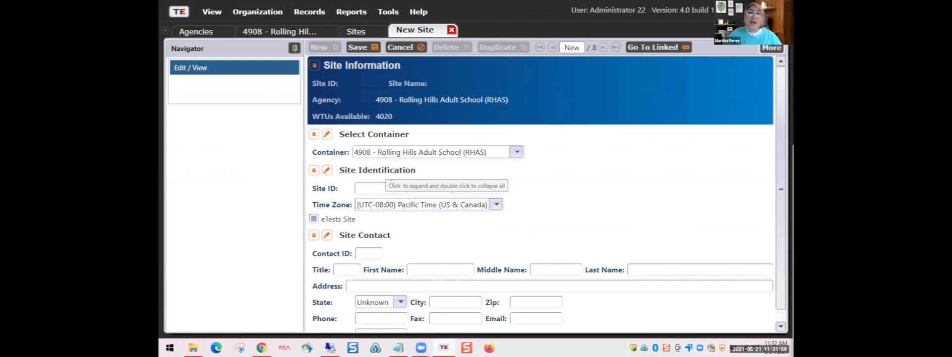
- Check the existing site IDs in the Sites list, noting the last one is 99
click(376, 183)
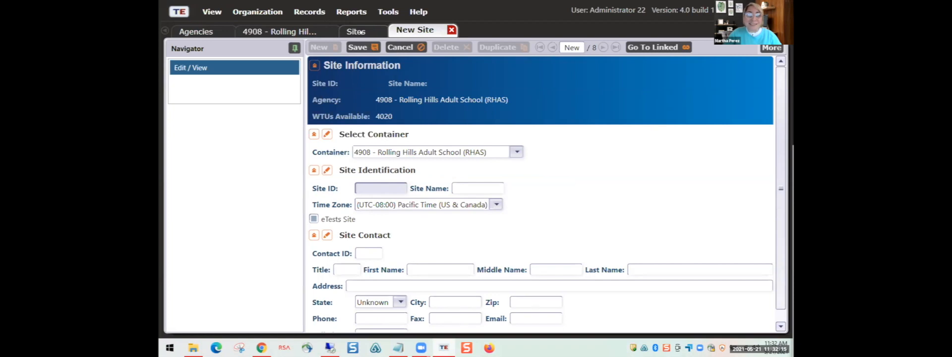
click(356, 31)
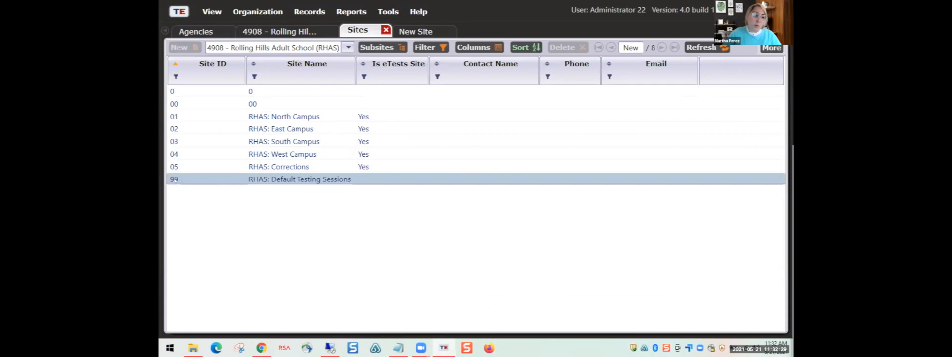
click(195, 178)
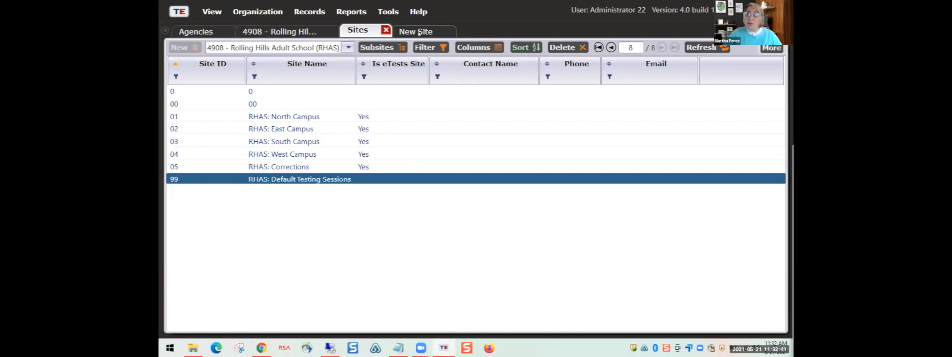
click(419, 31)
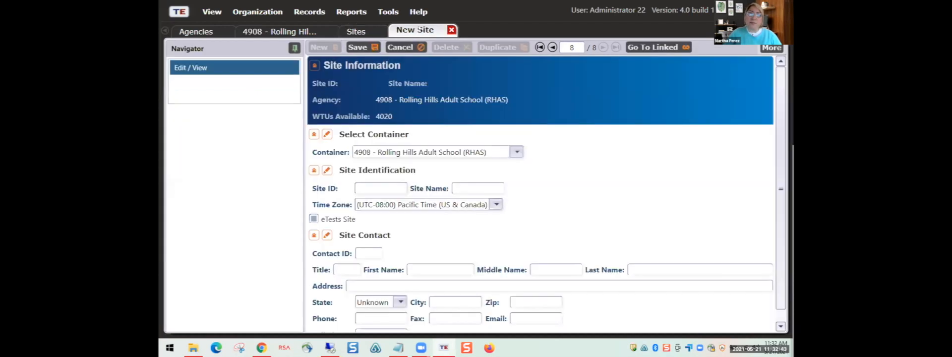
- Enter Site ID 06 on the New Site form and review how existing sites are named
click(370, 188)
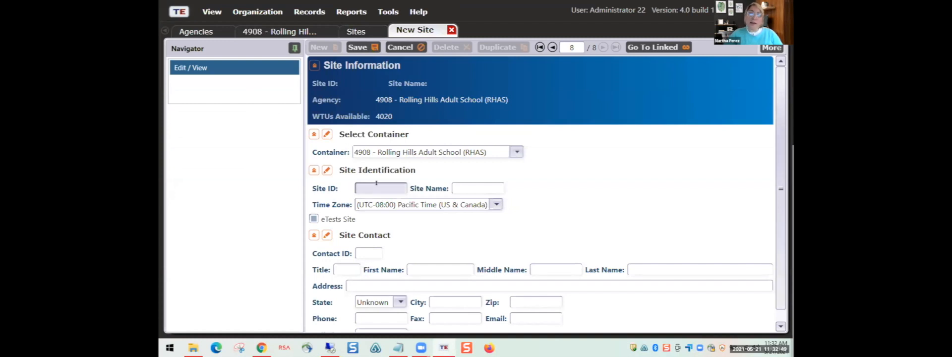
text(06)
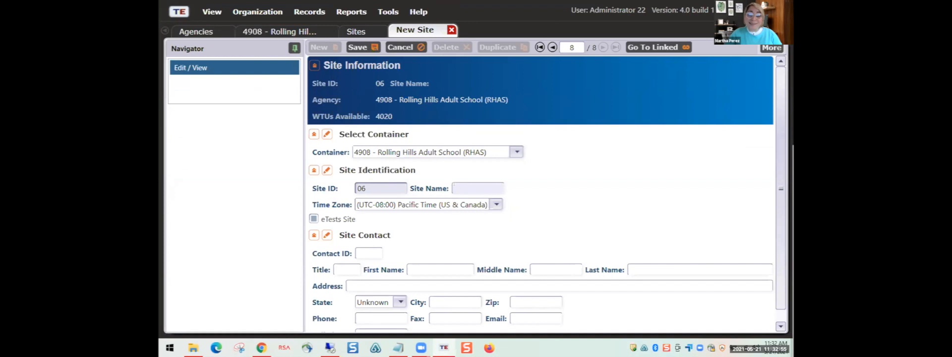
click(460, 186)
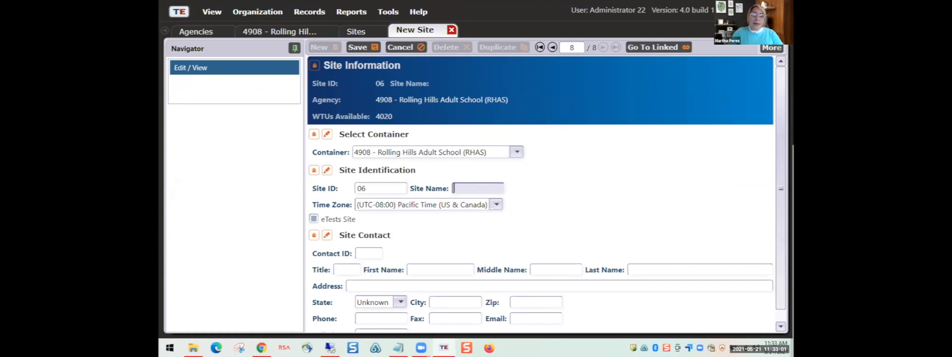
click(361, 28)
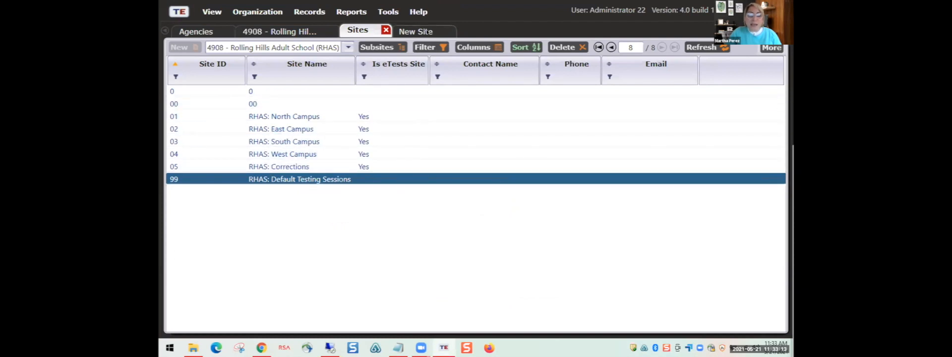
click(425, 31)
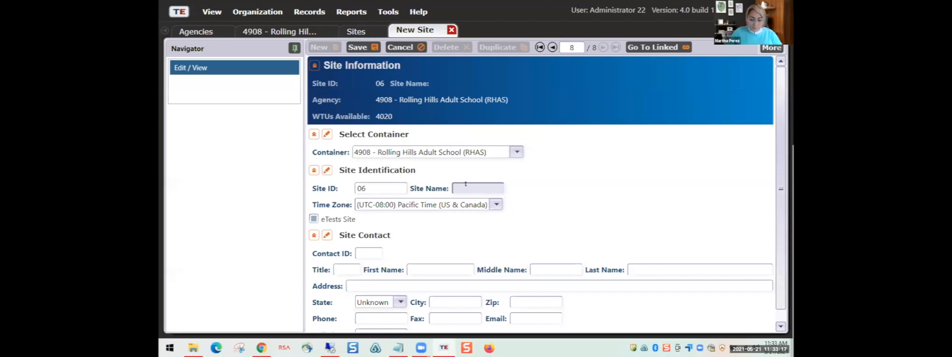
- Name the site 'RHAS: Southwestern Campus', keep Pacific Time, and mark it as an eTests Site
text(RHAS)
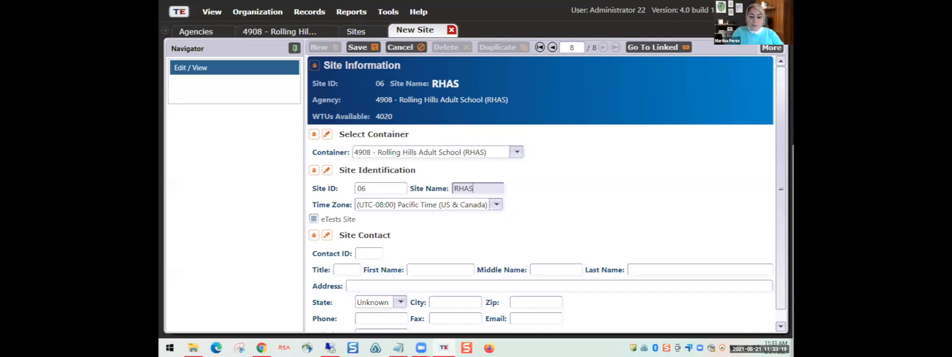
text(: Southwestern Campus)
scroll(429, 220, down, 1)
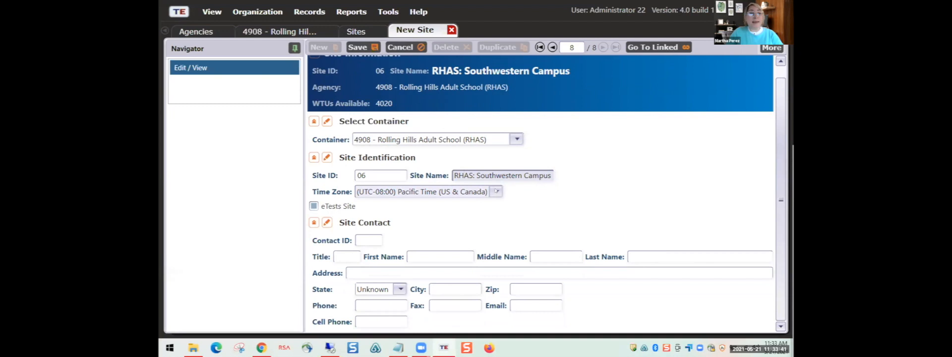
click(496, 192)
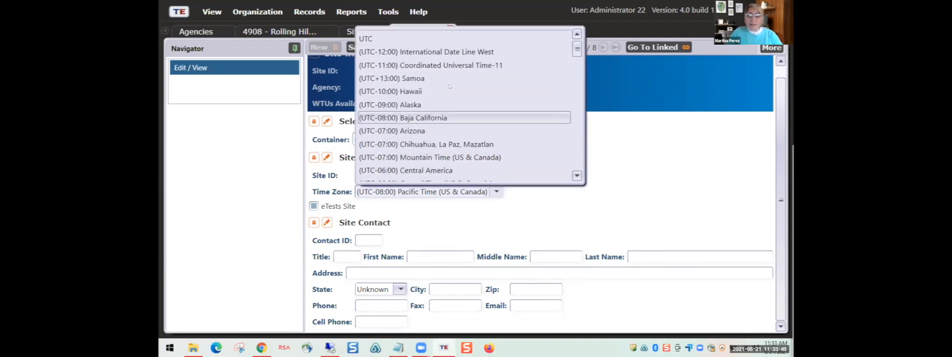
click(607, 140)
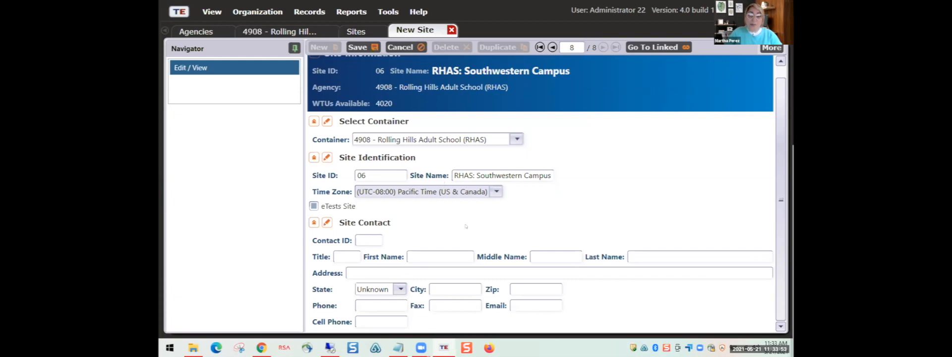
click(315, 209)
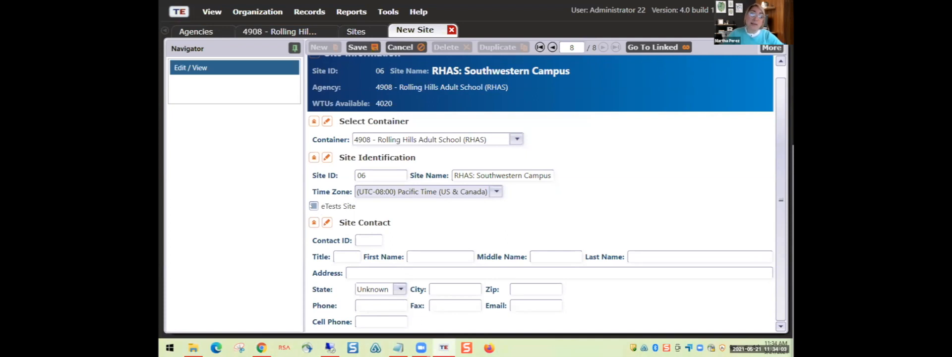
click(313, 205)
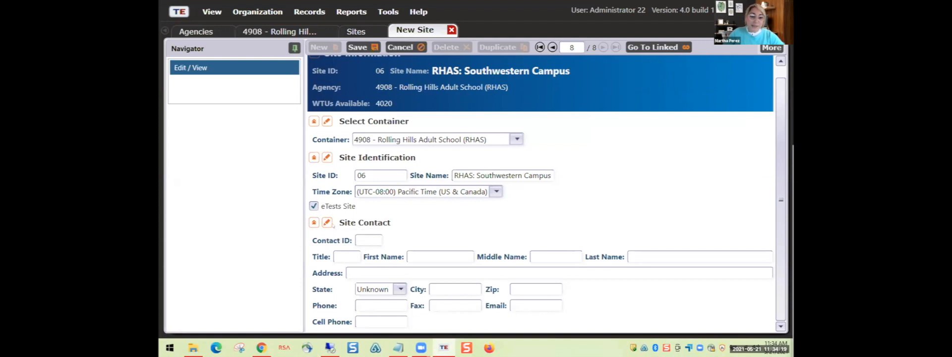
- Enter the site contact's first and last name and street address, then save site 06
click(420, 256)
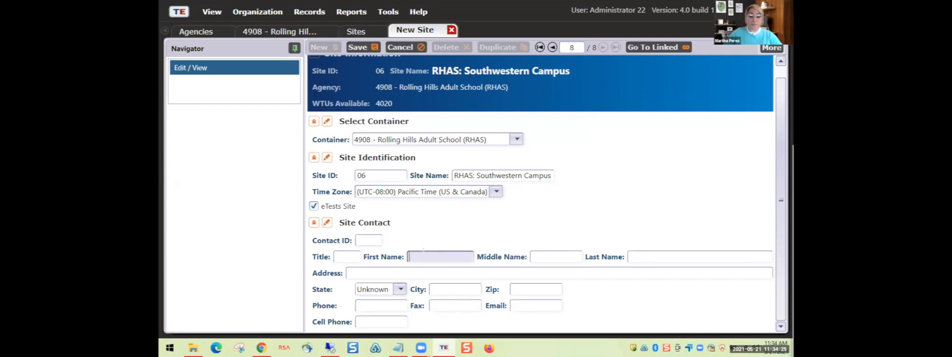
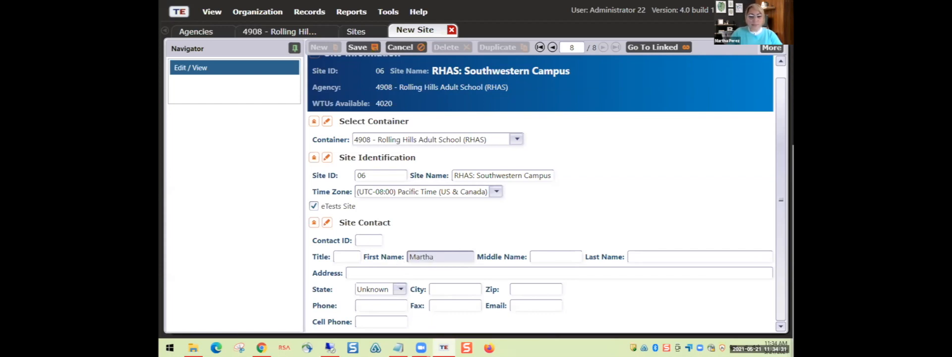
key(Tab)
key(Tab)
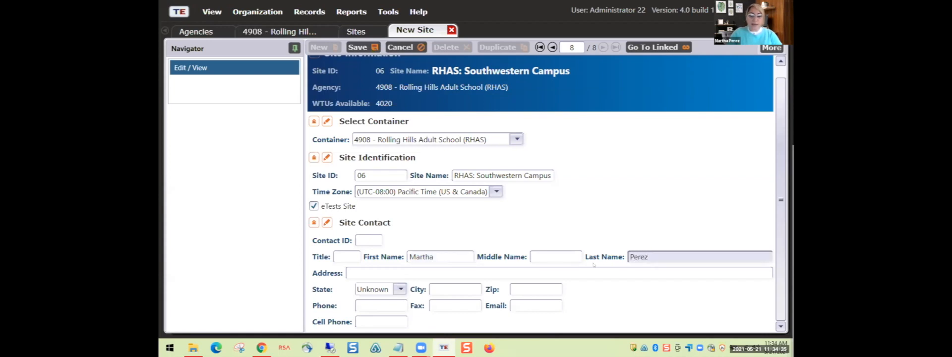
click(444, 270)
text(123)
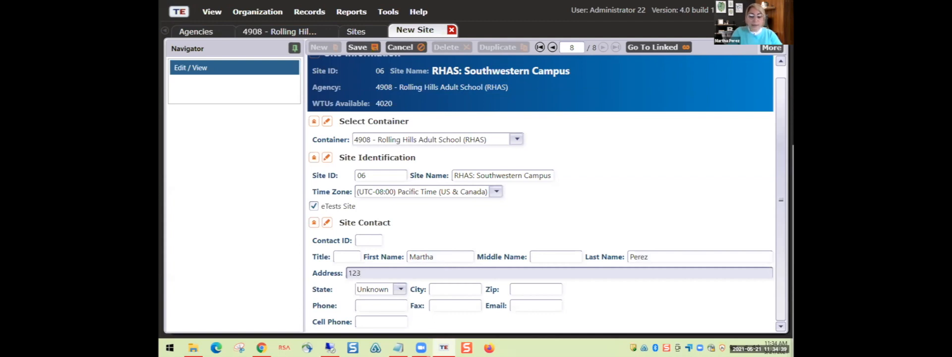
text( Main St)
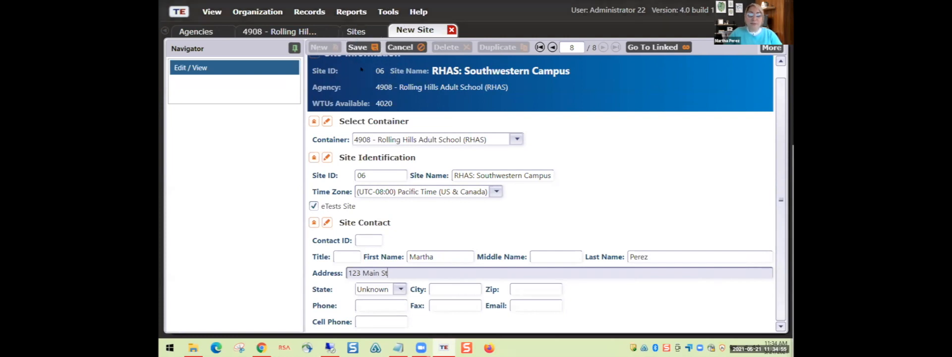
click(361, 45)
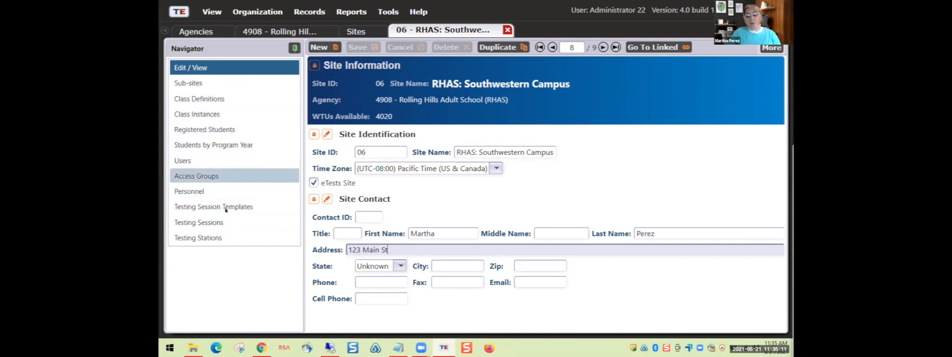
- View Southwestern Campus's empty sub-sites, then its Class Definitions list
click(197, 87)
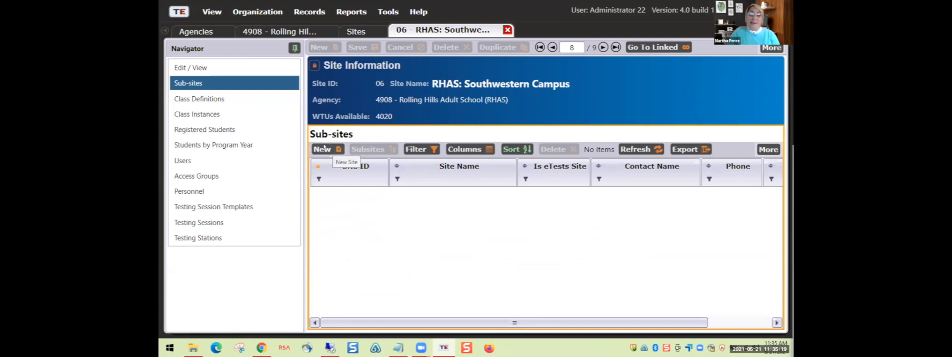
click(218, 104)
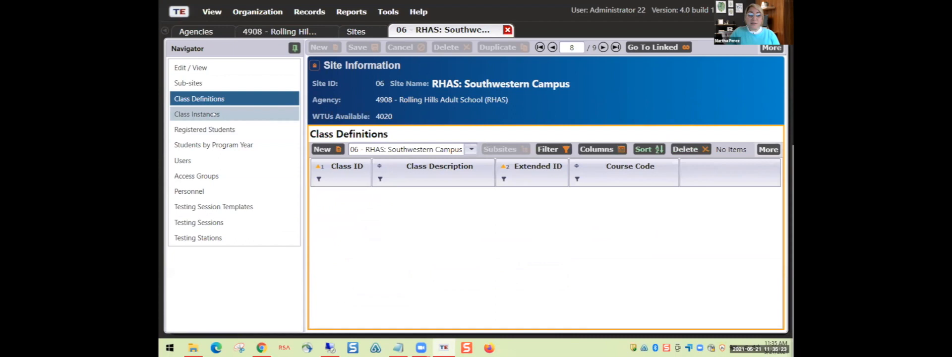
- Check the site's class instances, then return to the Sites list now showing site 06
click(214, 114)
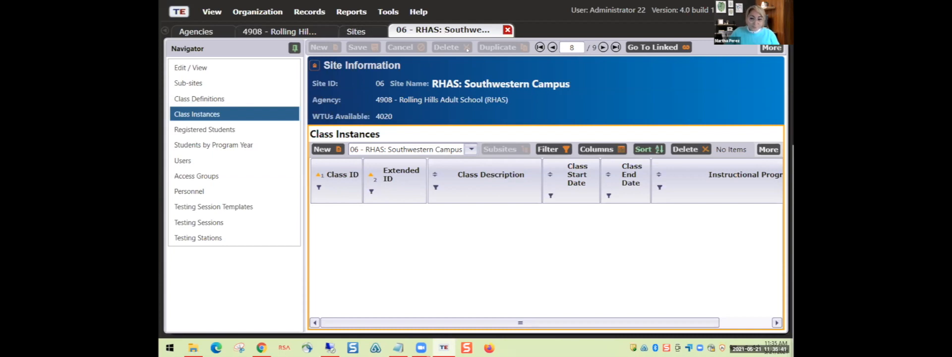
click(363, 32)
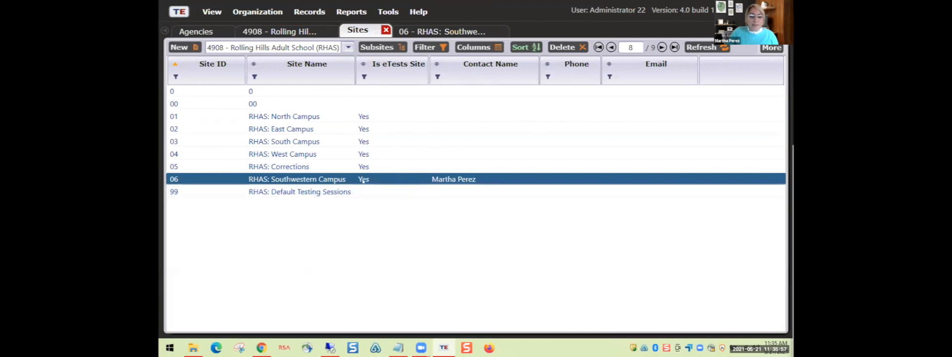
- From the nine-site Sites list, bring up the TE application menu
click(182, 177)
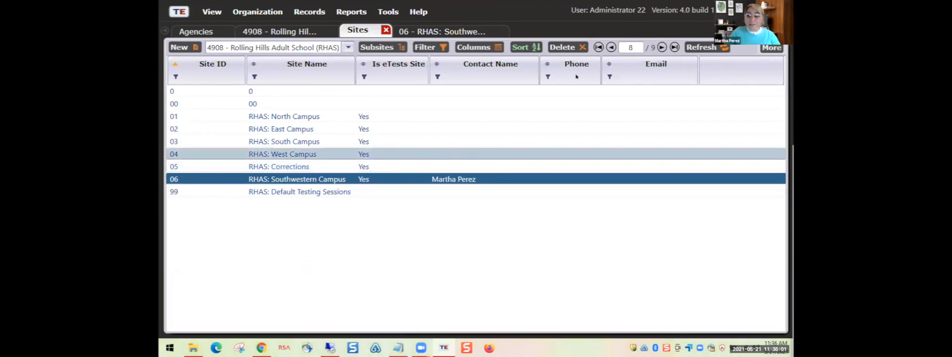
key(ctrl)
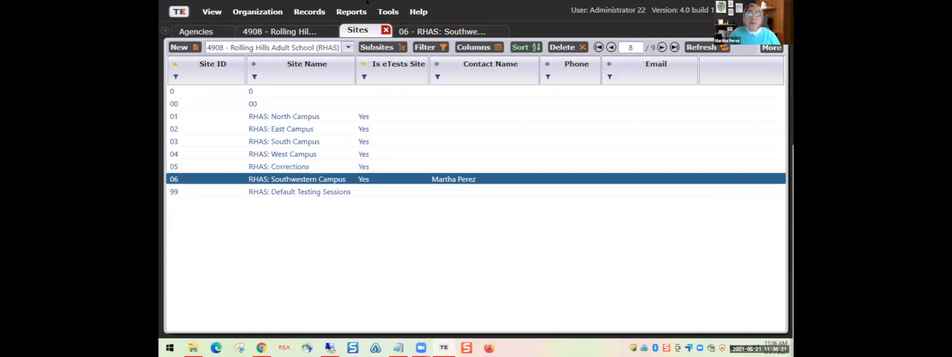
click(181, 13)
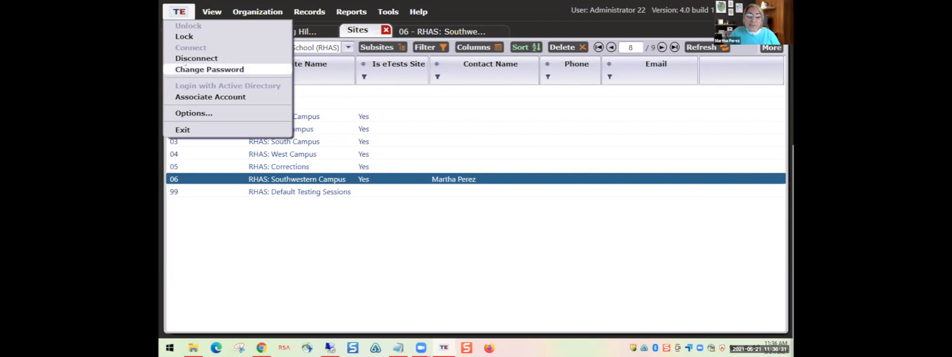
- Review the On Start and Edit / View options, keeping Name Options Unchanged, and close Options
click(207, 114)
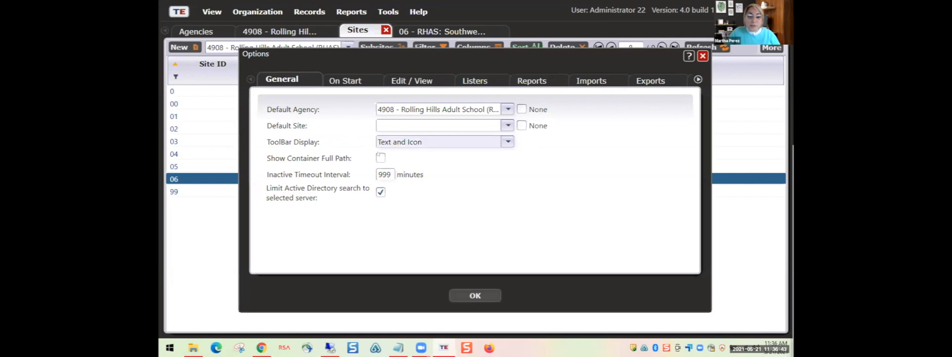
click(354, 80)
click(421, 79)
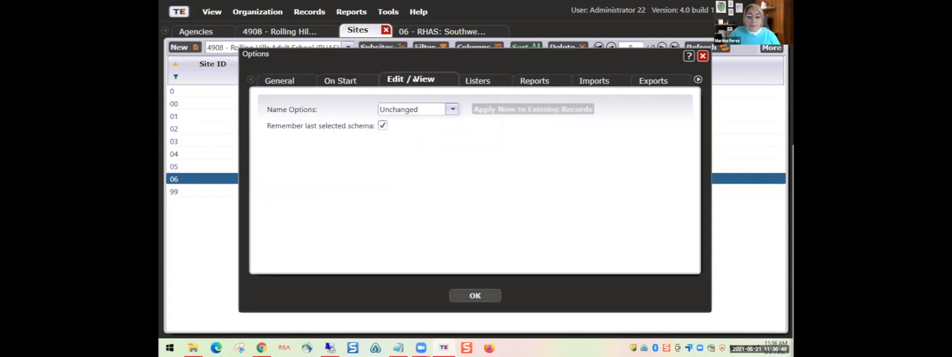
click(450, 109)
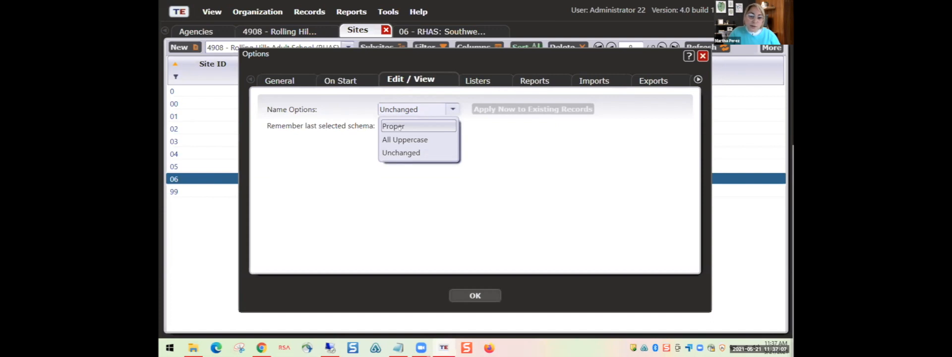
click(393, 153)
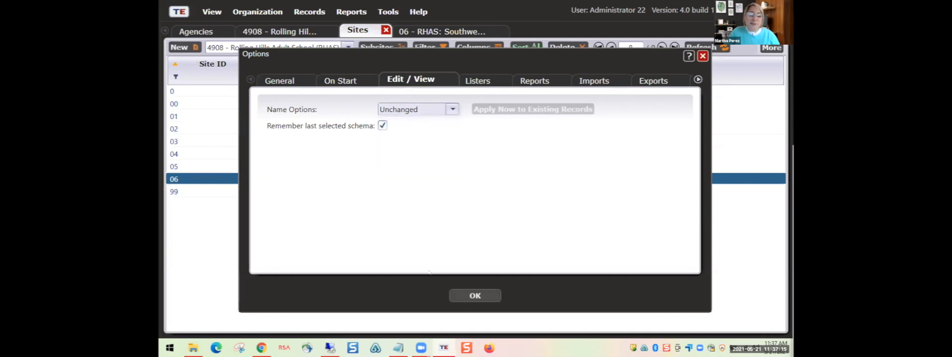
click(474, 295)
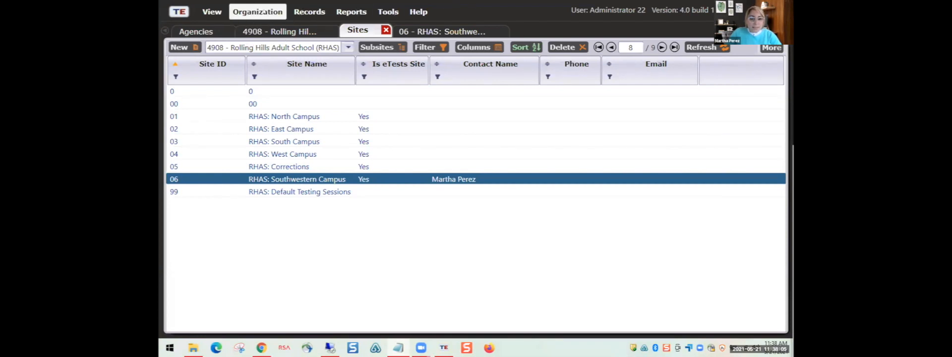
- Open Organization > Classes > Definitions, listing 2749 classes, and start a new class definition
click(241, 6)
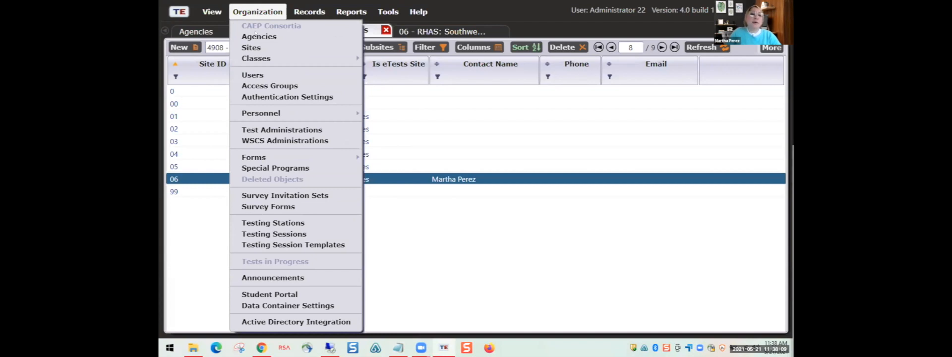
mouse_move(256, 58)
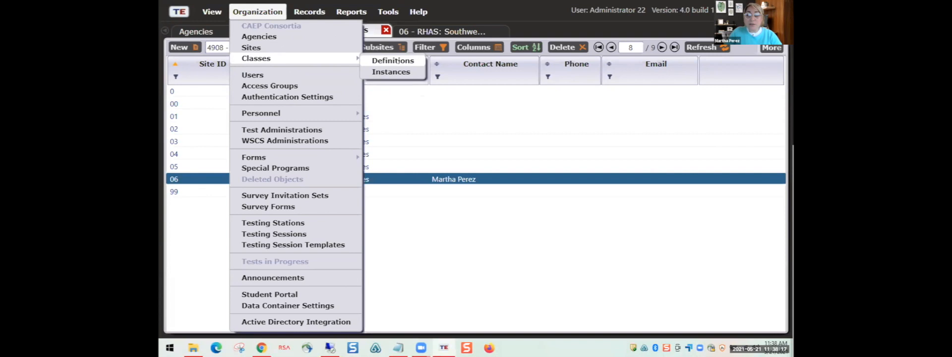
click(396, 60)
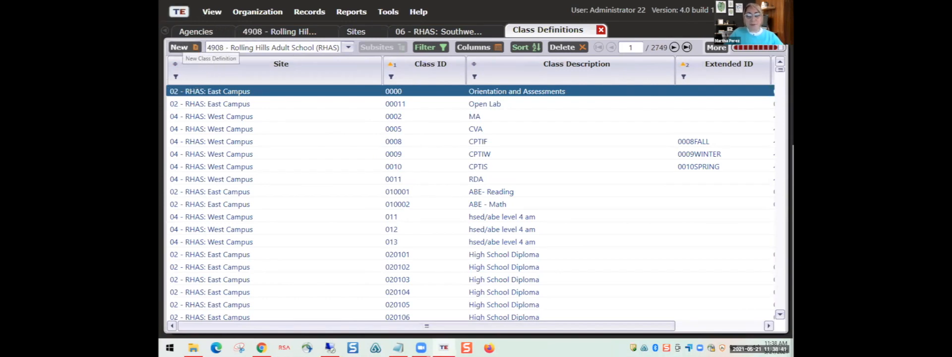
click(179, 47)
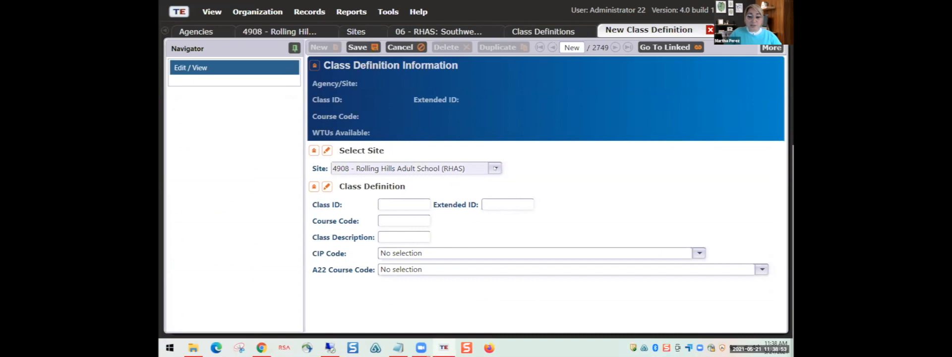
- Pick 06 - RHAS: Southwestern Campus from the Site list for the new class definition
click(495, 169)
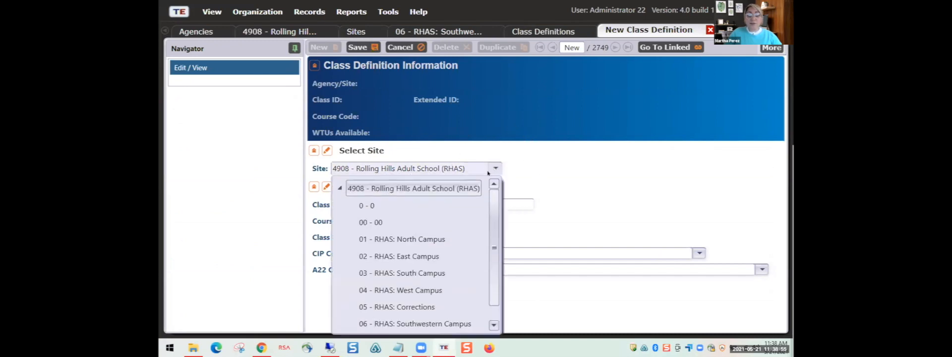
drag(495, 195, 494, 173)
key(ctrl)
key(ctrl)
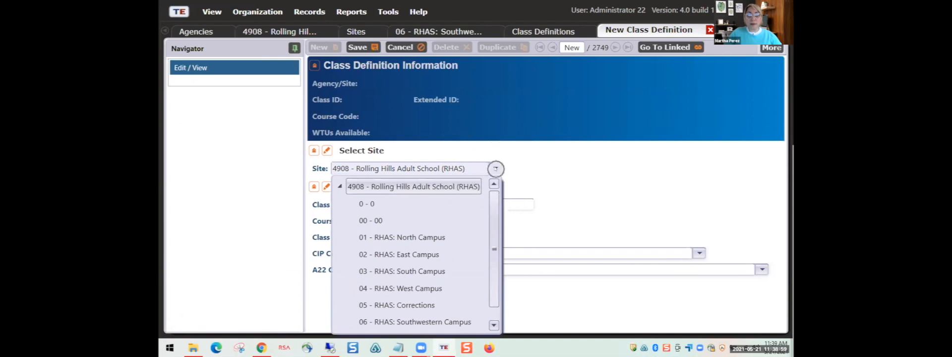
drag(494, 205, 489, 250)
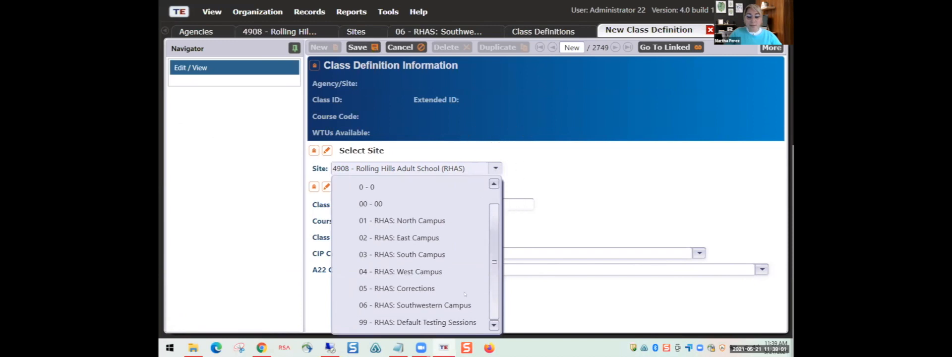
key(ctrl)
key(ctrl)
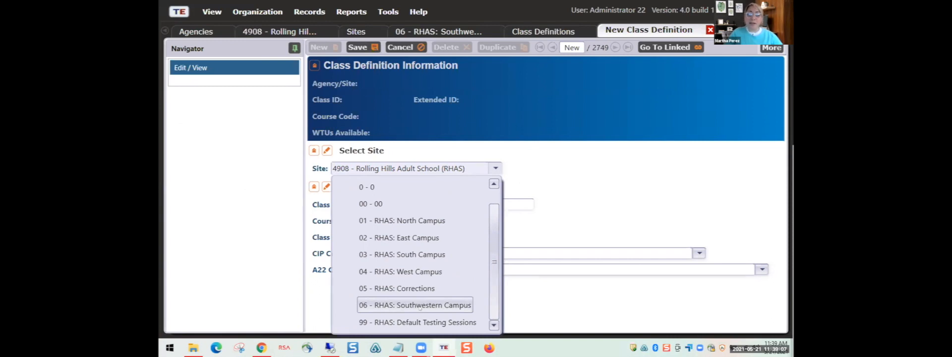
click(419, 306)
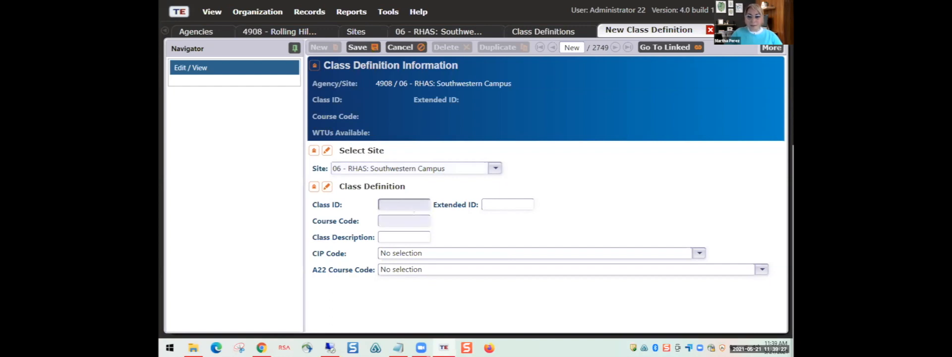
- Enter Class ID 123456, then move through the Extended ID, Course Code and Class Description fields
text(123456)
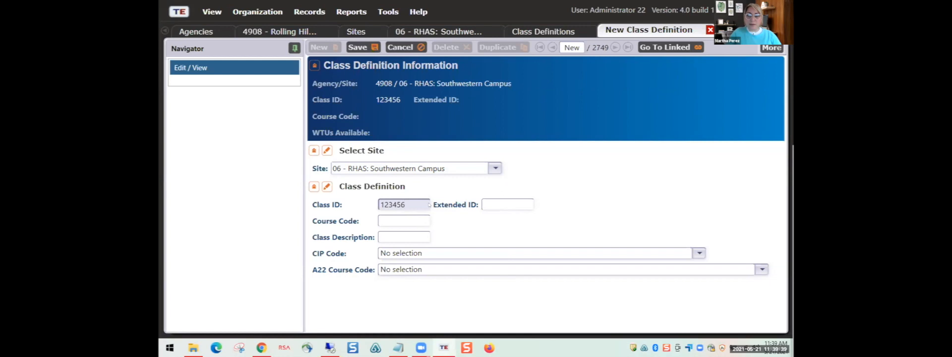
click(504, 205)
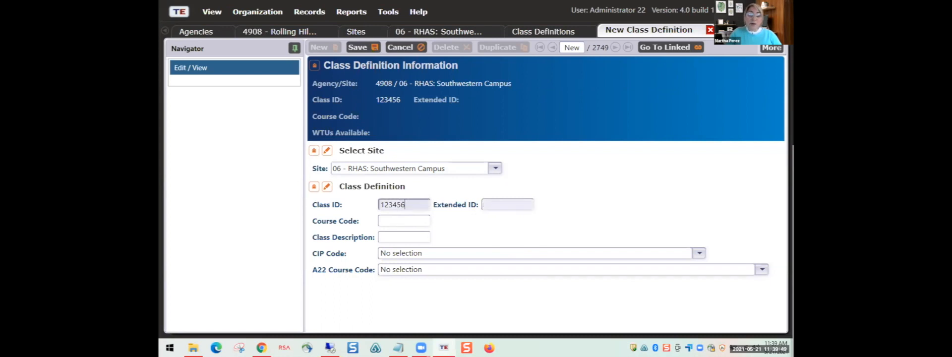
click(490, 200)
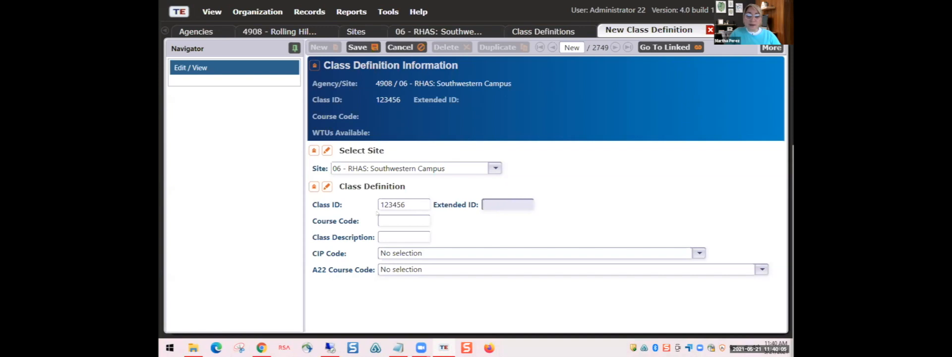
click(389, 220)
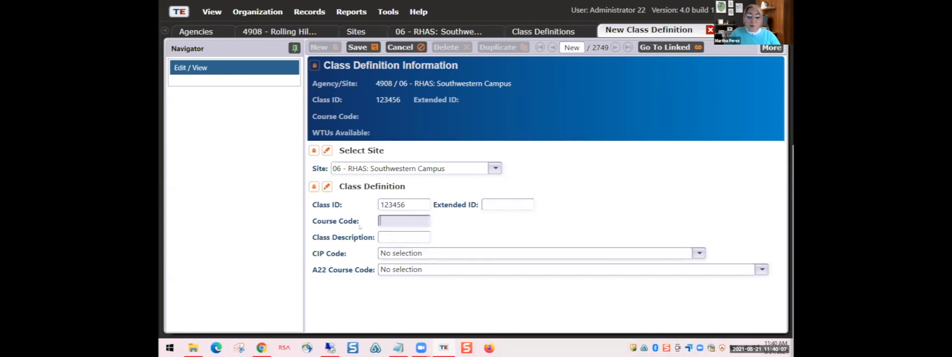
click(402, 235)
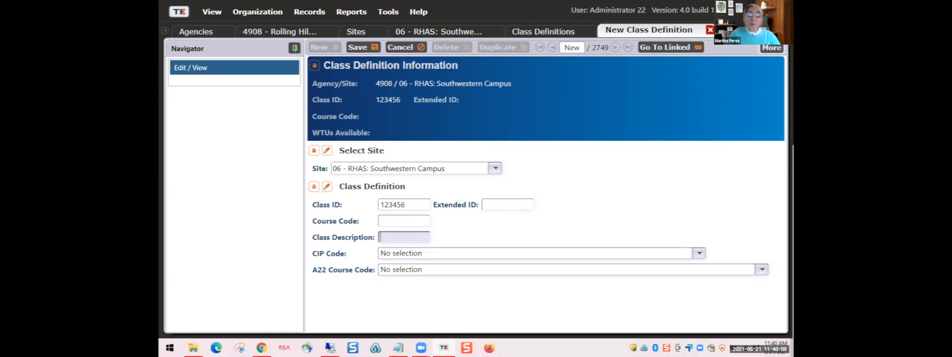
click(396, 220)
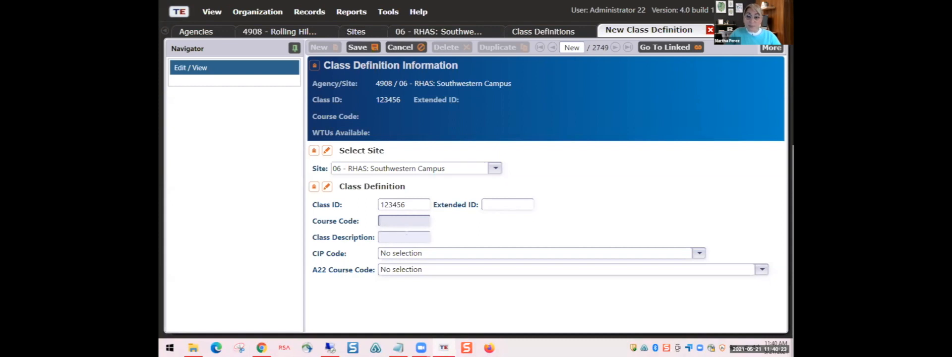
- Type the class description and correct its typos so it reads 'ESL Intermediate Morning'
click(406, 234)
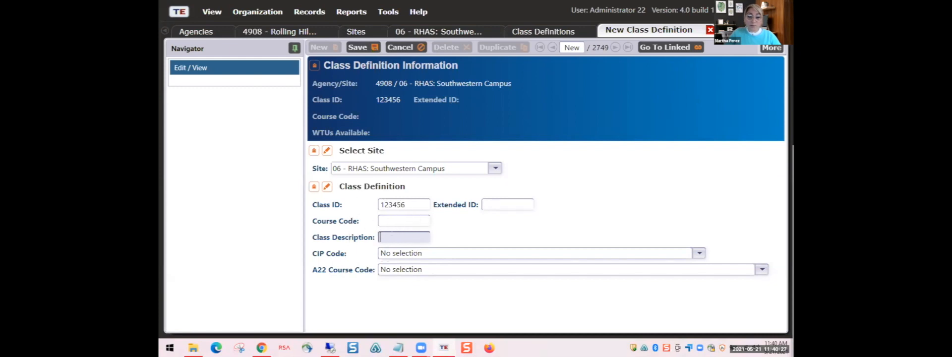
text(ES)
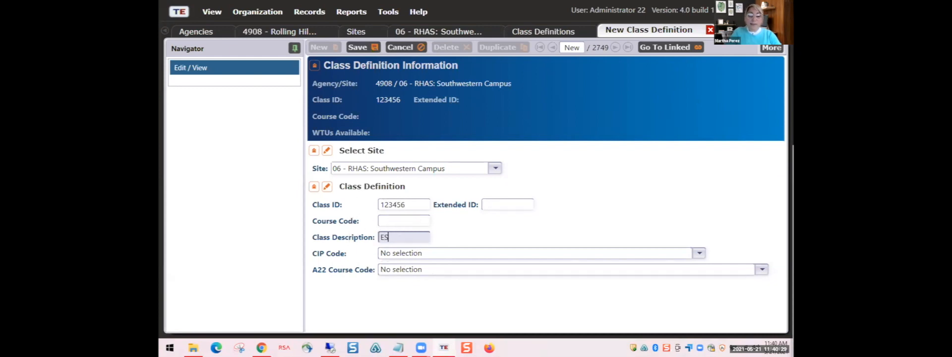
text(L Morning)
key(BackSpace)
key(BackSpace)
key(BackSpace)
text(ing)
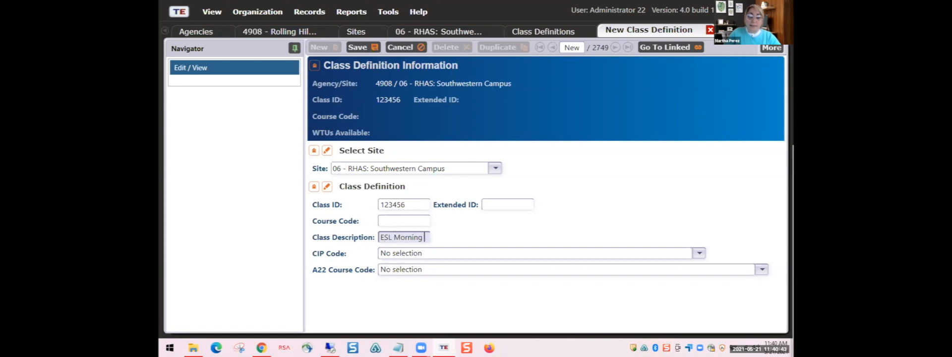
key(ctrl+shift+Left)
text(Intermeti)
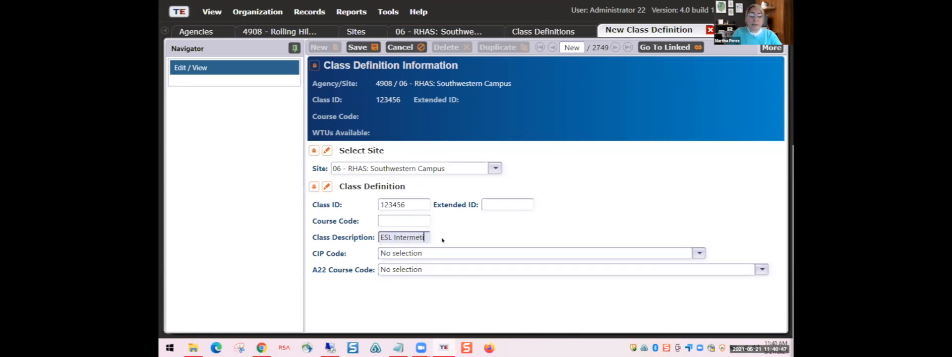
key(BackSpace)
text(diate Morning)
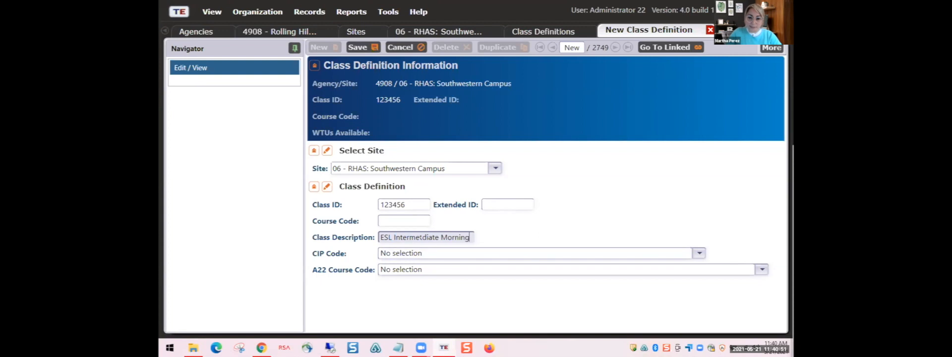
click(421, 237)
key(BackSpace)
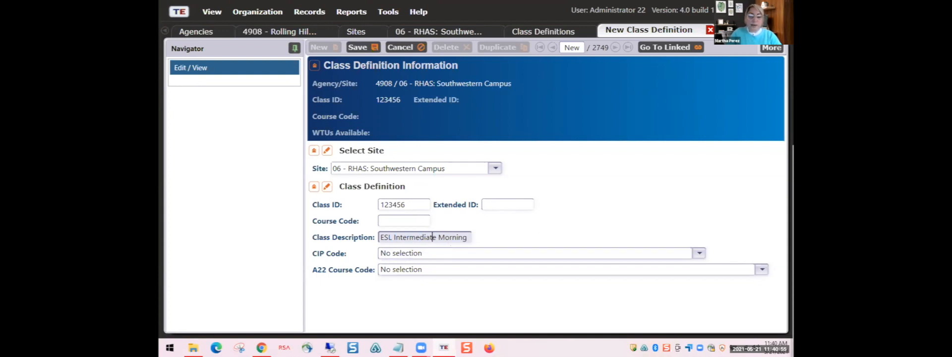
drag(466, 237, 377, 234)
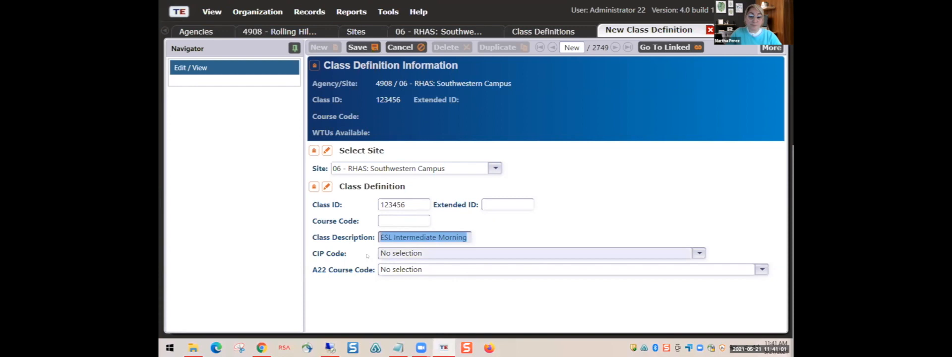
click(423, 253)
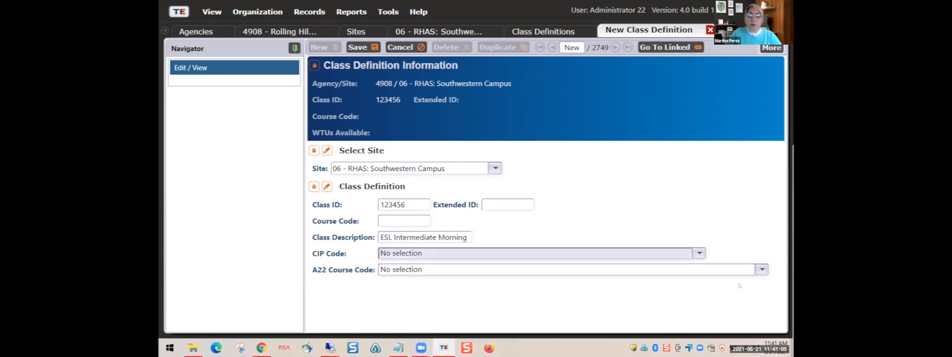
click(762, 269)
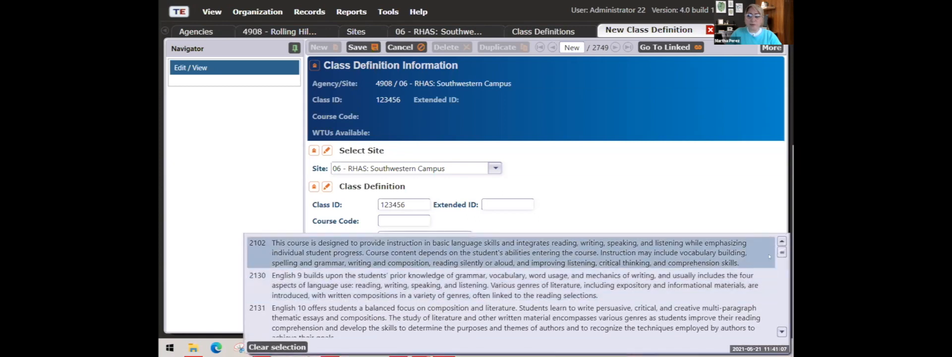
click(763, 206)
click(699, 252)
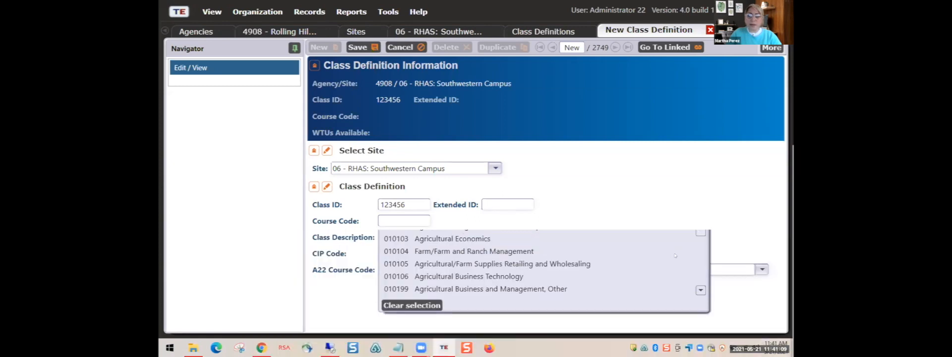
click(668, 205)
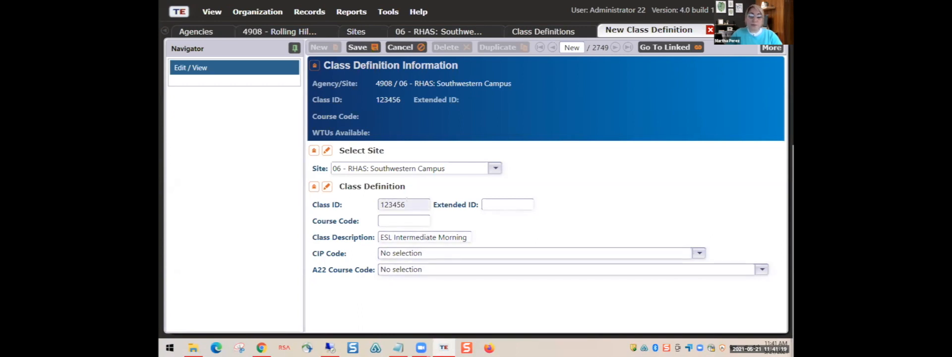
drag(405, 204, 375, 204)
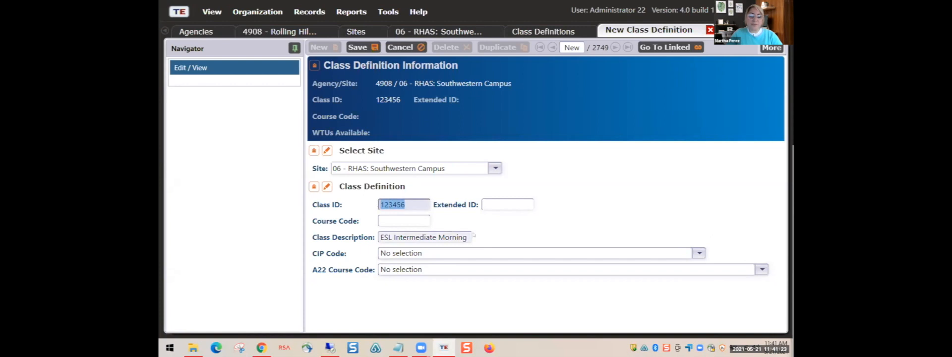
click(399, 237)
click(396, 237)
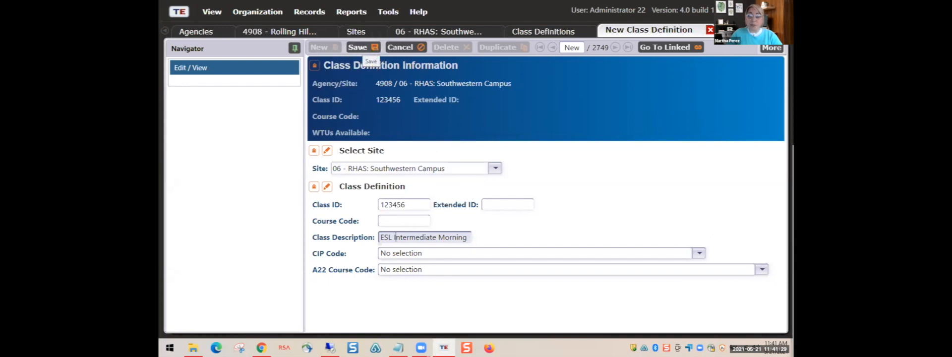
- Save class definition 123456, ESL Intermediate Morning, from the toolbar
click(369, 50)
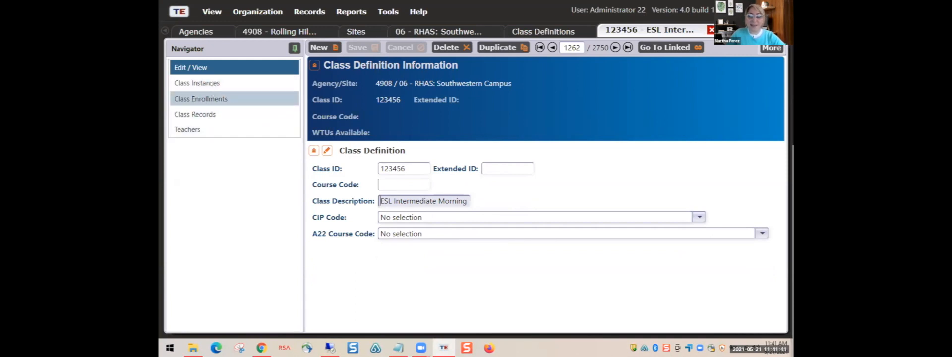
- Show the still-empty Class Instances list for class 123456 from the Navigator
click(199, 83)
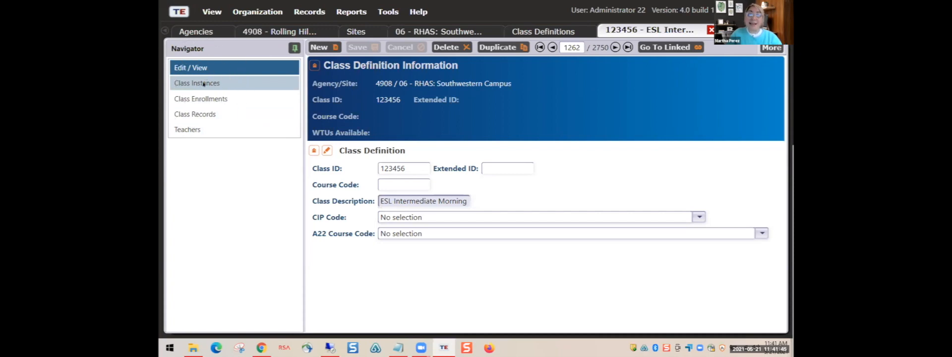
key(ctrl)
click(211, 82)
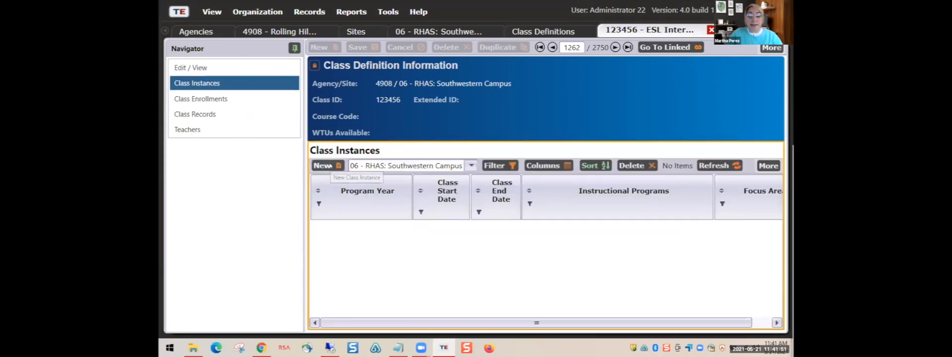
key(ctrl)
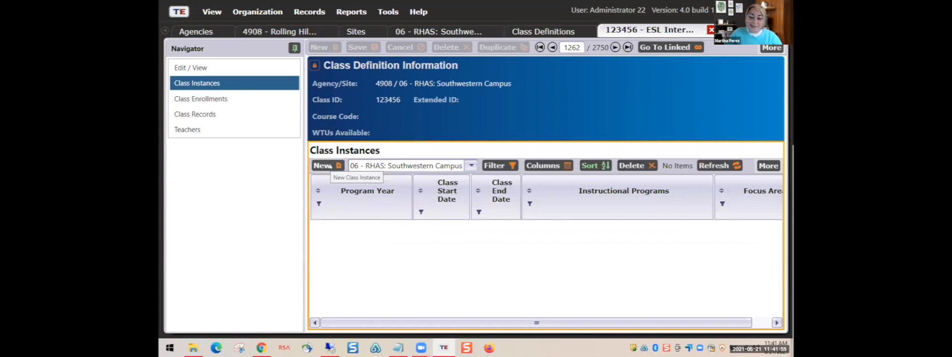
key(ctrl)
- Create a new class instance with Program Year 7/1/2020 - 6/30/2021 (Current)
click(328, 165)
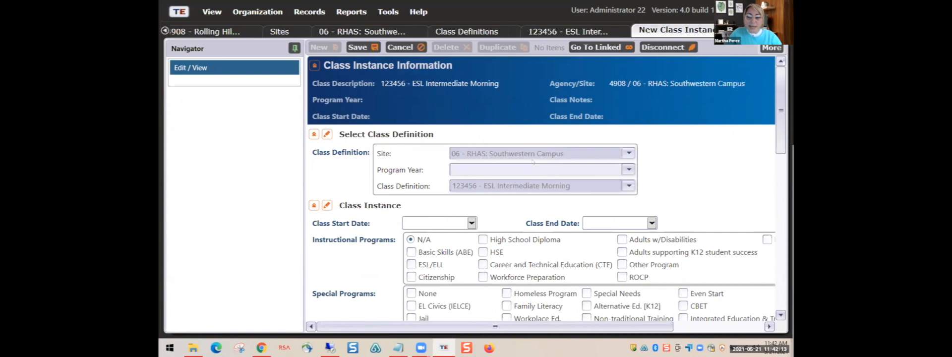
click(623, 168)
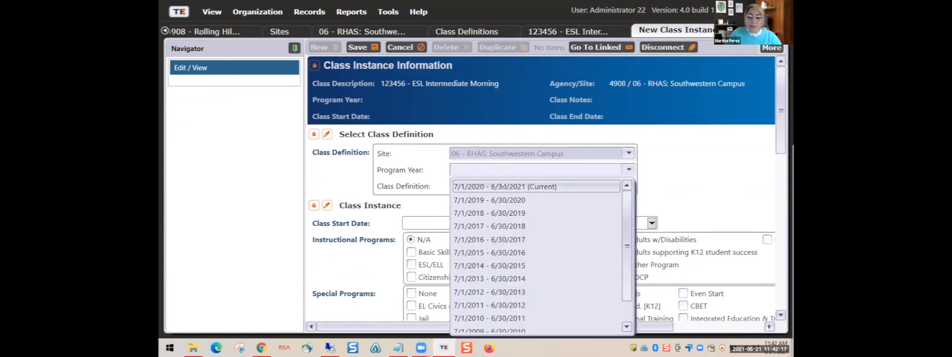
click(501, 186)
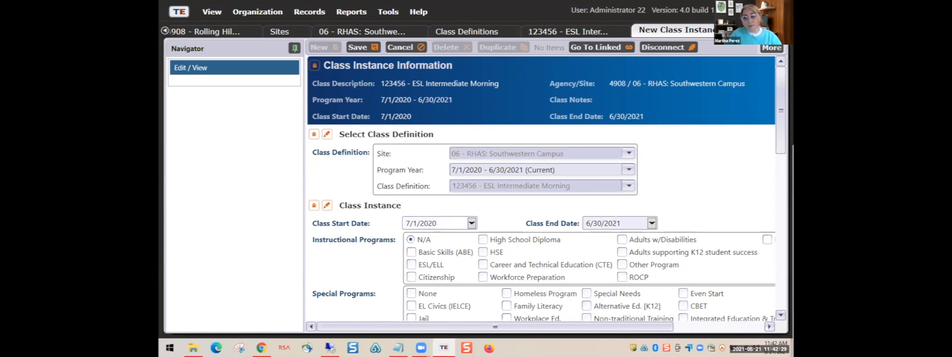
- Change the class start date to 1/1/2021 and tick ESL/ELL as the instructional program
scroll(486, 208, down, 2)
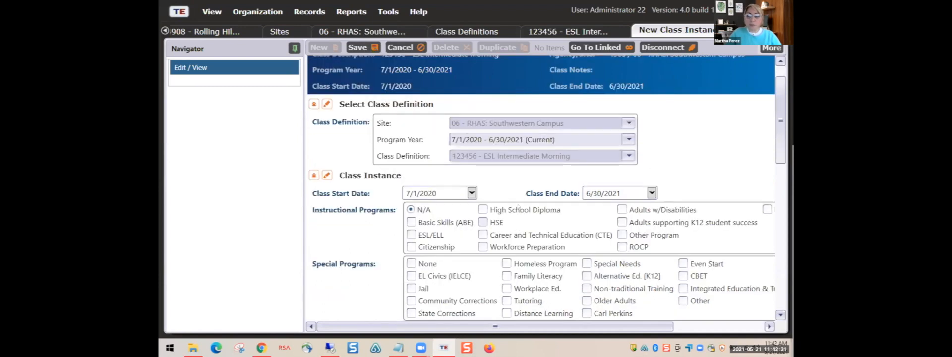
scroll(486, 177, down, 1)
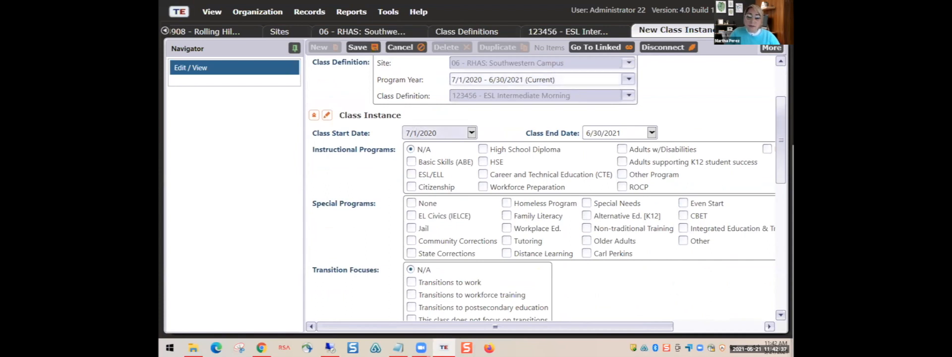
drag(416, 133, 405, 133)
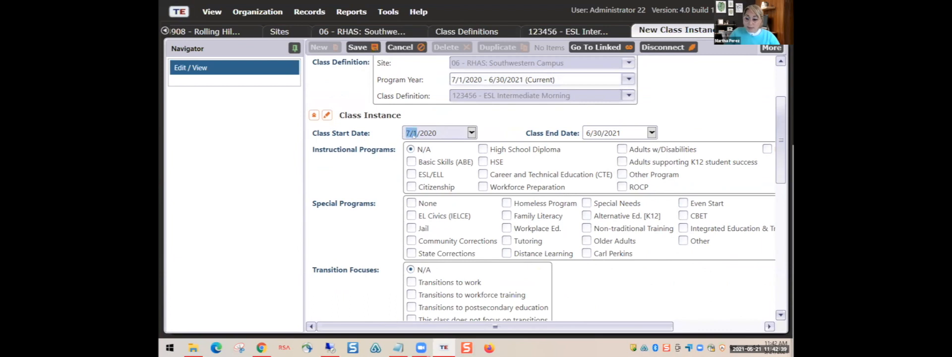
key(BackSpace)
text(1/1)
click(586, 133)
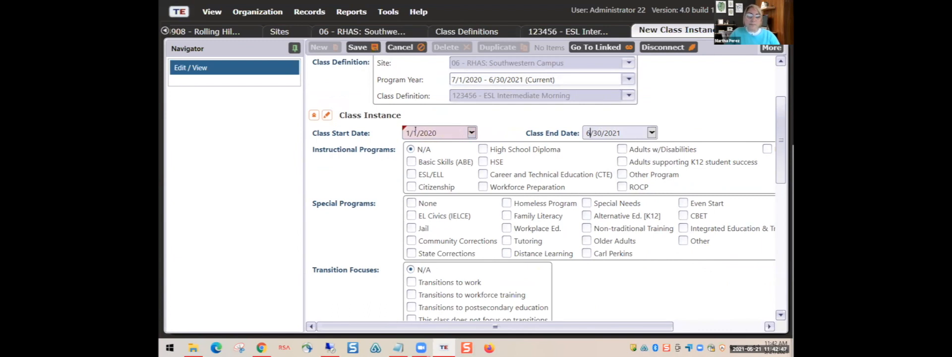
click(446, 134)
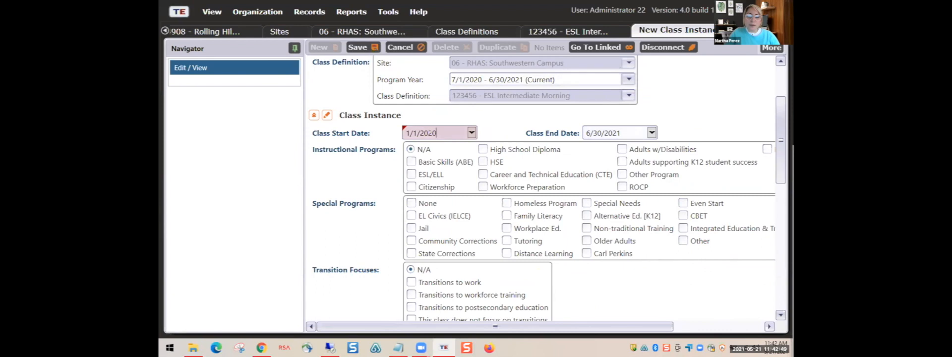
key(BackSpace)
text(1)
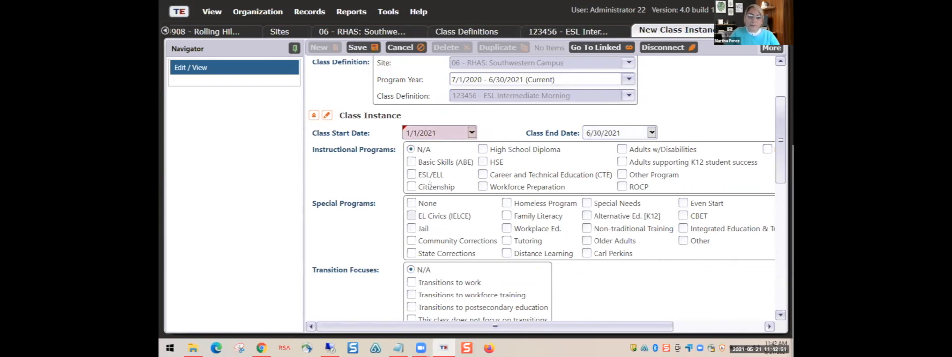
click(443, 174)
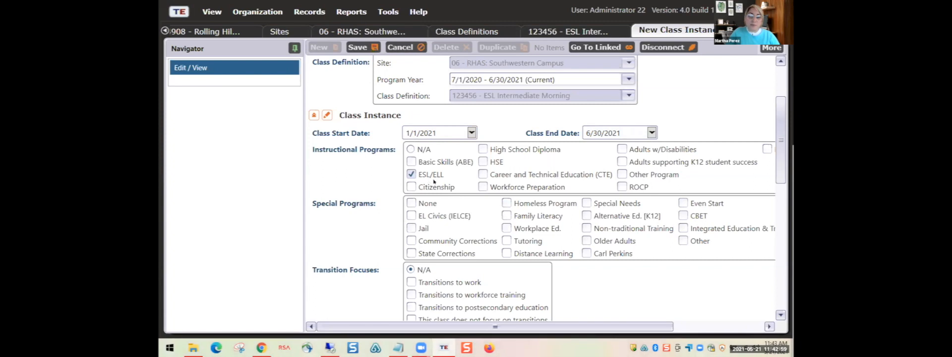
scroll(431, 181, up, 1)
scroll(434, 181, down, 1)
scroll(510, 176, down, 1)
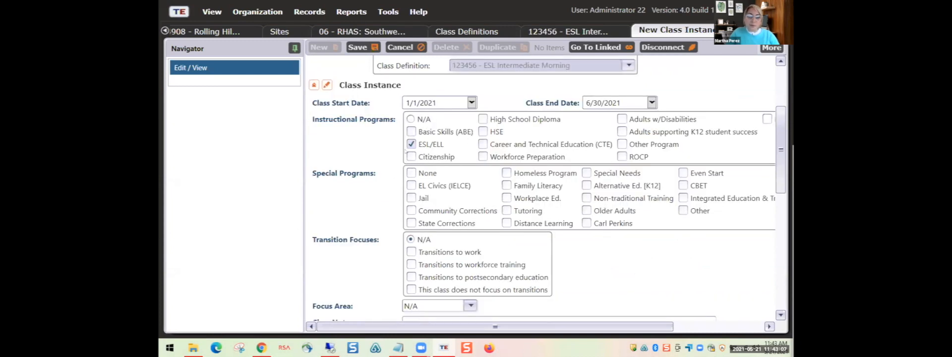
scroll(428, 192, down, 1)
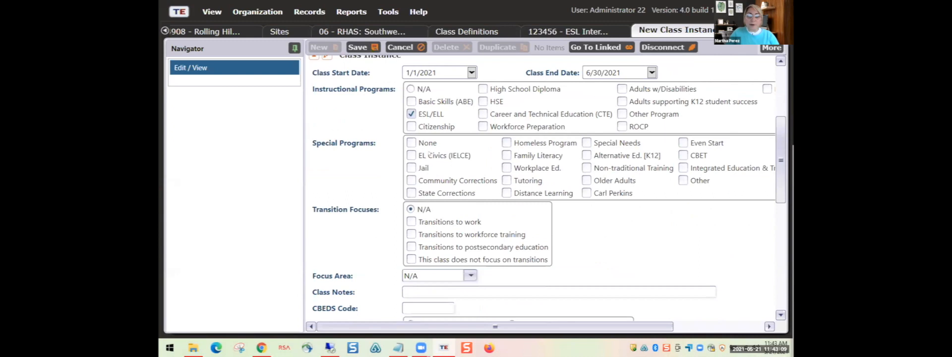
scroll(401, 144, down, 1)
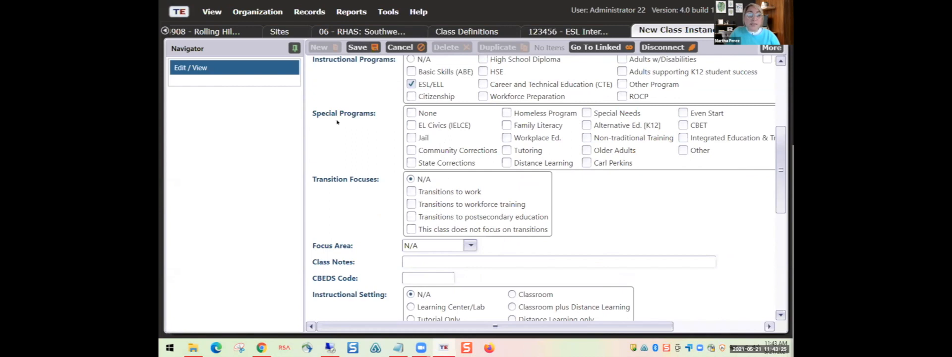
scroll(446, 188, down, 3)
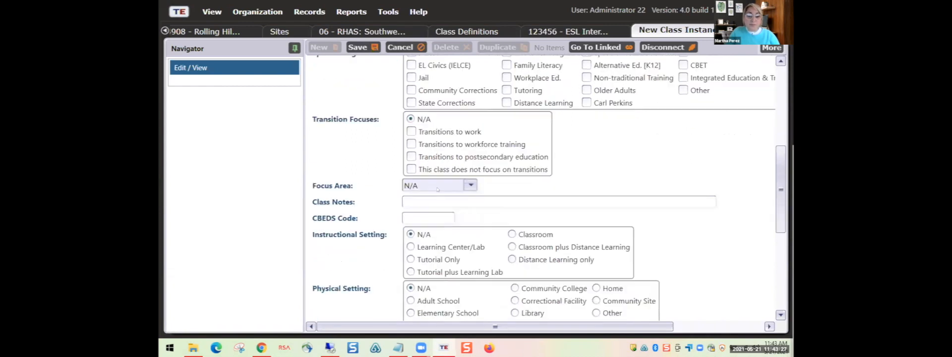
scroll(445, 143, down, 5)
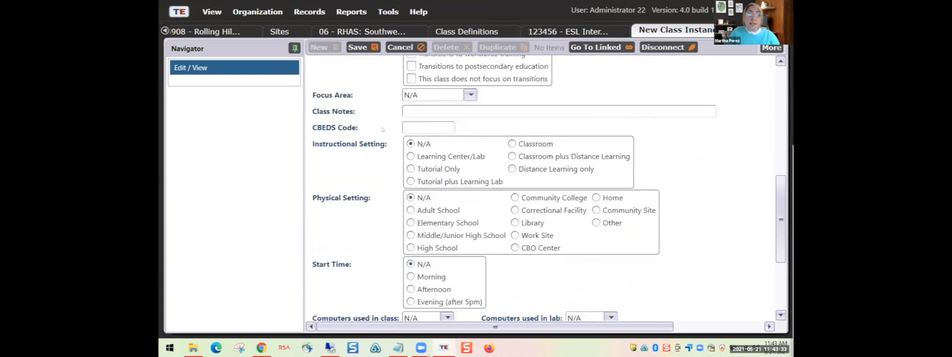
scroll(406, 150, down, 2)
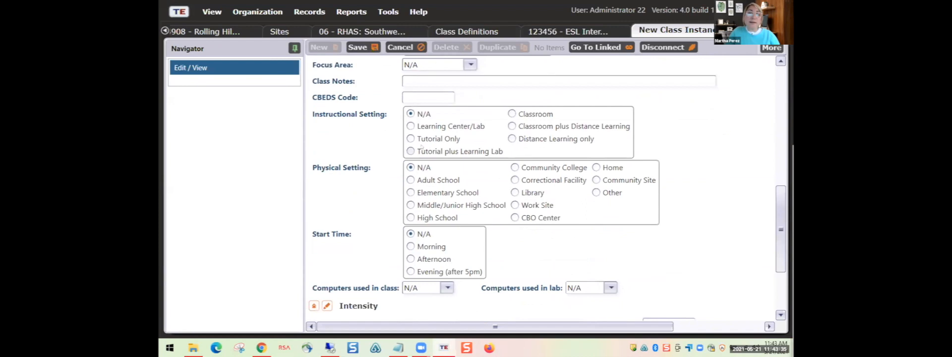
scroll(384, 122, down, 2)
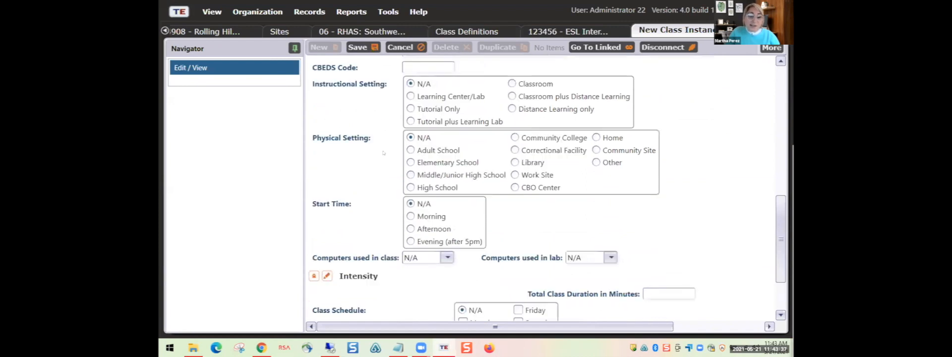
scroll(392, 154, down, 2)
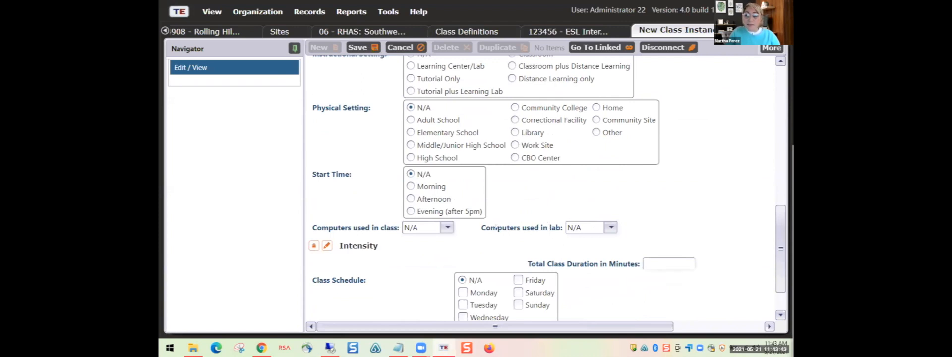
scroll(502, 226, down, 1)
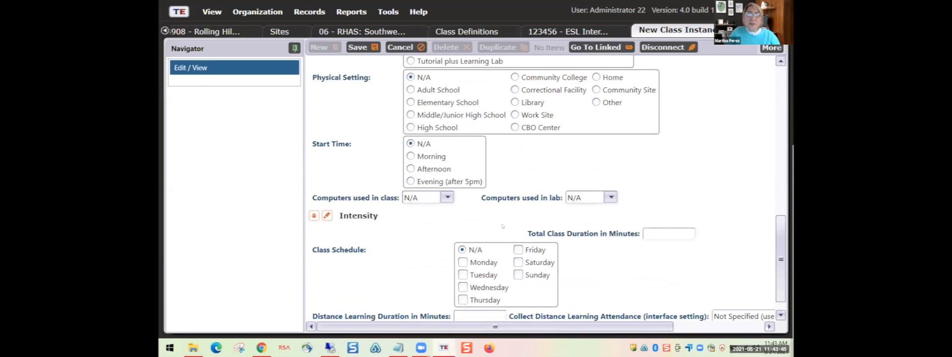
scroll(501, 226, down, 1)
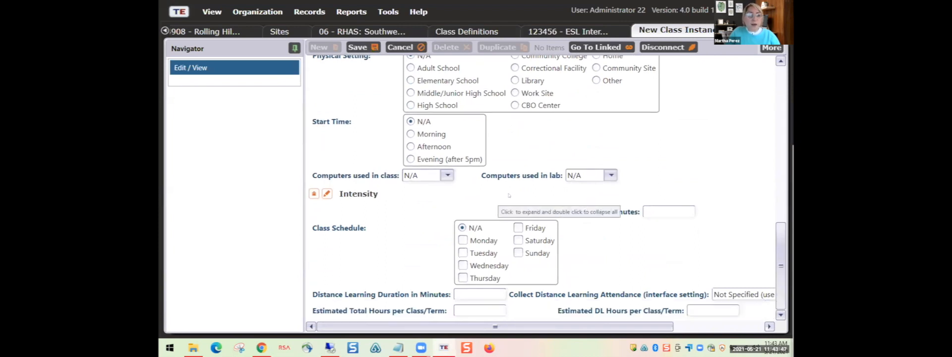
scroll(510, 196, up, 5)
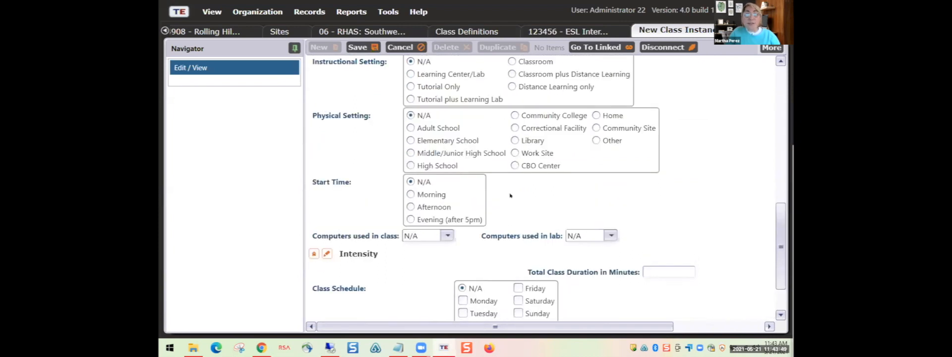
scroll(512, 196, up, 8)
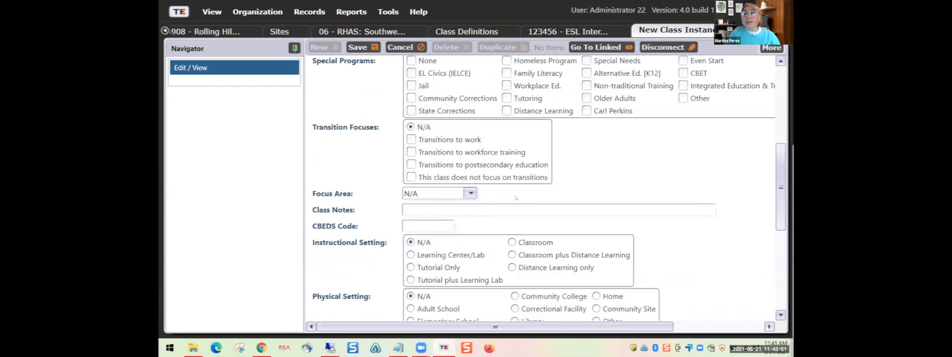
scroll(422, 169, up, 3)
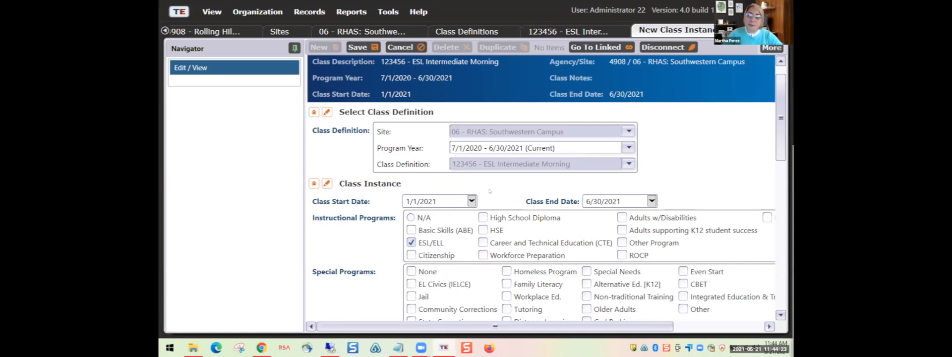
scroll(496, 191, down, 5)
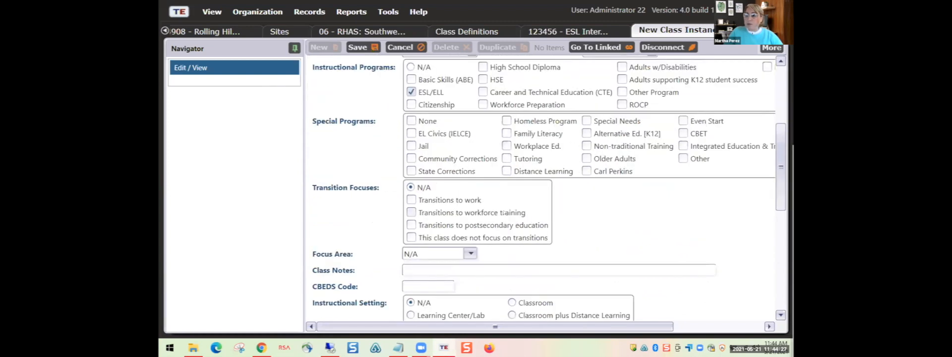
scroll(465, 197, down, 7)
scroll(414, 183, down, 3)
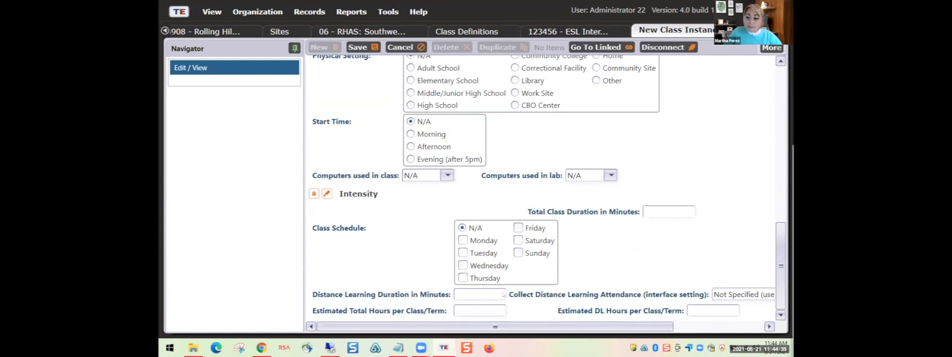
scroll(549, 328, right, 5)
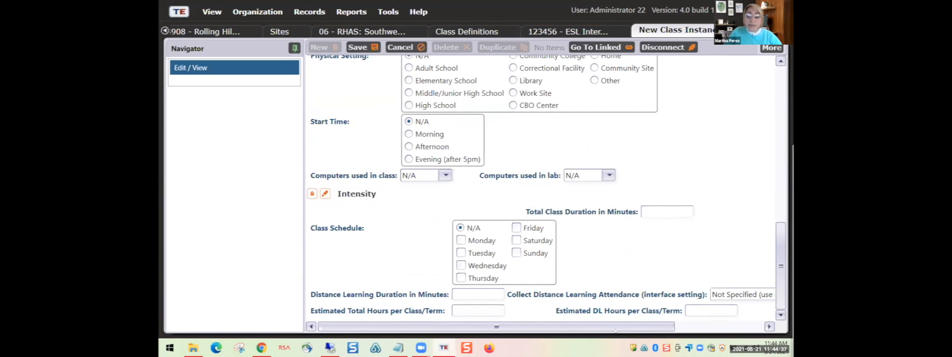
scroll(549, 326, left, 5)
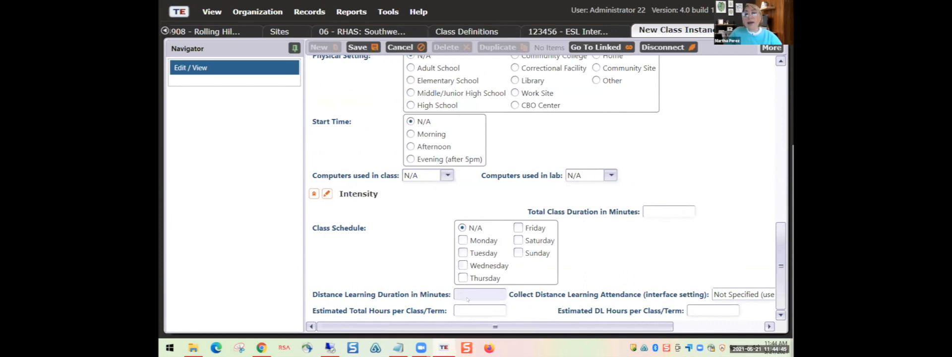
scroll(465, 298, up, 3)
scroll(466, 300, up, 3)
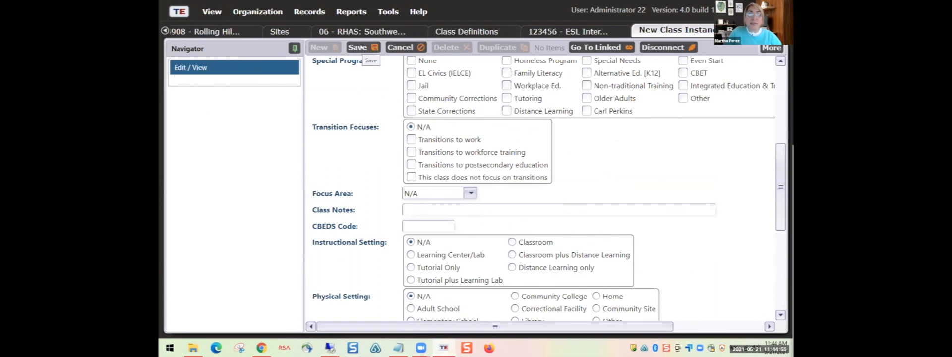
- Save the class instance, then point out Attendance, Class Enrollments, Class Records and Tests in the Navigator
click(357, 47)
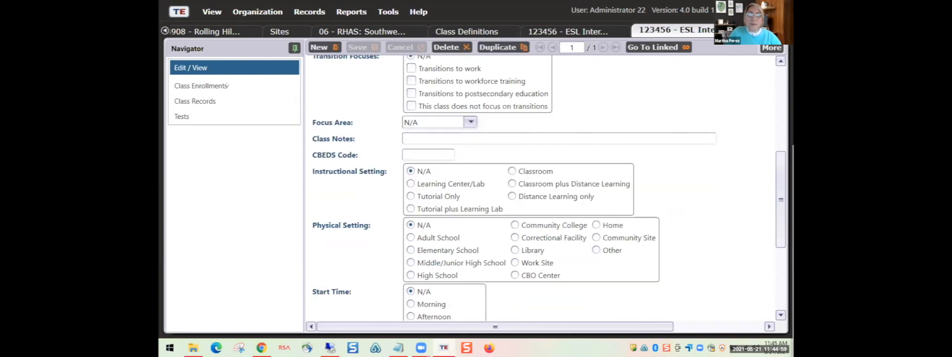
click(218, 87)
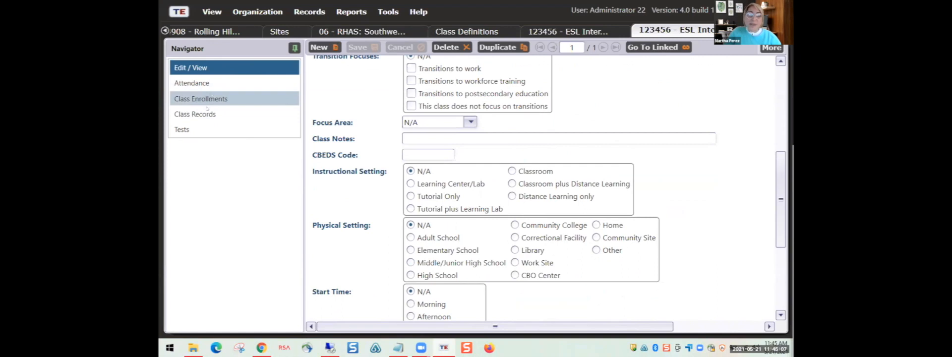
click(211, 100)
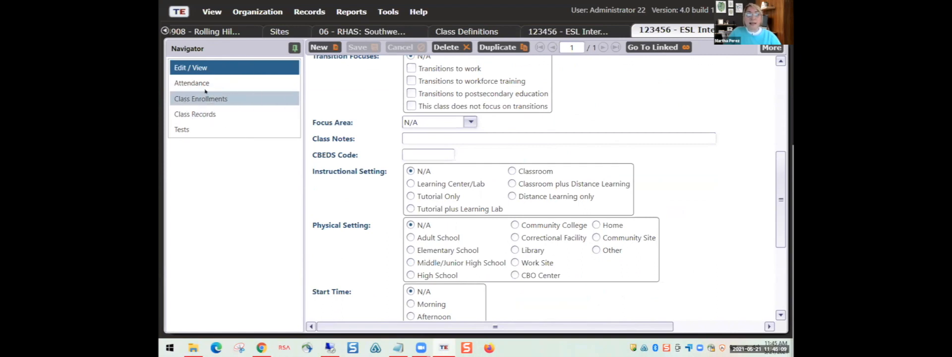
click(204, 85)
click(204, 114)
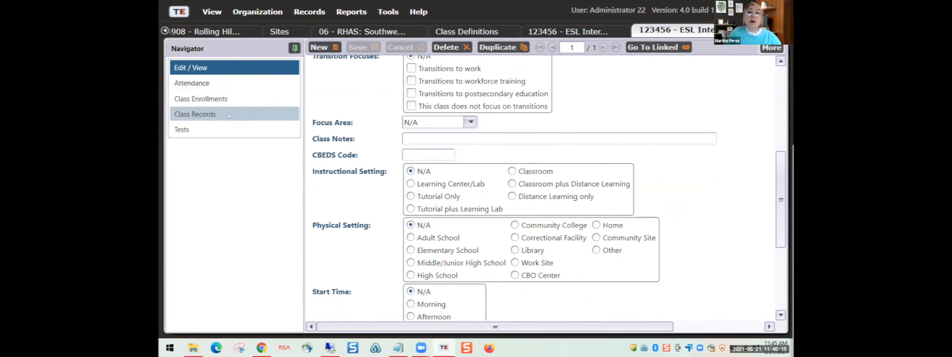
click(228, 115)
click(215, 129)
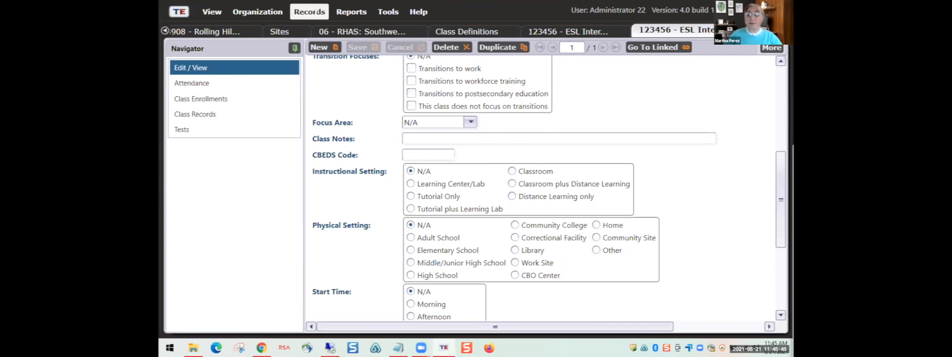
- Open the Records > Students > Demographics list for Rolling Hills Adult School
click(315, 11)
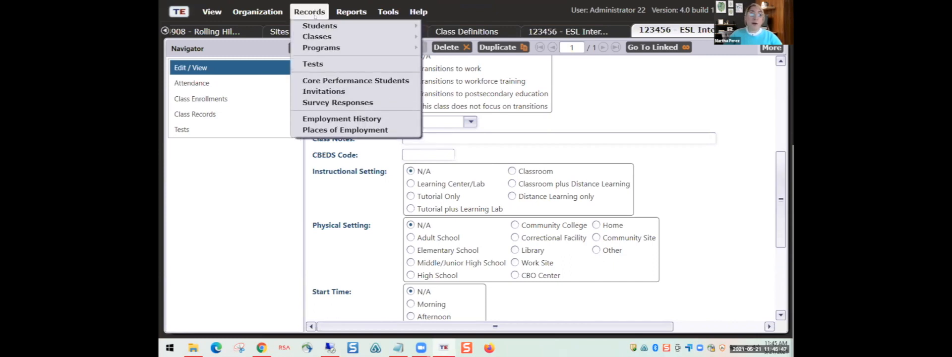
mouse_move(316, 27)
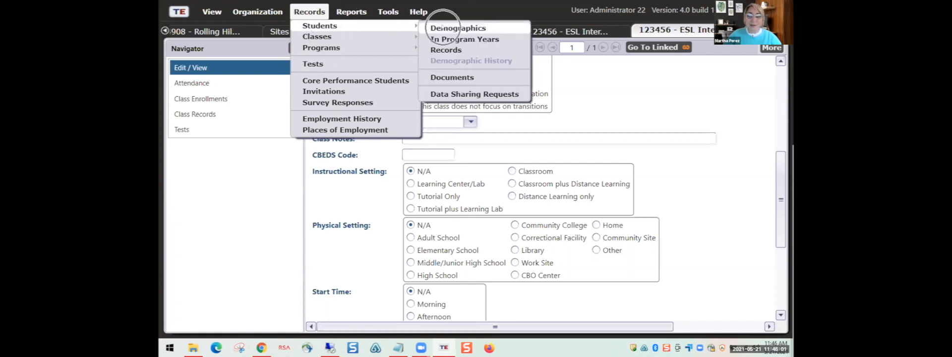
click(450, 28)
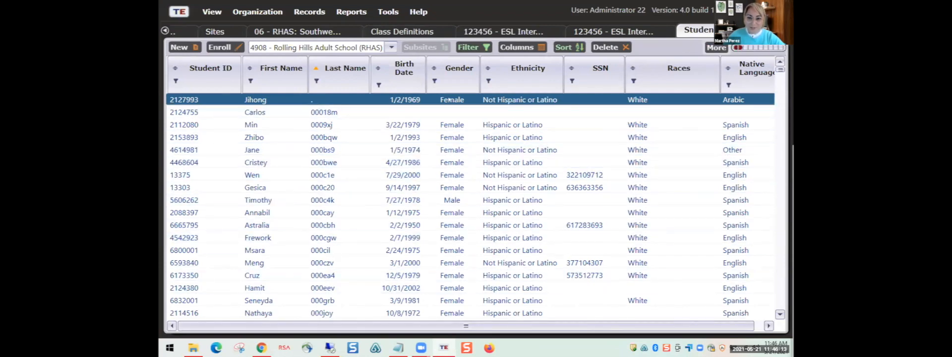
click(481, 48)
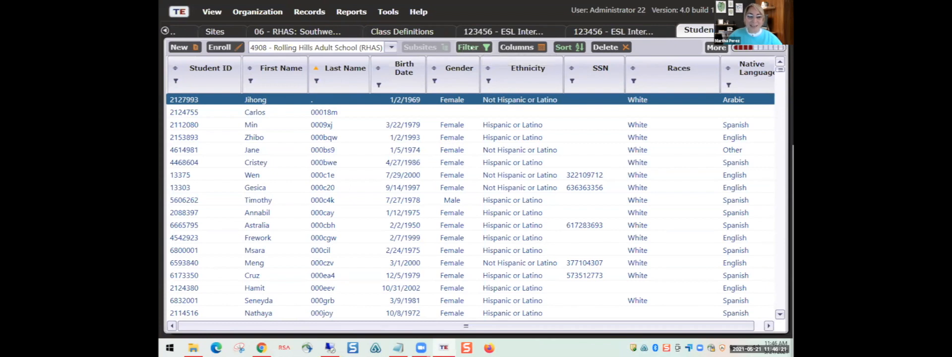
click(475, 47)
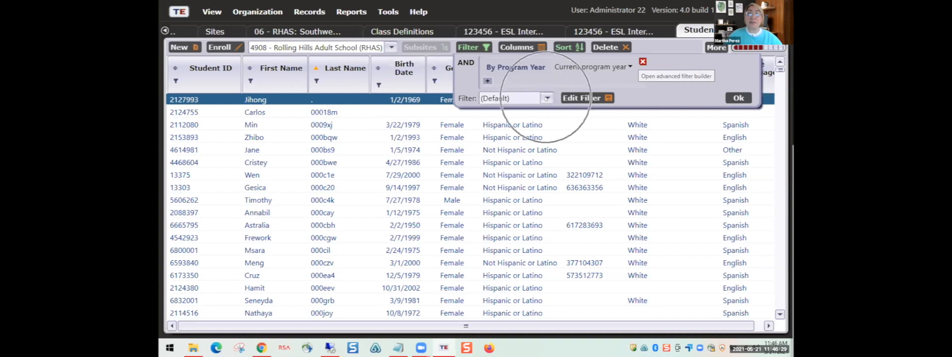
click(547, 98)
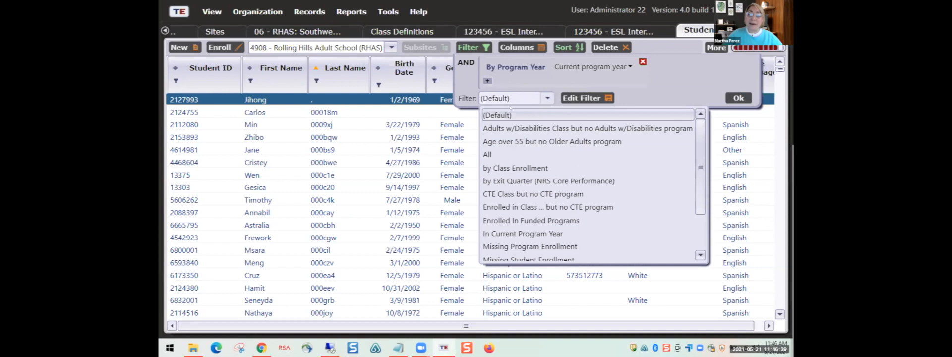
click(515, 115)
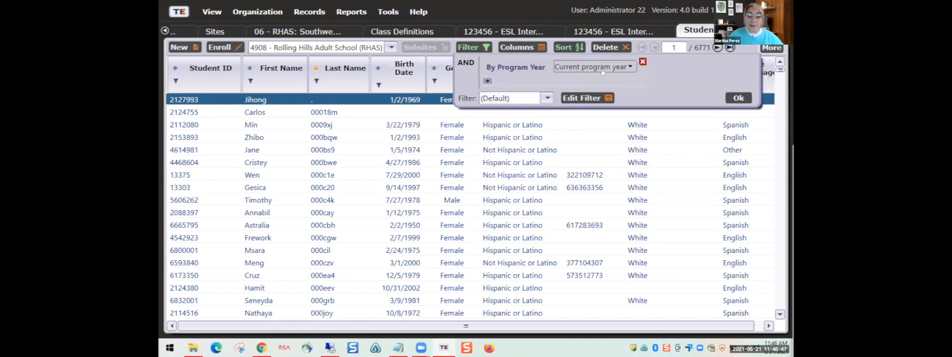
click(738, 98)
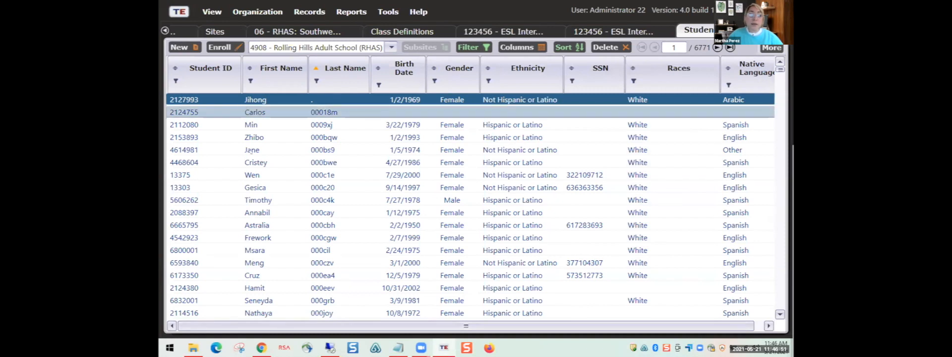
scroll(254, 213, down, 8)
scroll(253, 213, up, 5)
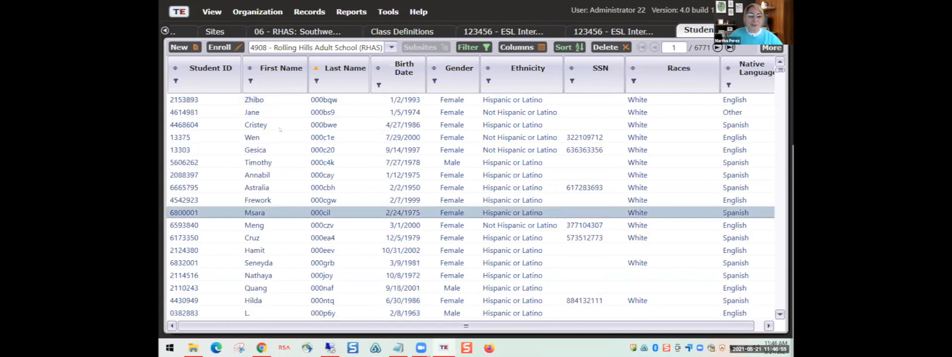
scroll(282, 131, up, 1)
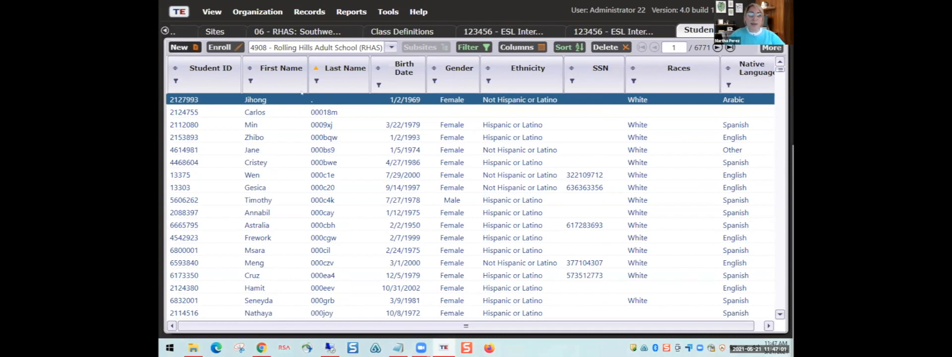
- Create a new student record and enter the student's ID number in the Student ID field
click(196, 47)
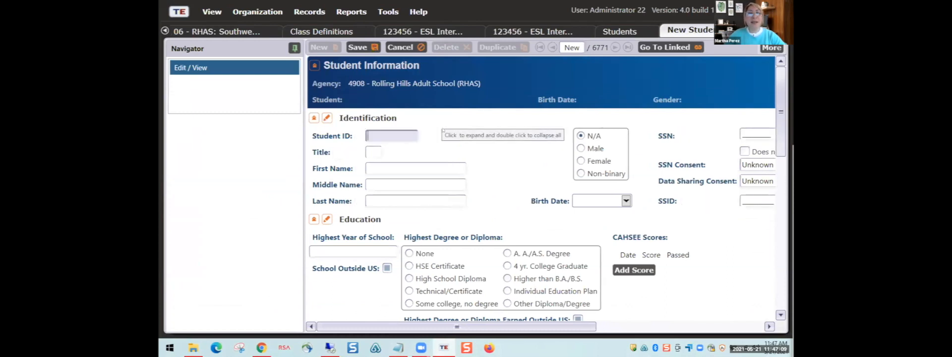
scroll(475, 146, down, 1)
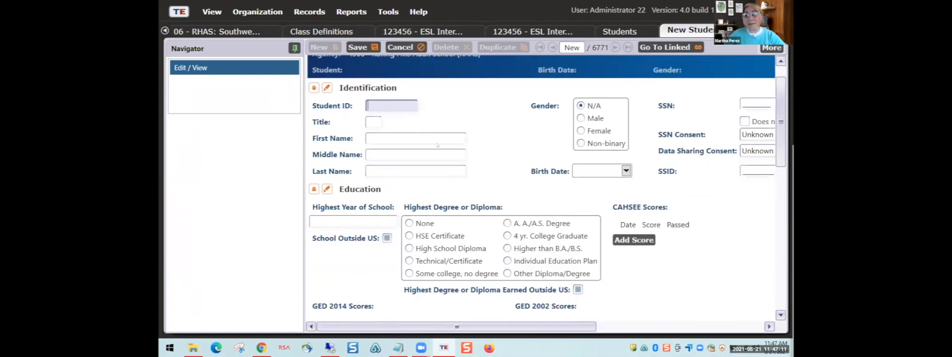
scroll(379, 116, up, 1)
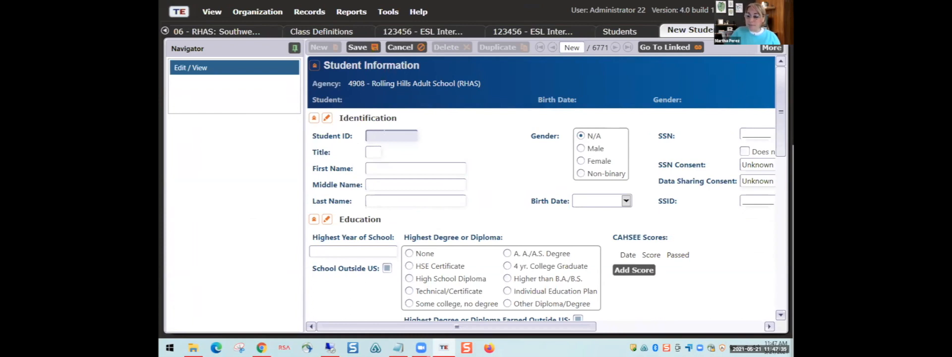
text(8002551036)
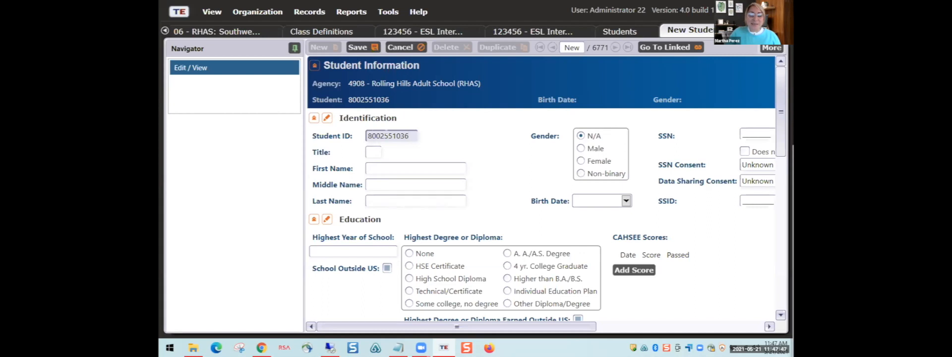
- Enter the new student's first name and last name on the form
click(379, 163)
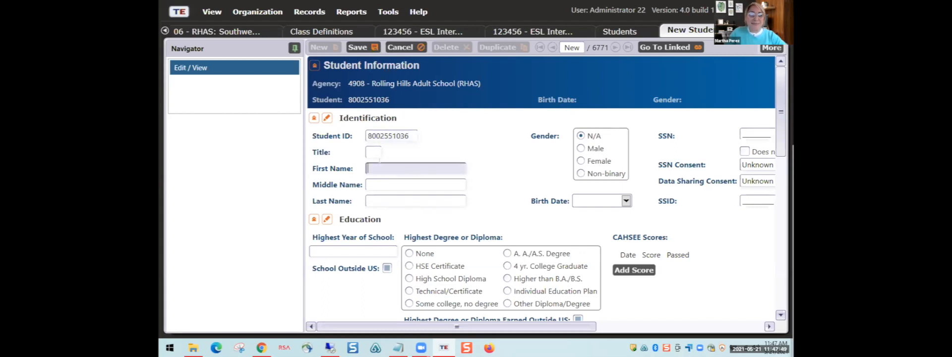
key(super)
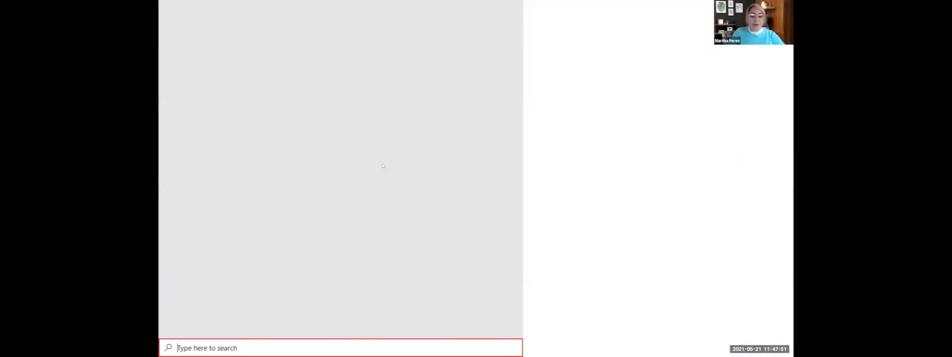
text(us)
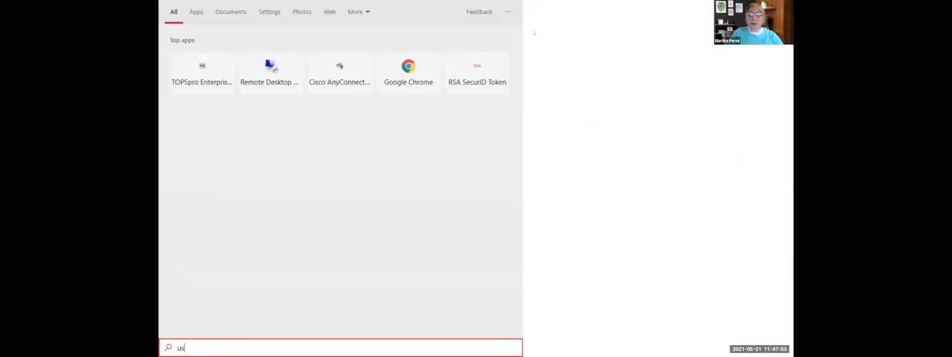
key(Escape)
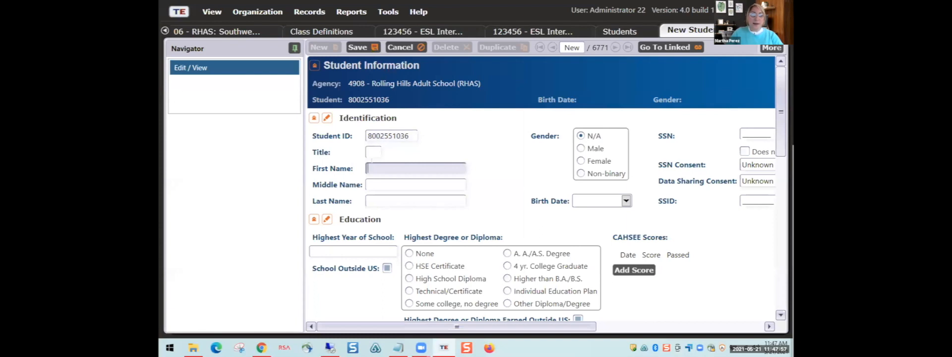
text(Susie)
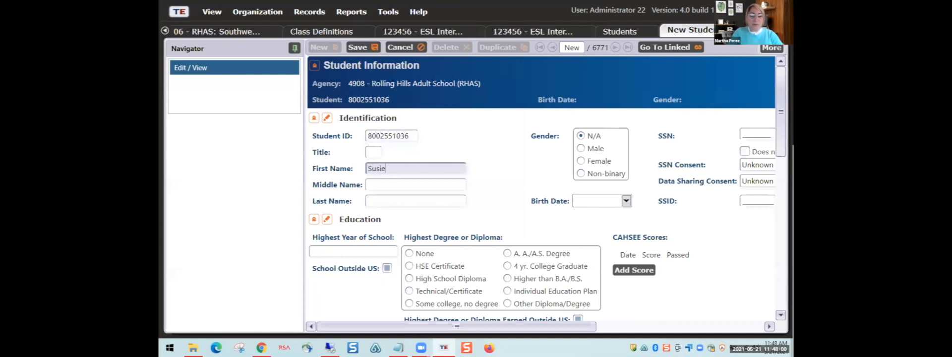
key(Tab)
text(Student)
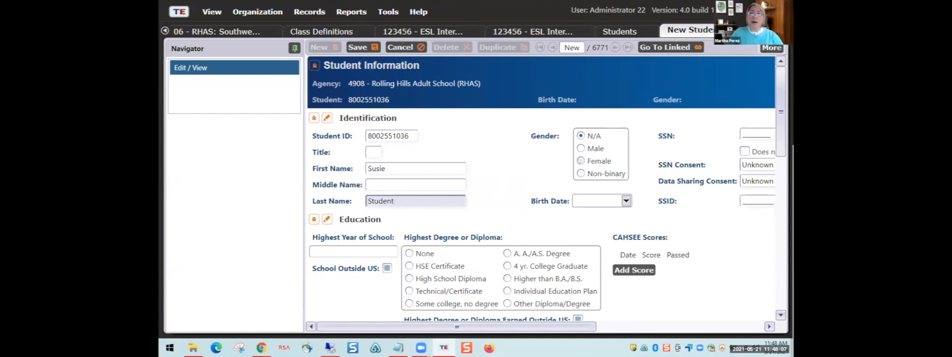
- Set the student's gender to Female and birth date to 5/20/2000
click(580, 160)
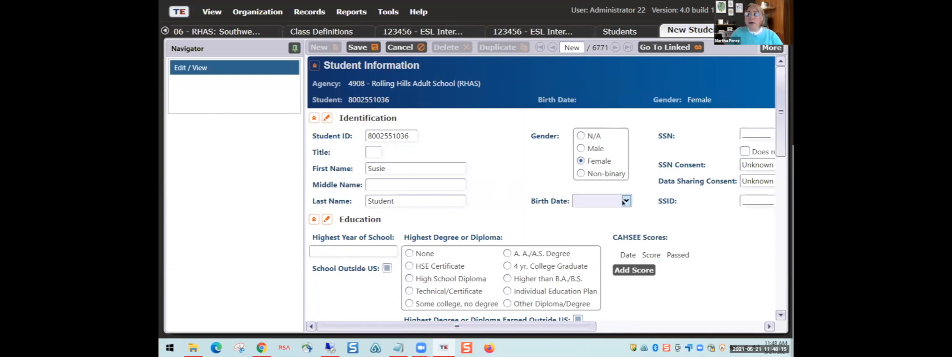
click(586, 199)
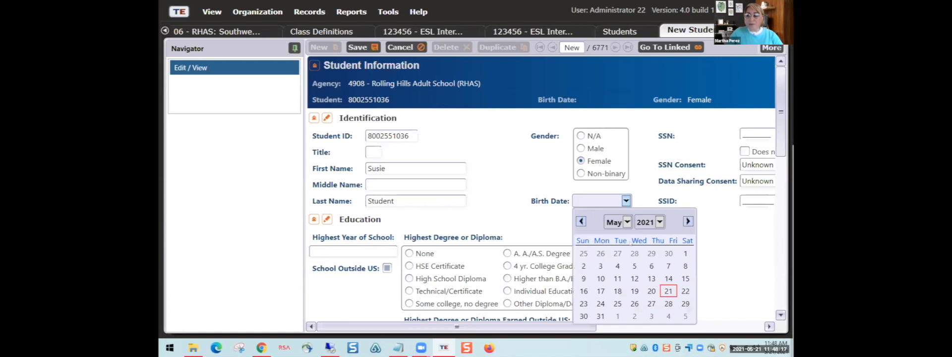
click(648, 223)
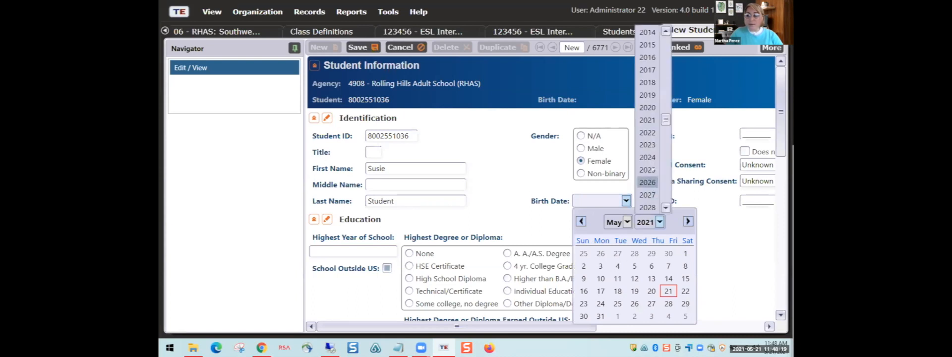
scroll(647, 94, up, 5)
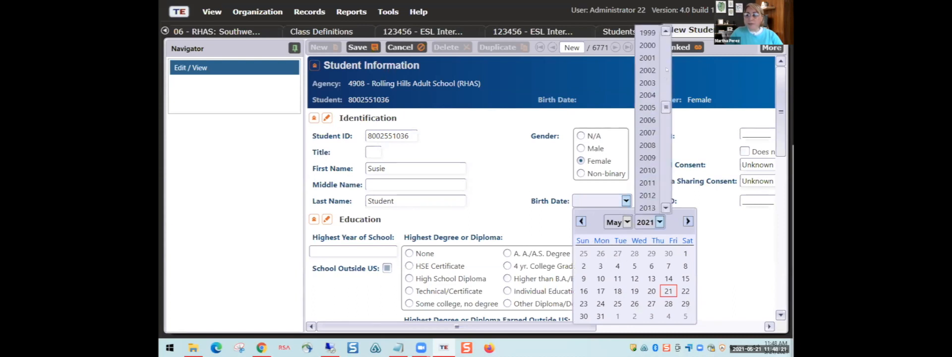
click(646, 45)
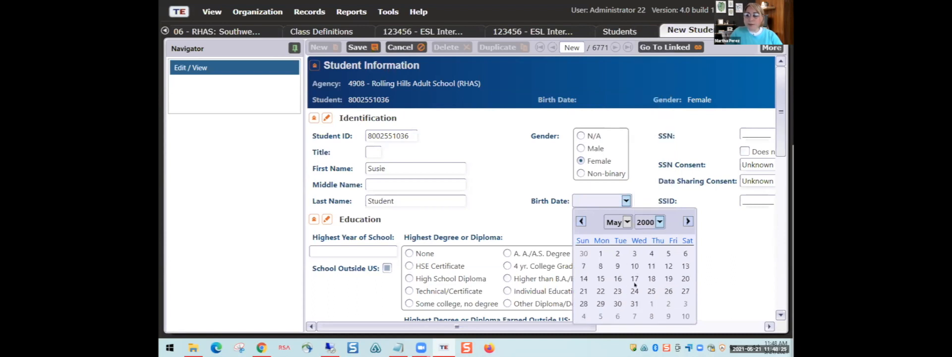
click(684, 278)
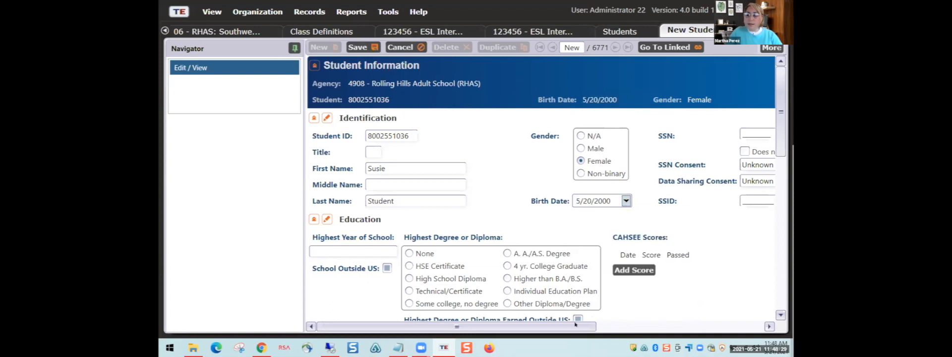
drag(577, 329, 761, 324)
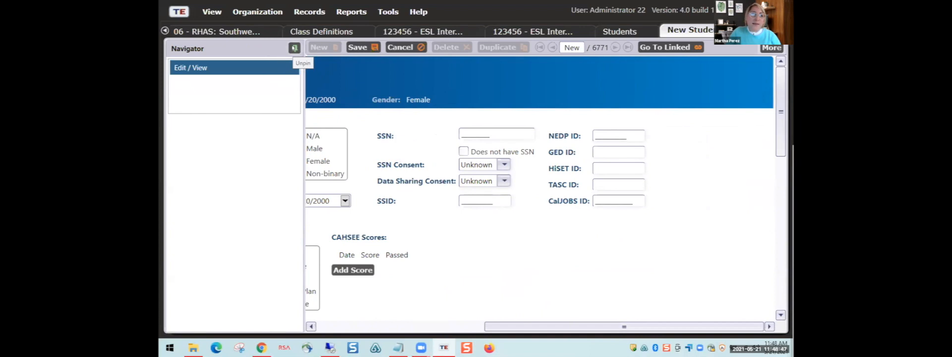
- Unpin the Navigator panel into a side tab and scroll the form back left
click(295, 48)
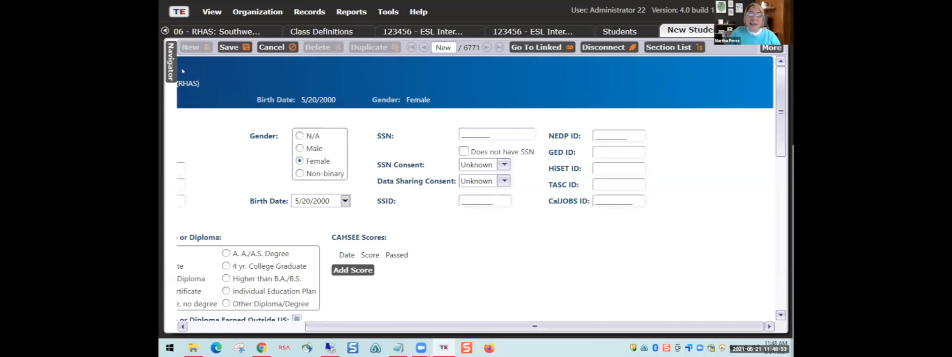
mouse_move(169, 65)
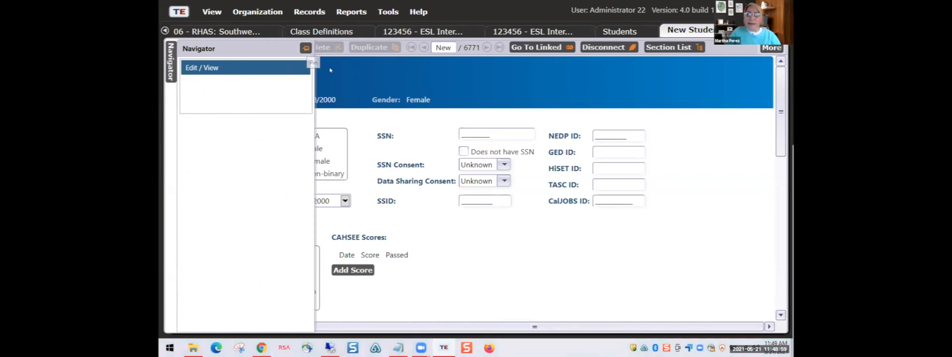
scroll(511, 174, down, 3)
scroll(510, 174, down, 3)
scroll(356, 220, up, 6)
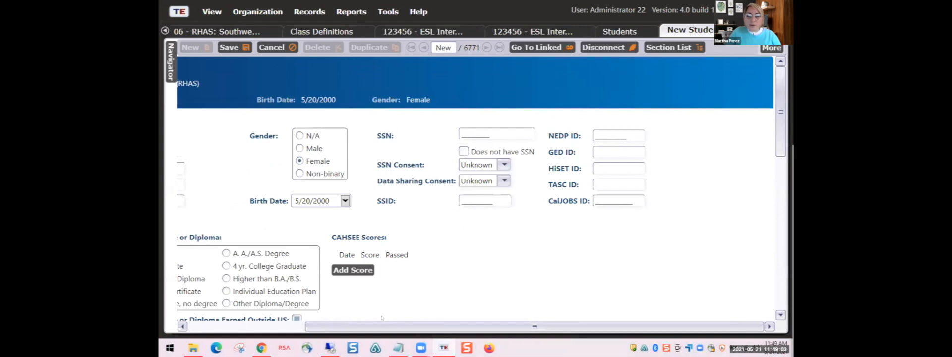
drag(347, 325, 291, 326)
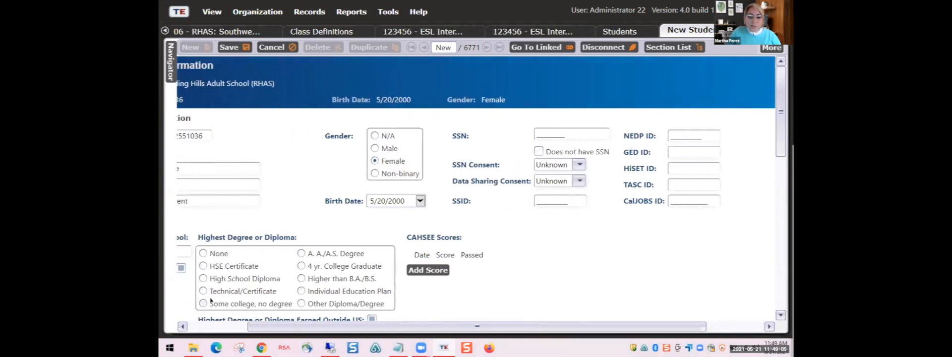
- Collapse the Education, Ethnicity, Address, Consumer Information and Identification sections, then reopen Identification
click(191, 324)
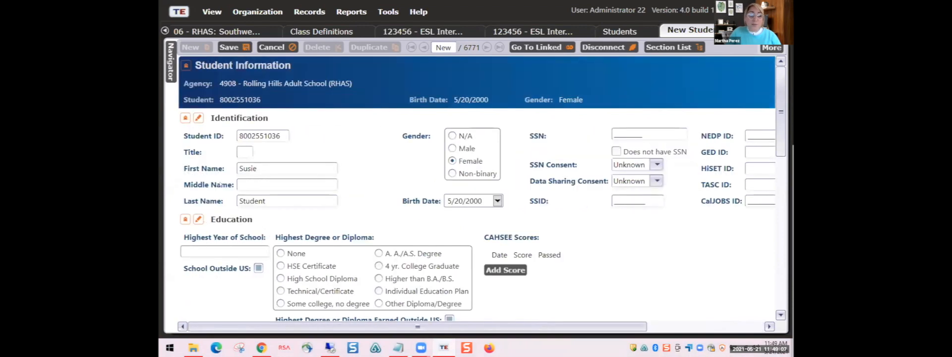
scroll(251, 240, down, 3)
scroll(251, 242, down, 12)
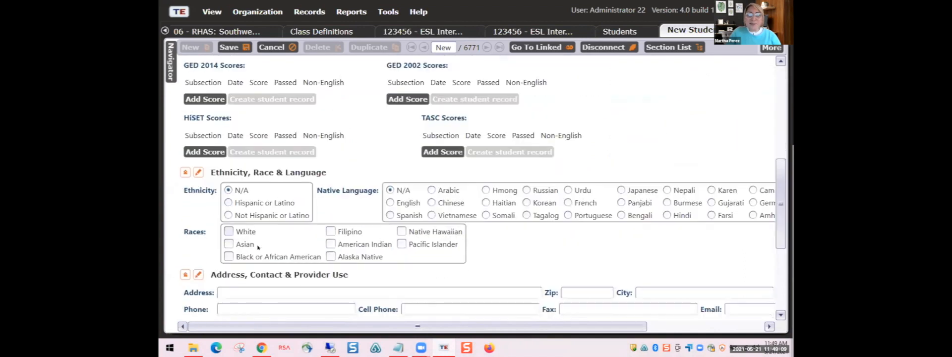
scroll(244, 227, up, 1)
scroll(244, 227, up, 14)
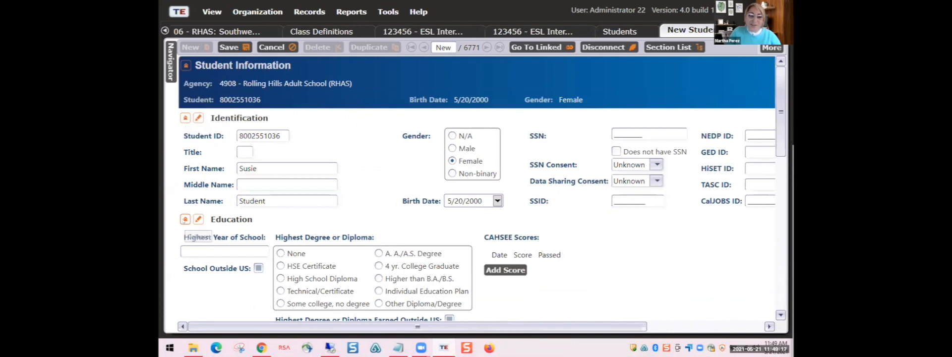
click(185, 219)
click(185, 238)
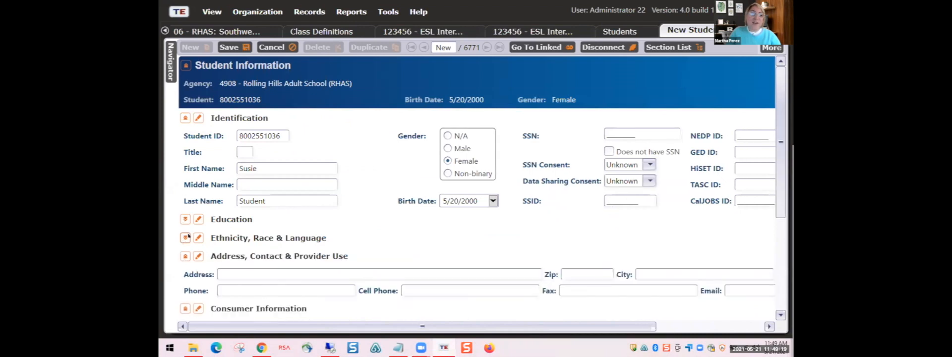
scroll(185, 238, down, 2)
click(185, 196)
scroll(185, 195, down, 1)
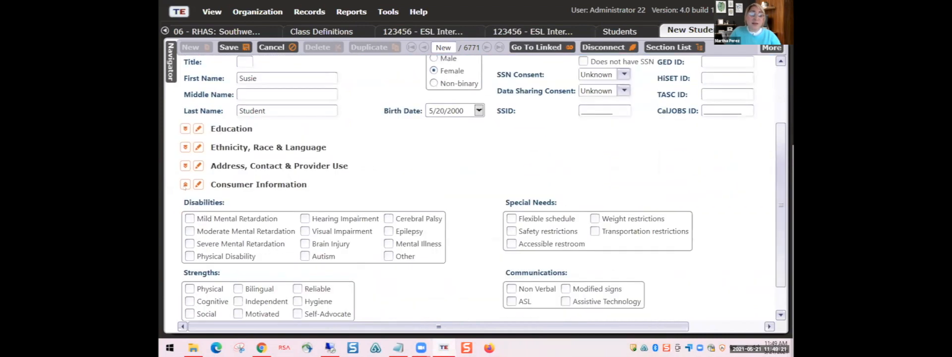
click(184, 181)
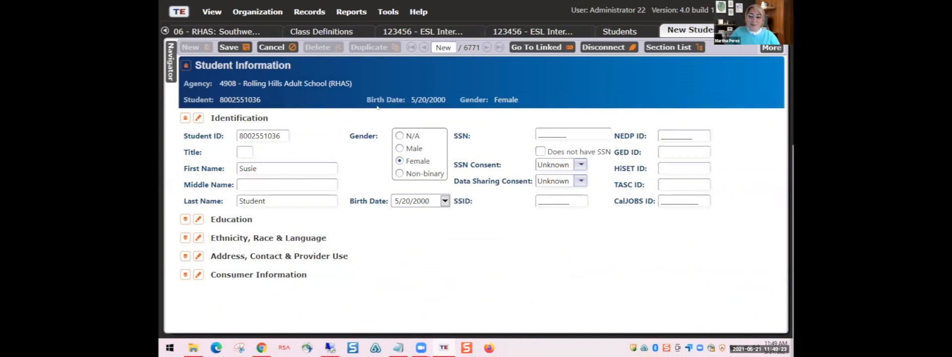
click(185, 118)
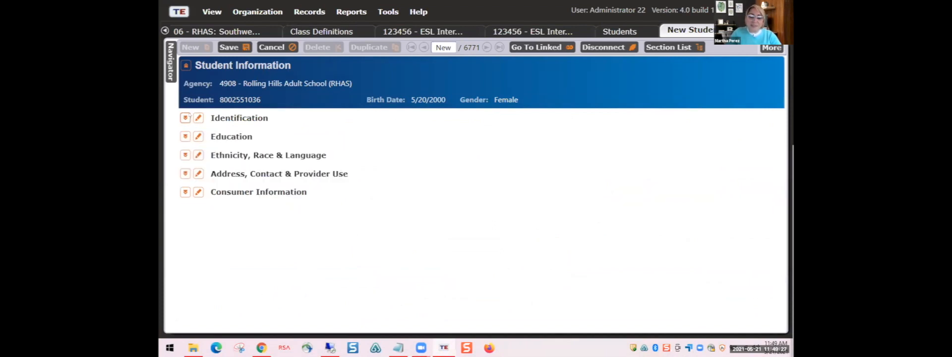
click(185, 118)
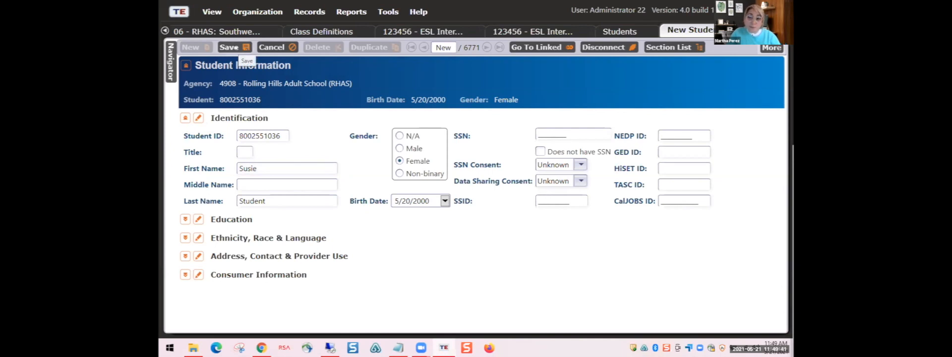
- Re-expand Education, Ethnicity Race & Language, Address Contact & Provider Use, and Consumer Information to review them
click(185, 220)
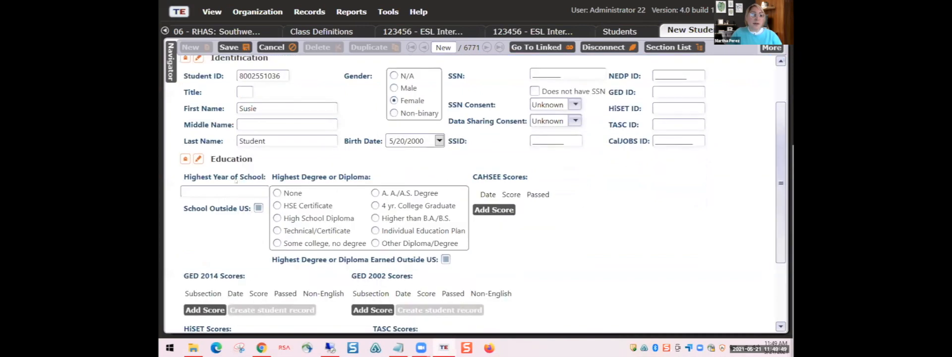
scroll(225, 154, down, 1)
scroll(347, 158, down, 1)
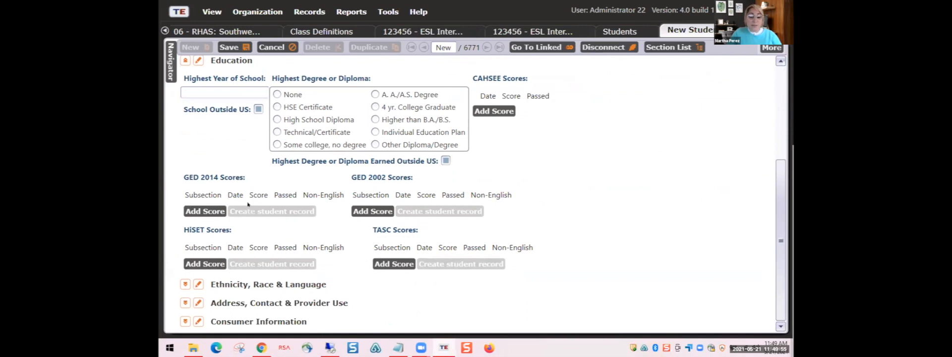
click(185, 285)
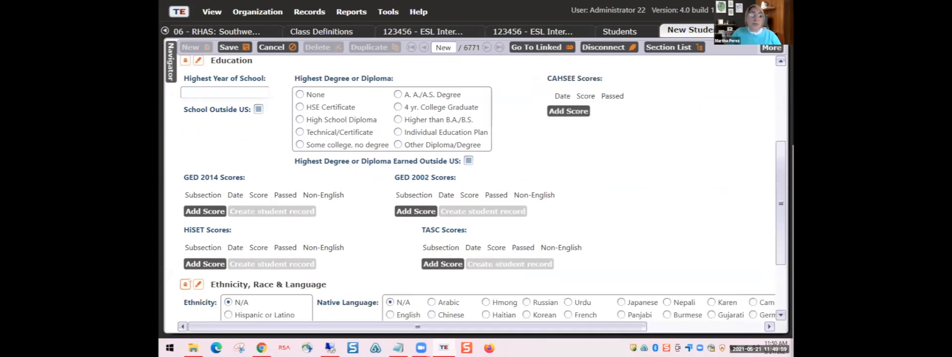
scroll(233, 242, down, 1)
scroll(233, 242, down, 1)
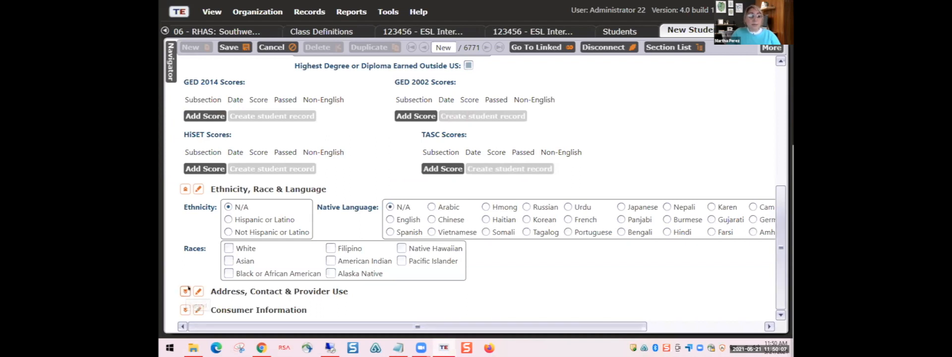
click(185, 291)
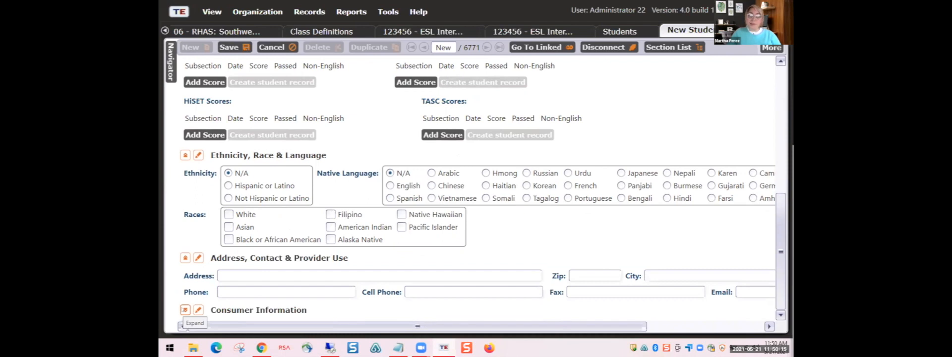
click(185, 310)
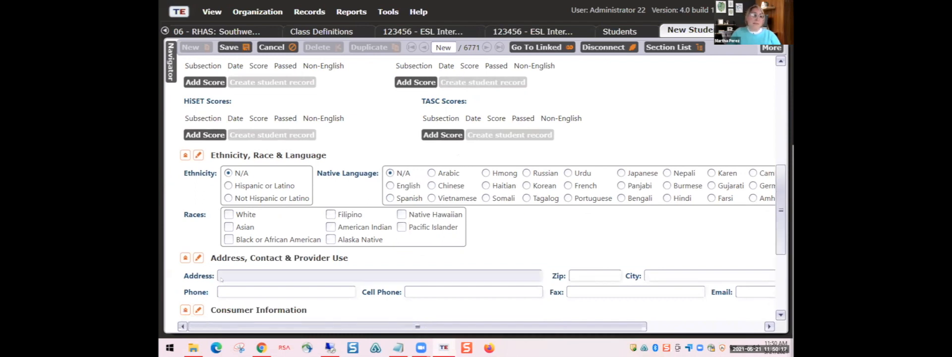
scroll(228, 273, down, 1)
scroll(229, 213, down, 2)
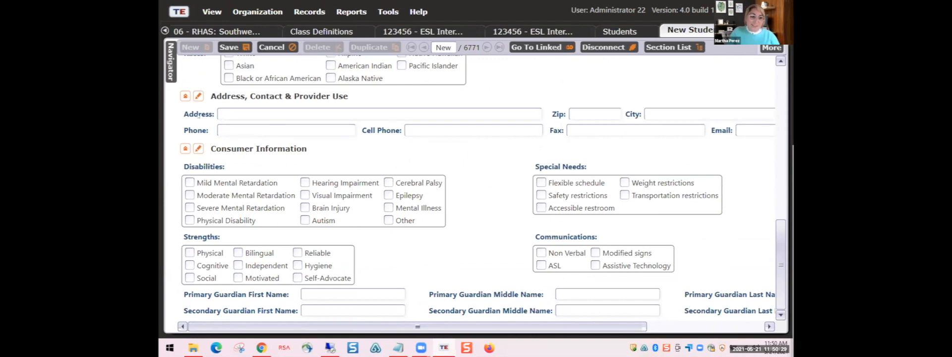
scroll(201, 115, up, 3)
scroll(214, 115, up, 2)
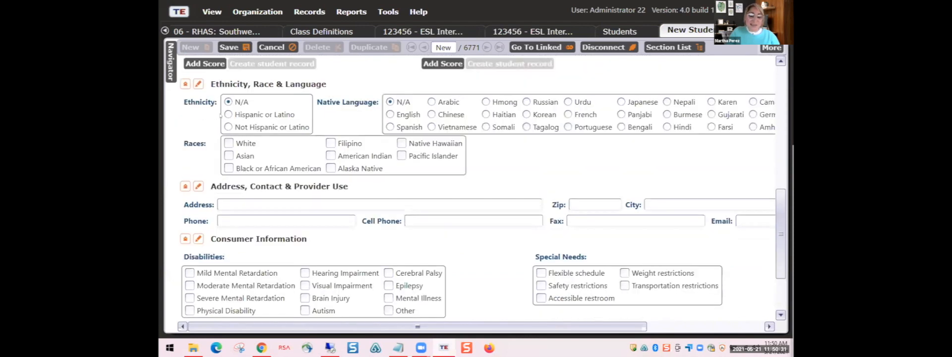
scroll(221, 115, up, 10)
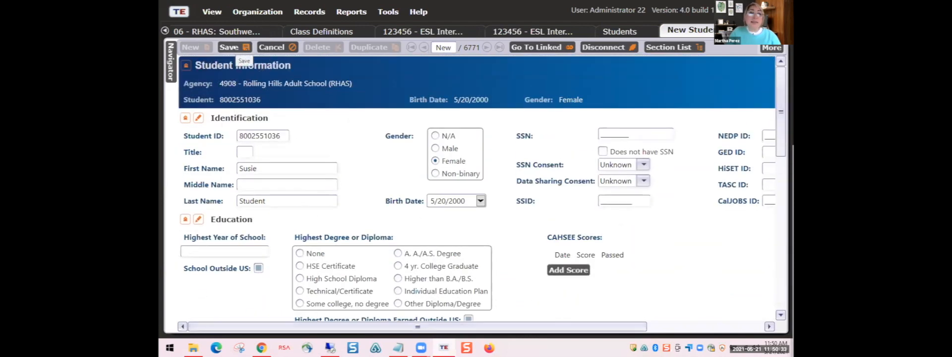
- Save the new student record, re-pin the Navigator, and show its empty Tests list
click(233, 48)
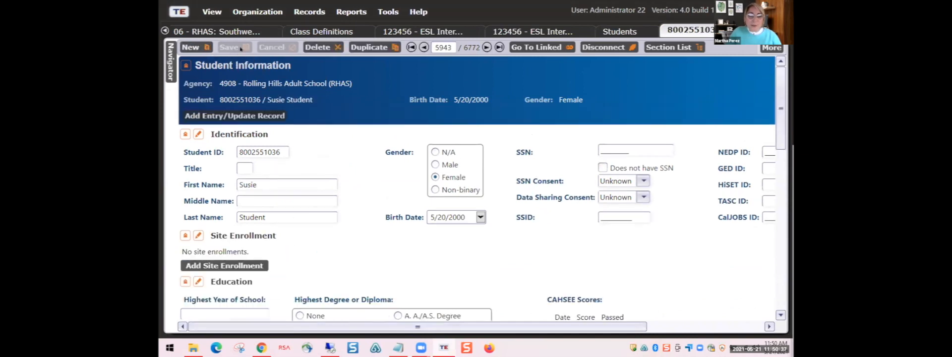
mouse_move(169, 51)
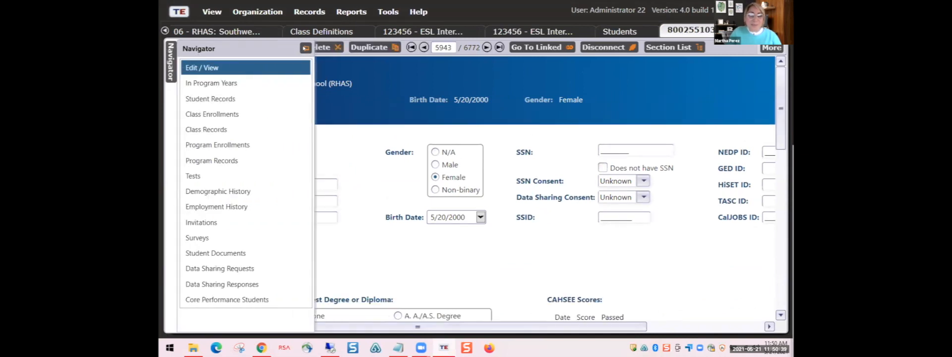
click(306, 48)
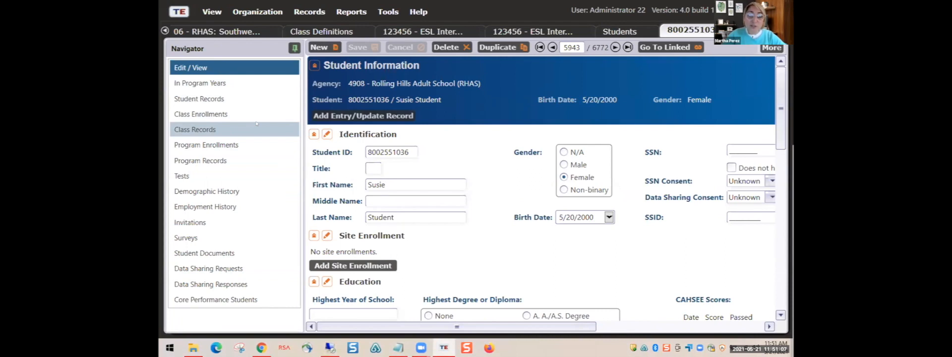
click(189, 176)
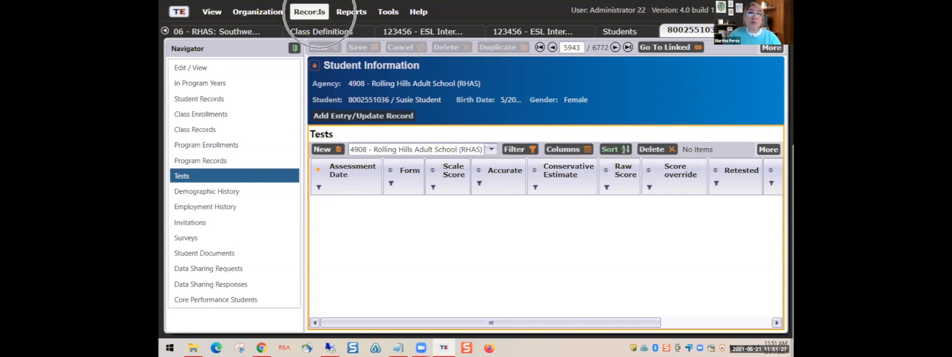
- Open the agency-wide Records > Tests list and start a new test record
click(315, 12)
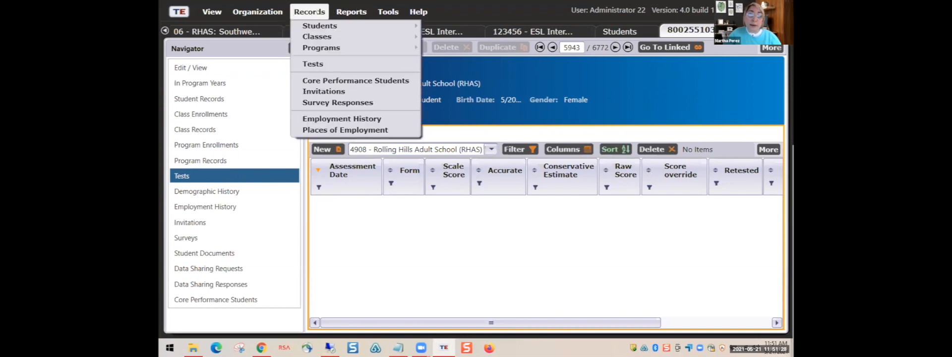
click(317, 64)
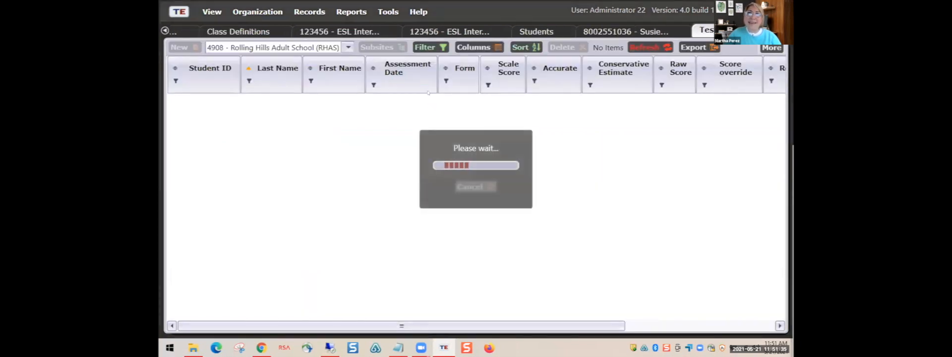
click(369, 101)
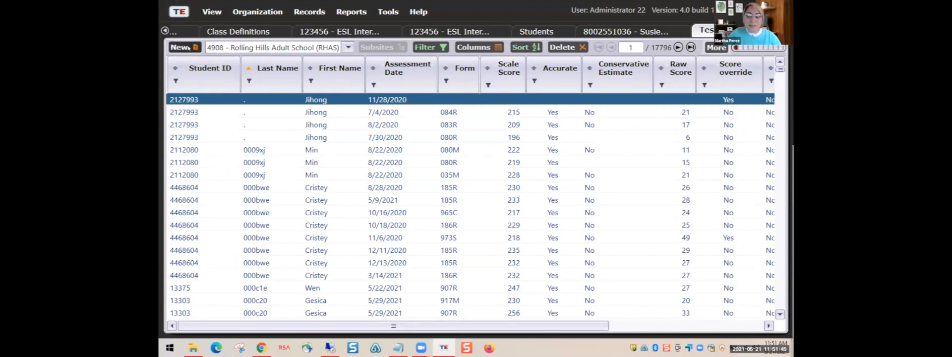
click(179, 47)
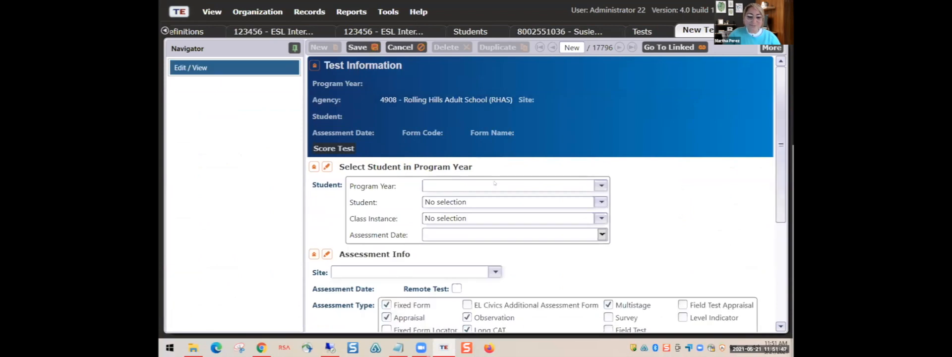
- Set program year 7/1/2020 - 6/30/2021 and attach the new student, found by student ID
click(598, 186)
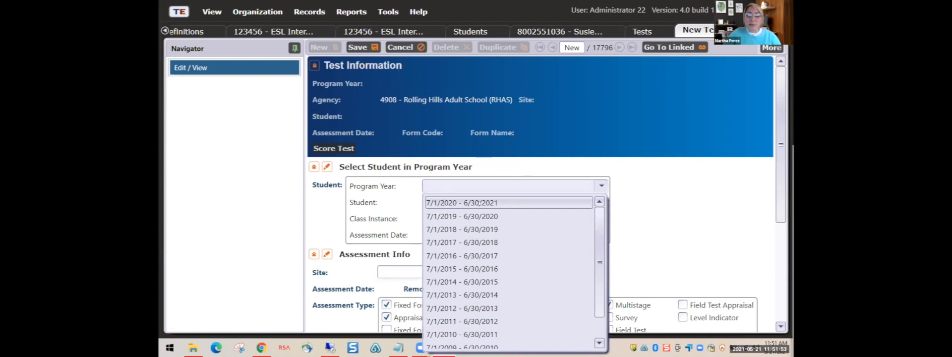
click(479, 202)
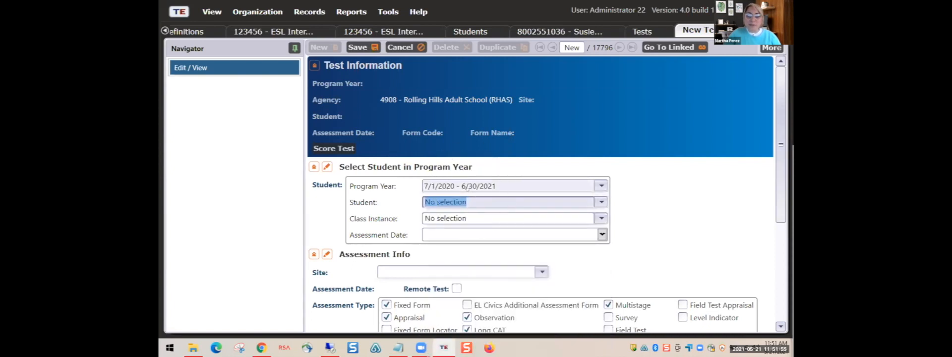
click(599, 201)
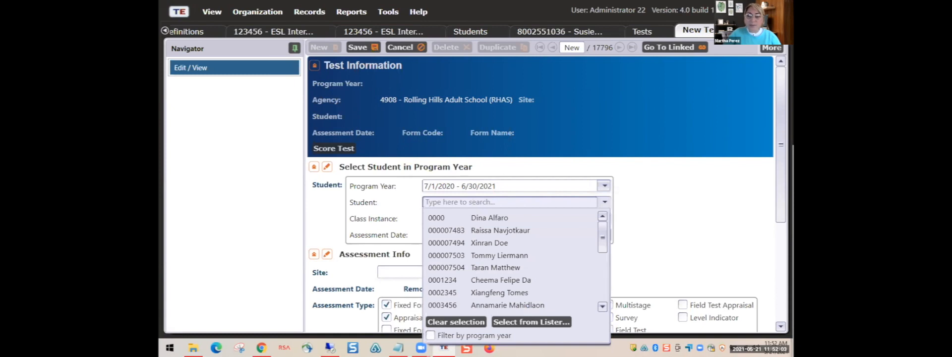
text(8002551036)
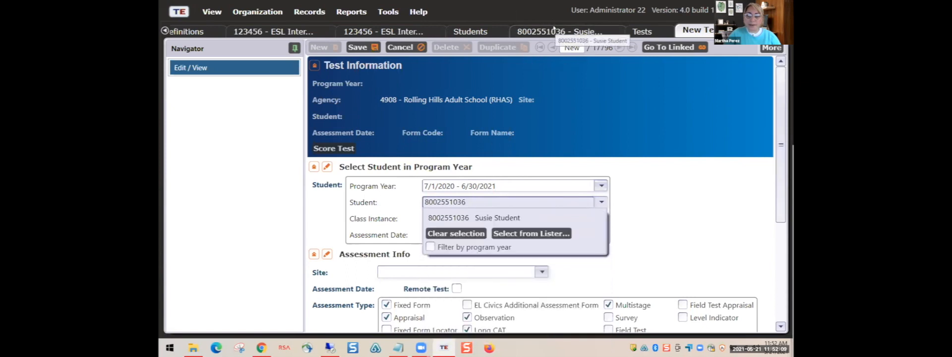
click(495, 219)
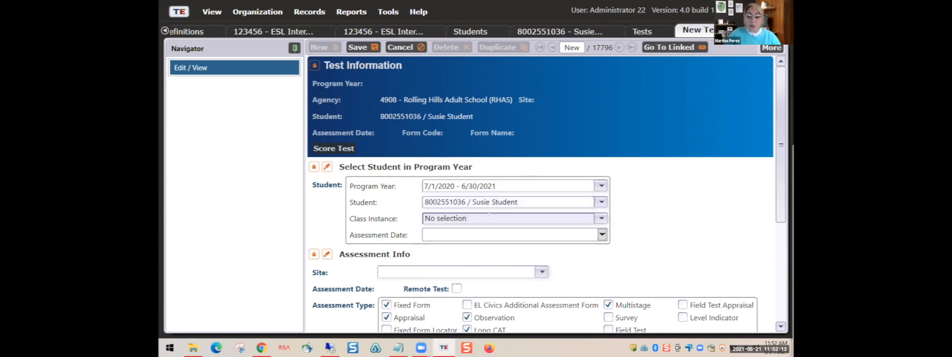
scroll(586, 213, down, 1)
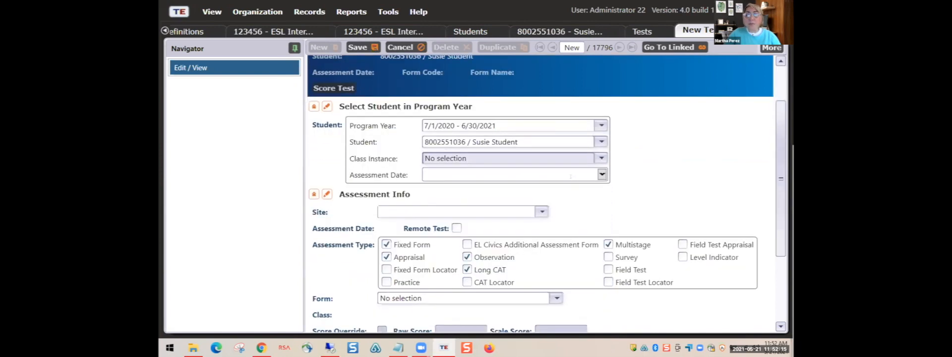
key(ctrl)
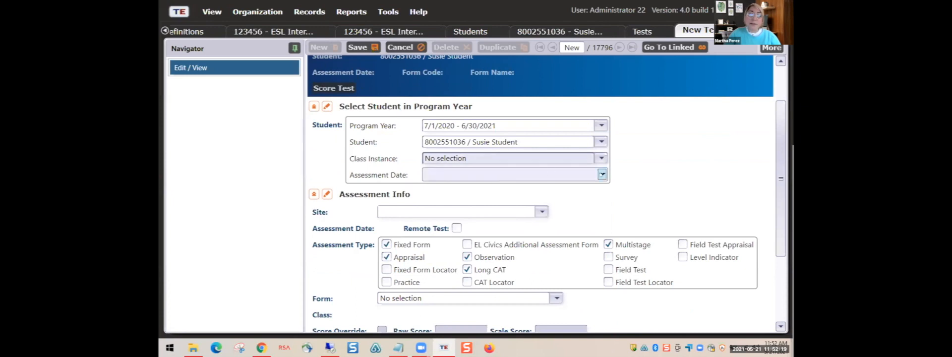
- Set the test's assessment date to 5/3/2021
click(602, 174)
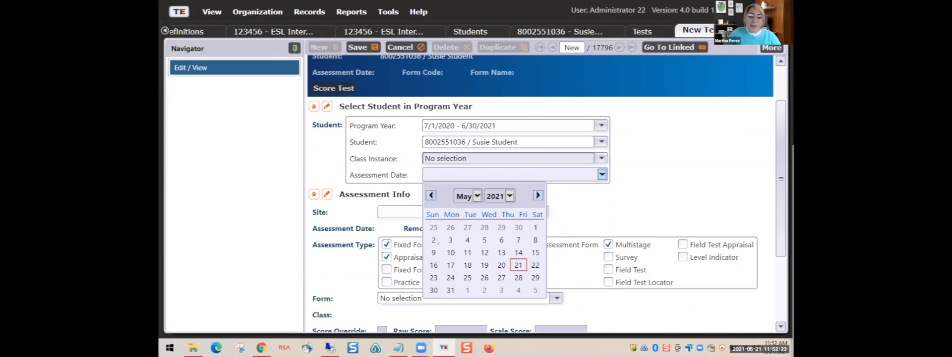
click(450, 240)
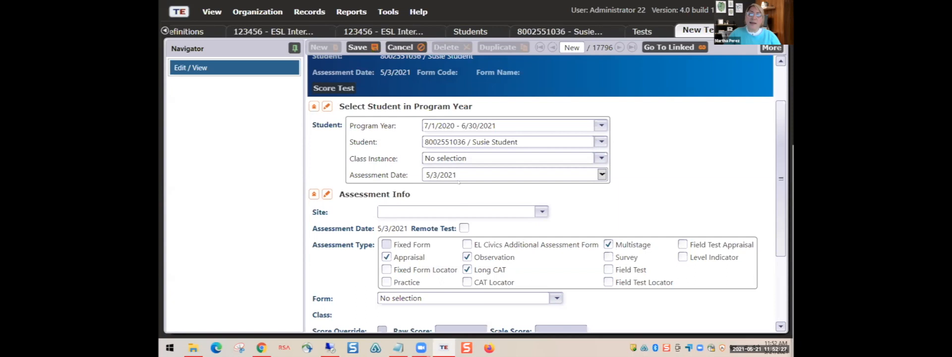
click(462, 174)
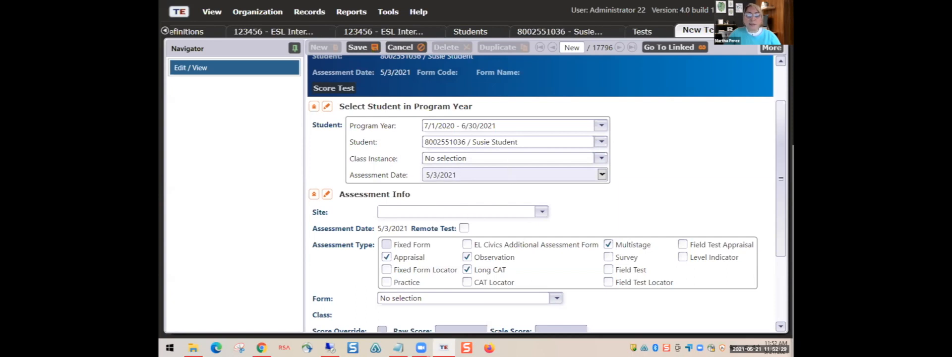
scroll(496, 123, down, 3)
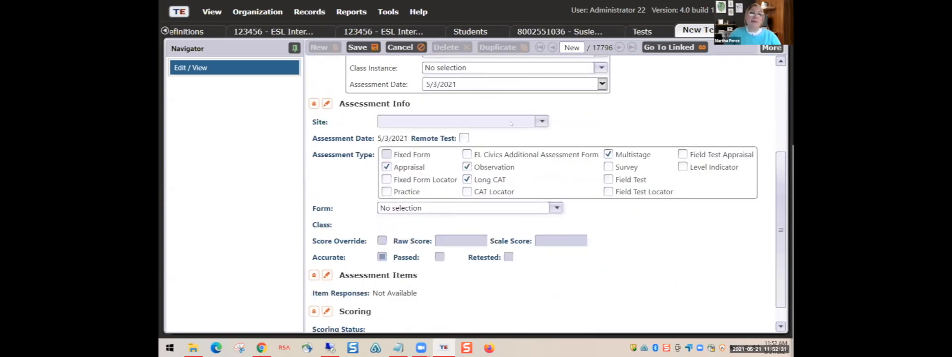
- Choose 06 - RHAS: Southwestern Campus as the test's site
click(541, 121)
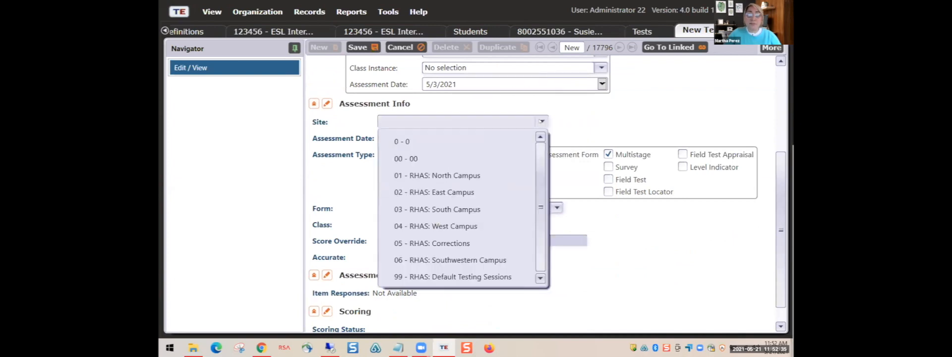
click(541, 121)
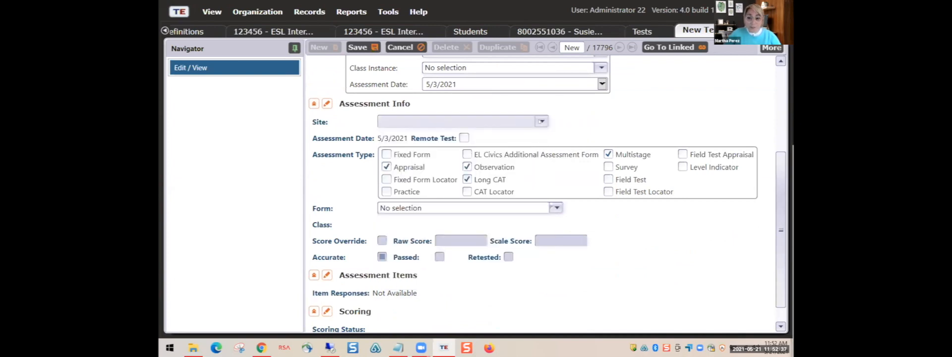
click(541, 121)
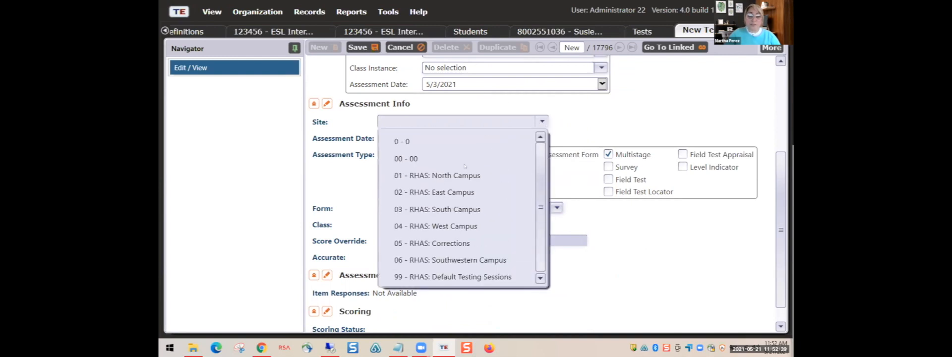
click(435, 258)
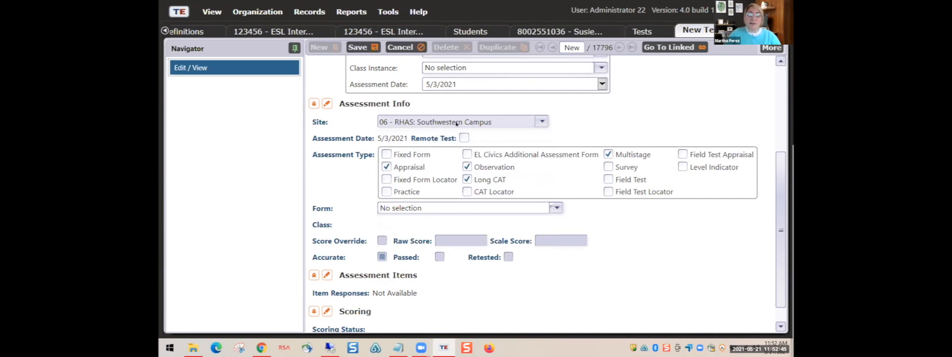
scroll(500, 119, up, 1)
scroll(493, 123, down, 1)
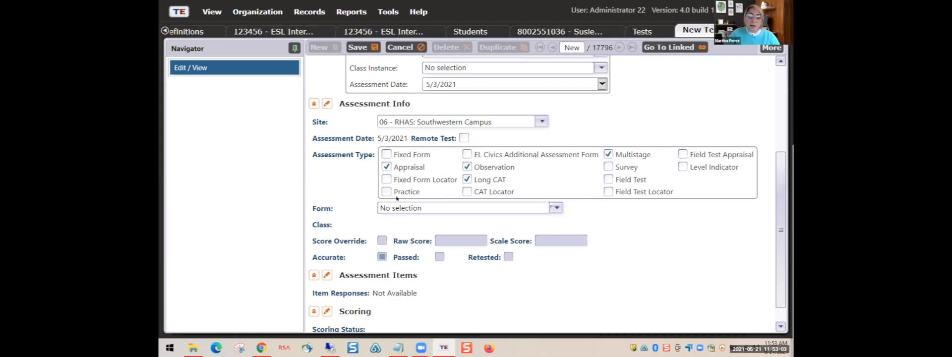
scroll(389, 219, down, 1)
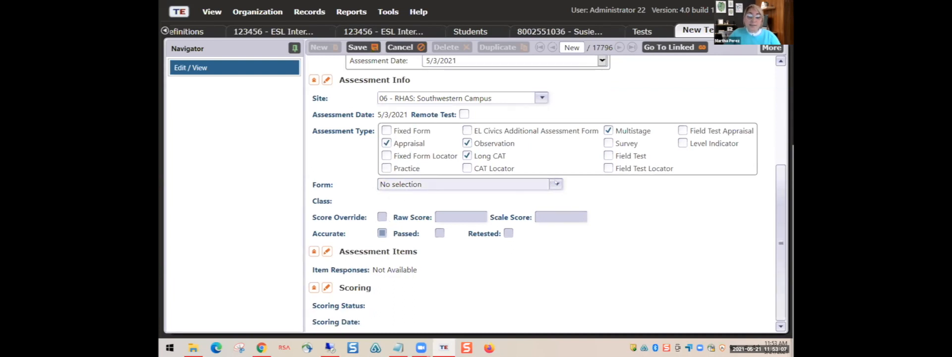
click(556, 184)
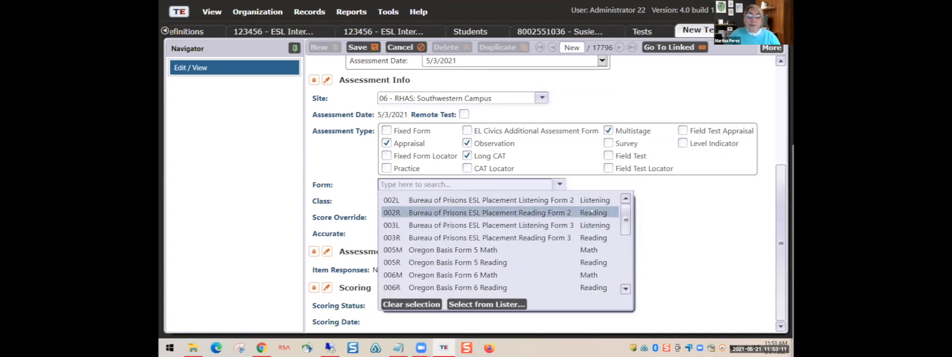
mouse_move(625, 219)
mouse_down()
mouse_move(624, 270)
mouse_move(625, 210)
mouse_up()
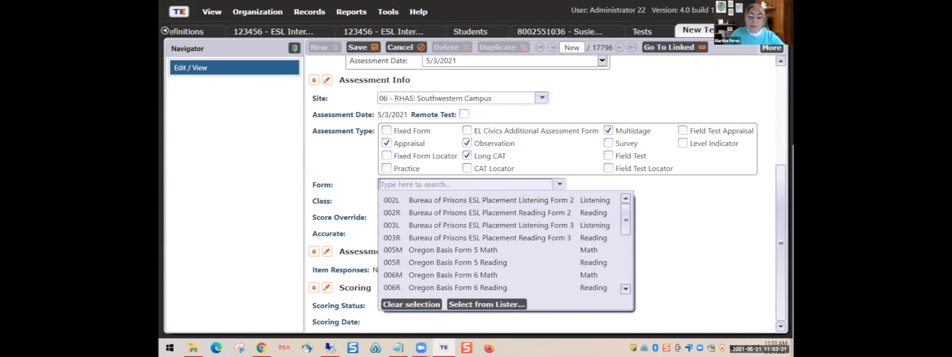
text(083)
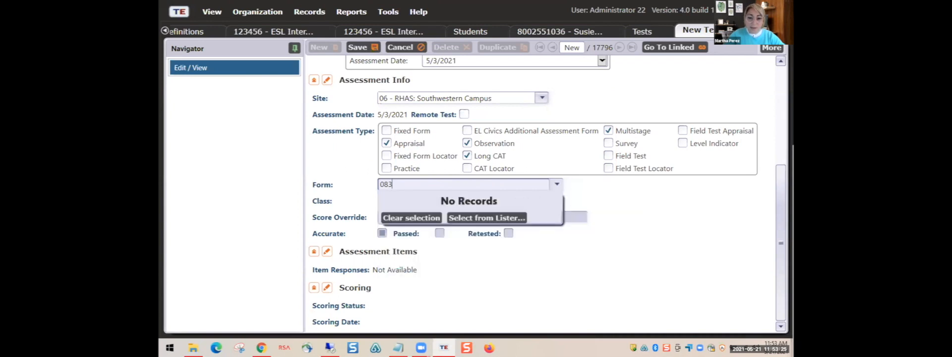
key(BackSpace)
key(BackSpace)
key(BackSpace)
text(83)
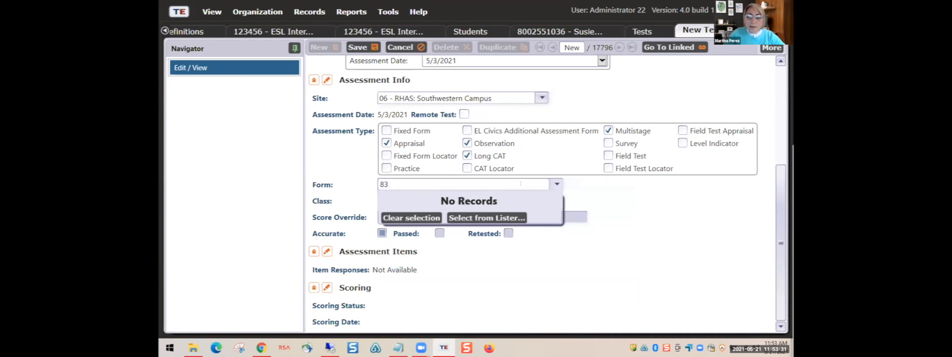
click(481, 183)
- Search the Form field for 901, then open the form lister and remove the Appraisal filter
click(555, 187)
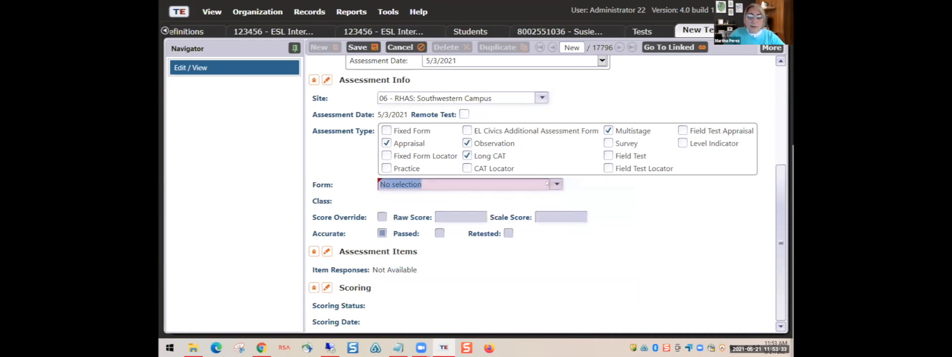
text(901)
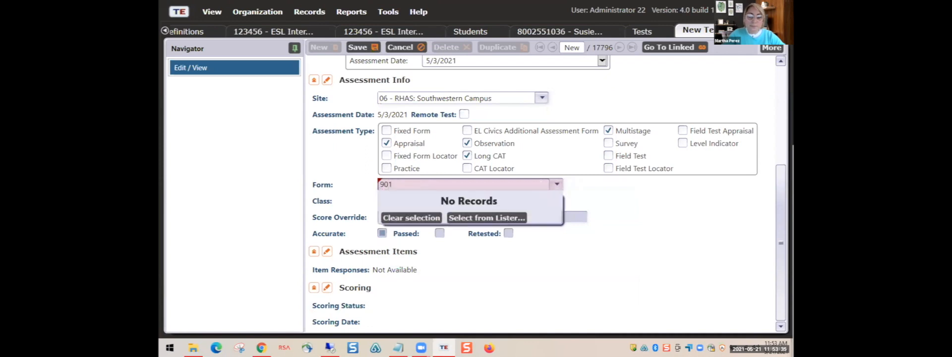
click(475, 219)
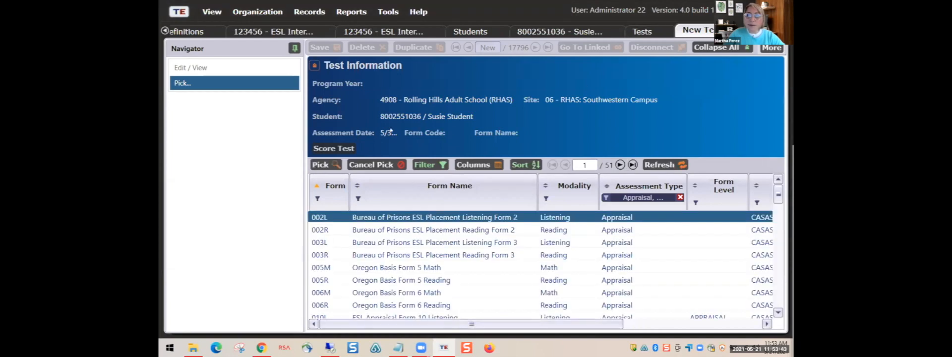
click(372, 164)
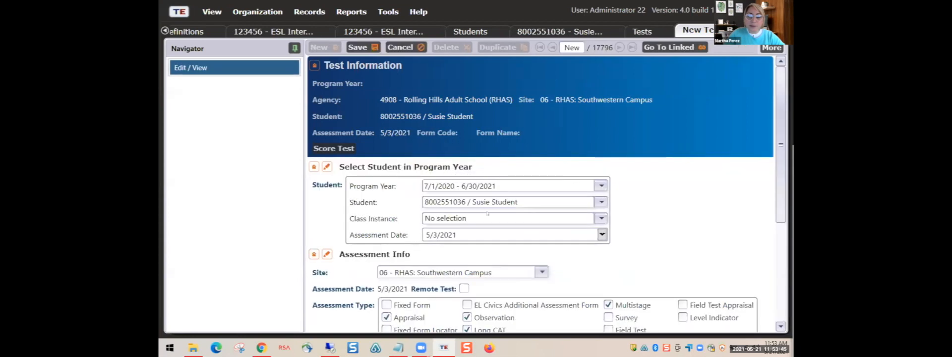
scroll(496, 247, down, 5)
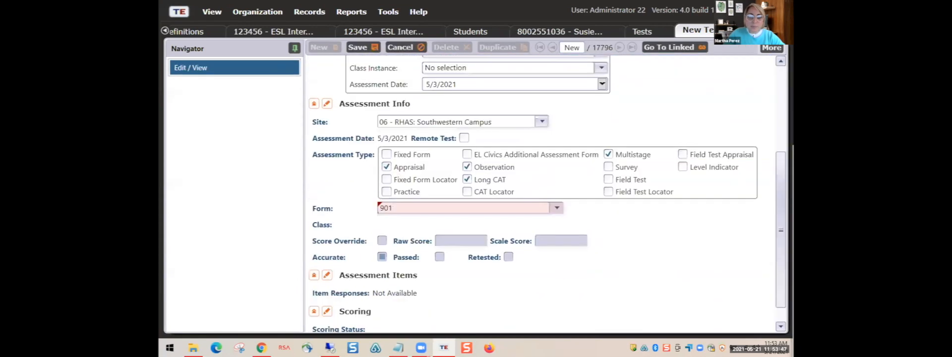
click(422, 211)
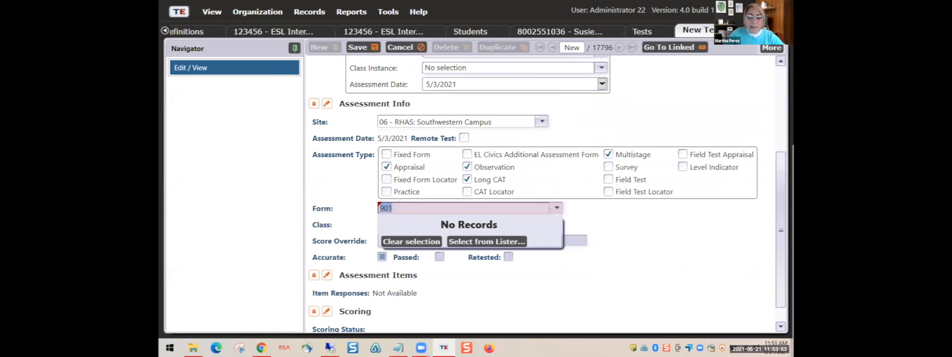
click(480, 241)
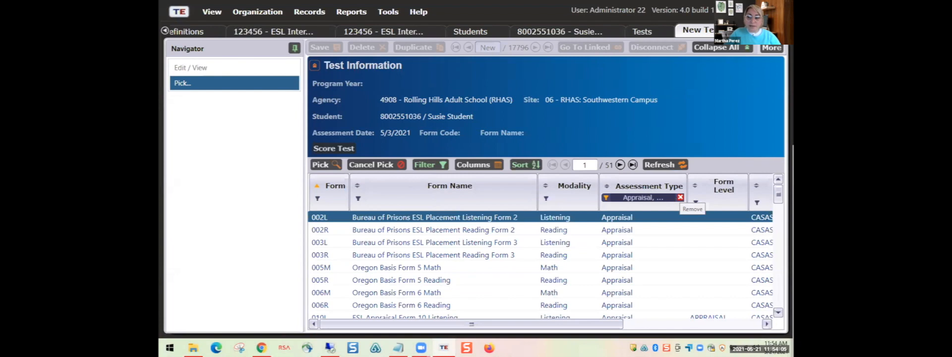
click(680, 197)
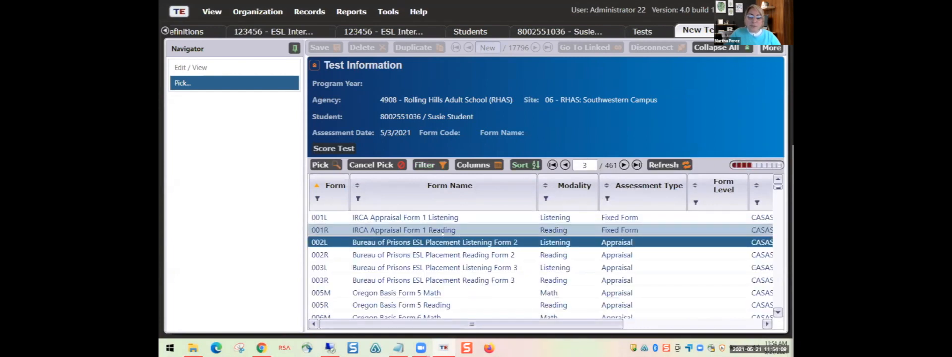
scroll(436, 248, down, 10)
scroll(407, 268, down, 10)
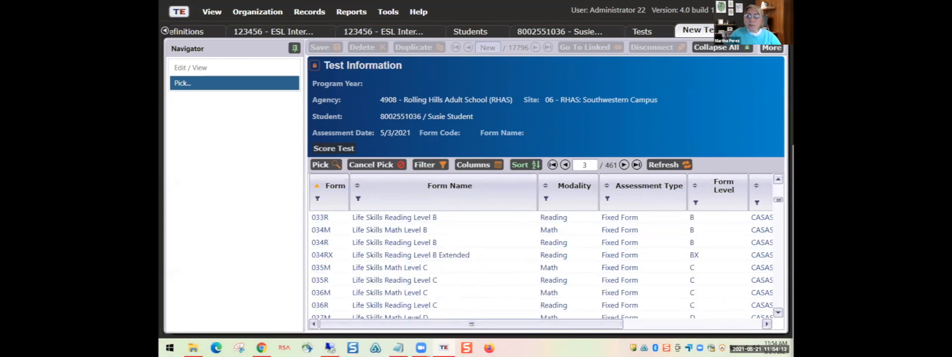
- Reopen the form lister and clear the Assessment Type filter to list all 461 forms
click(383, 165)
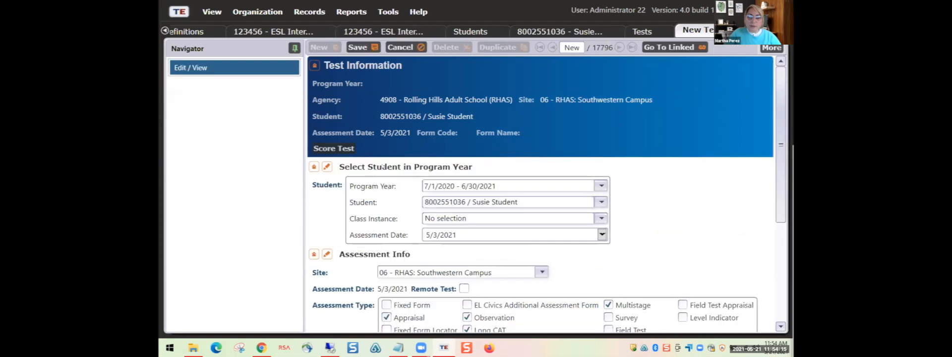
scroll(413, 233, down, 3)
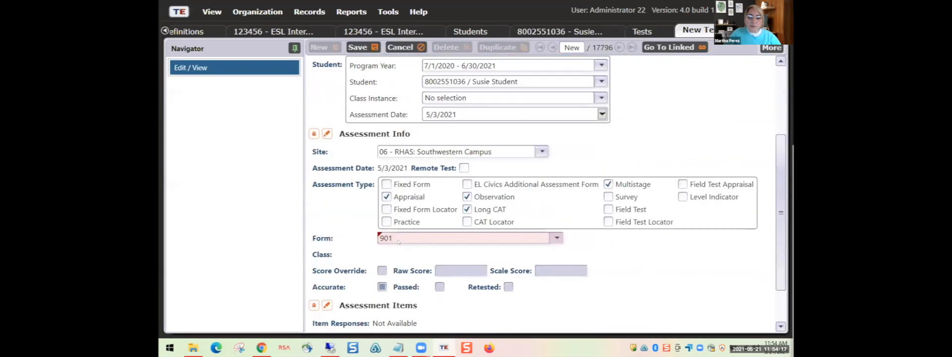
click(385, 208)
text(901)
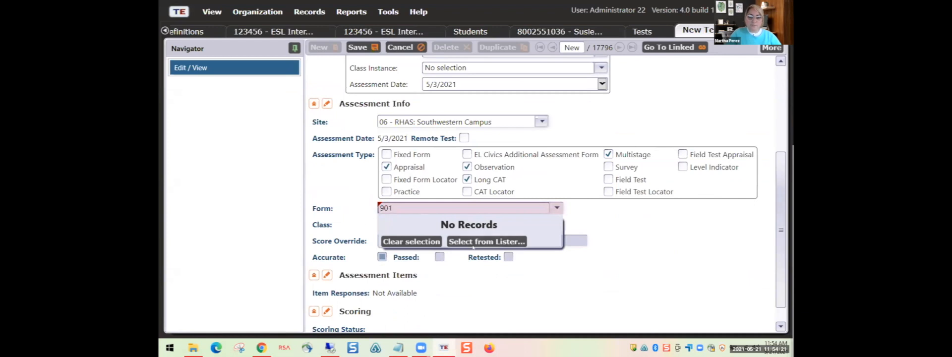
click(484, 242)
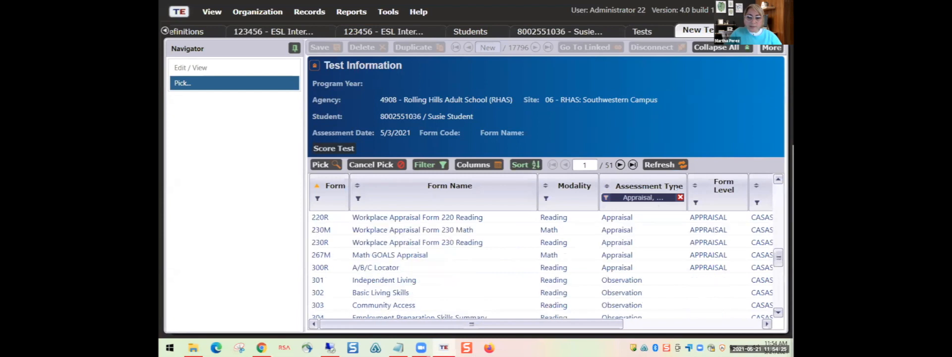
click(680, 198)
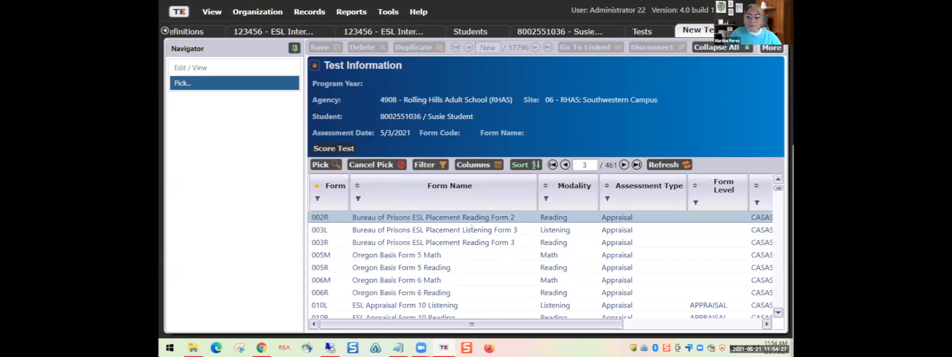
scroll(457, 228, down, 2)
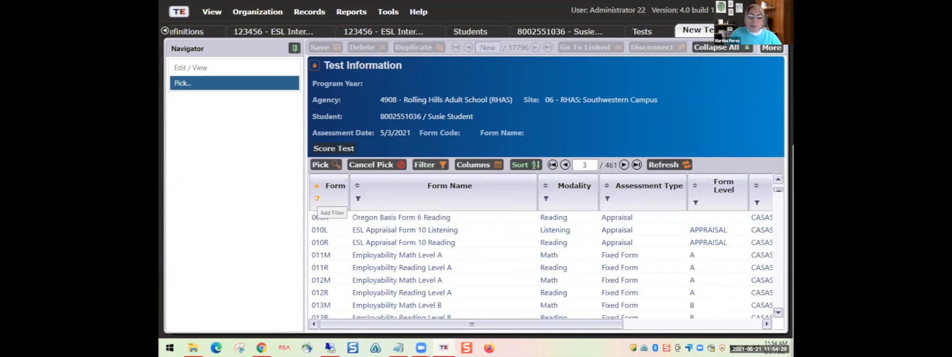
- Filter the form list by form code starting with 83
key(ctrl)
key(ctrl)
click(317, 198)
text(03)
key(BackSpace)
key(BackSpace)
text(83)
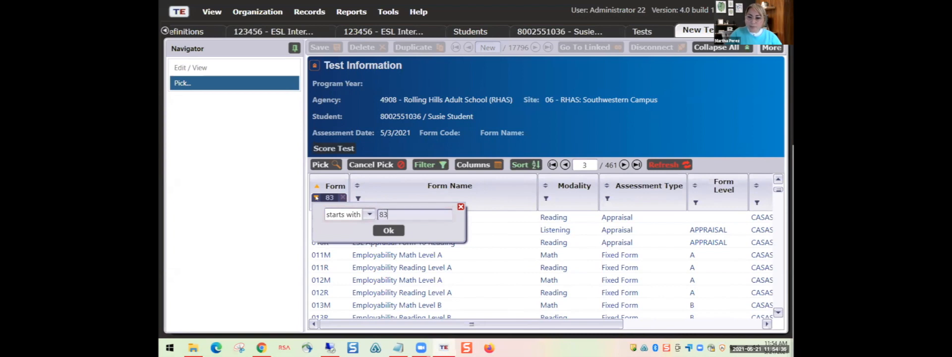
click(389, 230)
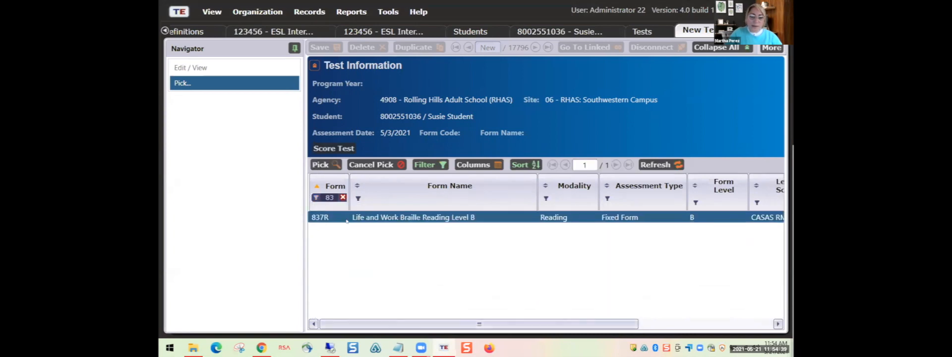
- Correct the form code filter to 083 and pick 083R Life and Work Reading Level B
click(323, 198)
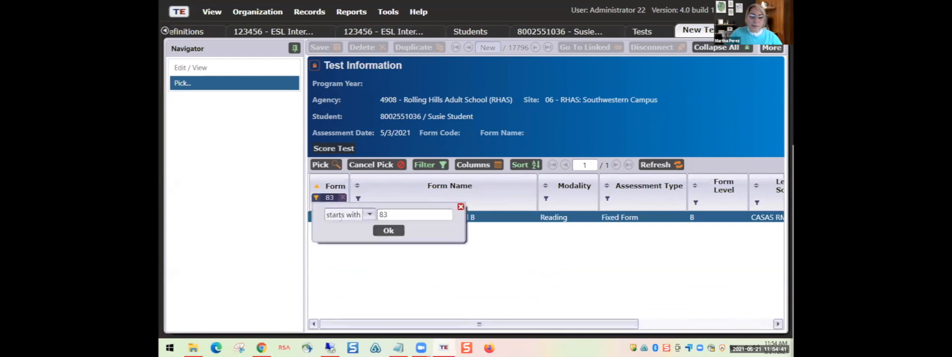
drag(390, 214, 378, 215)
click(377, 215)
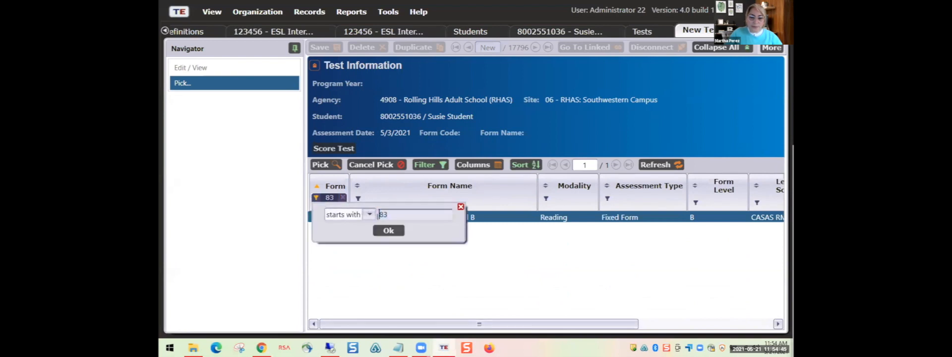
text(0)
click(388, 230)
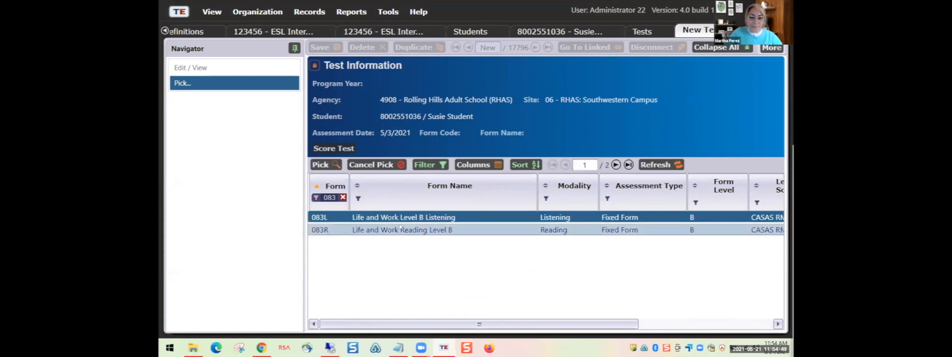
click(384, 229)
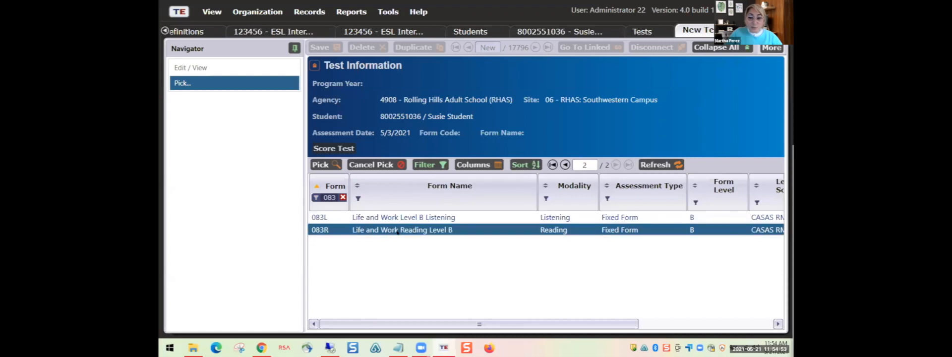
double_click(397, 230)
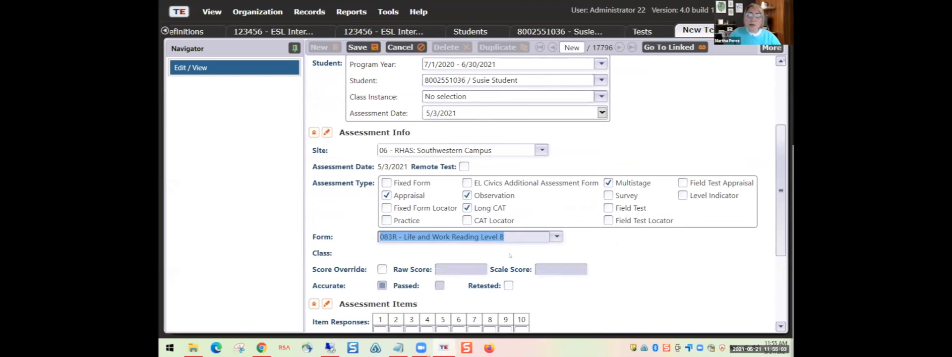
- Enter responses ABCDABCDBACBDABCD for items 1–17 in the Assessment Items grid
scroll(511, 256, down, 1)
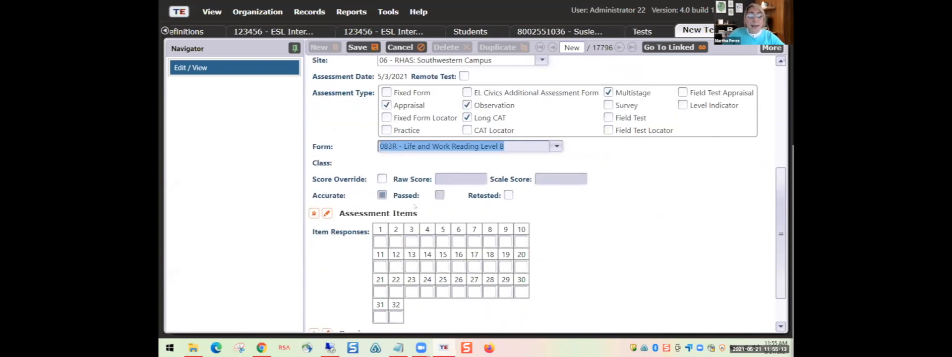
scroll(408, 243, down, 1)
click(380, 211)
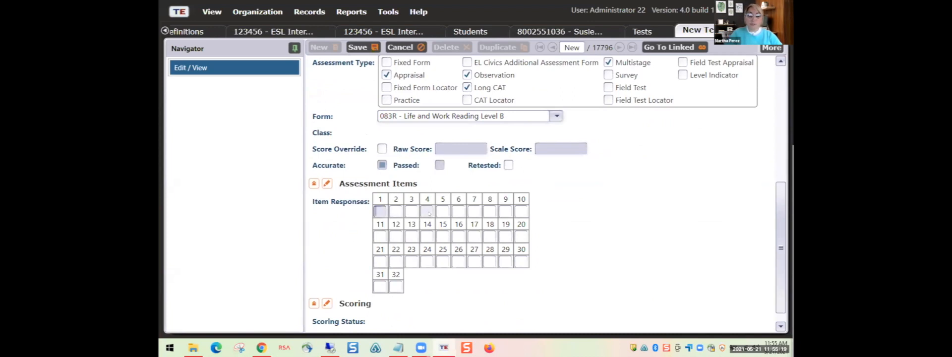
text(AB)
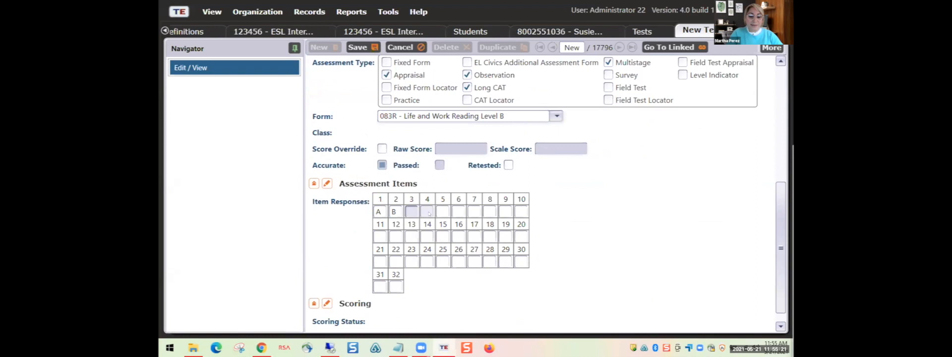
text(CDABCDA)
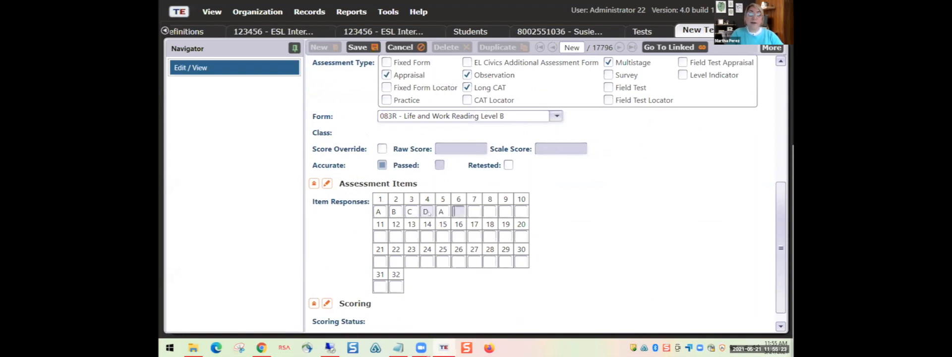
text(DB)
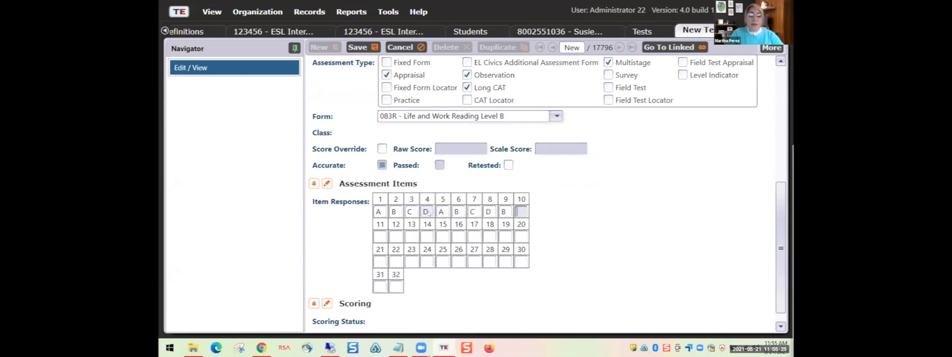
text(ACBDABCD)
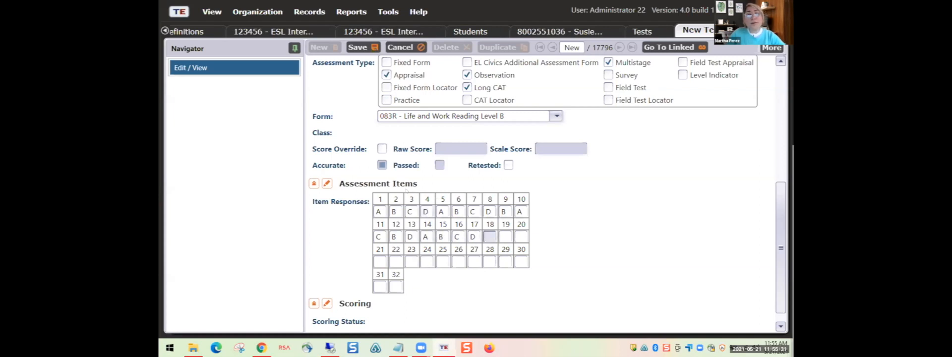
- Turn on Score Override and enter a raw score of 22
click(382, 148)
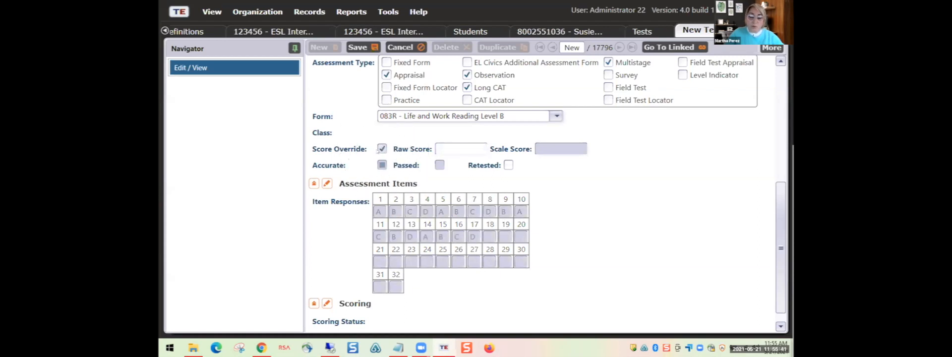
click(438, 147)
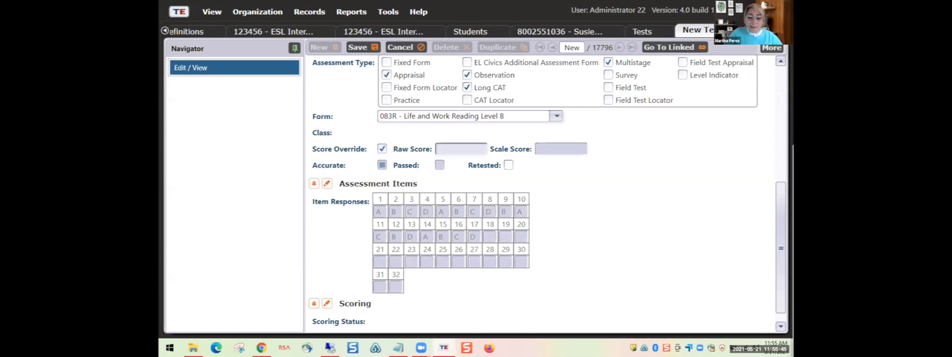
text(22)
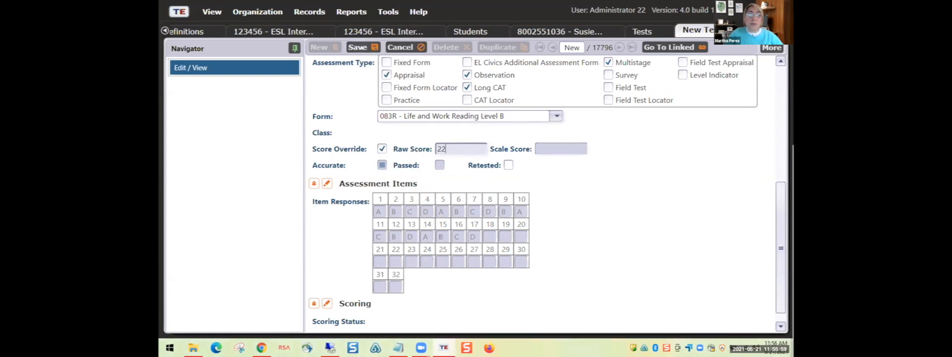
- Save the test record so it shows scale score 216
key(ctrl)
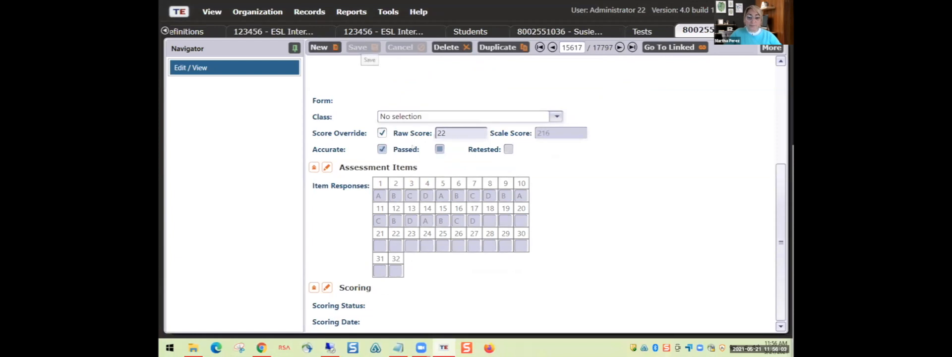
scroll(419, 121, up, 1)
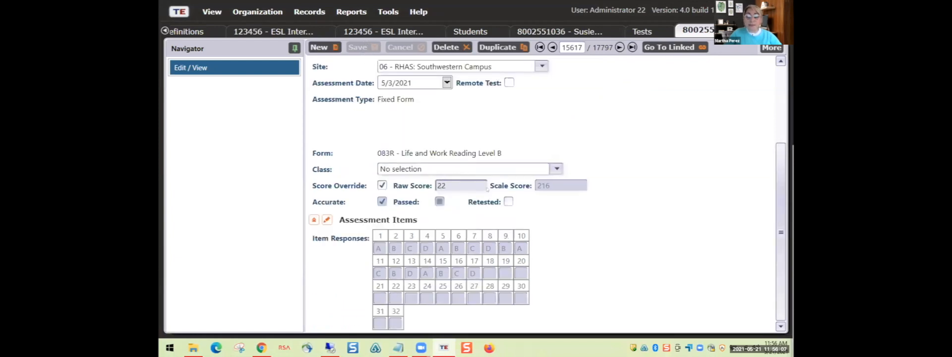
click(542, 185)
click(548, 187)
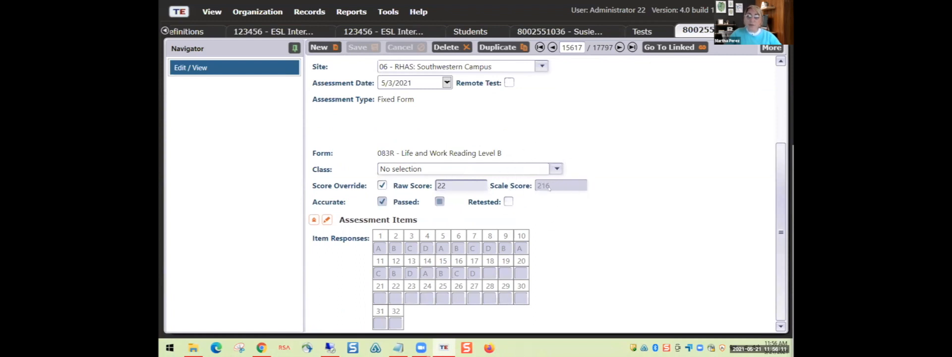
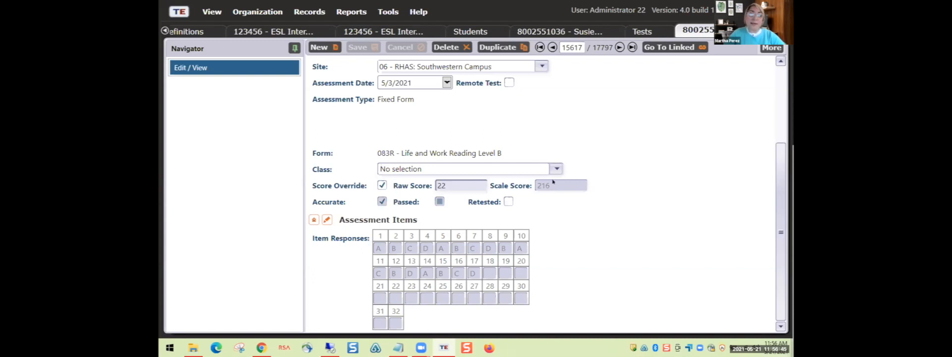
- Start a new Next Assigned Test report from the CASAS eTests reports
scroll(422, 129, up, 2)
click(399, 117)
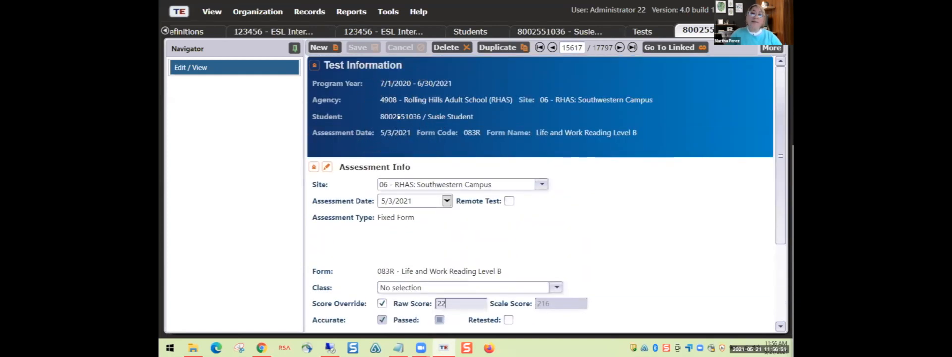
click(459, 116)
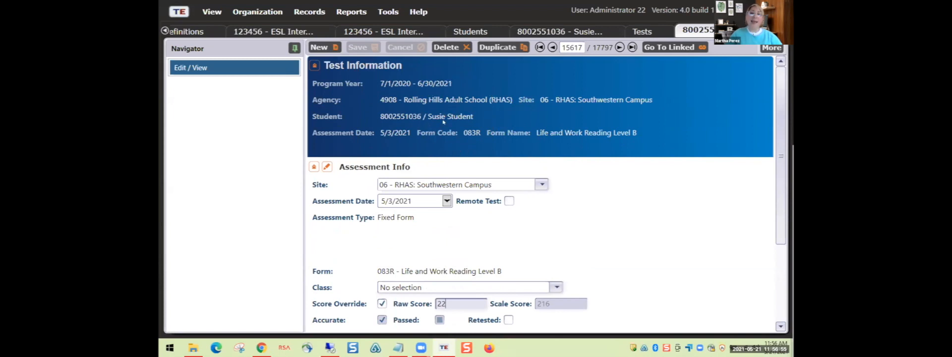
click(443, 118)
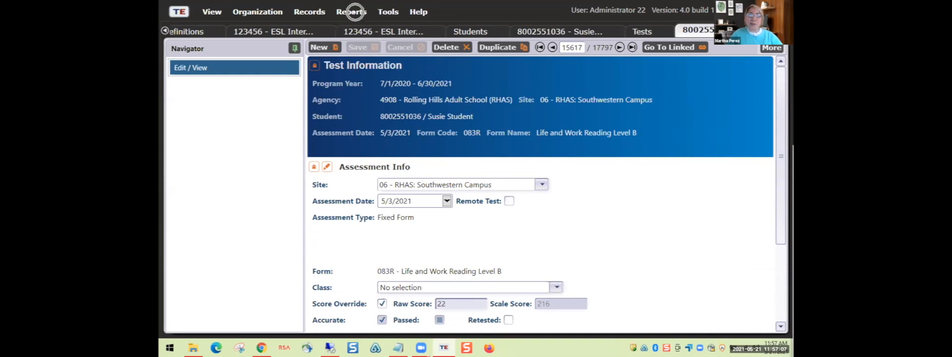
click(351, 11)
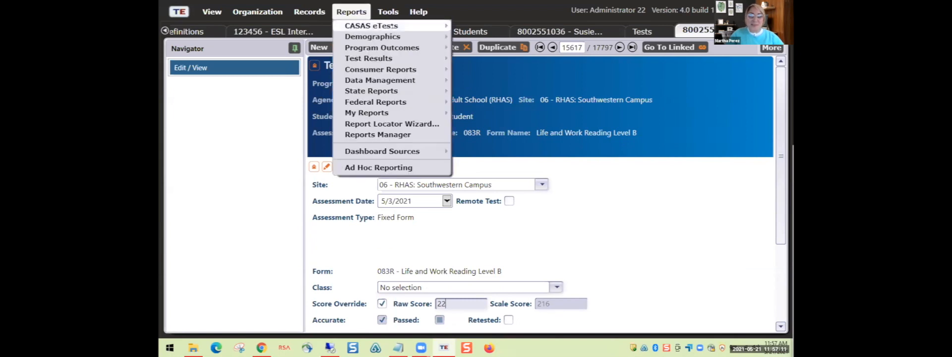
mouse_move(371, 25)
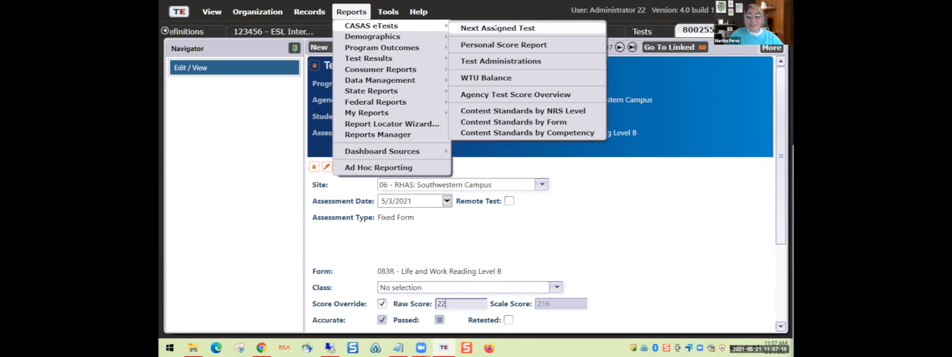
click(495, 28)
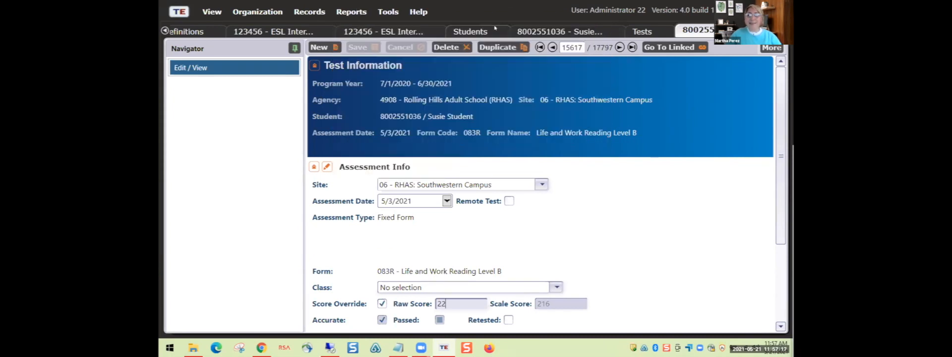
click(495, 30)
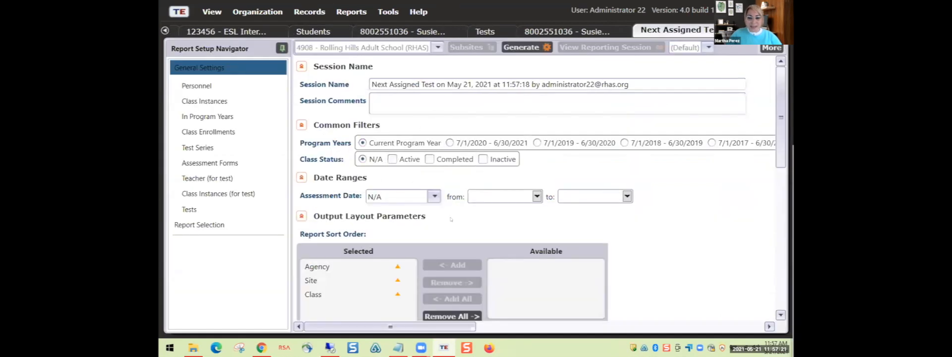
- Collapse the Common Filters, Date Ranges, Output Layout Parameters and Special Options sections
scroll(451, 219, down, 10)
scroll(592, 242, up, 5)
scroll(638, 175, up, 5)
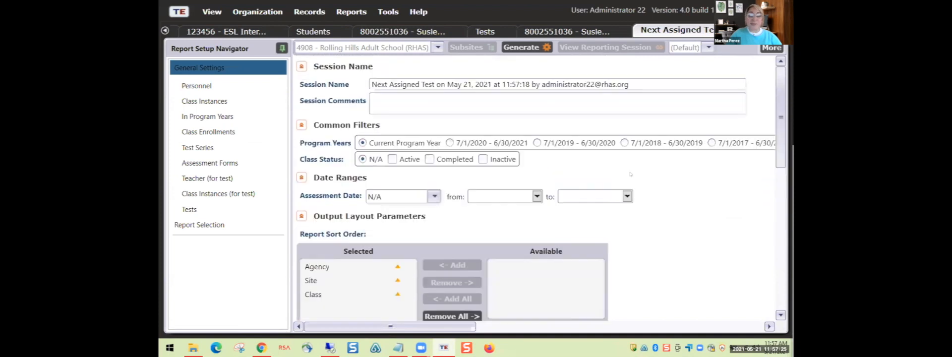
click(301, 125)
click(302, 143)
click(301, 162)
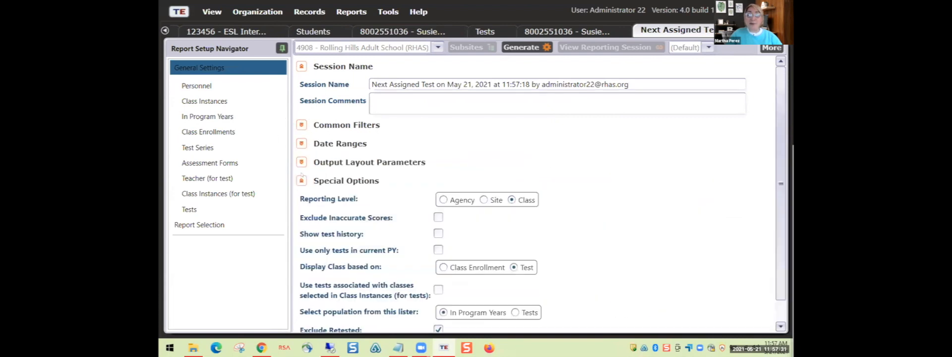
click(301, 180)
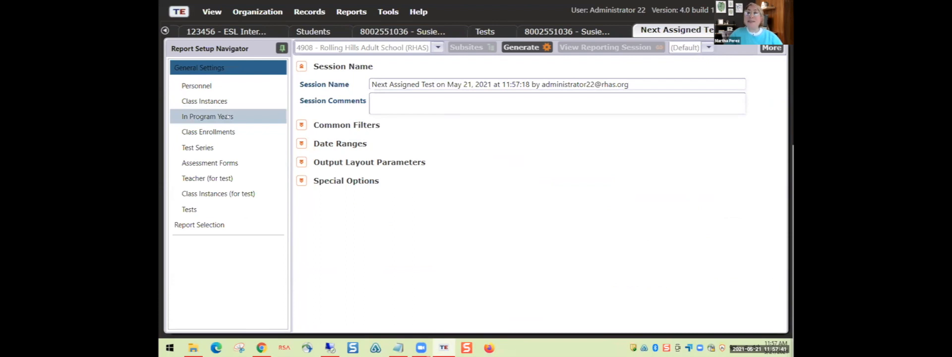
- Filter In Program Years to Student ID 'starts with' the student's ID, then generate the report
key(ctrl)
key(ctrl)
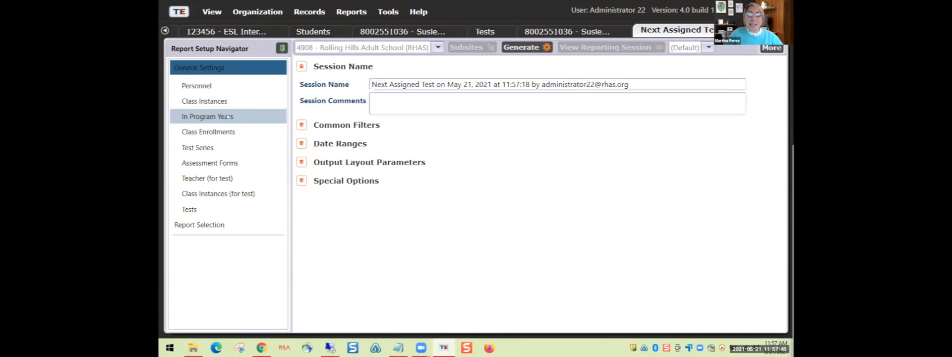
click(226, 116)
key(ctrl)
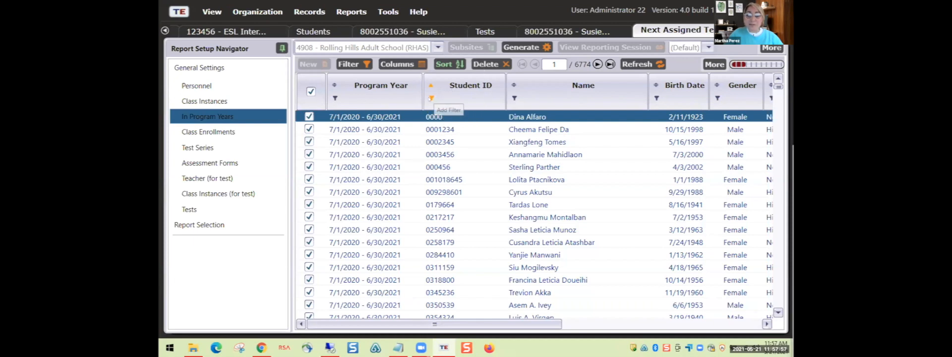
click(431, 98)
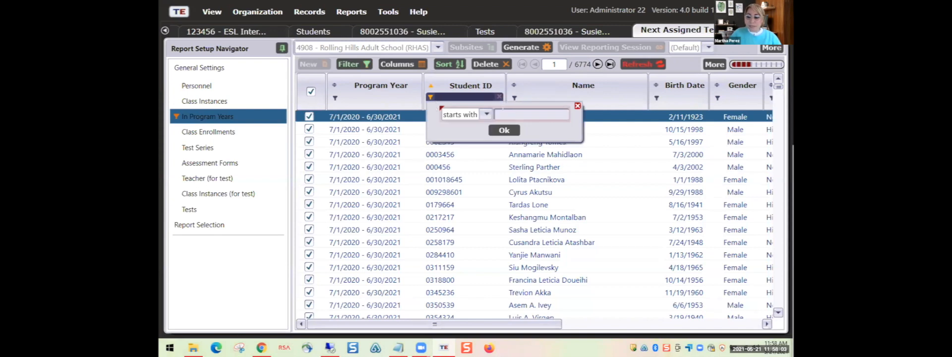
text(8002)
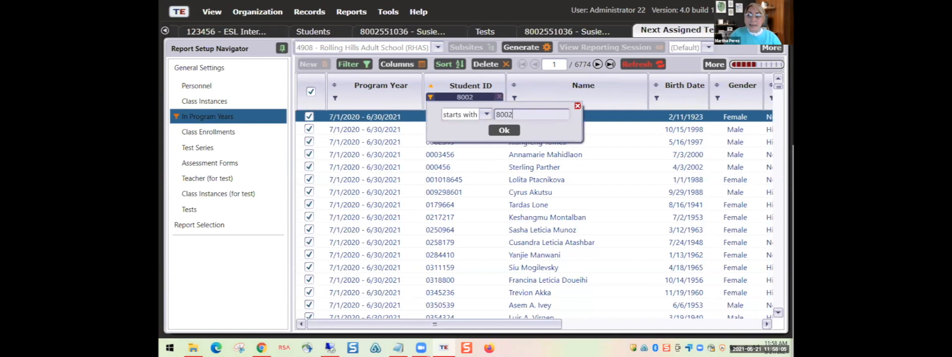
text(551036)
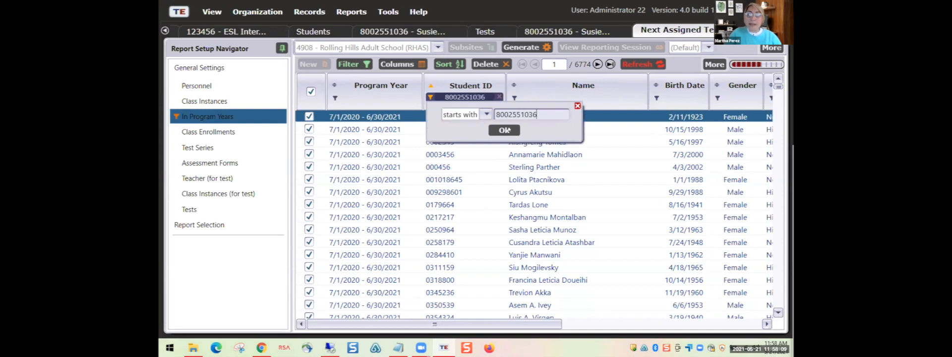
click(505, 130)
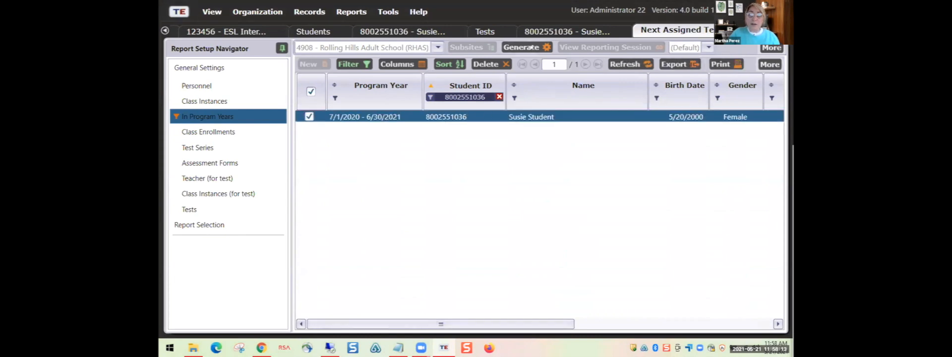
click(530, 47)
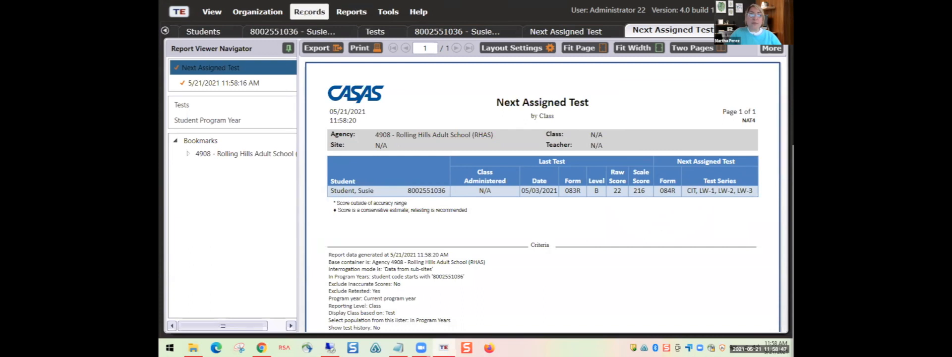
- Review the report assigning form 084R next, then open the Records menu
click(304, 12)
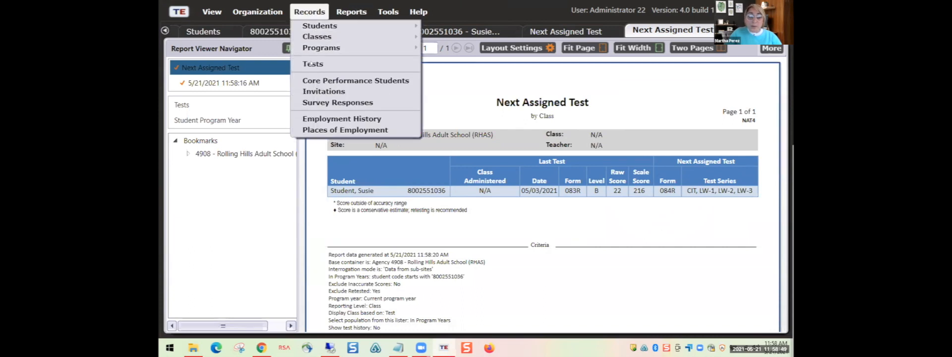
- Open the Tests lister for Rolling Hills Adult School and bring up its More > Export choices
click(310, 64)
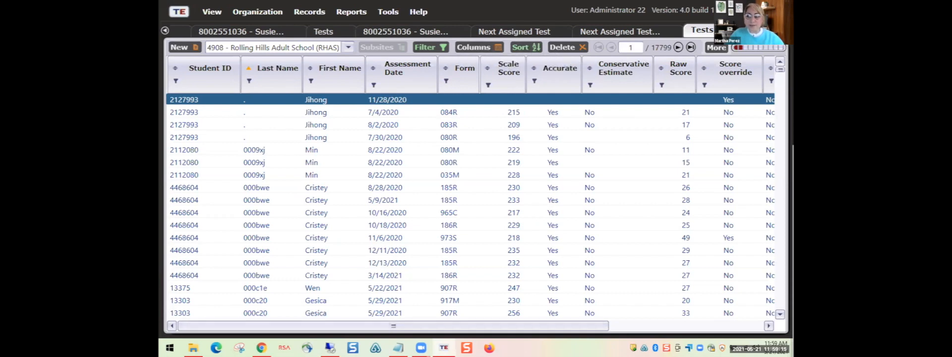
key(ctrl)
click(710, 47)
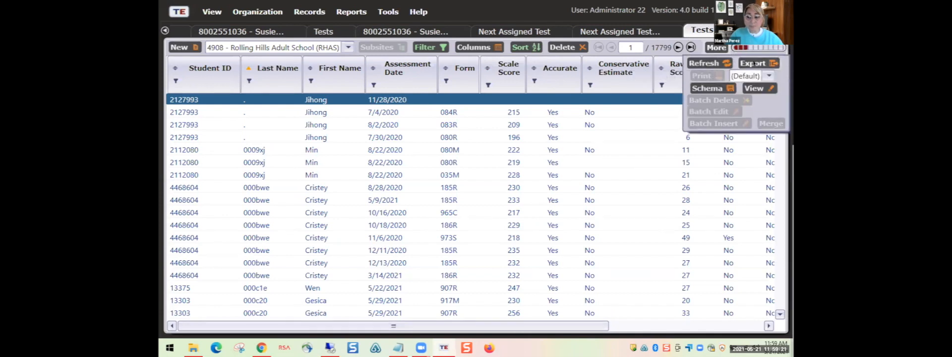
click(753, 64)
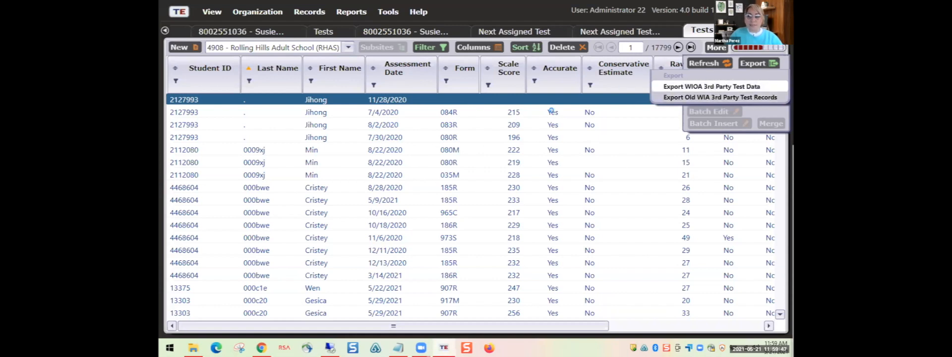
- Export the tests as 'WIOA 3rd Party Test Data' comma-separated values file in Downloads
click(711, 86)
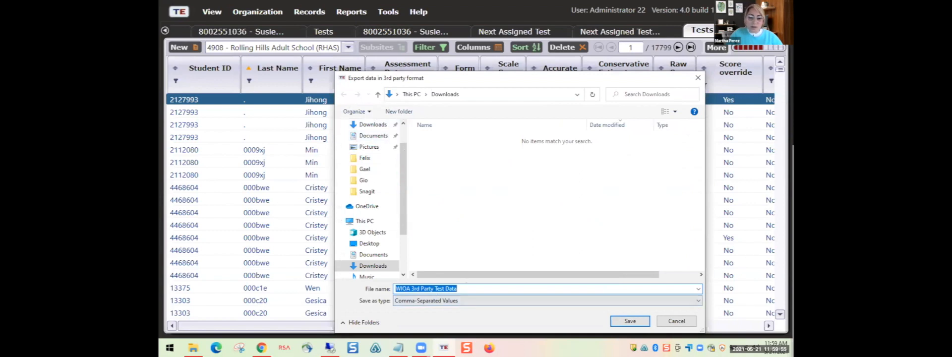
click(460, 288)
drag(459, 288, 395, 288)
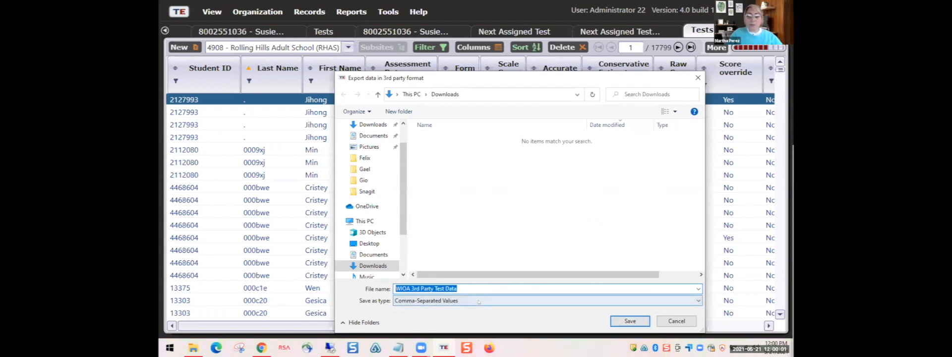
click(430, 301)
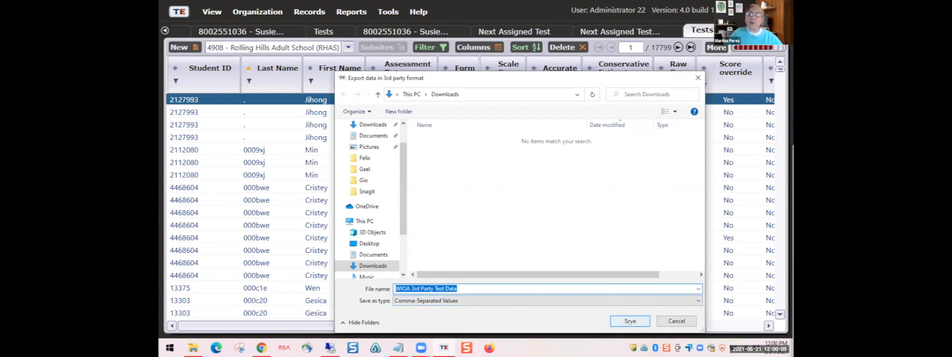
click(659, 322)
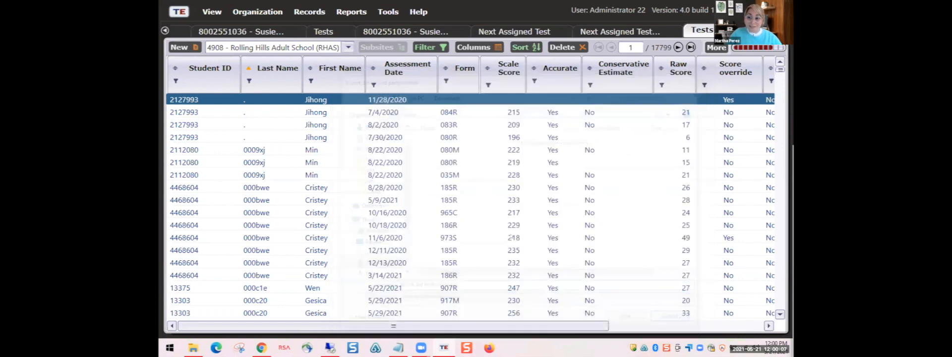